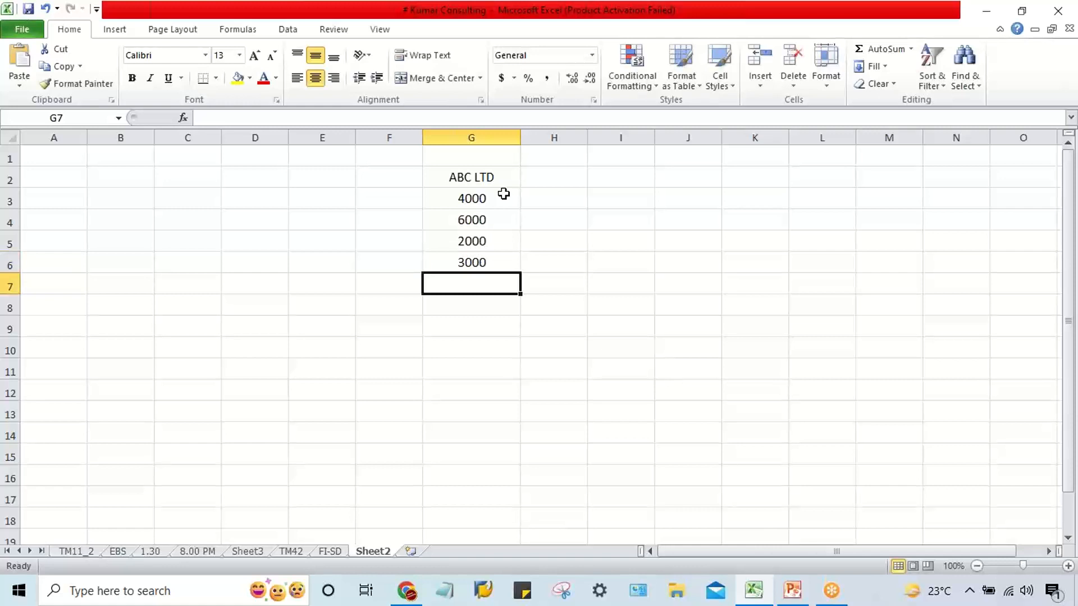
# - Continue the ABC LTD amounts in G7:G11 with 1500, 2500, 3000, 8000 and 9000
pyautogui.write('1500')
pyautogui.press('Return')
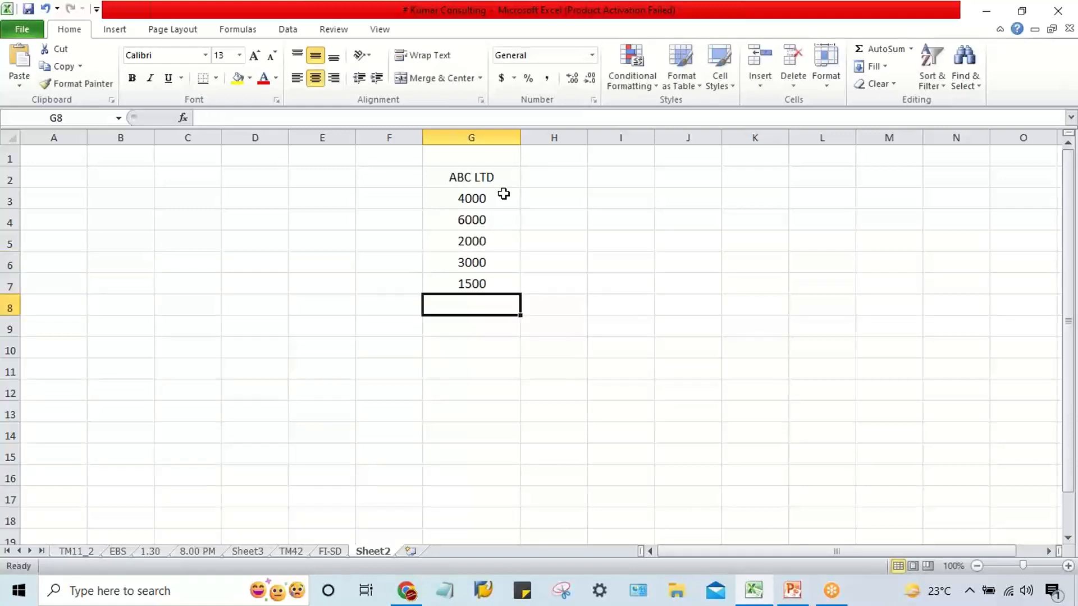
pyautogui.write('25000')
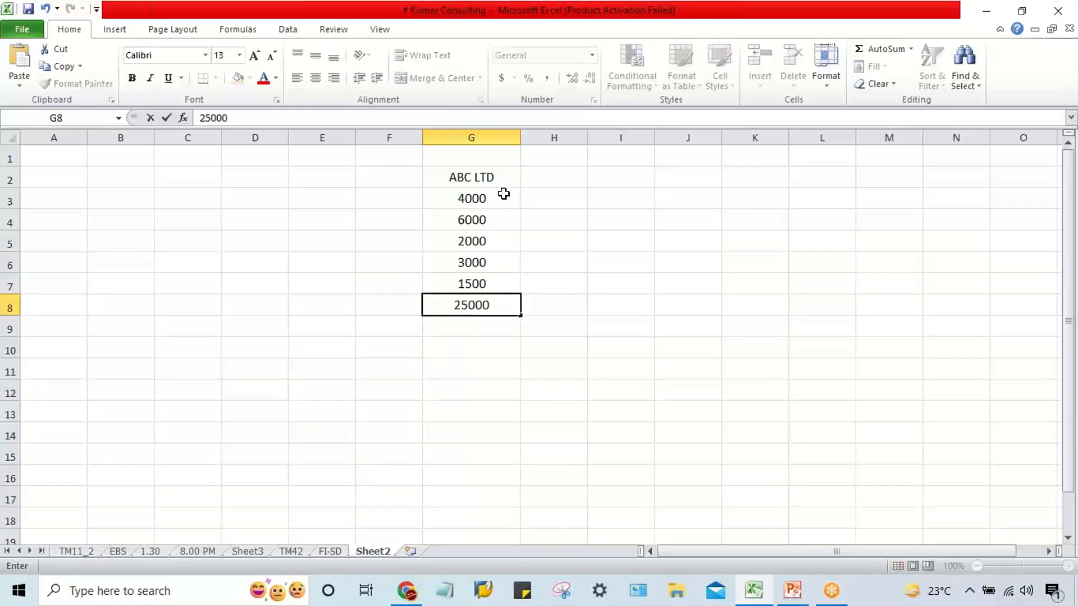
pyautogui.press('BackSpace')
pyautogui.press('Return')
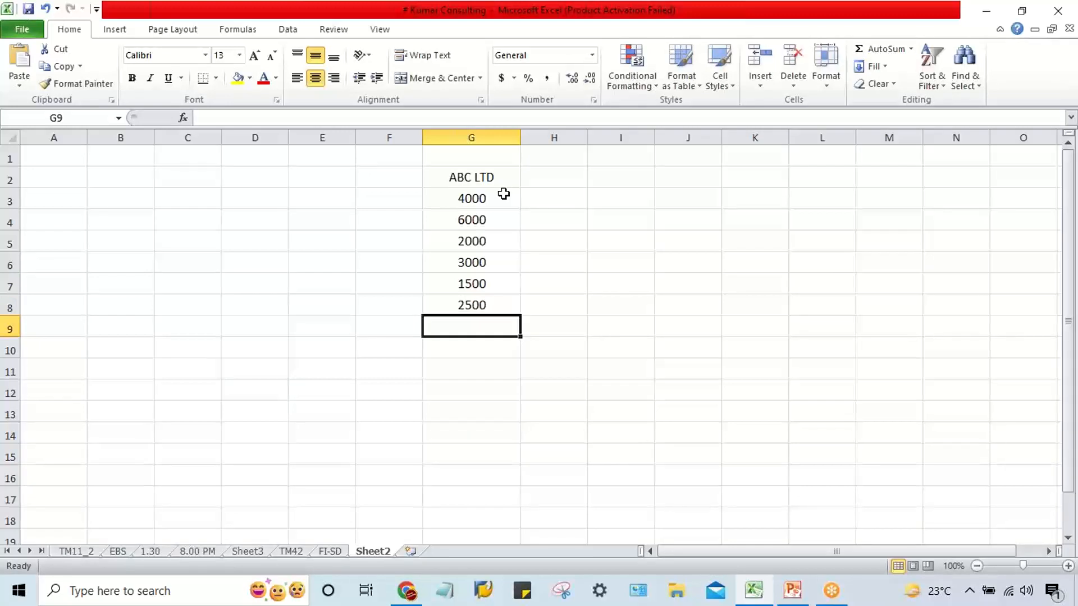
pyautogui.write('3000')
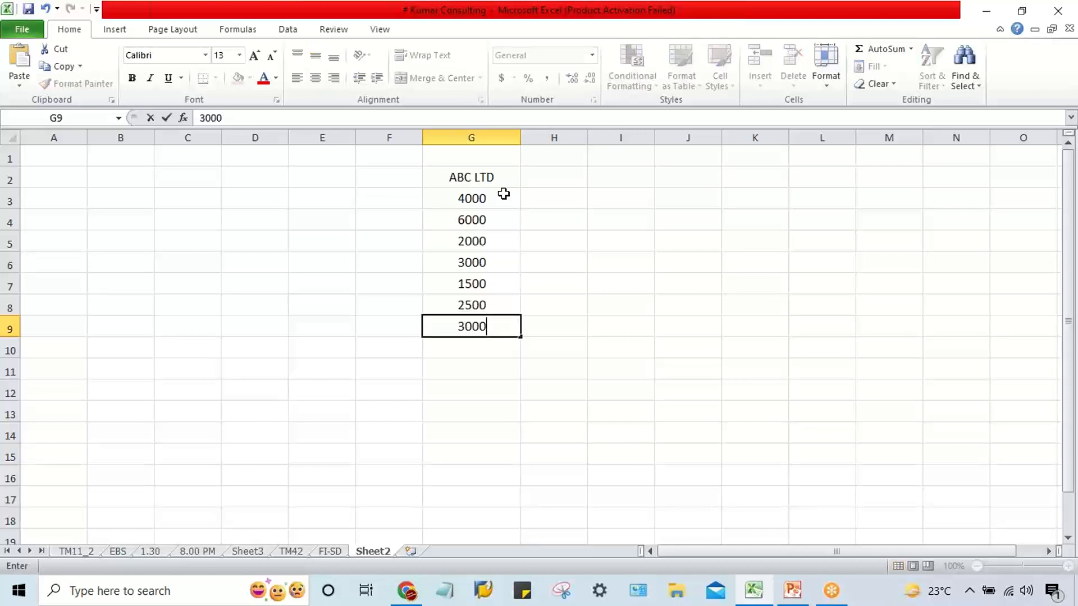
pyautogui.press('Return')
pyautogui.write('8000')
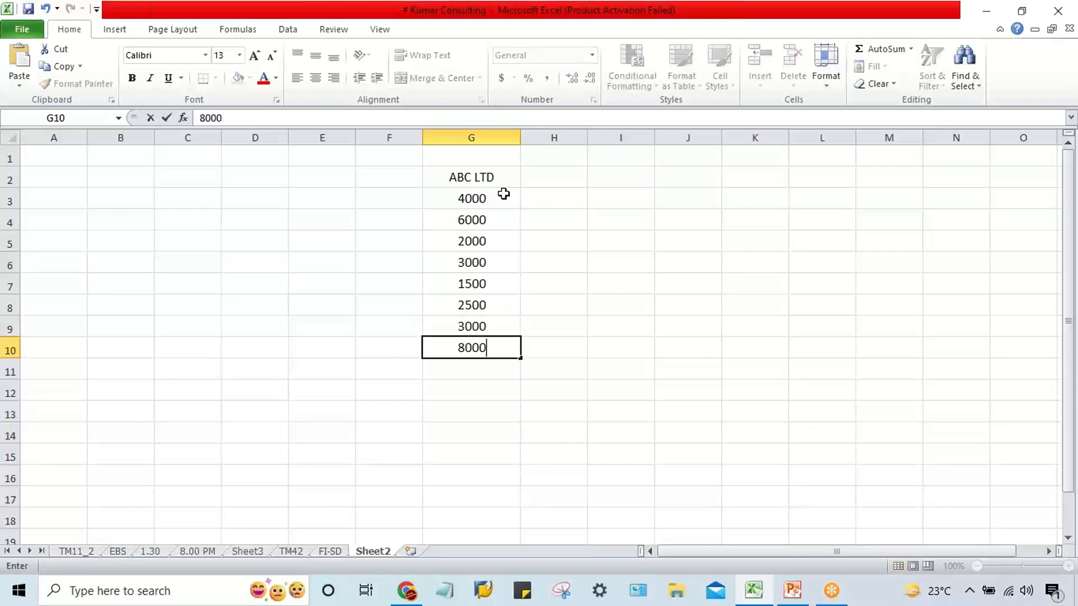
pyautogui.press('Return')
pyautogui.write('9000')
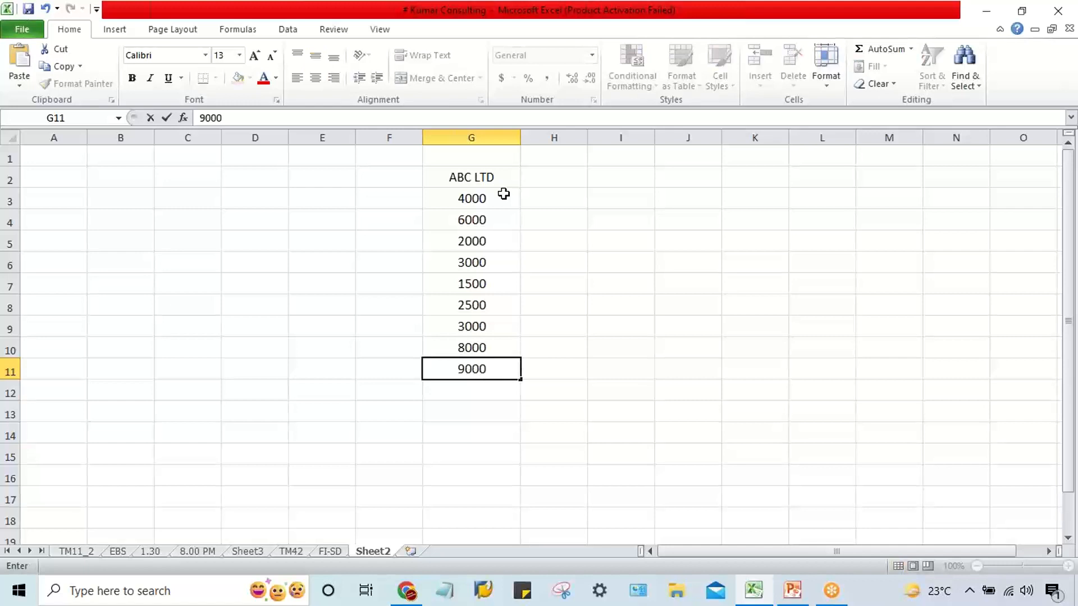
pyautogui.press('Return')
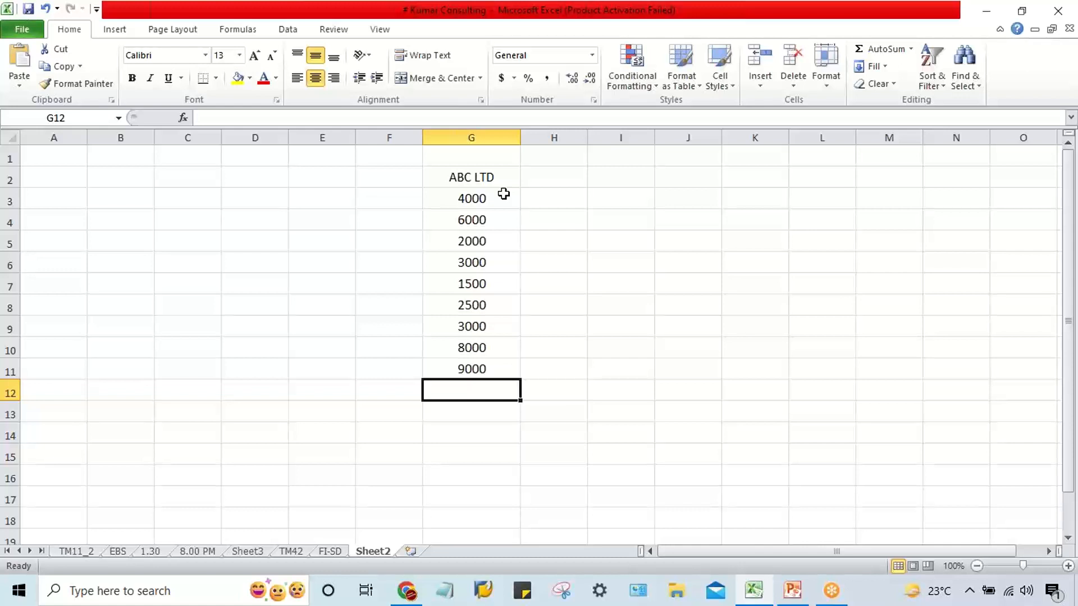
# - Make the ABC LTD heading in cell G2 bold
pyautogui.click(482, 181)
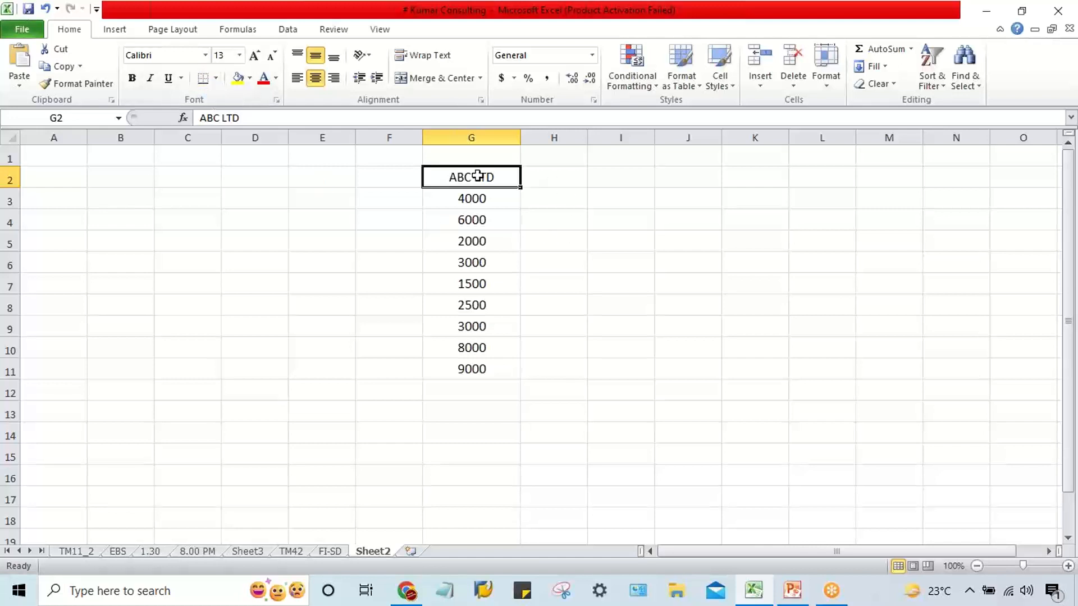
pyautogui.click(565, 278)
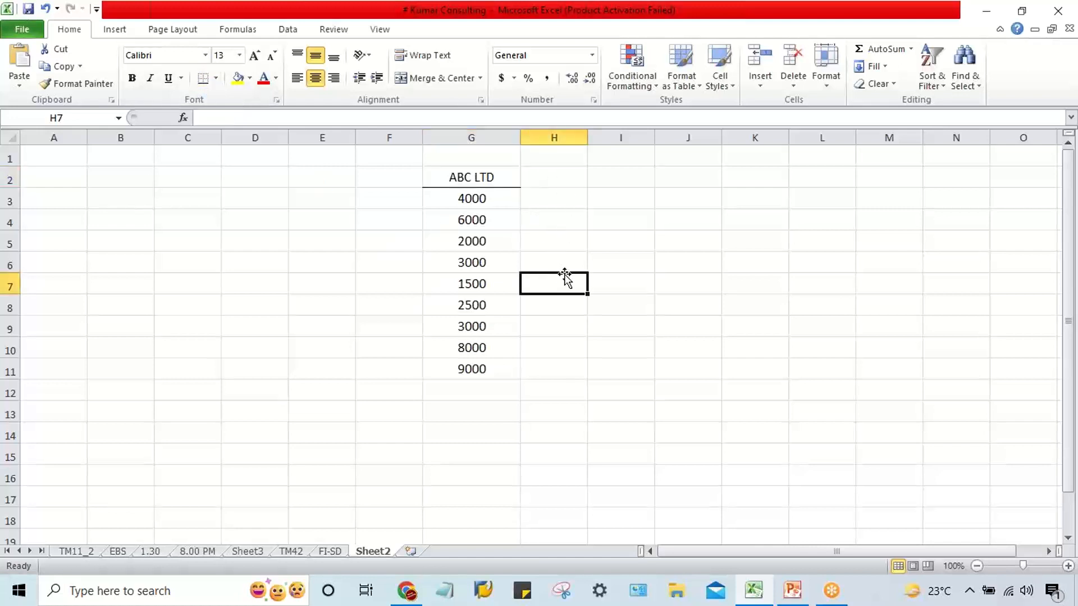
pyautogui.click(475, 180)
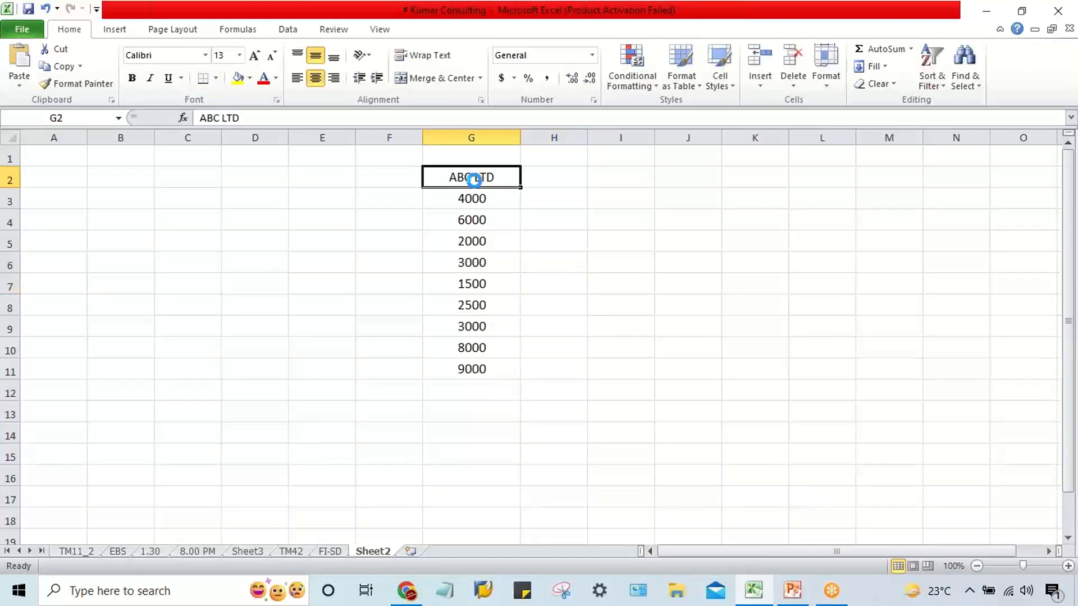
pyautogui.hotkey('ctrl', 'b')
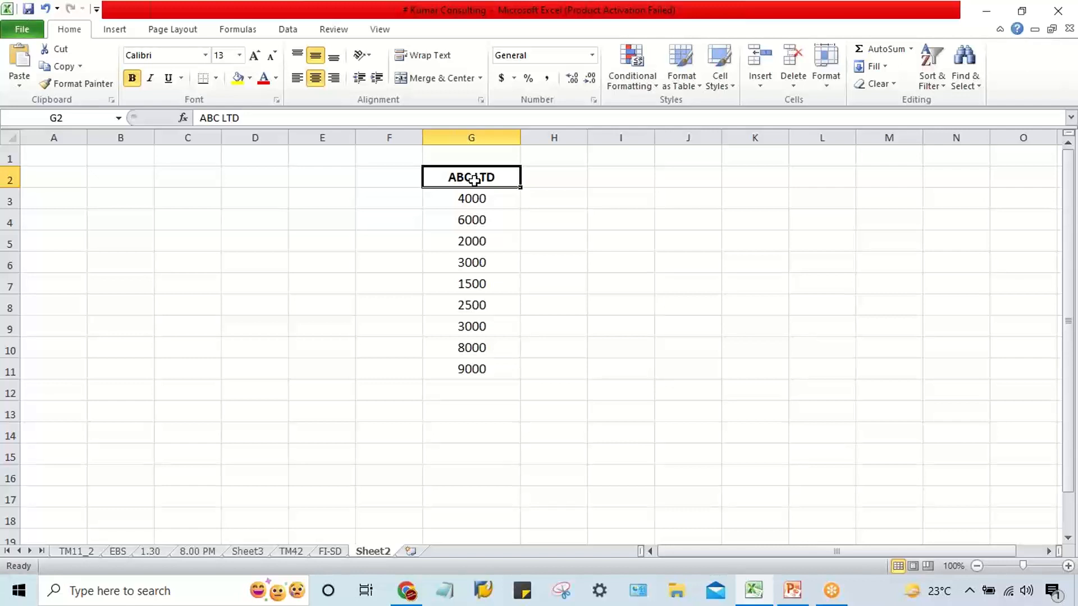
pyautogui.moveTo(472, 191); pyautogui.dragTo(487, 368)
pyautogui.click(487, 409)
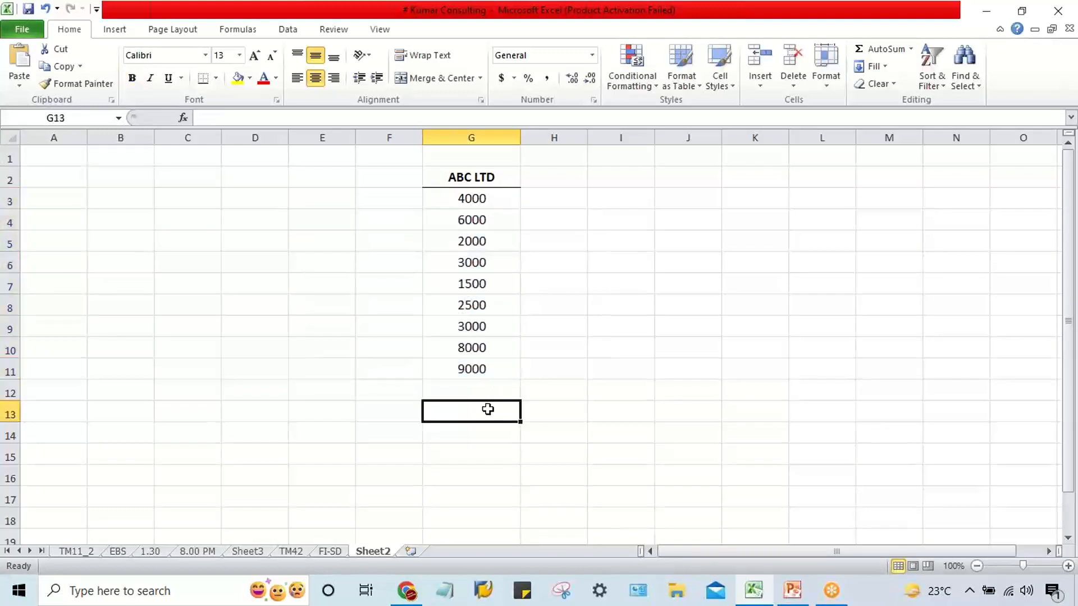
pyautogui.click(546, 196)
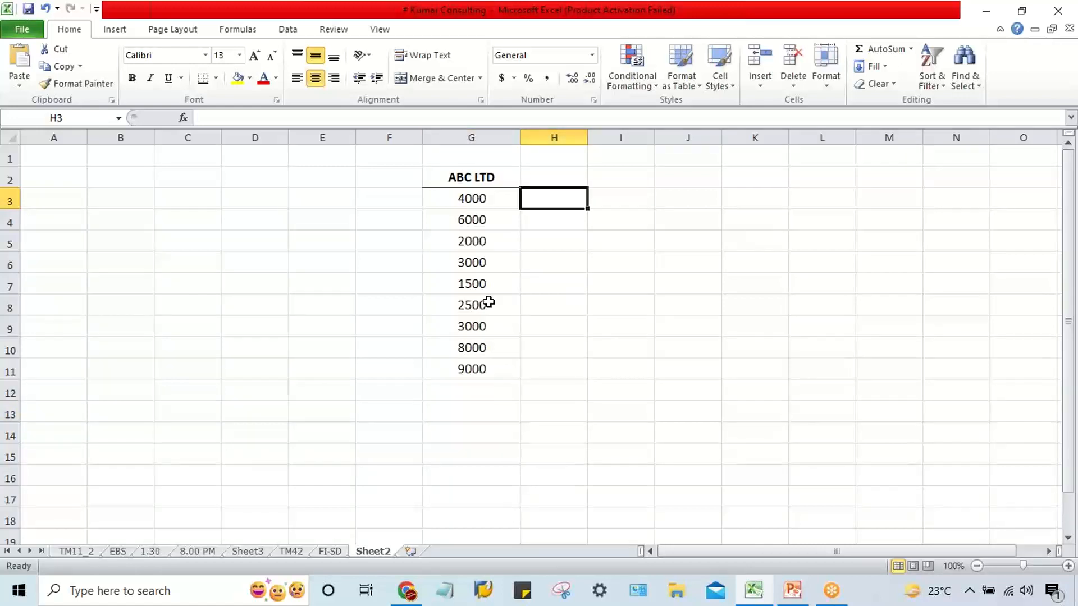
pyautogui.click(558, 172)
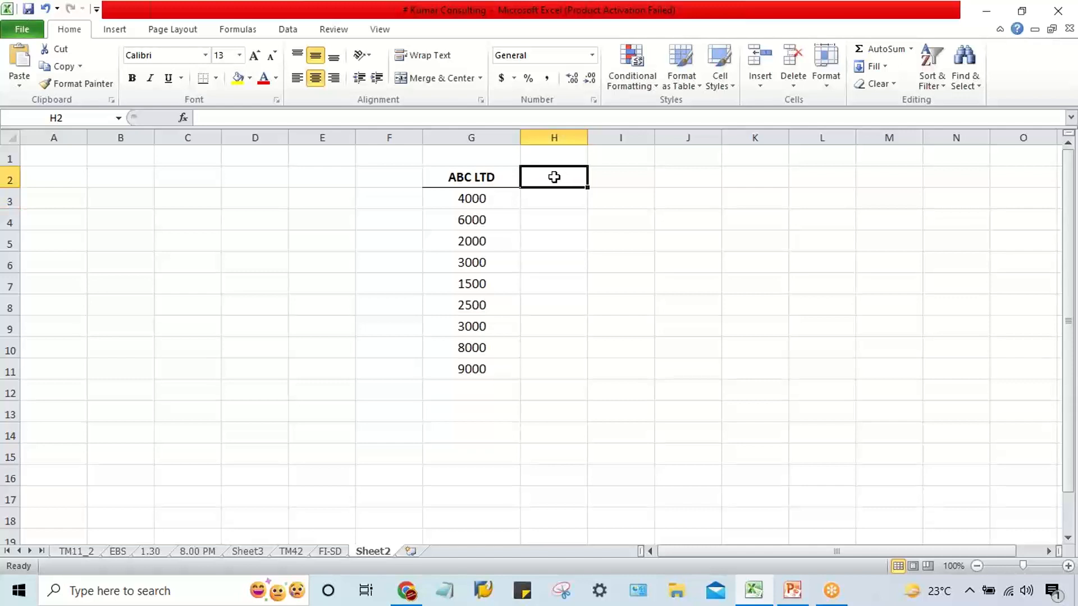
pyautogui.click(543, 199)
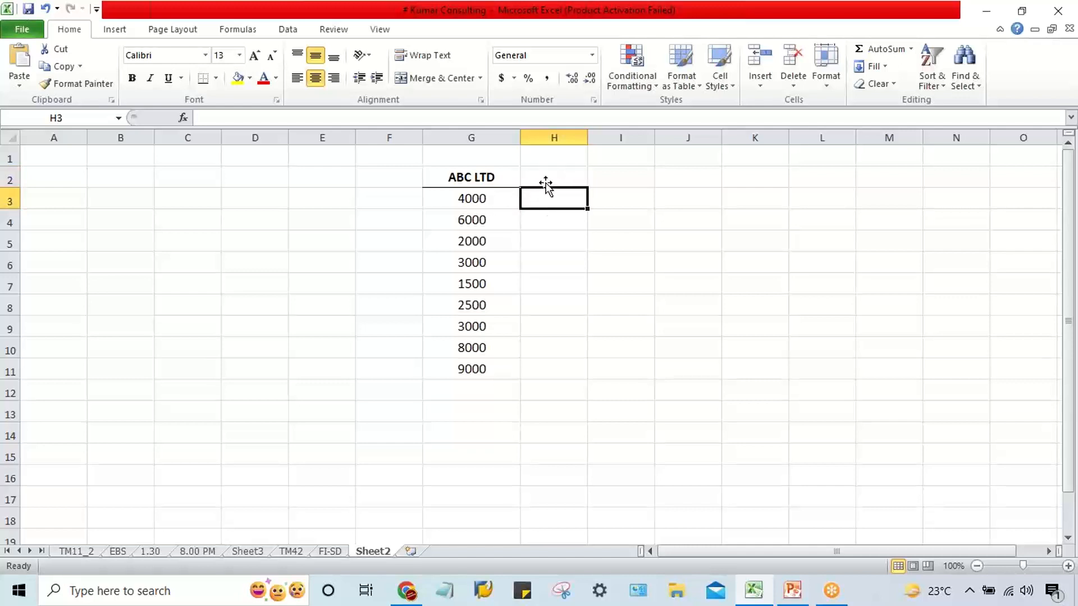
pyautogui.moveTo(492, 201); pyautogui.dragTo(474, 358)
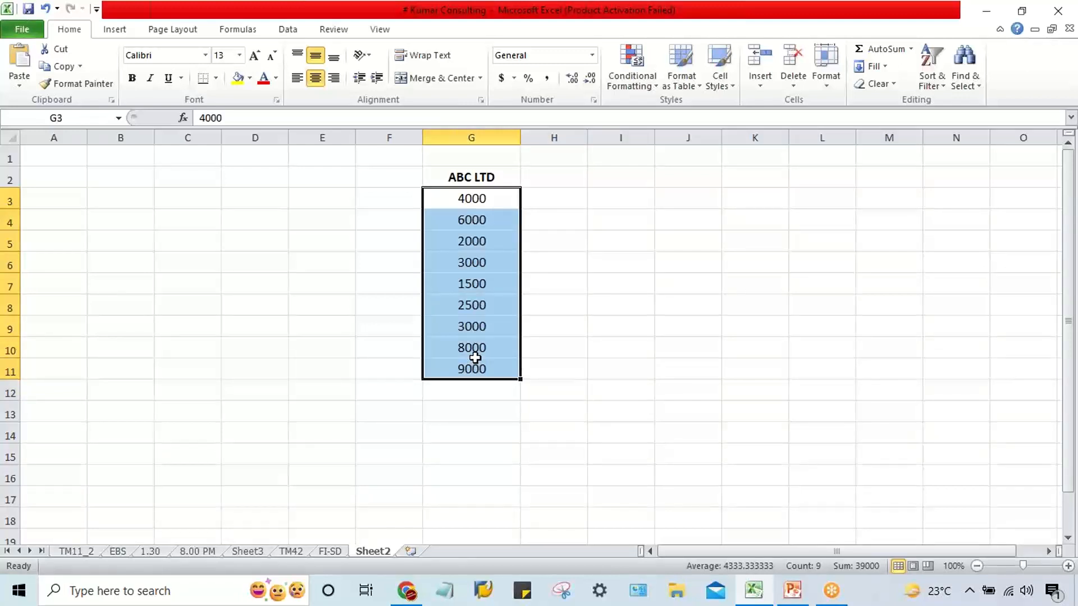
# - Enter the statuses ND, ND, OD, OD and ND beside the first five amounts in H3:H7
pyautogui.click(543, 194)
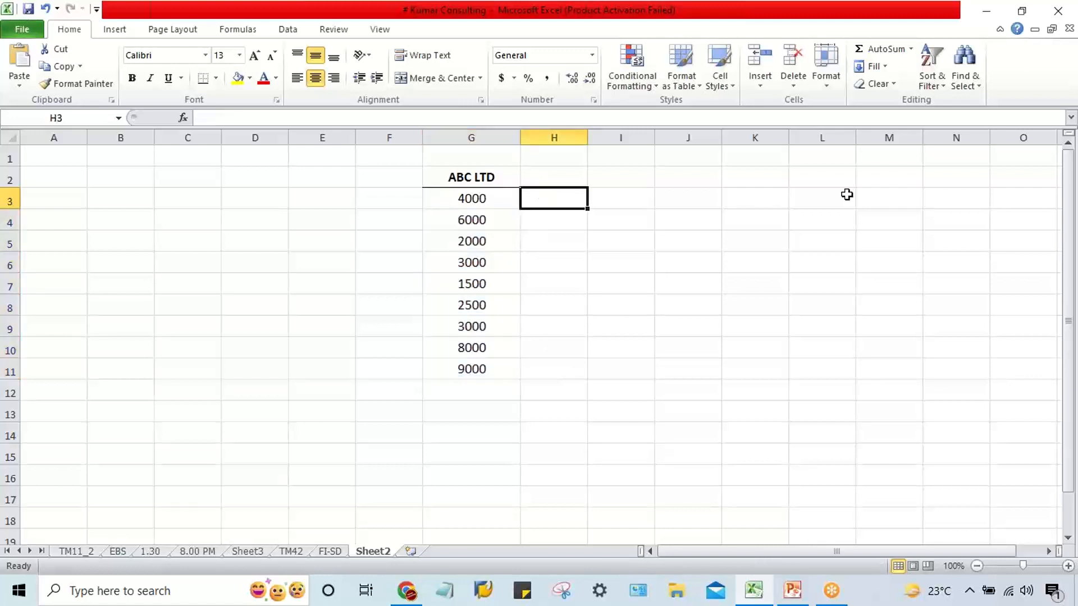
pyautogui.write('ND')
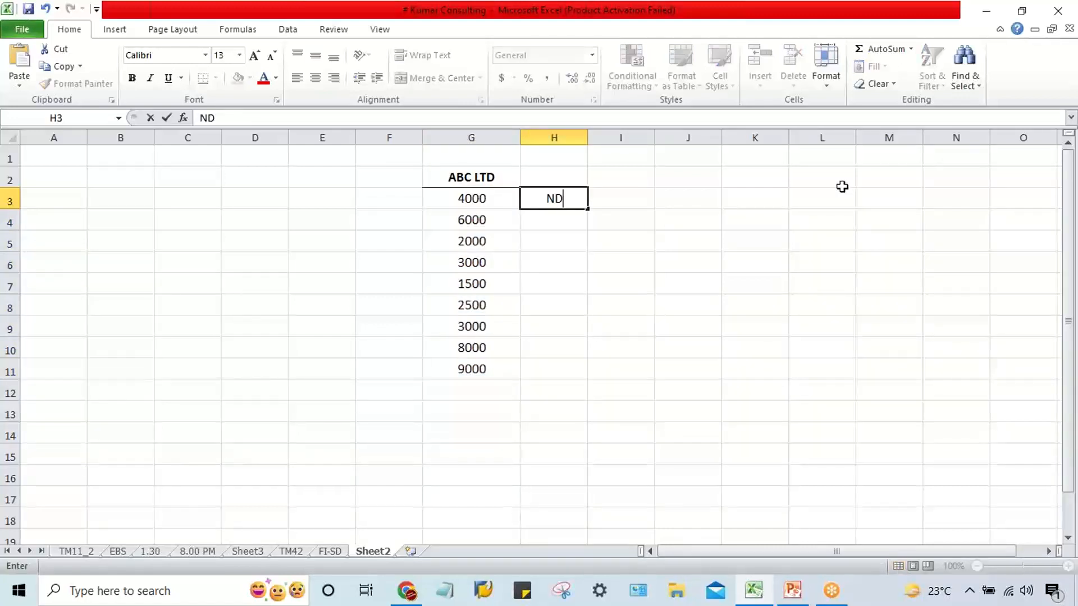
pyautogui.press('Return')
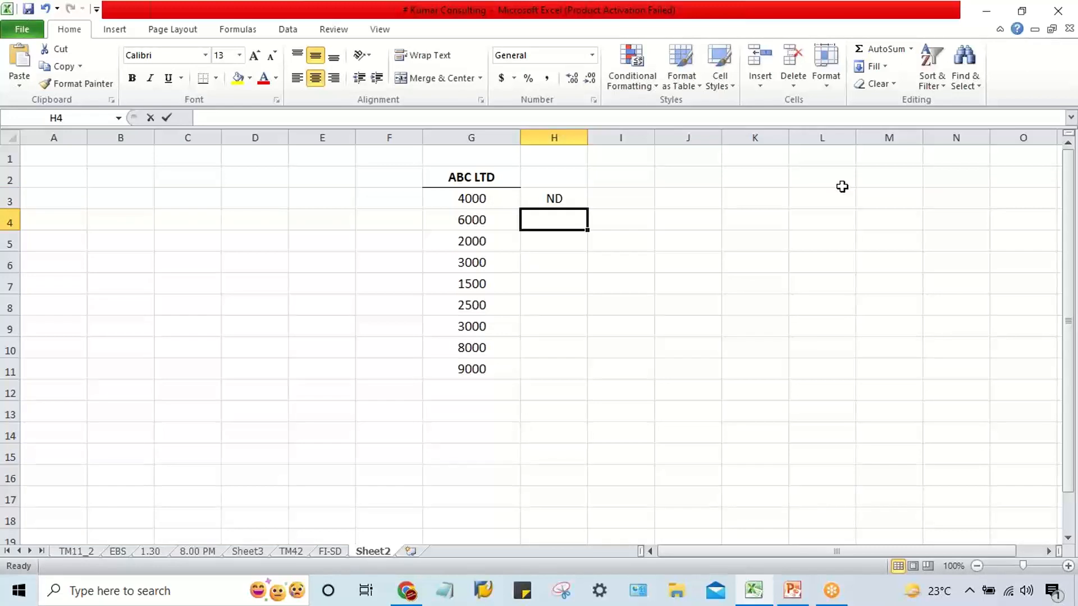
pyautogui.write('ND')
pyautogui.press('Return')
pyautogui.write('OD')
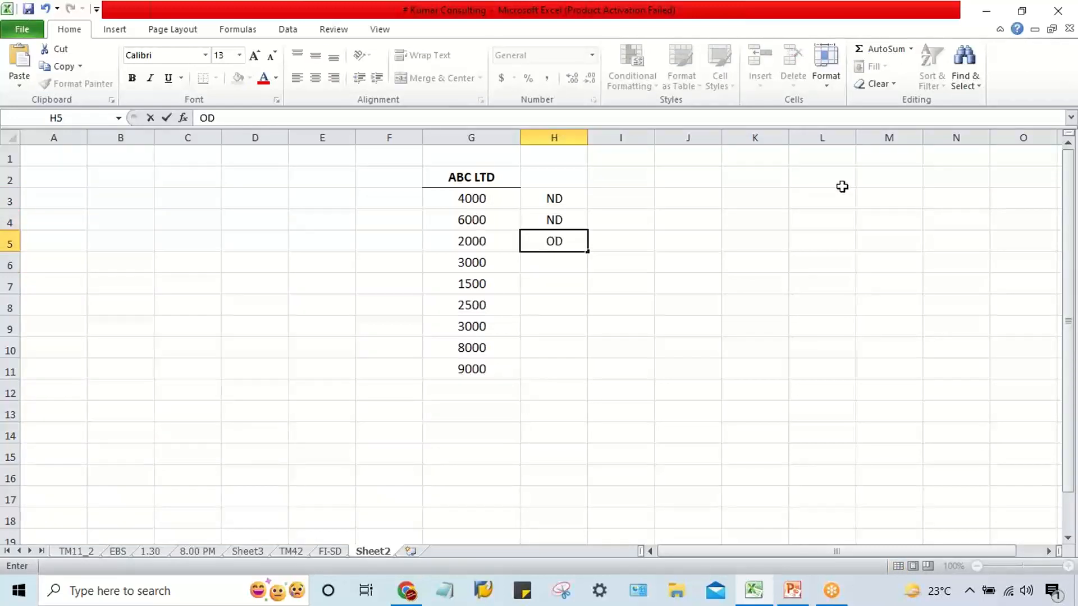
pyautogui.press('Return')
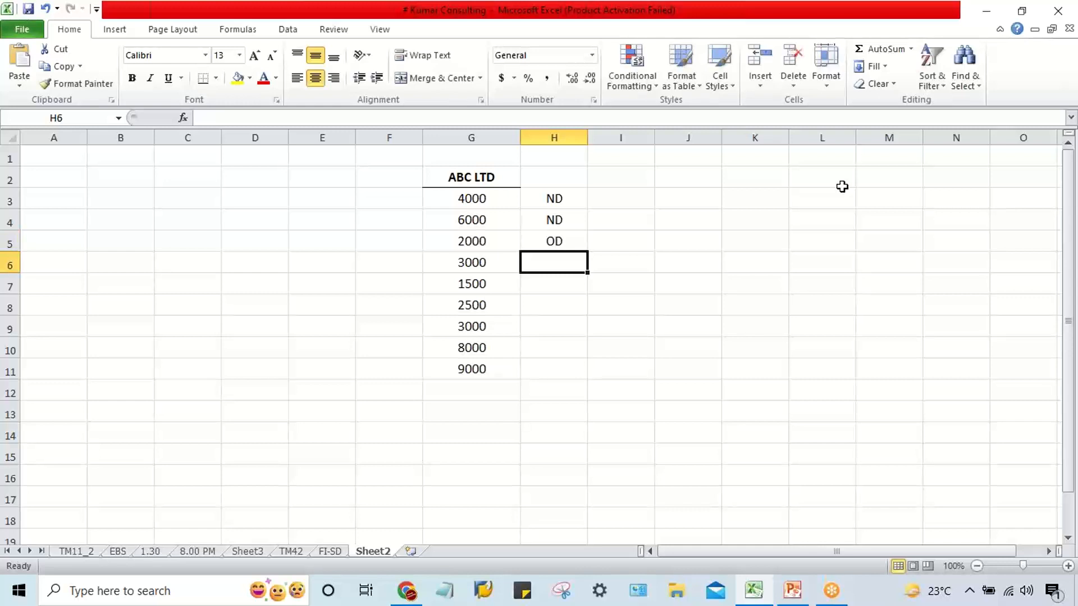
pyautogui.write('OD')
pyautogui.press('Return')
pyautogui.write('ND')
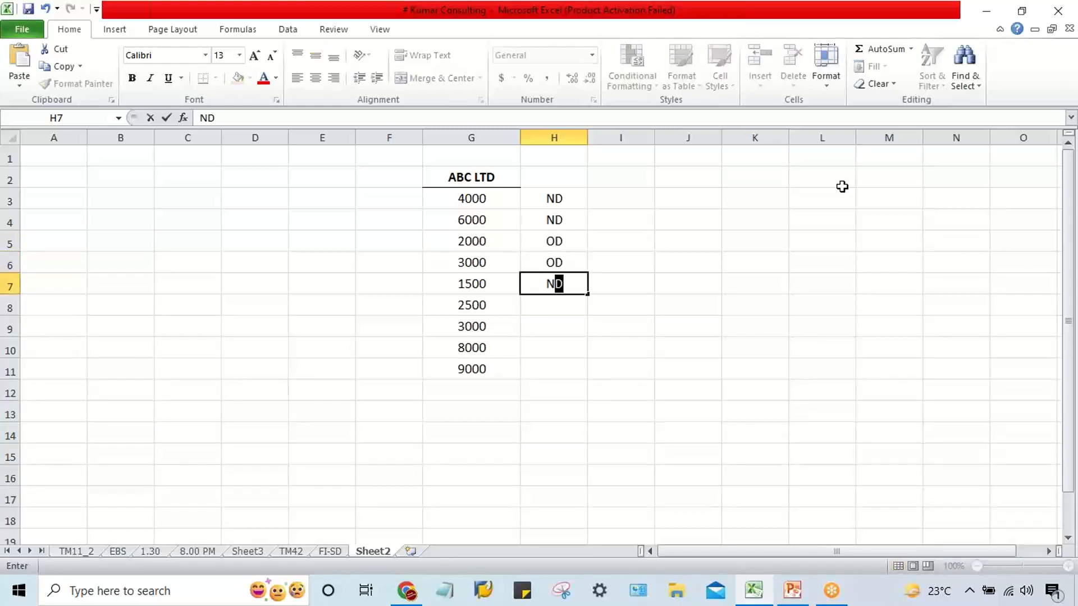
pyautogui.press('Return')
# - Enter the statuses OD, DUE, OD and ND beside the last four amounts in H8:H11
pyautogui.write('OD')
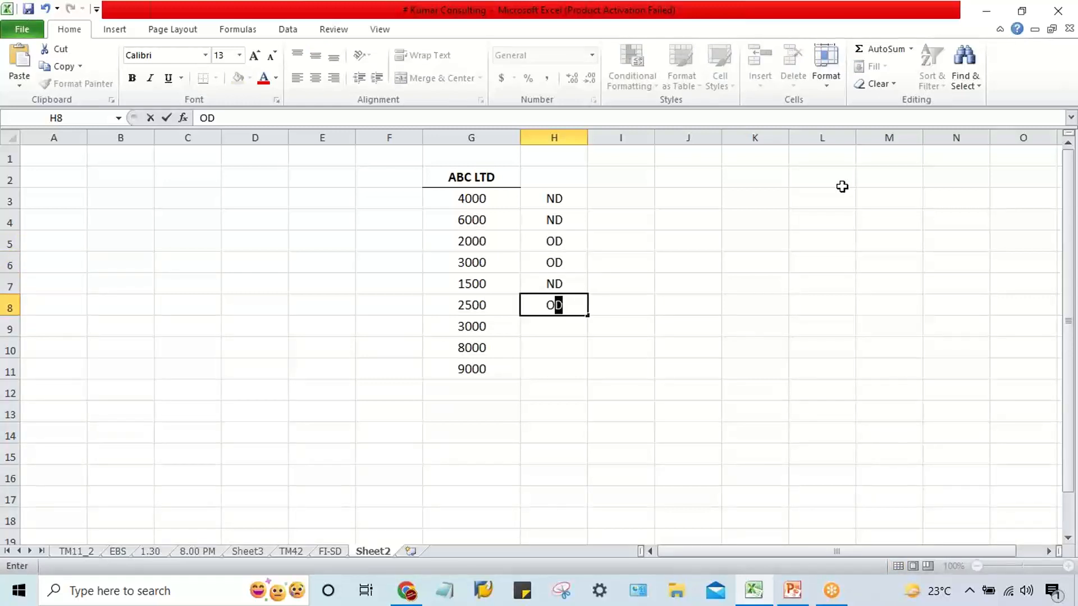
pyautogui.press('Return')
pyautogui.write('DUE')
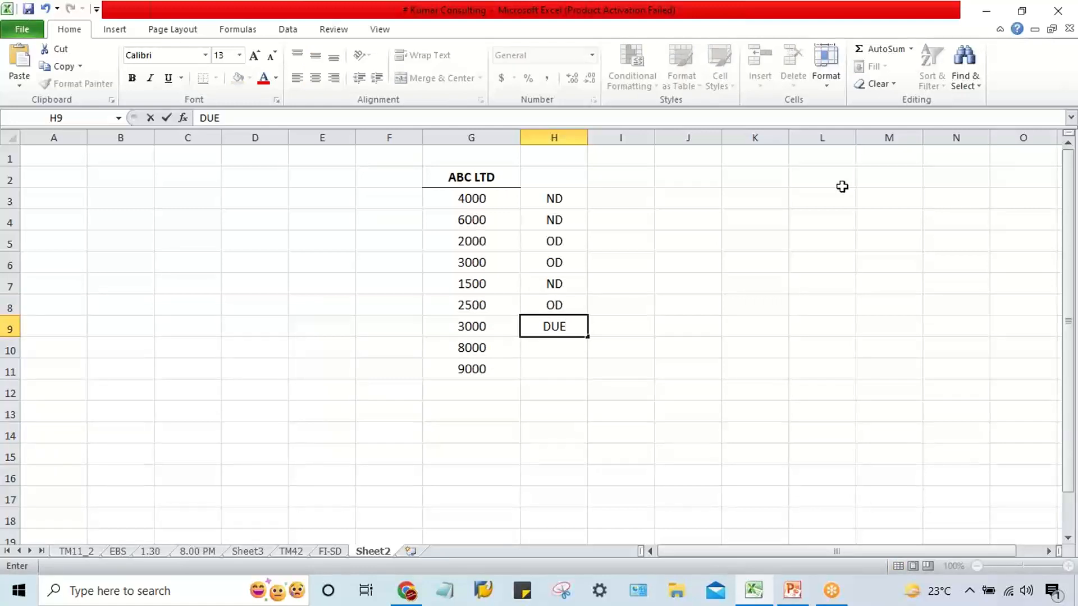
pyautogui.press('Return')
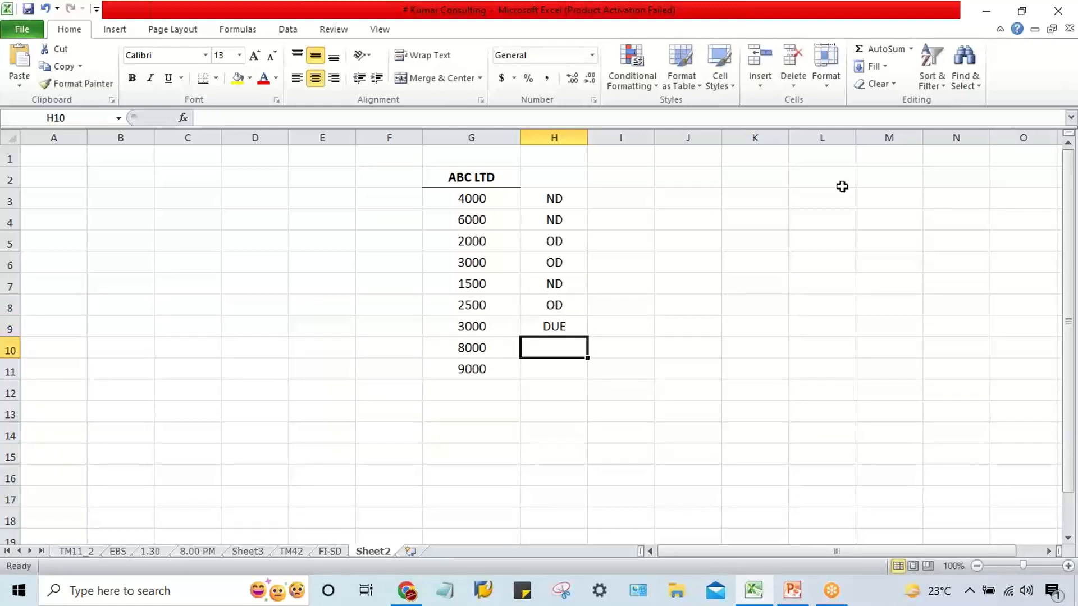
pyautogui.write('OD')
pyautogui.press('Return')
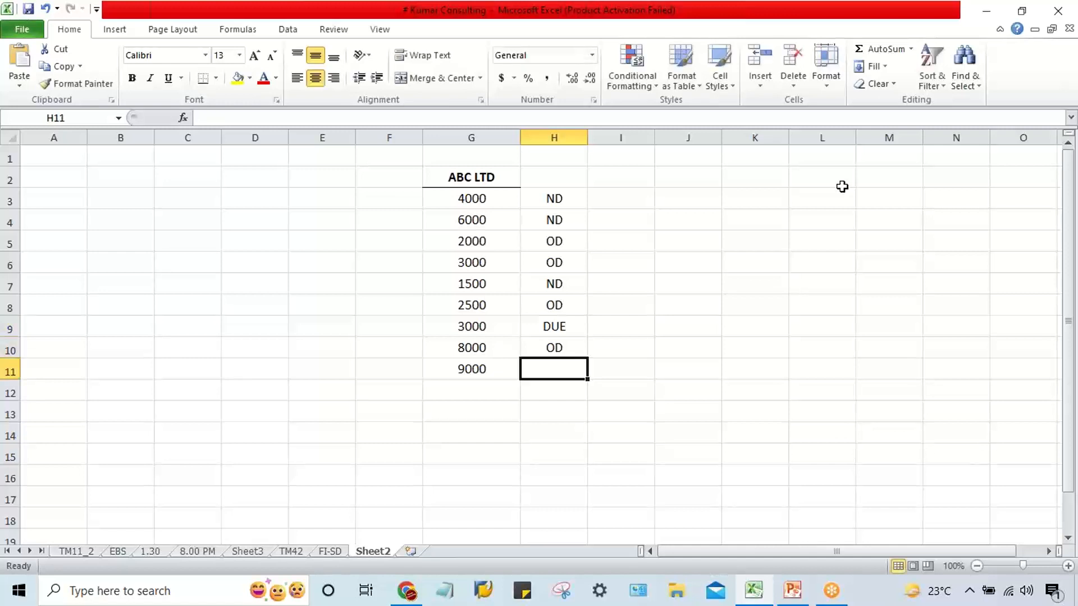
pyautogui.write('ND')
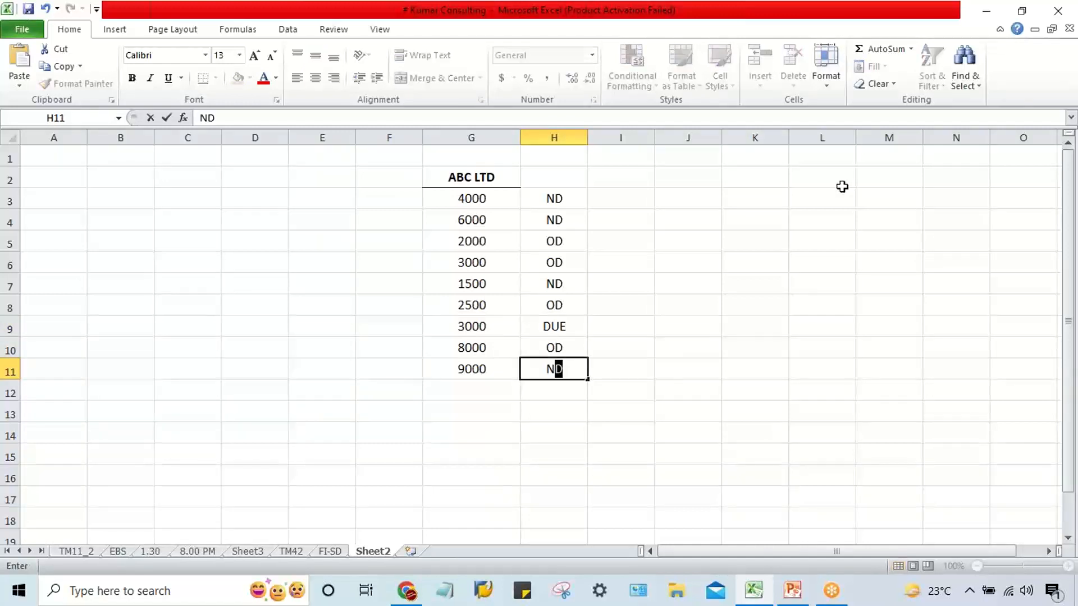
pyautogui.press('Return')
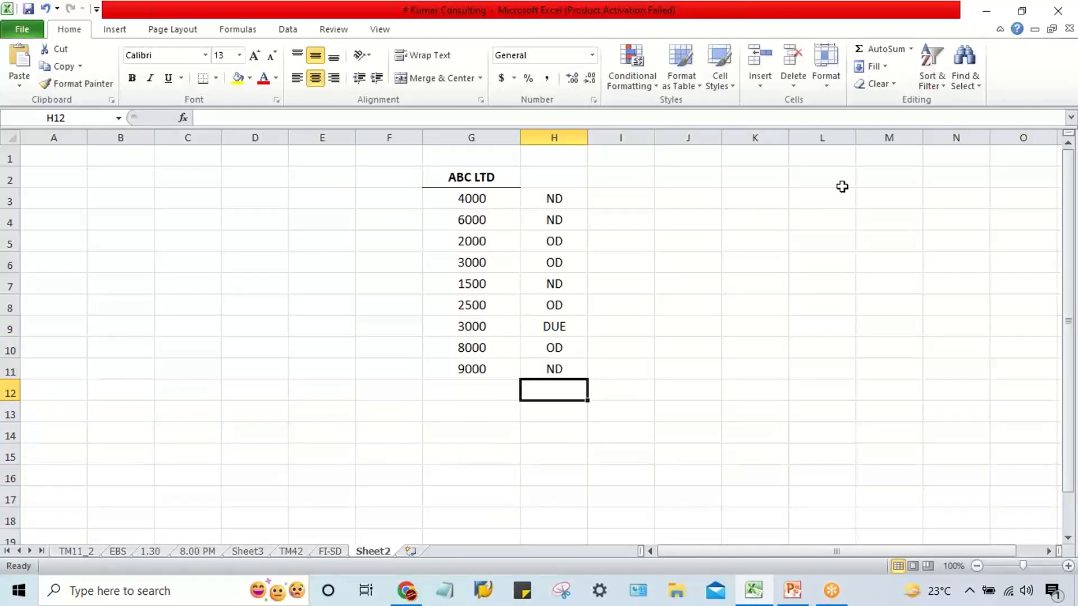
# - Add the heading STATUS in cell H2 and make it bold
pyautogui.click(551, 180)
pyautogui.write('S')
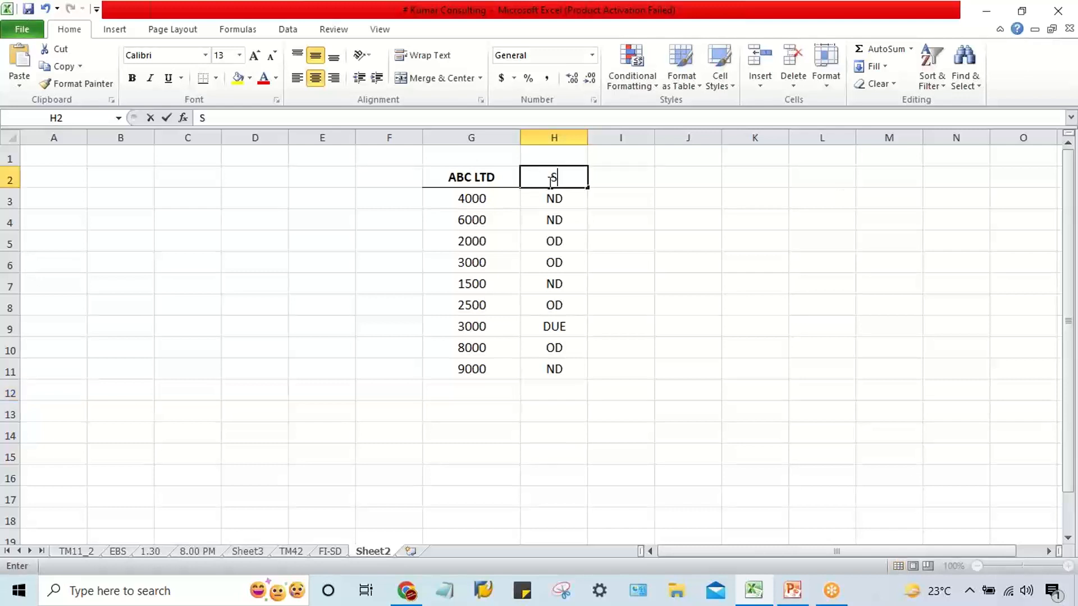
pyautogui.write('TA')
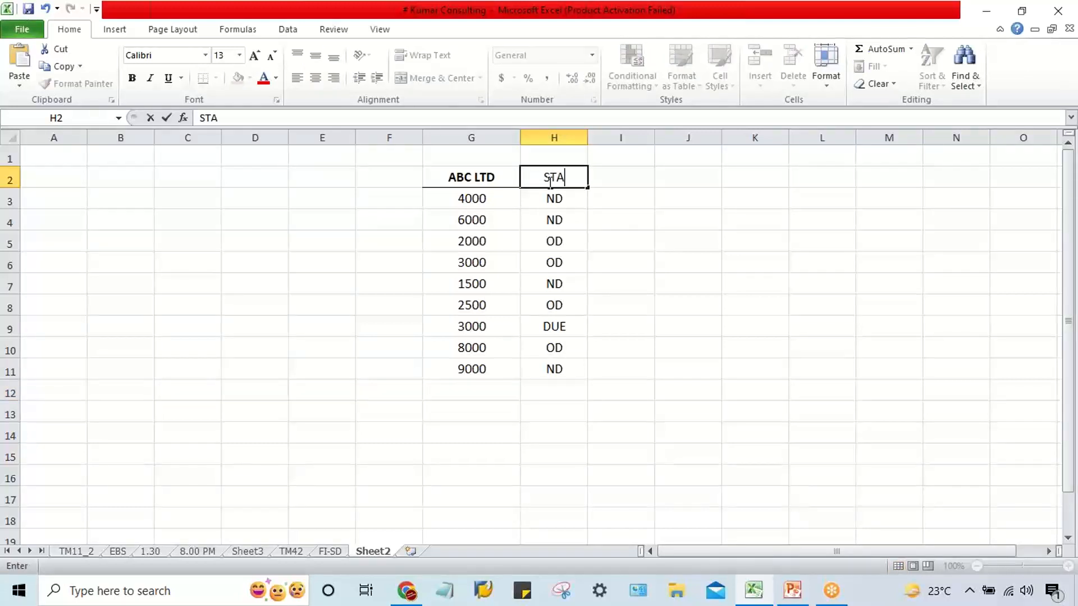
pyautogui.write('TUS')
pyautogui.press('Return')
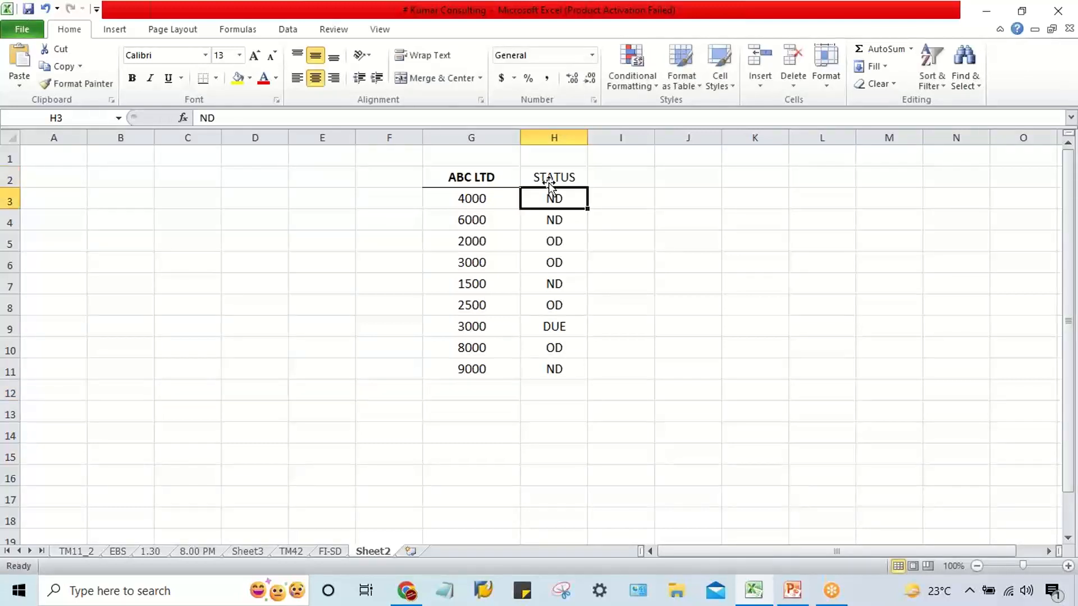
pyautogui.click(556, 175)
pyautogui.hotkey('ctrl', 'b')
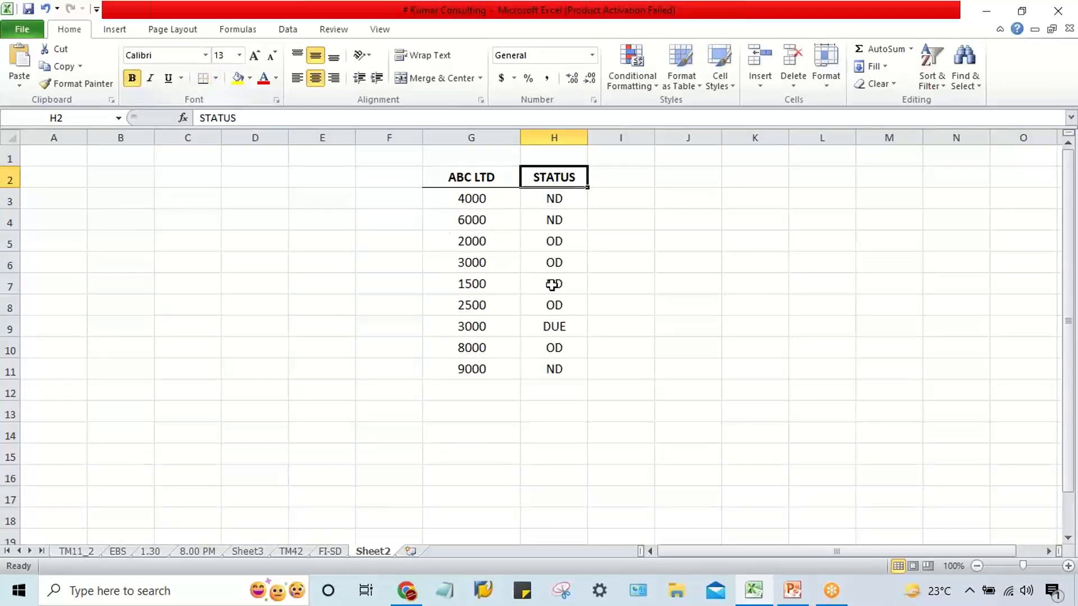
pyautogui.click(615, 302)
pyautogui.moveTo(480, 199); pyautogui.dragTo(493, 371)
pyautogui.moveTo(566, 199); pyautogui.dragTo(565, 372)
pyautogui.click(629, 288)
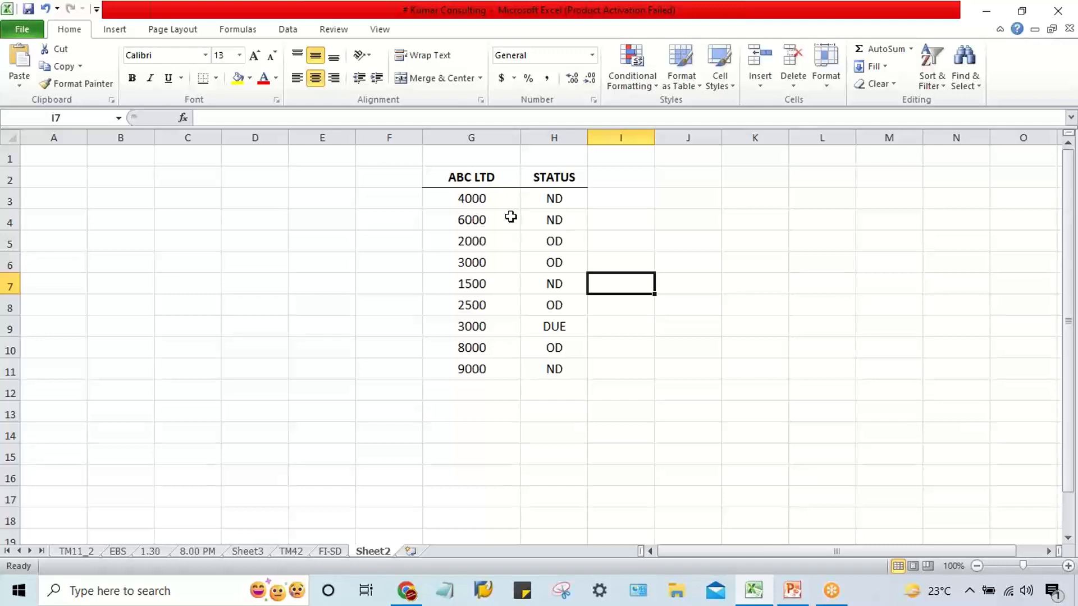
# - Colour the text of the 2000 amount and its OD status in G5:H5 red
pyautogui.moveTo(460, 247); pyautogui.dragTo(549, 240)
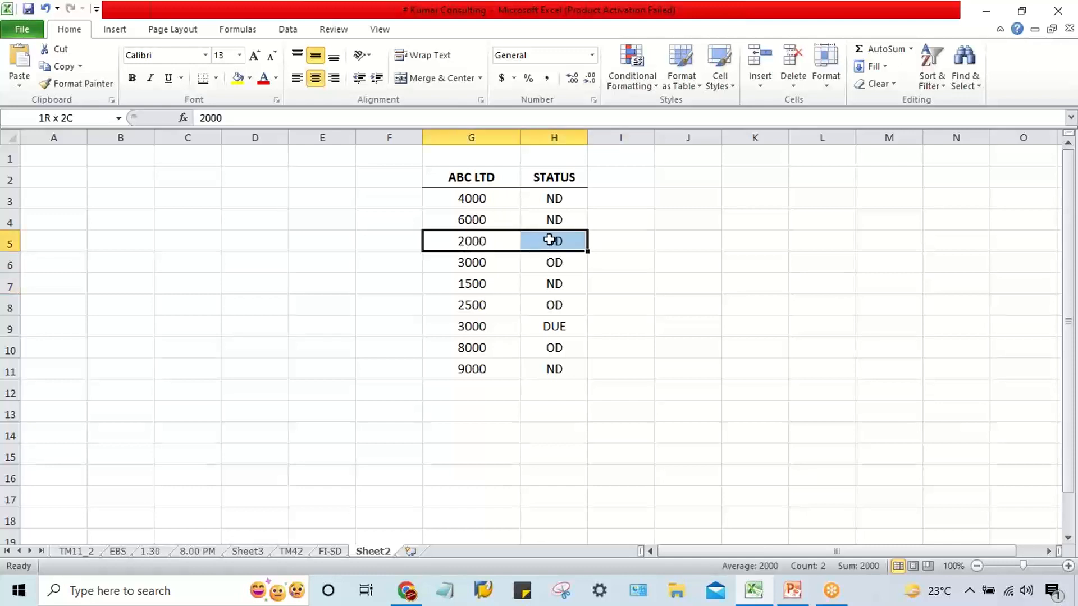
pyautogui.click(264, 78)
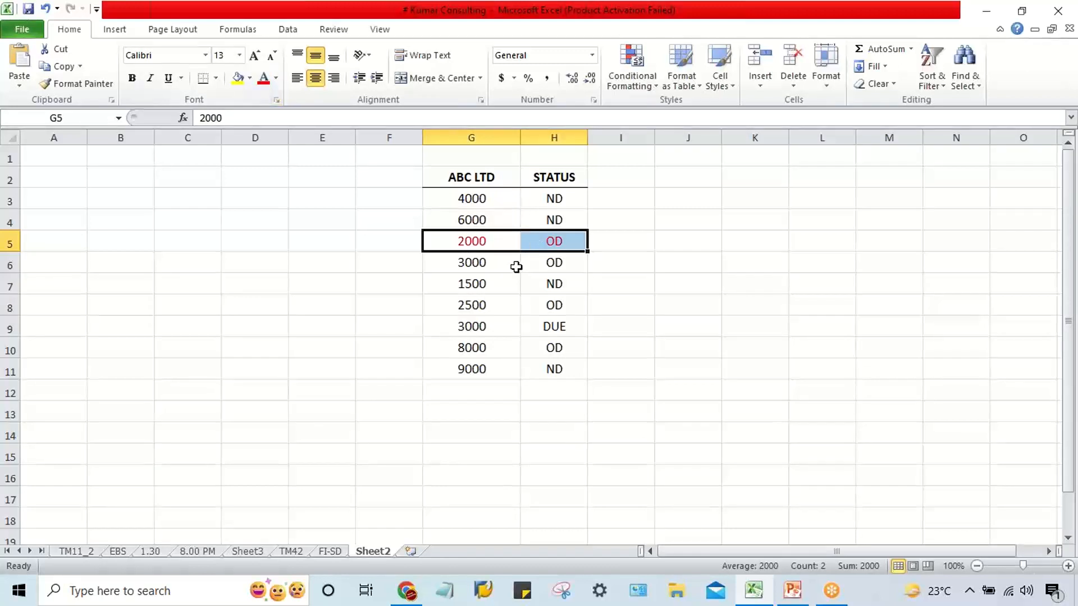
# - Colour the text of the amounts and statuses in G6:H6 and G8:H10 red
pyautogui.moveTo(477, 263); pyautogui.dragTo(568, 262)
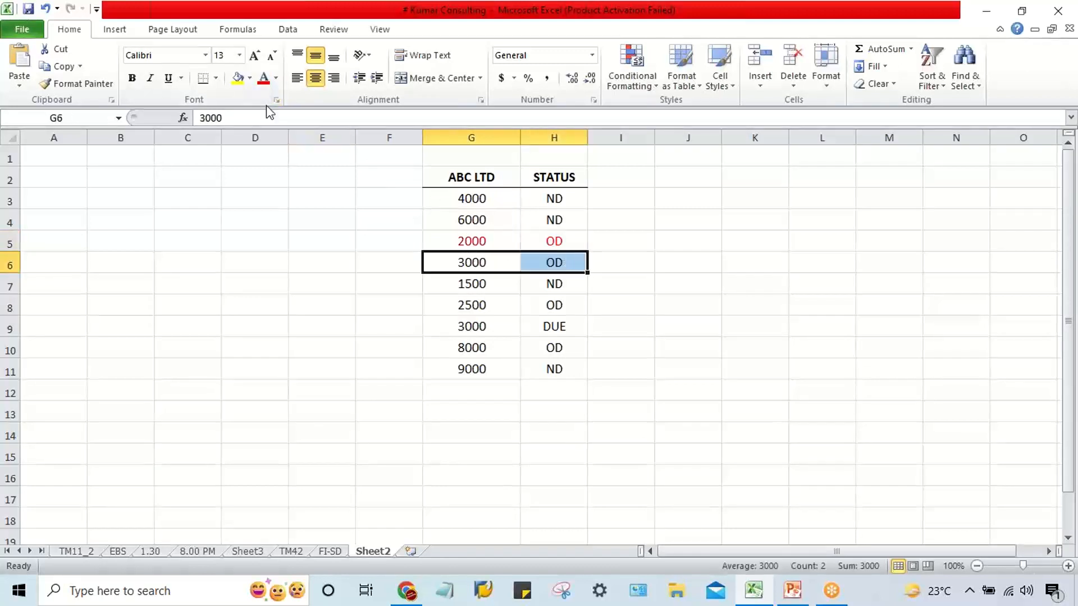
pyautogui.click(263, 78)
pyautogui.moveTo(466, 305); pyautogui.dragTo(529, 307)
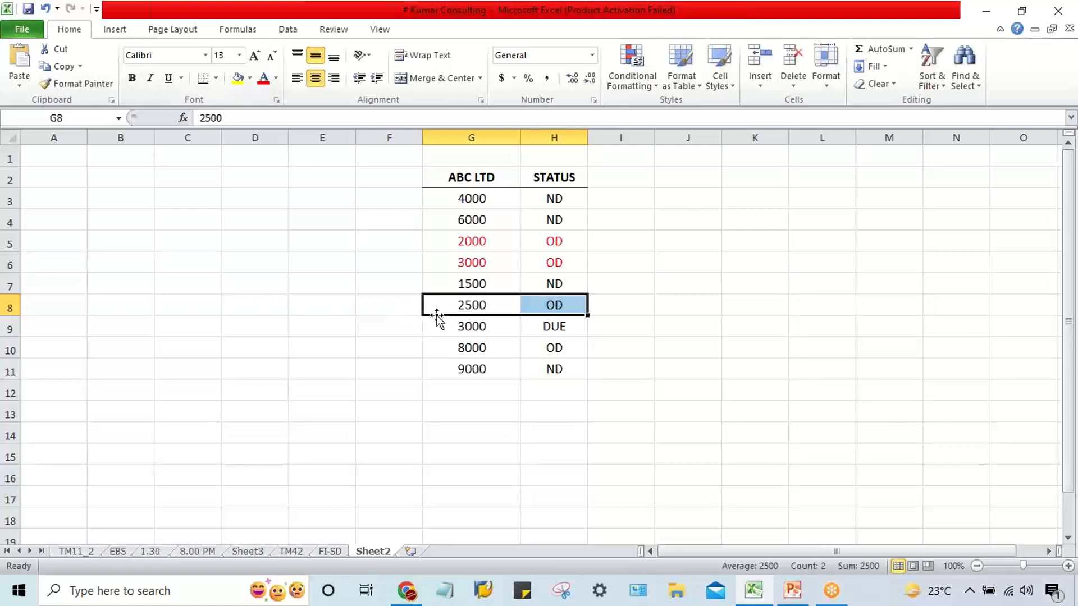
pyautogui.moveTo(447, 305); pyautogui.dragTo(556, 346)
pyautogui.click(263, 79)
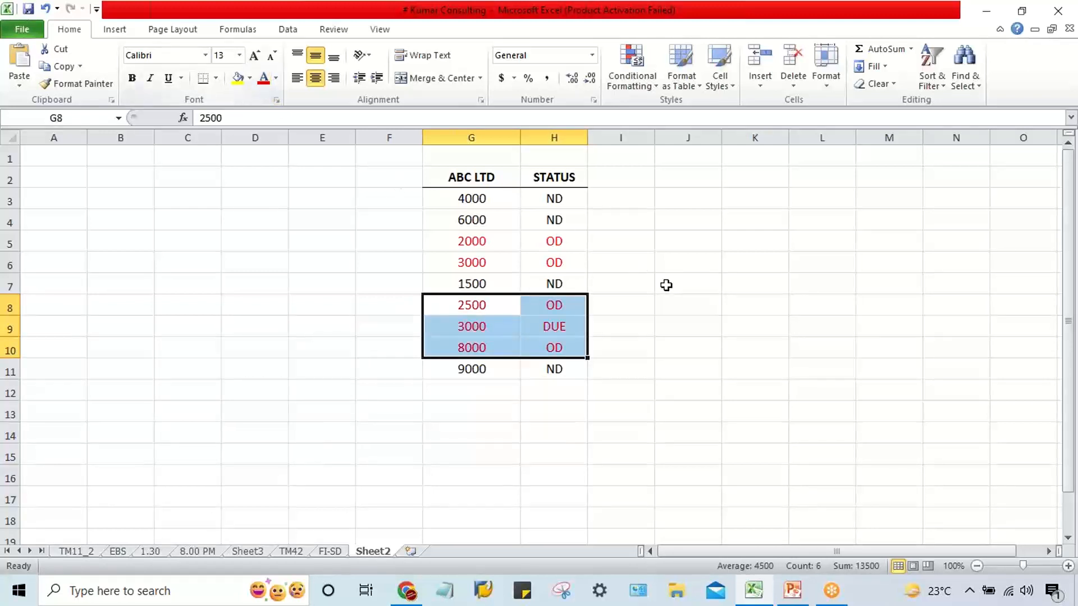
pyautogui.click(667, 285)
pyautogui.click(614, 391)
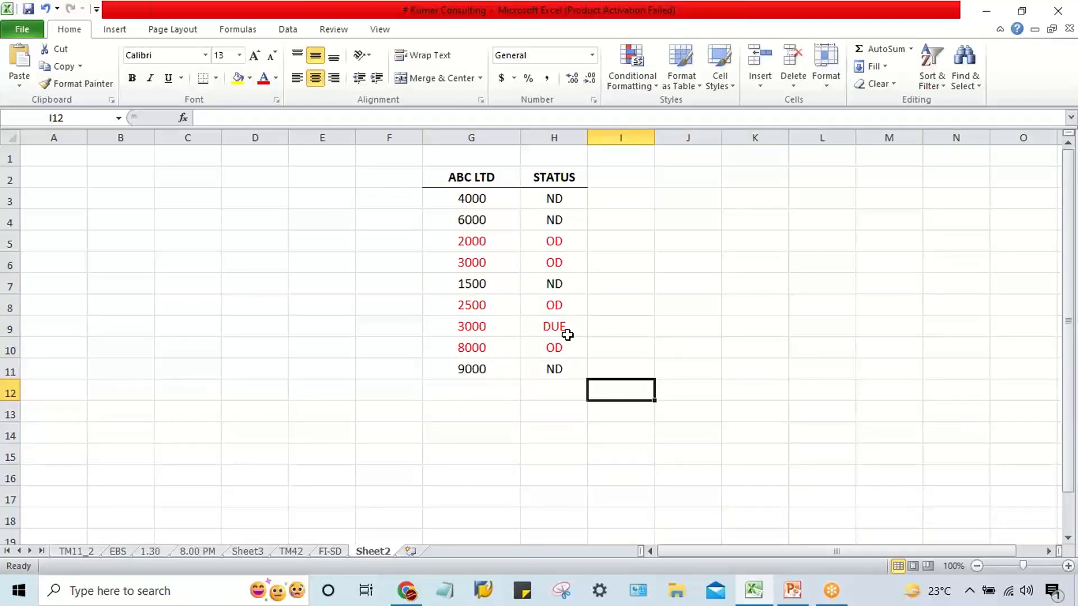
pyautogui.click(1056, 266)
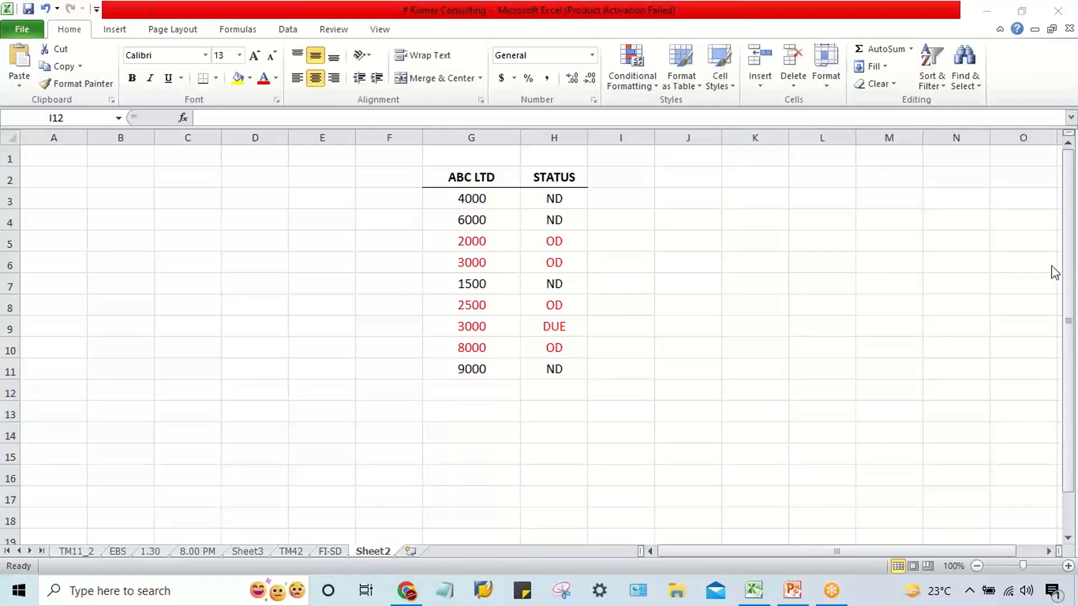
pyautogui.click(725, 331)
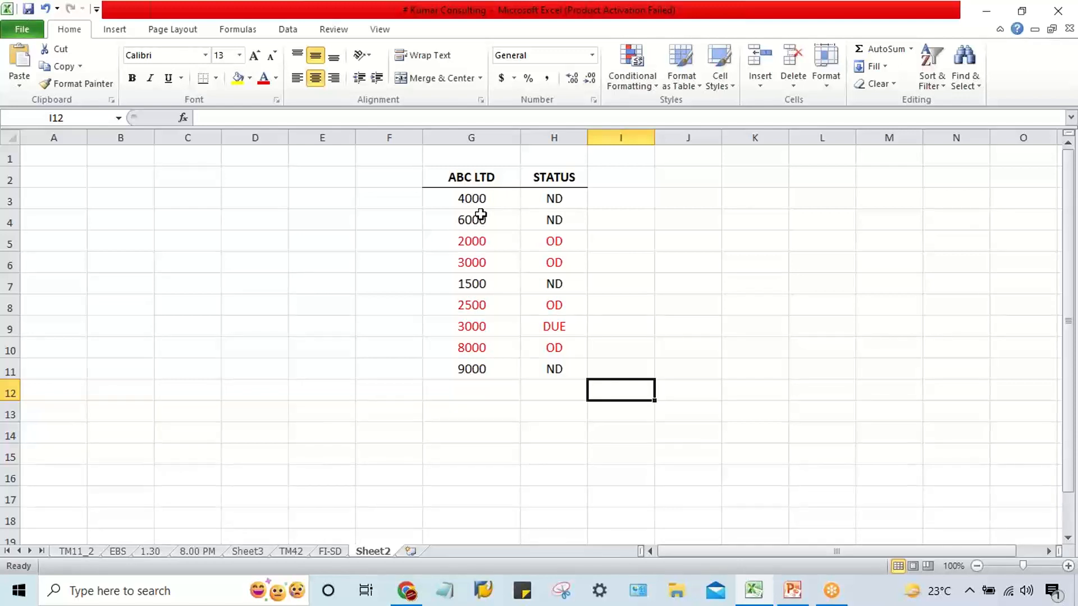
# - Enter the transaction code FBL1N in cell G1 above the ABC LTD heading
pyautogui.click(461, 160)
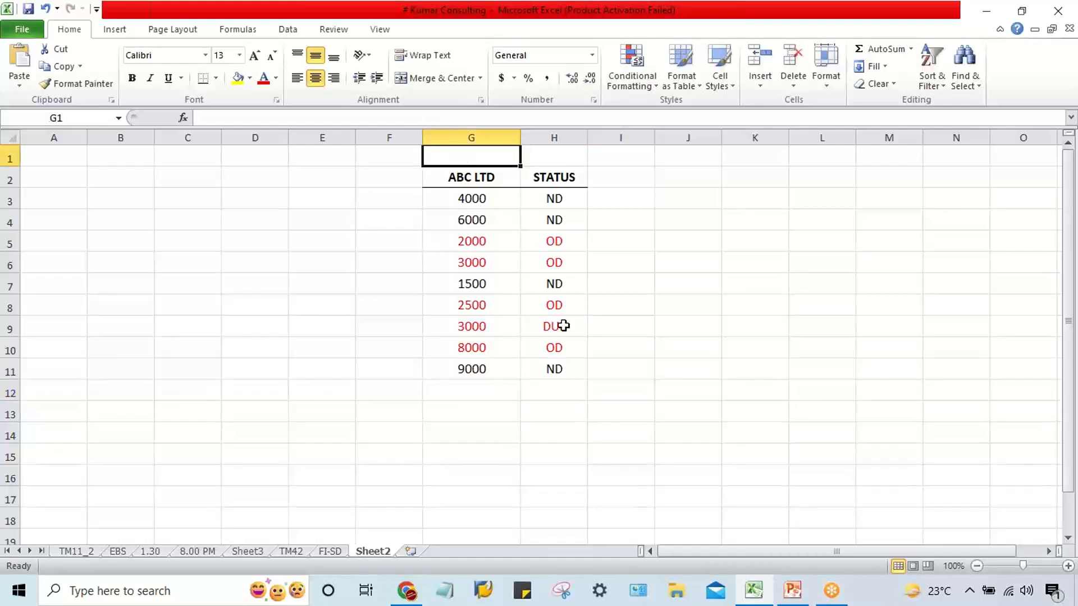
pyautogui.write('F')
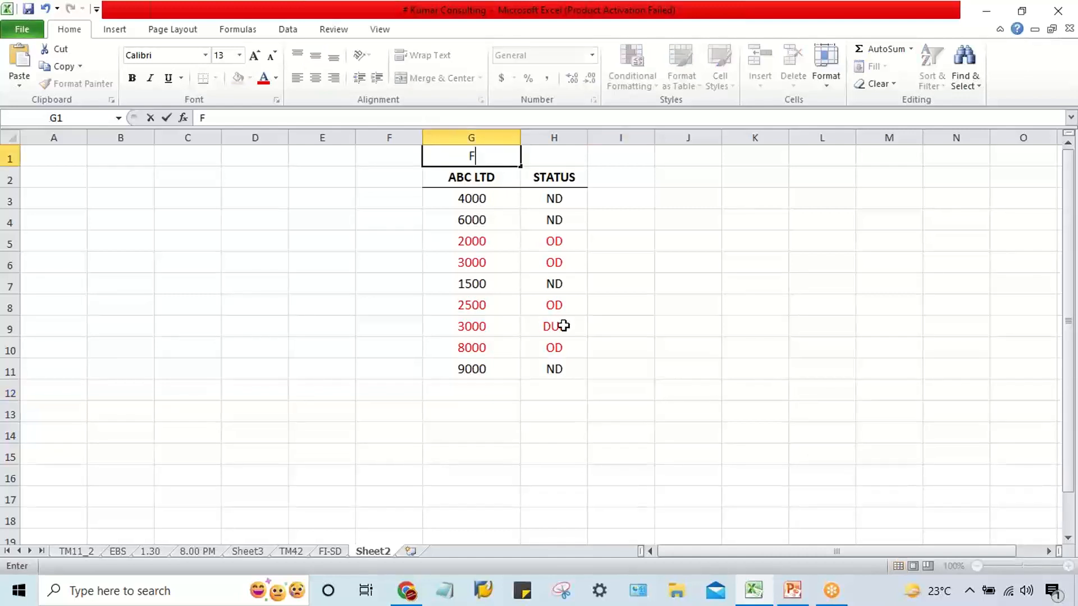
pyautogui.write('BL1N')
pyautogui.press('Return')
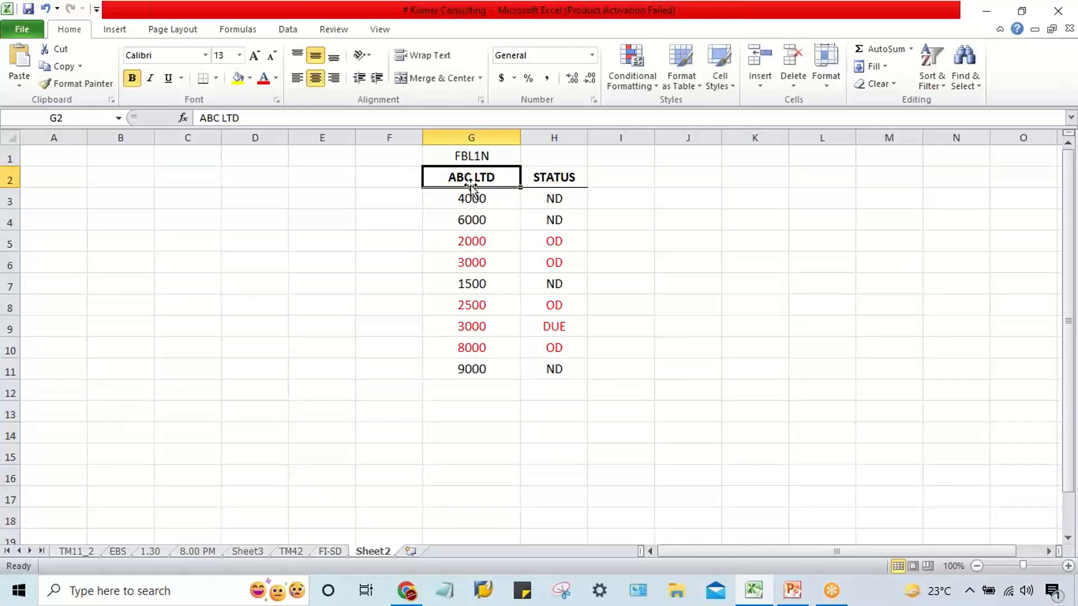
# - Review the ABC LTD items in G3:H11, comparing the ND rows with the red OD and DUE rows
pyautogui.click(471, 157)
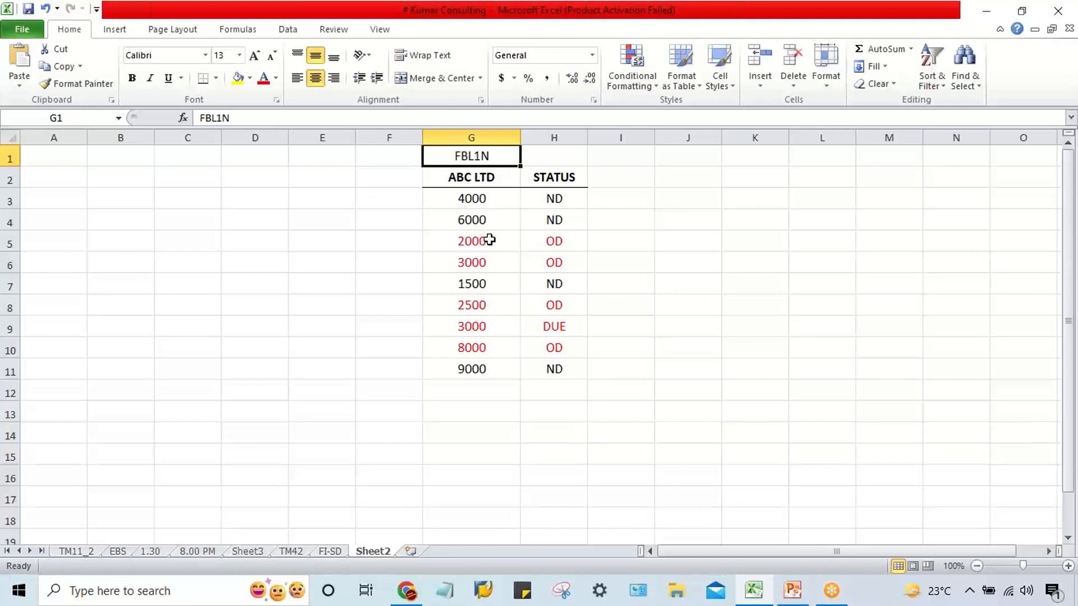
pyautogui.moveTo(488, 241); pyautogui.dragTo(540, 262)
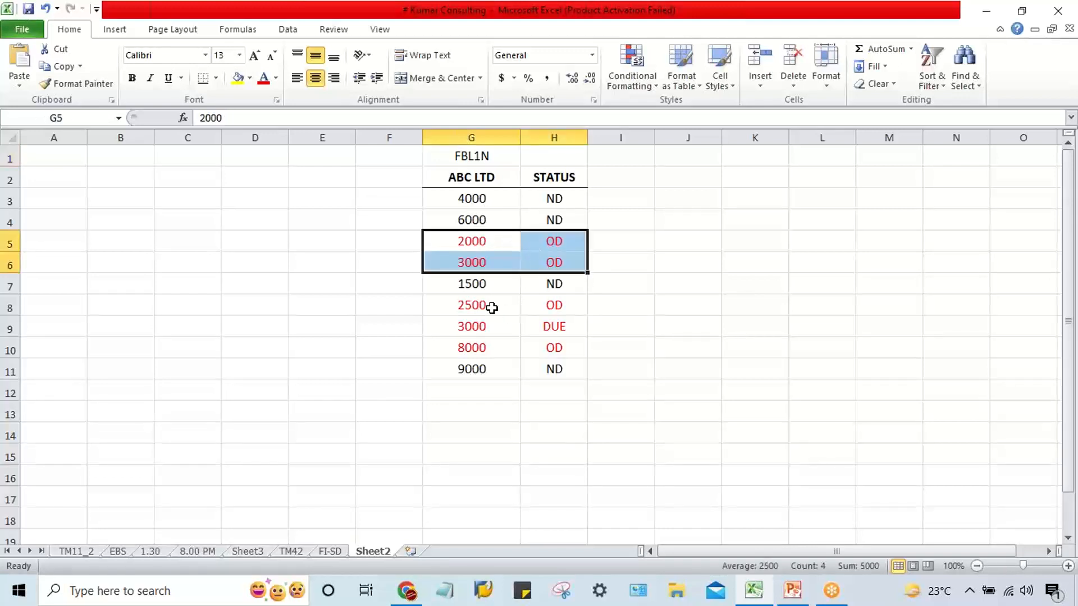
pyautogui.moveTo(475, 303); pyautogui.dragTo(554, 351)
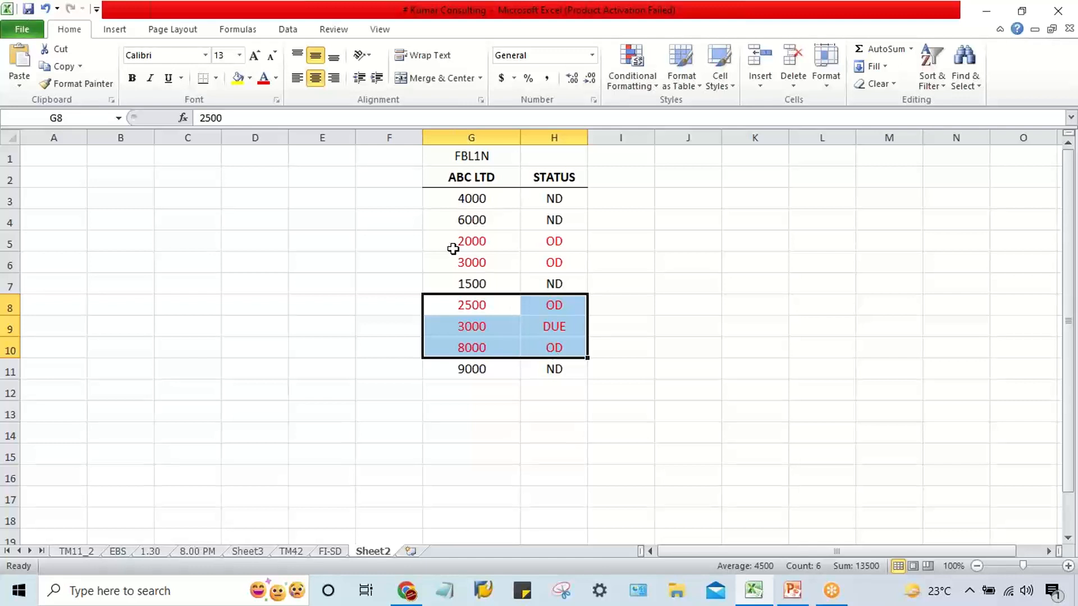
pyautogui.moveTo(462, 202); pyautogui.dragTo(541, 368)
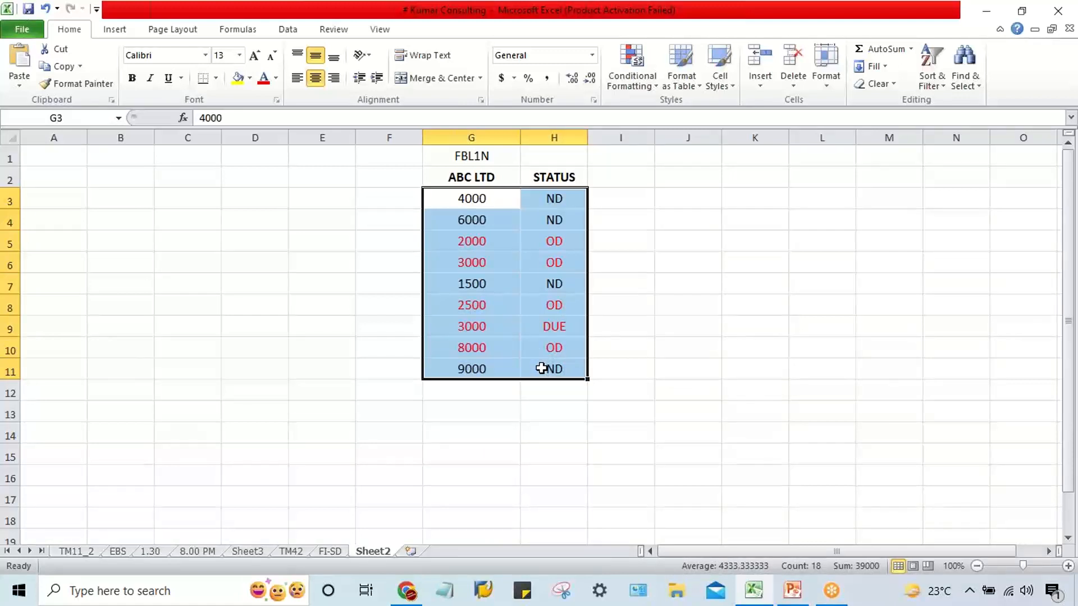
pyautogui.click(472, 208)
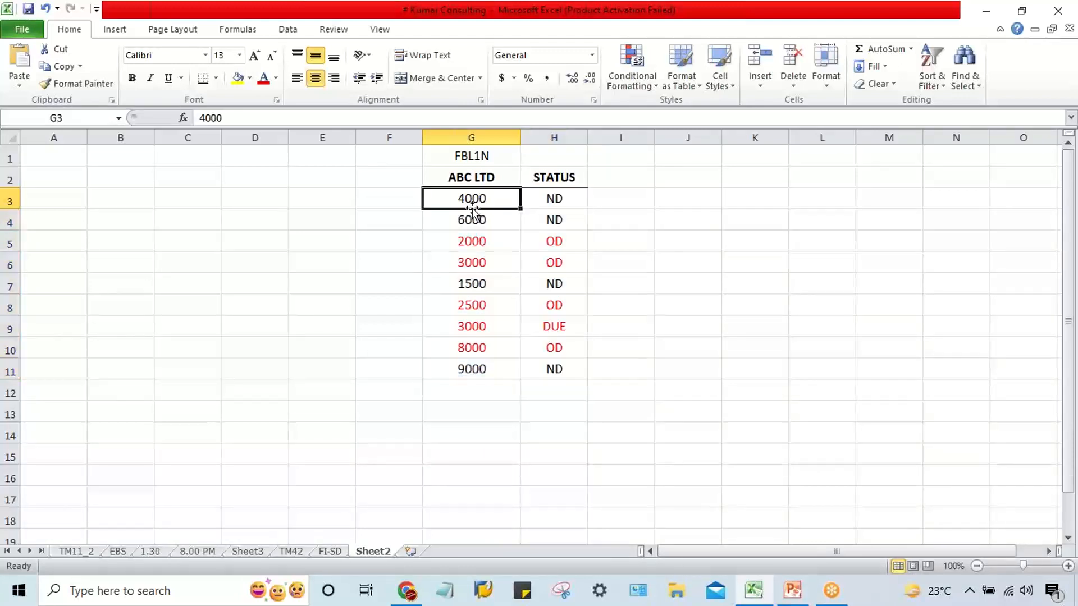
pyautogui.click(565, 241)
pyautogui.click(563, 261)
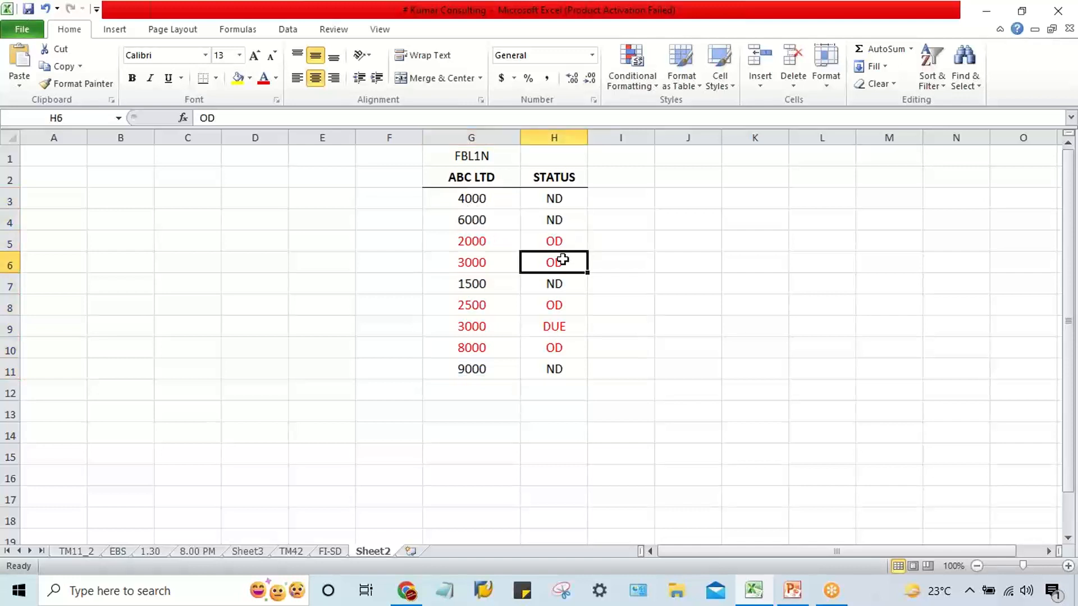
pyautogui.click(555, 305)
pyautogui.click(556, 324)
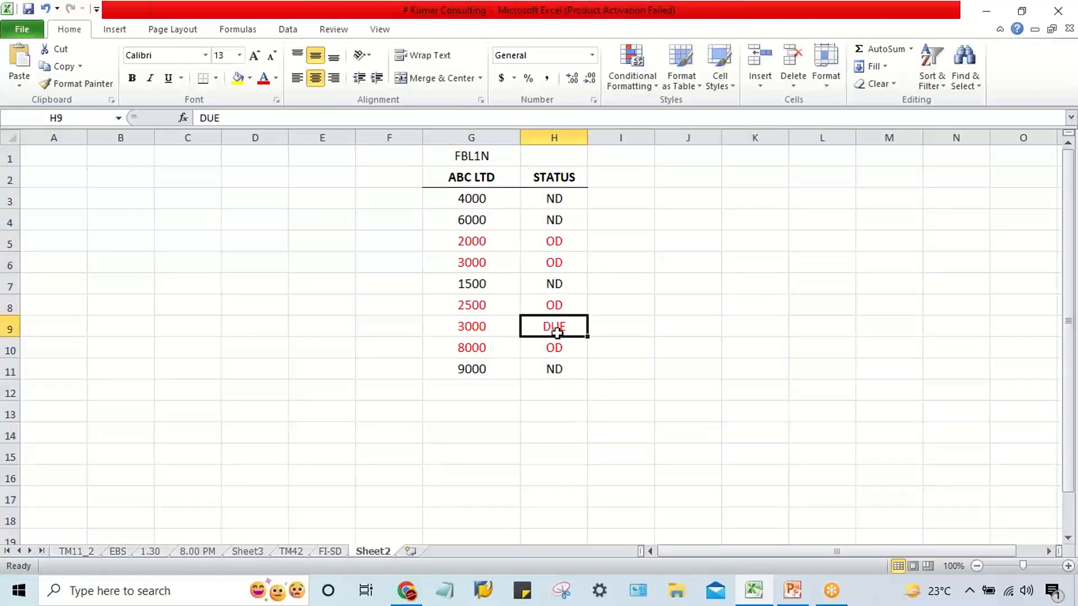
pyautogui.click(558, 346)
pyautogui.moveTo(472, 200); pyautogui.dragTo(545, 207)
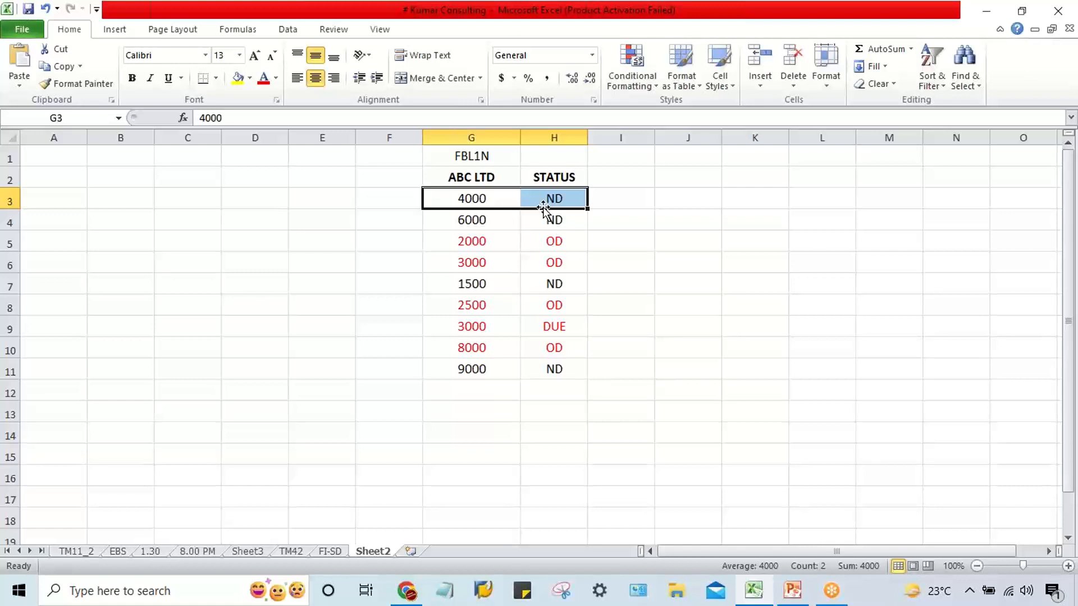
pyautogui.click(563, 269)
pyautogui.moveTo(476, 244); pyautogui.dragTo(551, 262)
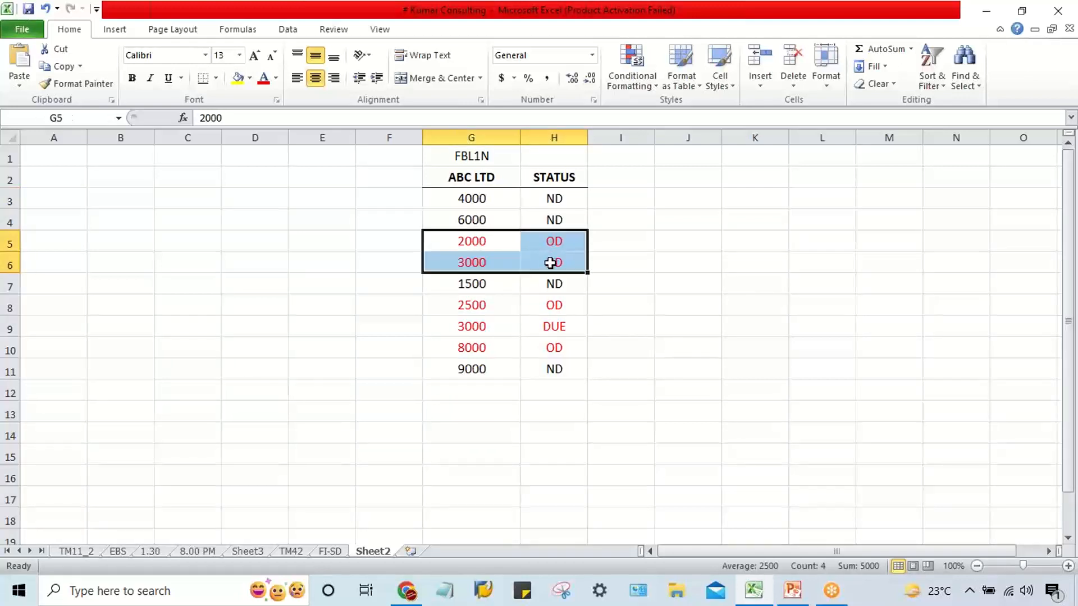
pyautogui.moveTo(493, 306); pyautogui.dragTo(546, 342)
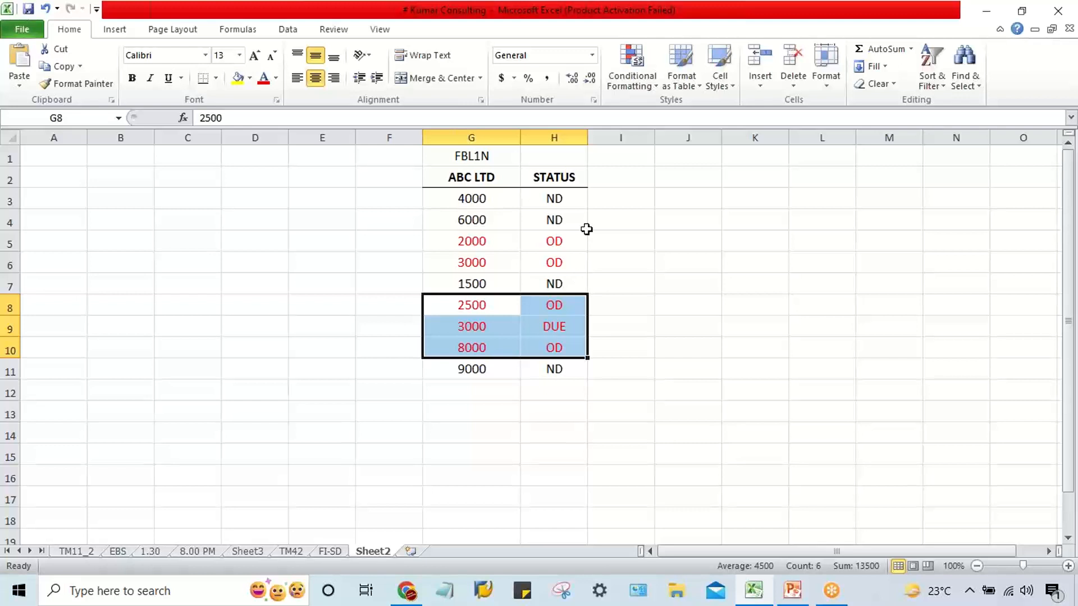
# - Enter the transaction code F-53 in cell H1 above the STATUS heading
pyautogui.click(561, 160)
pyautogui.write('F')
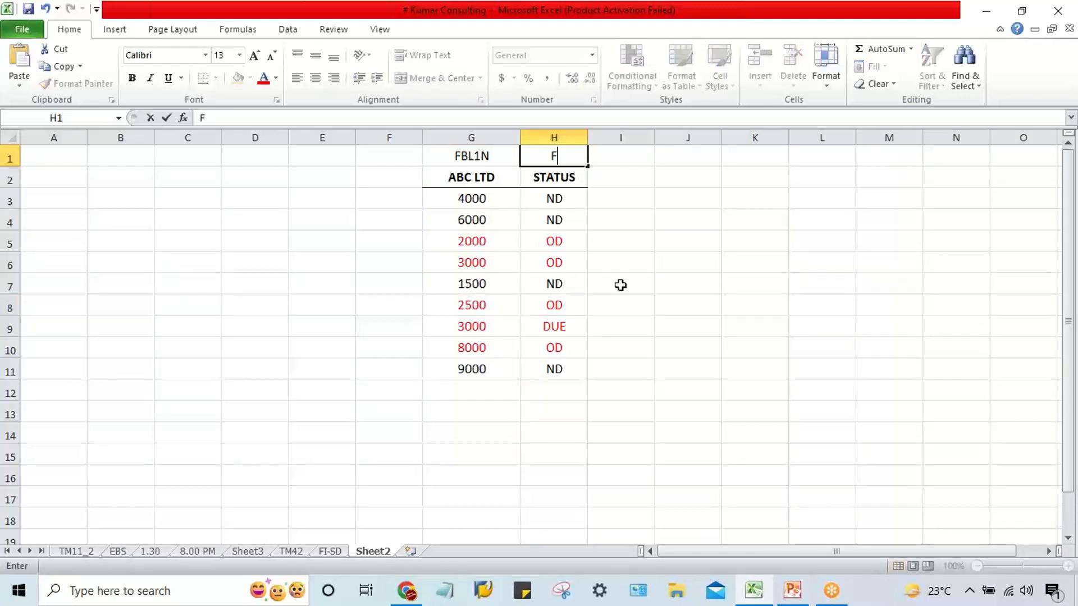
pyautogui.write('-53')
pyautogui.press('Return')
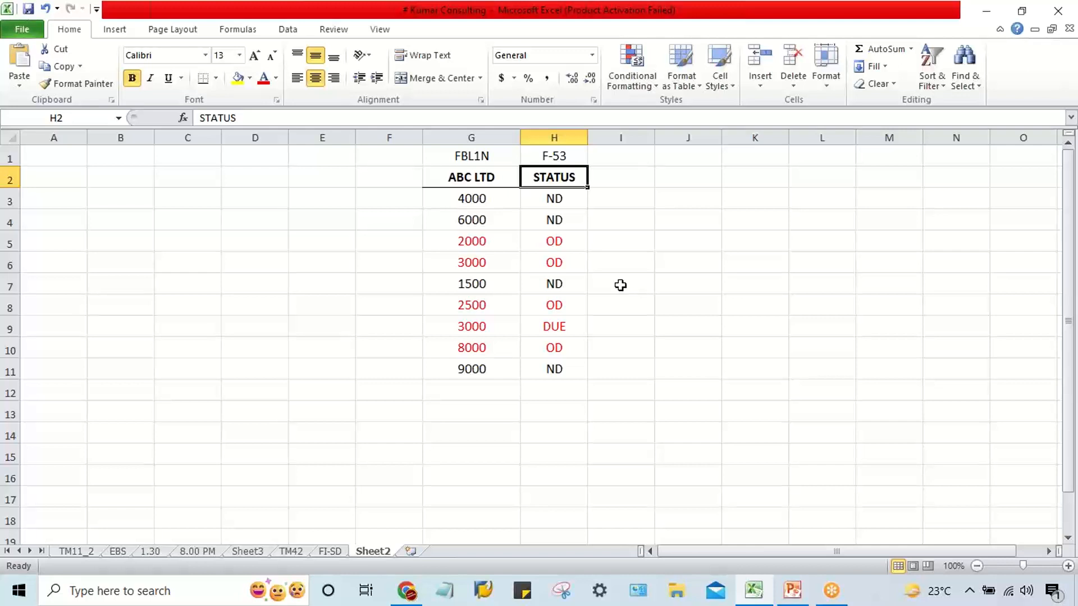
# - Examine the red OD and DUE items of ABC LTD in rows 5, 6 and 8 to 10
pyautogui.moveTo(460, 243); pyautogui.dragTo(535, 261)
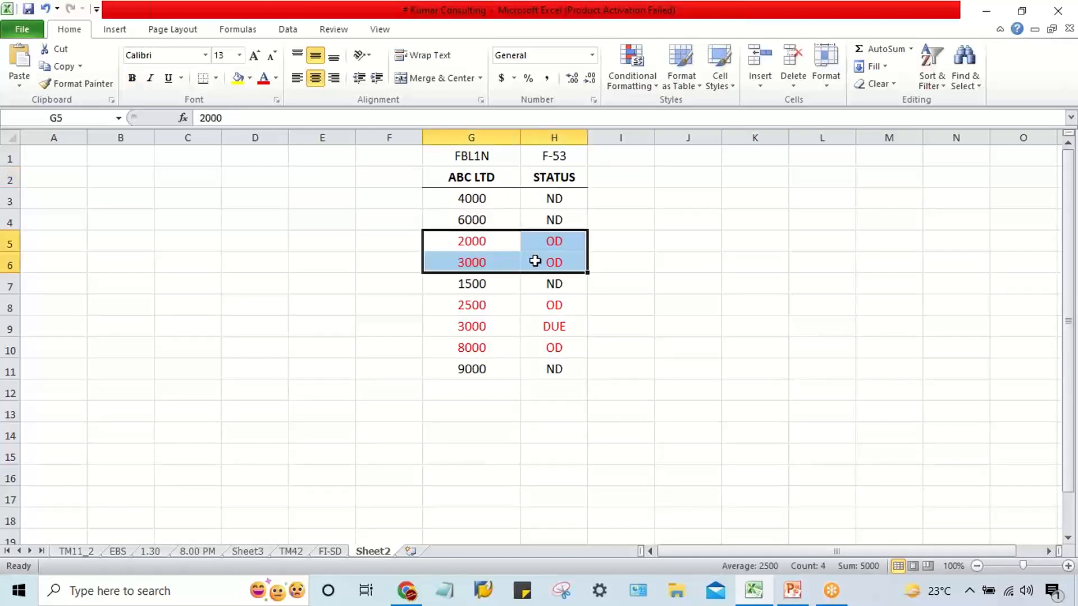
pyautogui.moveTo(494, 303); pyautogui.dragTo(548, 342)
pyautogui.click(475, 245)
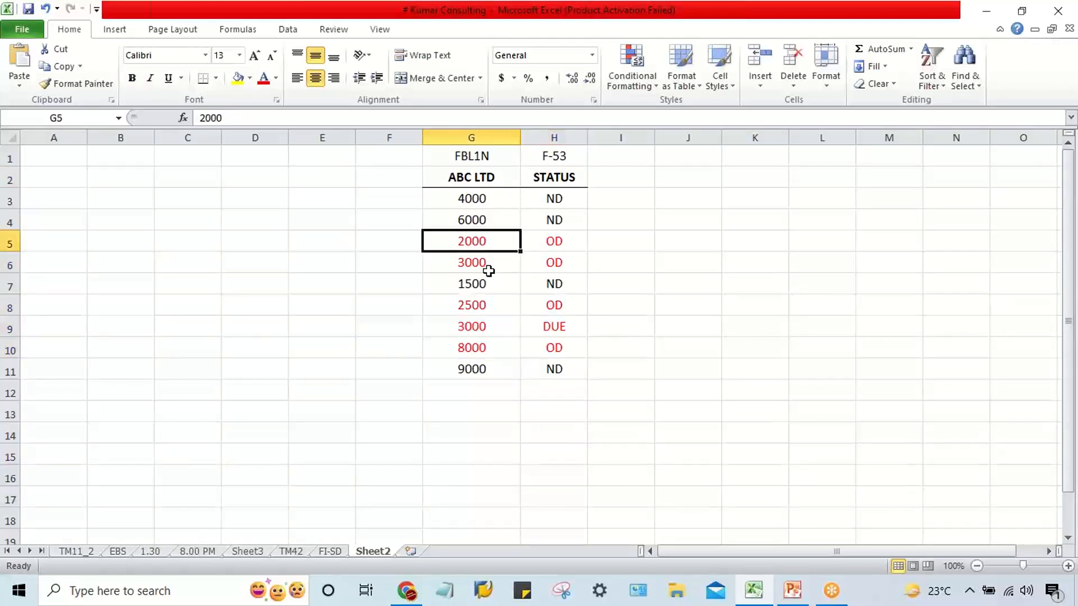
pyautogui.click(489, 272)
pyautogui.click(489, 304)
pyautogui.click(507, 352)
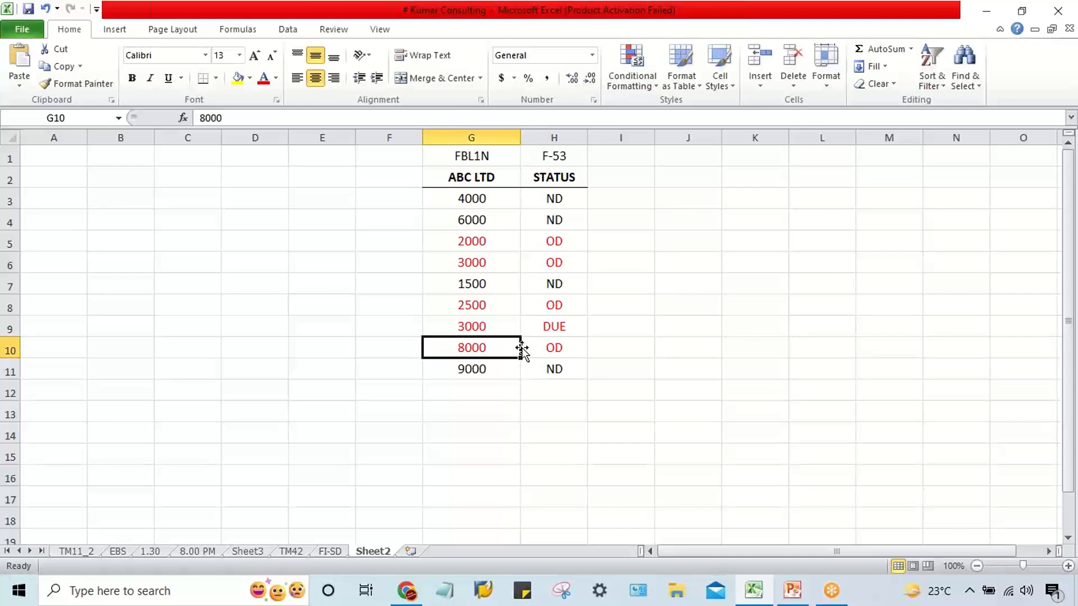
pyautogui.click(485, 184)
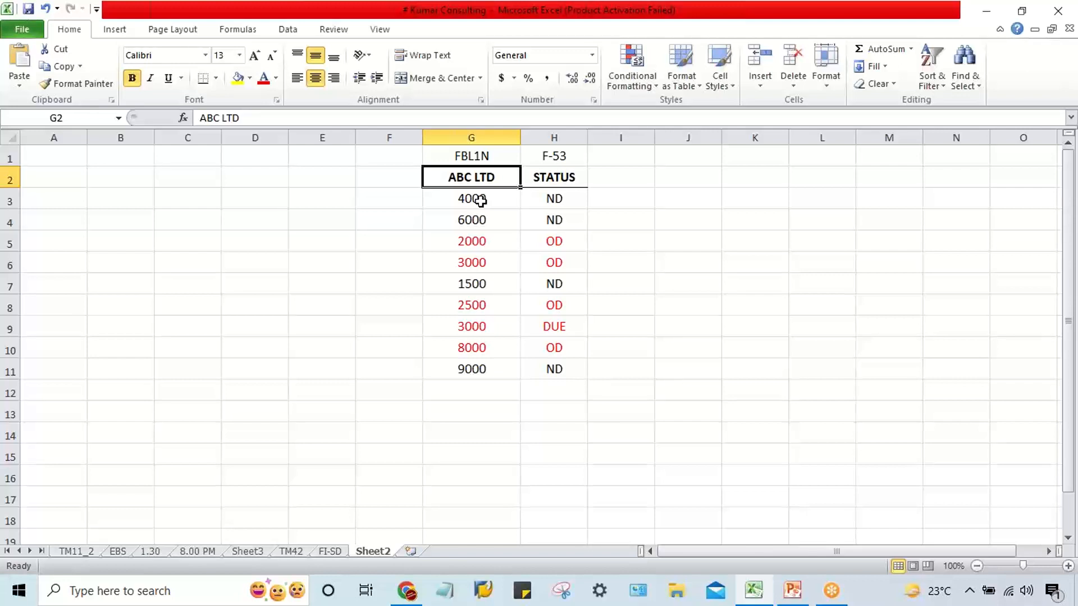
pyautogui.click(481, 244)
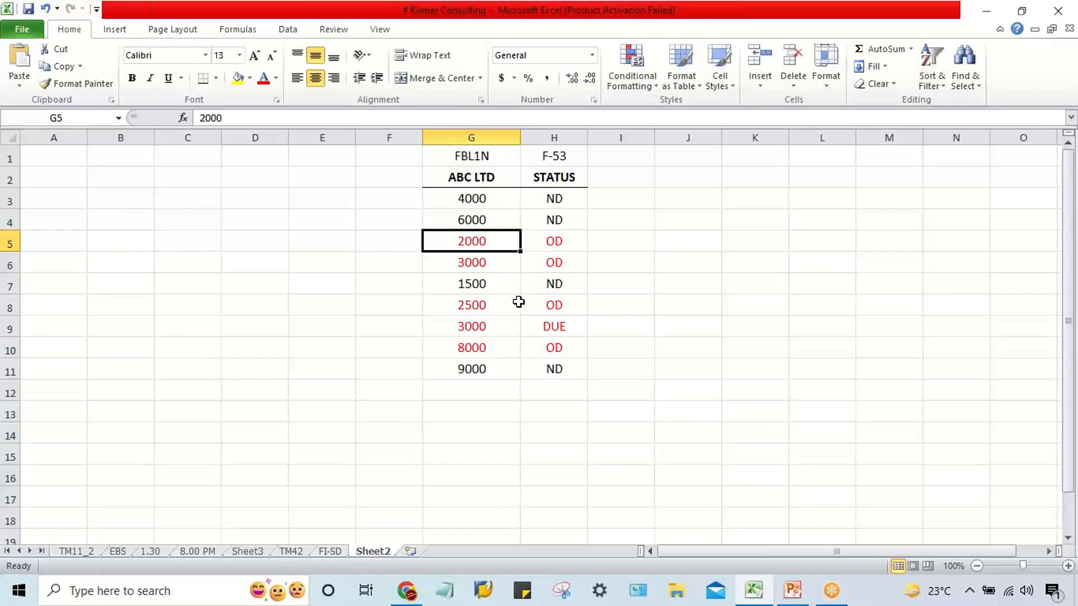
pyautogui.click(529, 342)
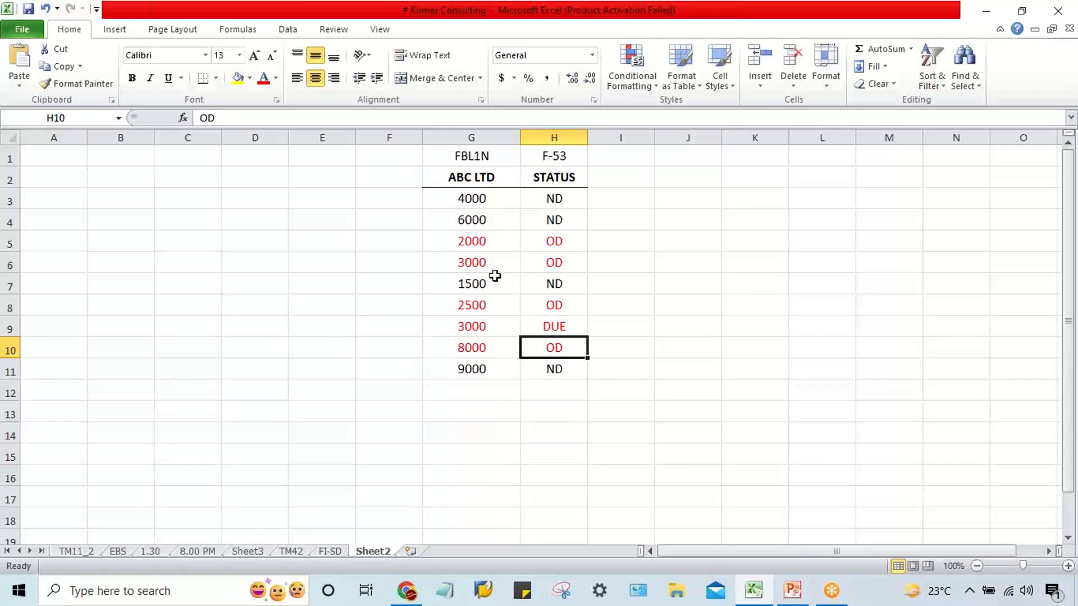
# - Enter the label APP in cell F1 beside the FBL1N code
pyautogui.click(396, 163)
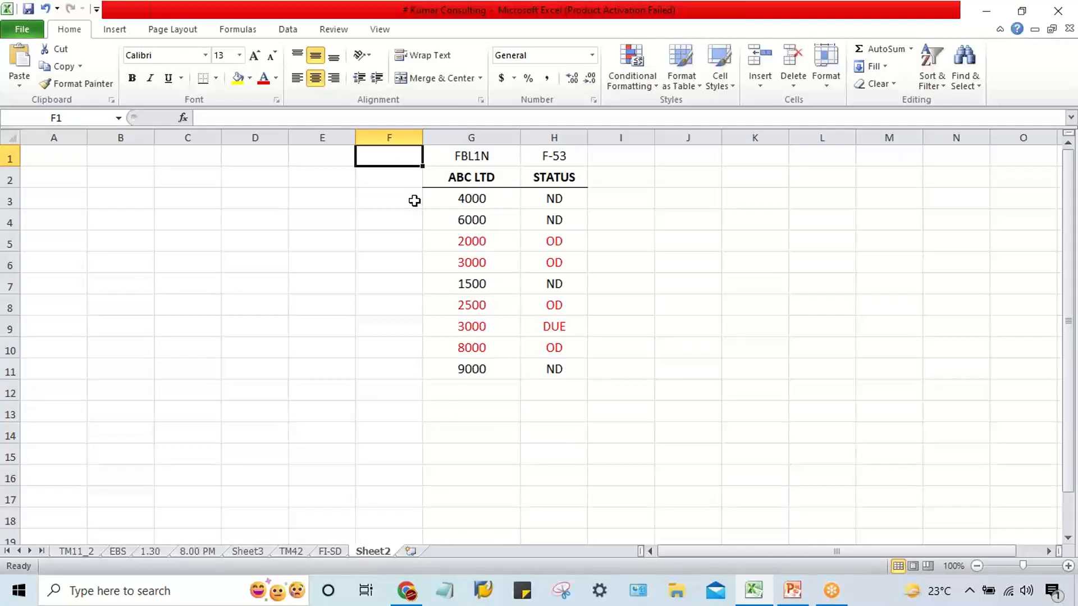
pyautogui.write('APP')
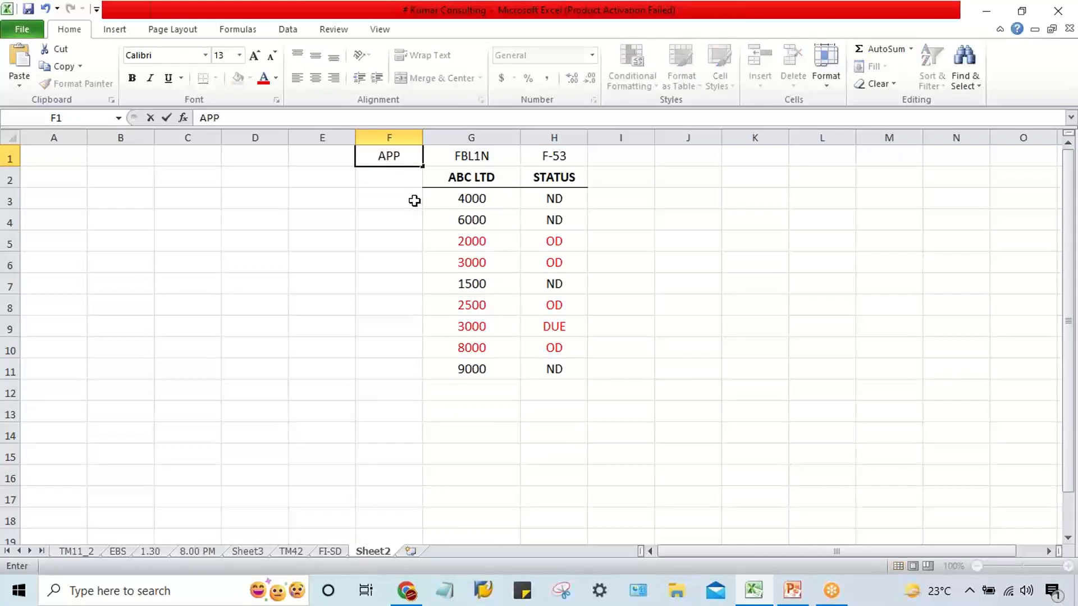
pyautogui.press('Return')
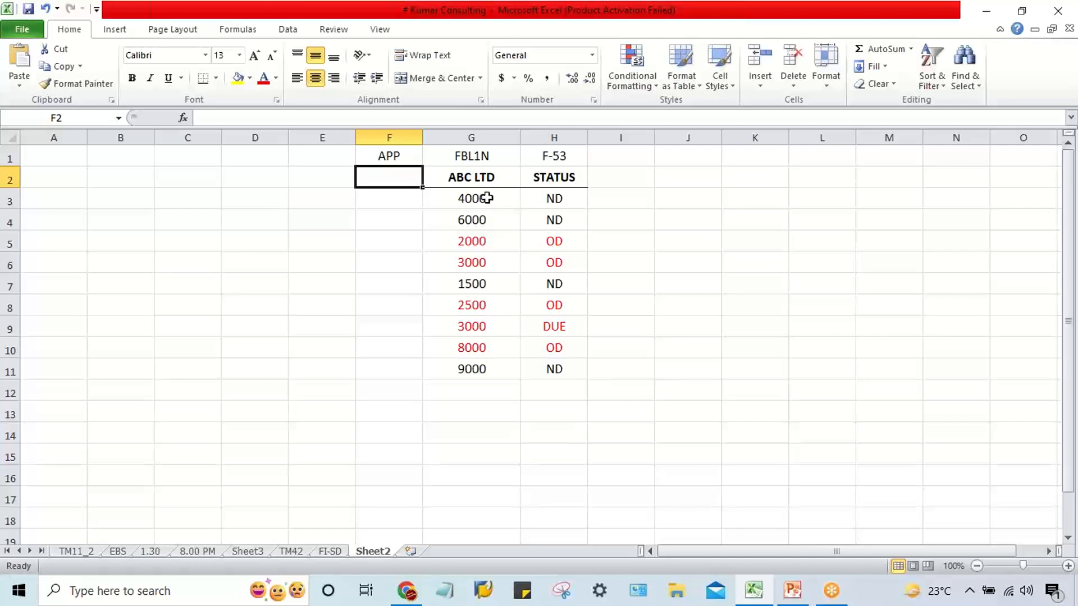
pyautogui.click(1052, 252)
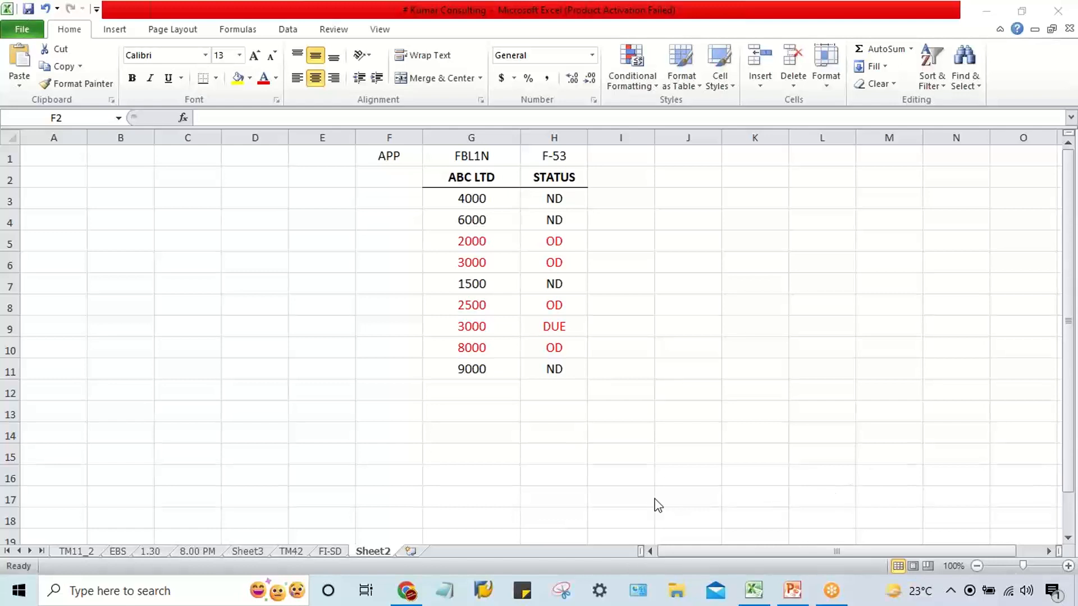
pyautogui.click(362, 390)
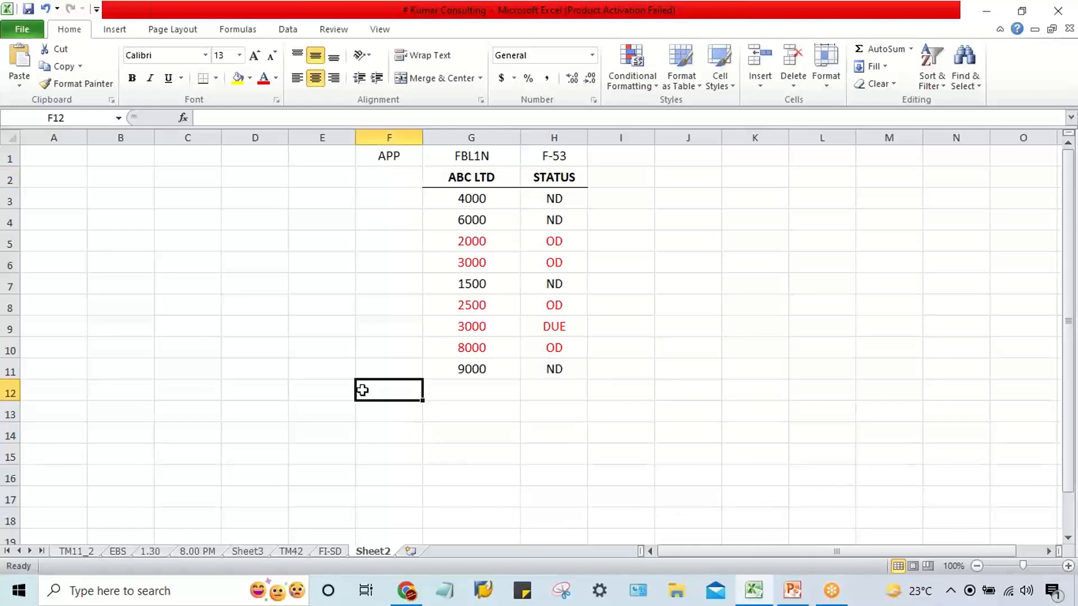
pyautogui.click(387, 157)
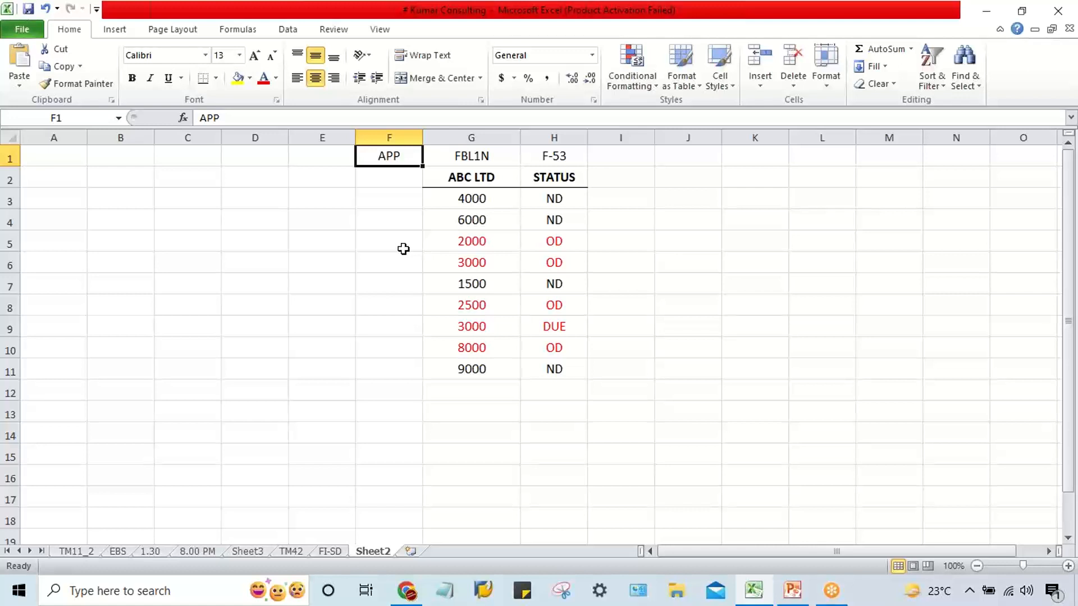
pyautogui.click(459, 238)
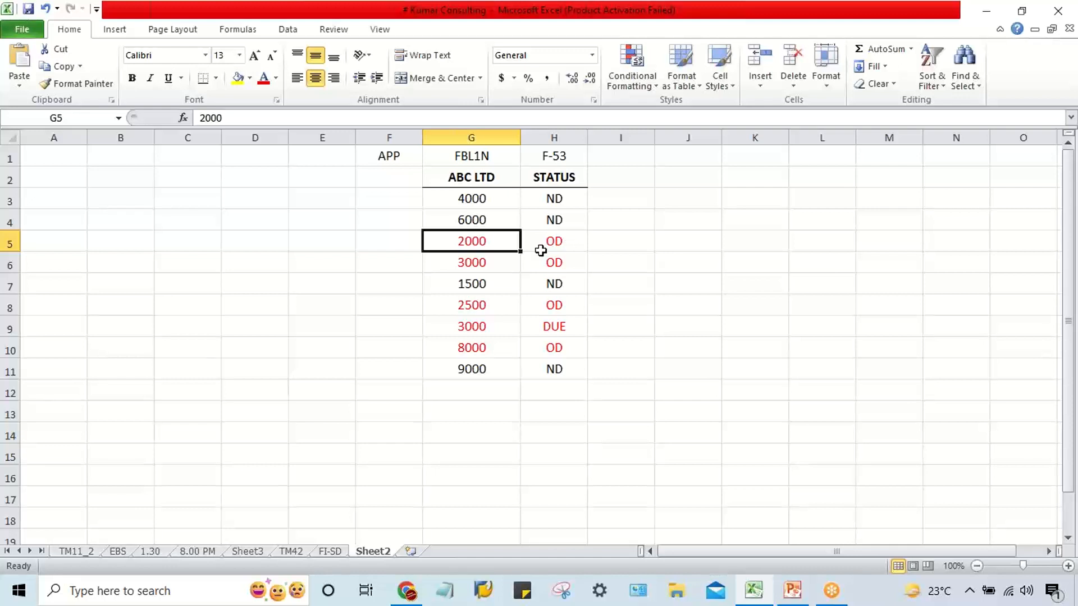
pyautogui.moveTo(479, 197); pyautogui.dragTo(554, 370)
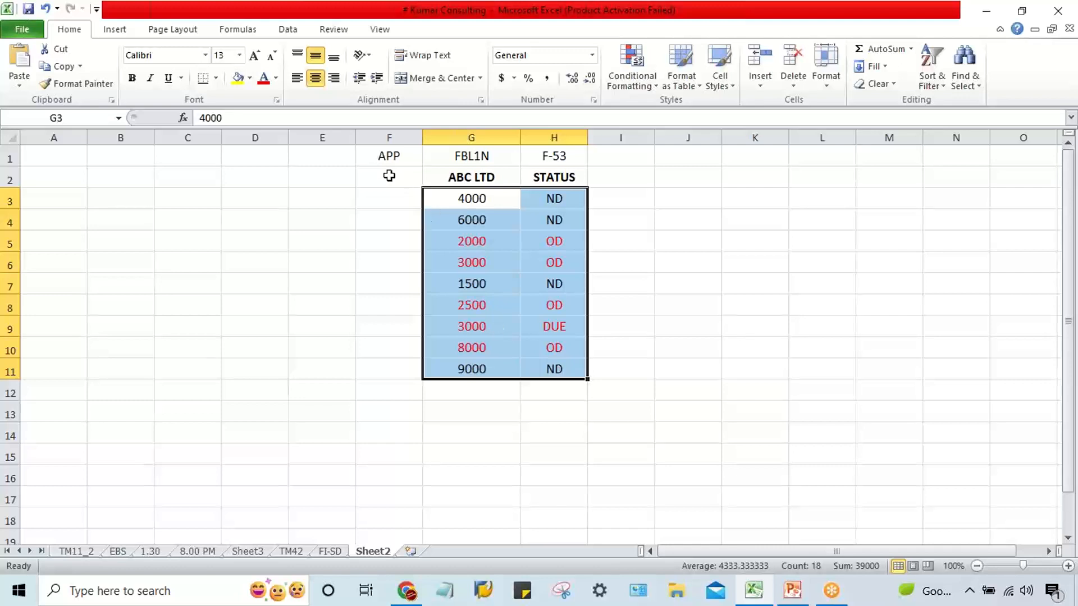
# - Review the APP label against the red OD and DUE items and the whole ABC LTD list in G3:H11
pyautogui.click(376, 161)
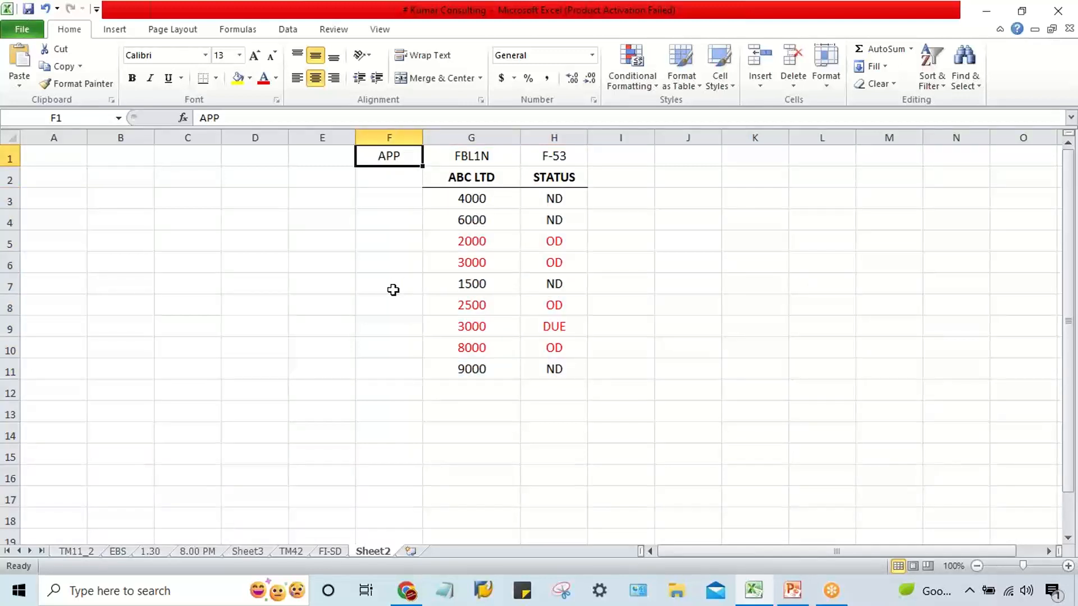
pyautogui.click(485, 262)
pyautogui.click(475, 323)
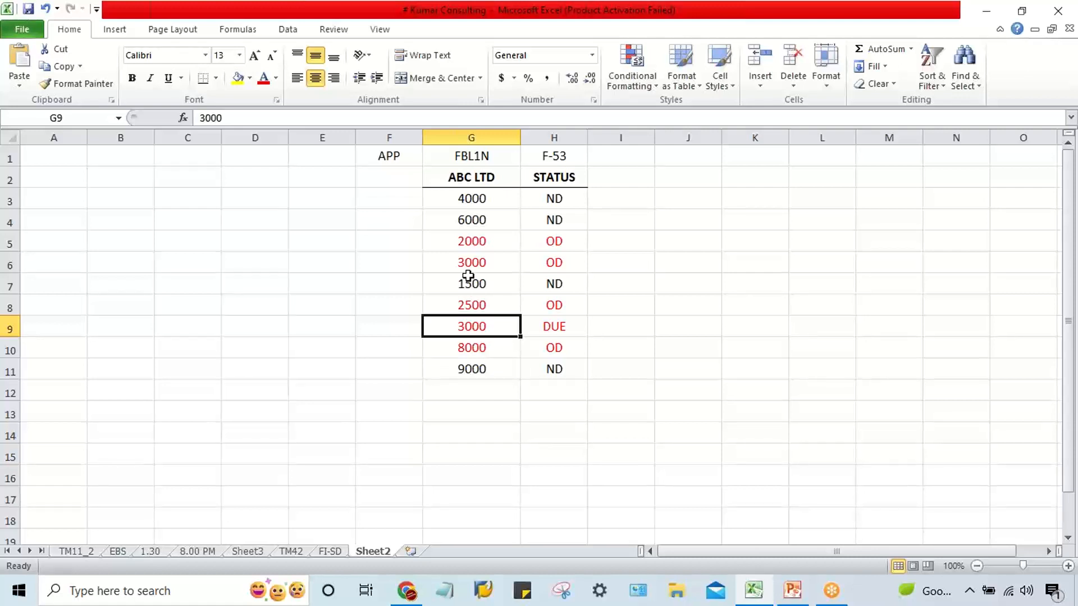
pyautogui.moveTo(468, 247); pyautogui.dragTo(540, 261)
pyautogui.moveTo(453, 312); pyautogui.dragTo(536, 344)
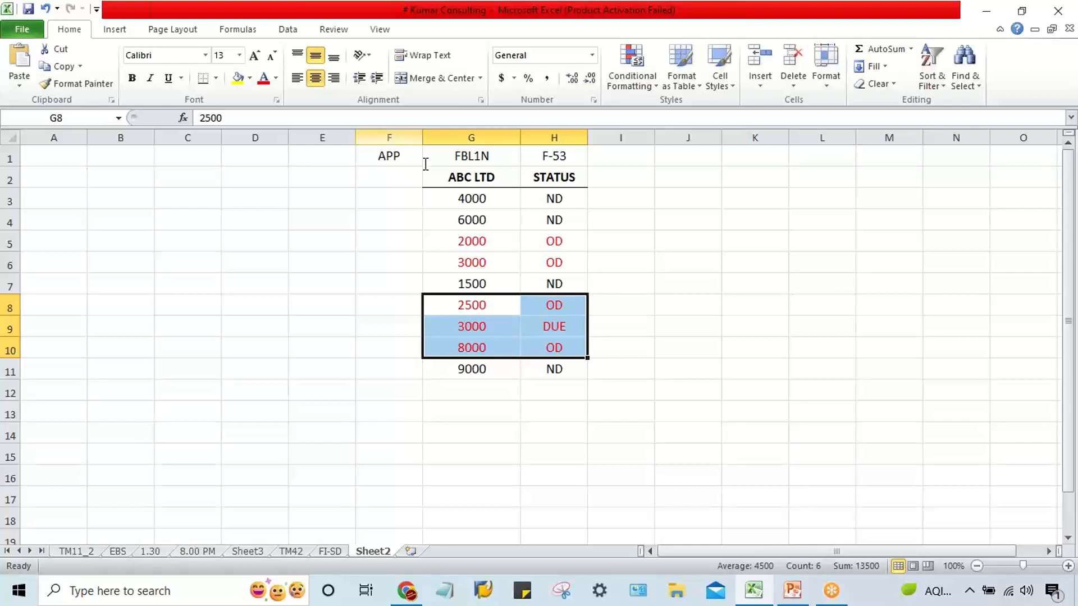
pyautogui.click(407, 161)
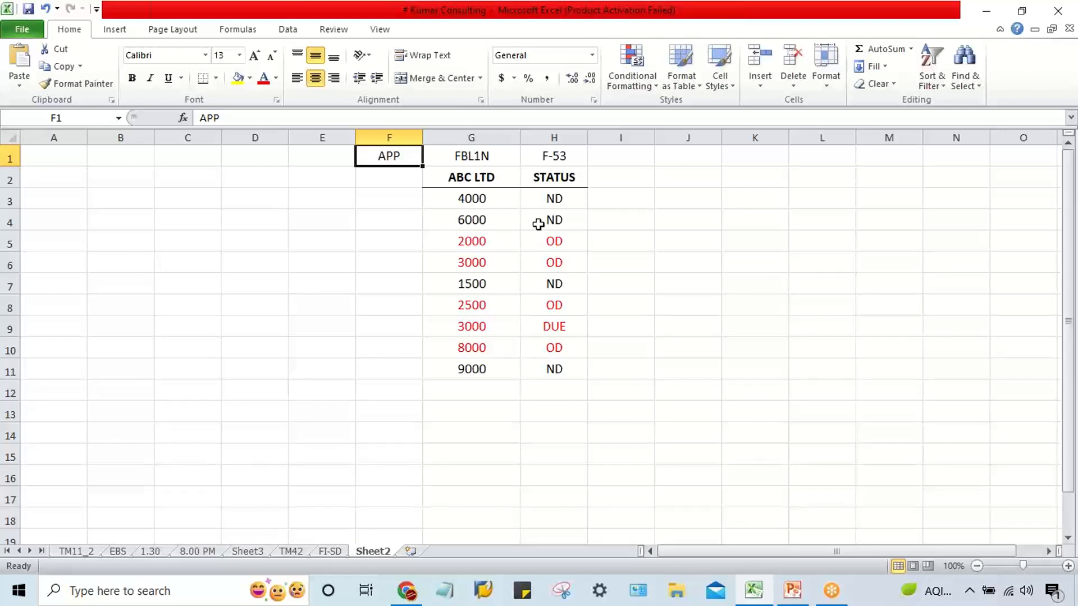
pyautogui.moveTo(495, 200); pyautogui.dragTo(540, 371)
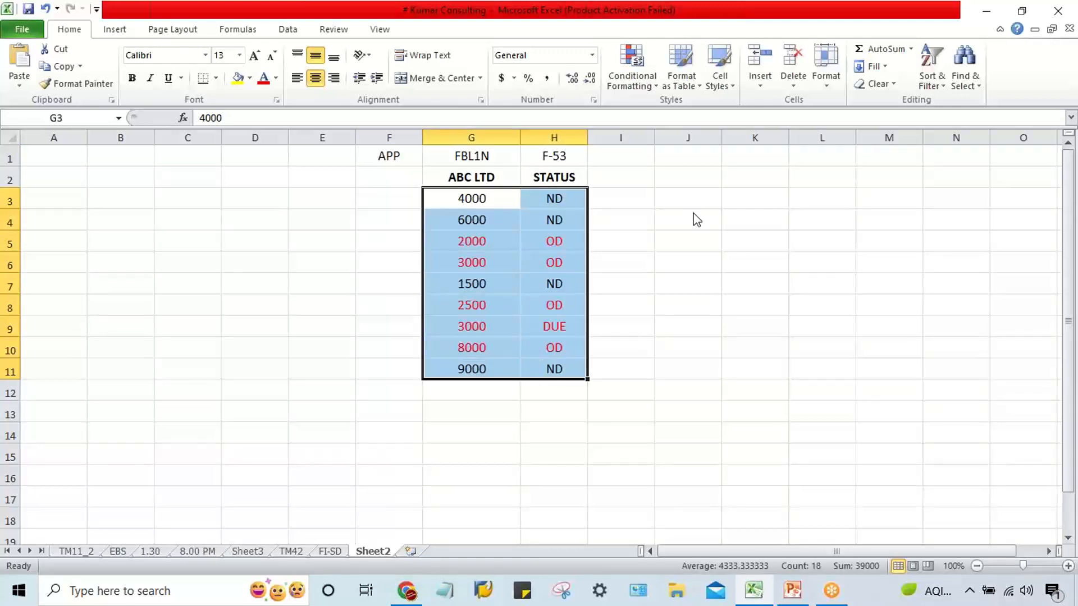
pyautogui.click(1049, 47)
# - Add the bold heading GRC PRD in cell I2 beside the STATUS heading
pyautogui.click(614, 220)
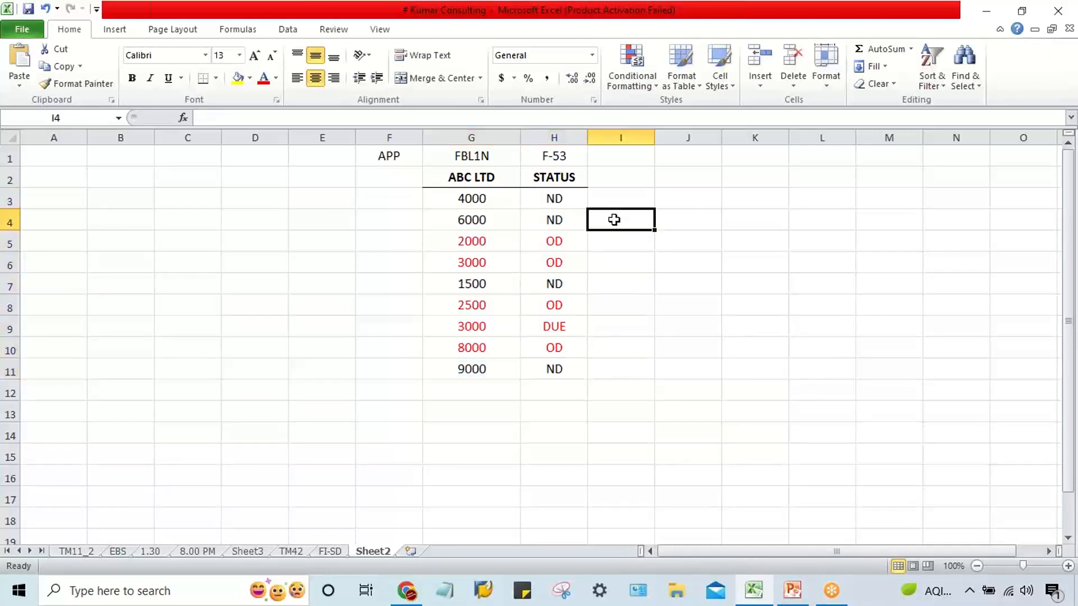
pyautogui.click(618, 182)
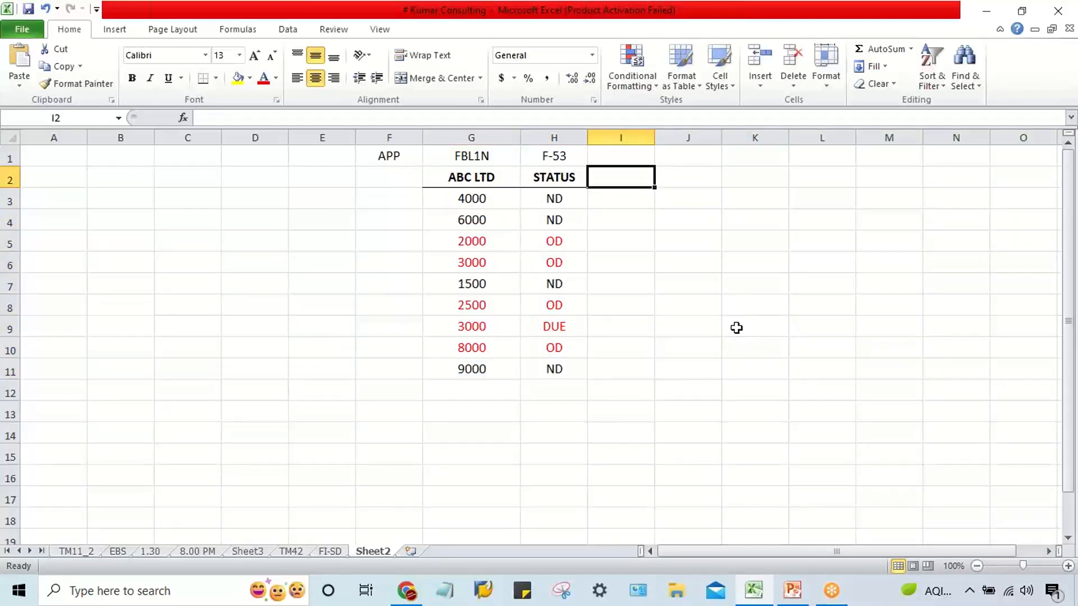
pyautogui.write('GRC ')
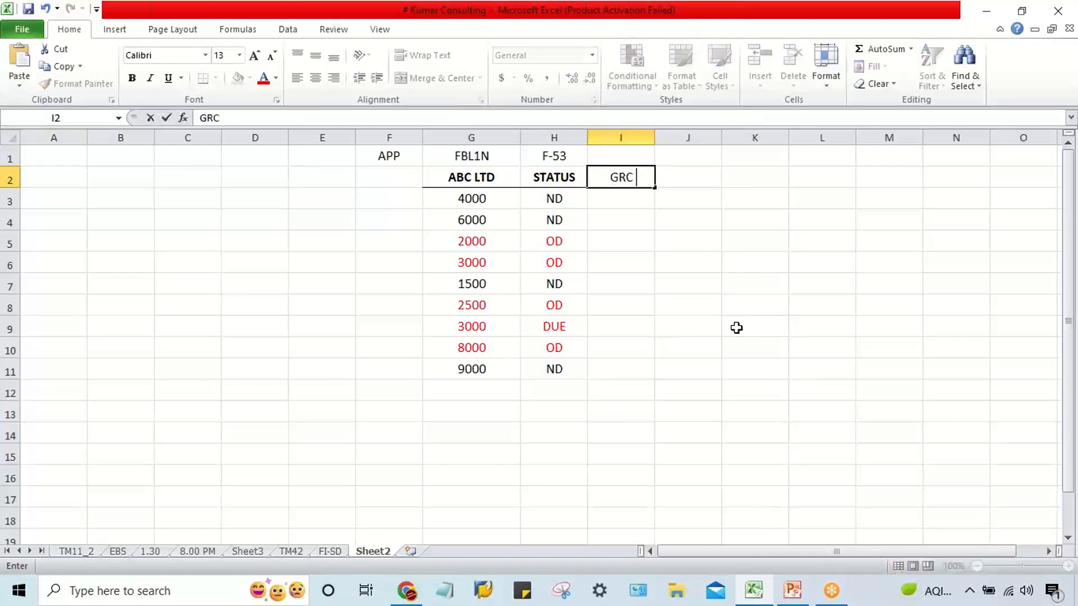
pyautogui.write('PRD')
pyautogui.press('Return')
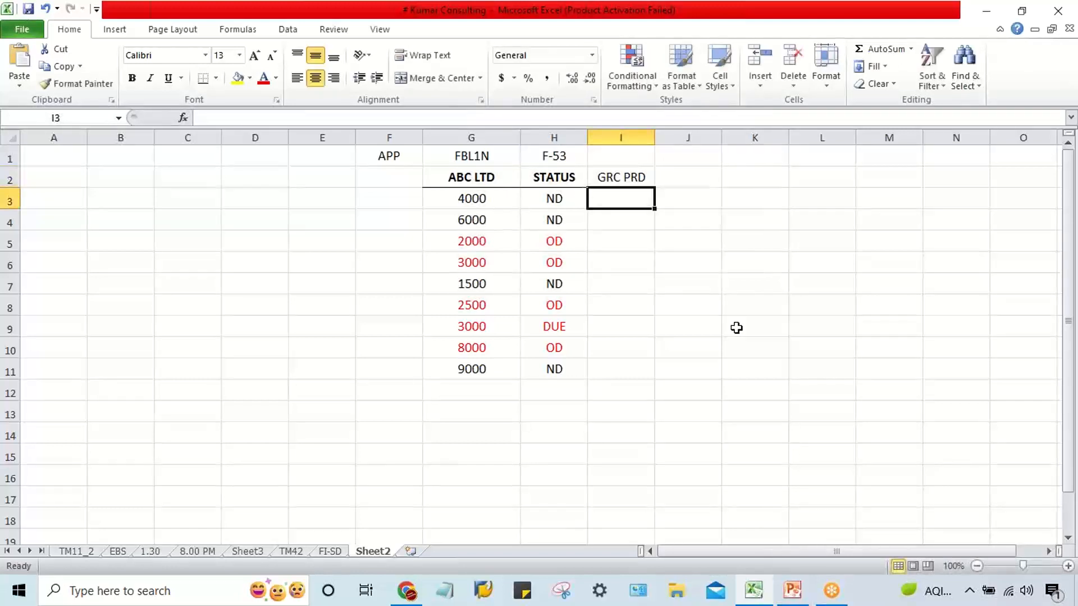
pyautogui.click(640, 178)
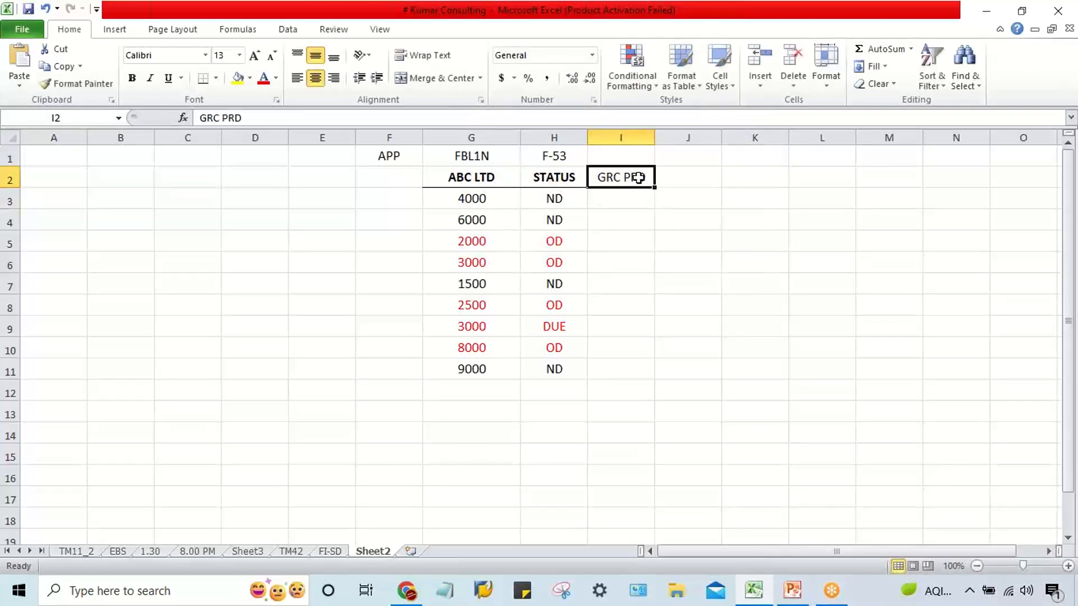
pyautogui.hotkey('ctrl', 'b')
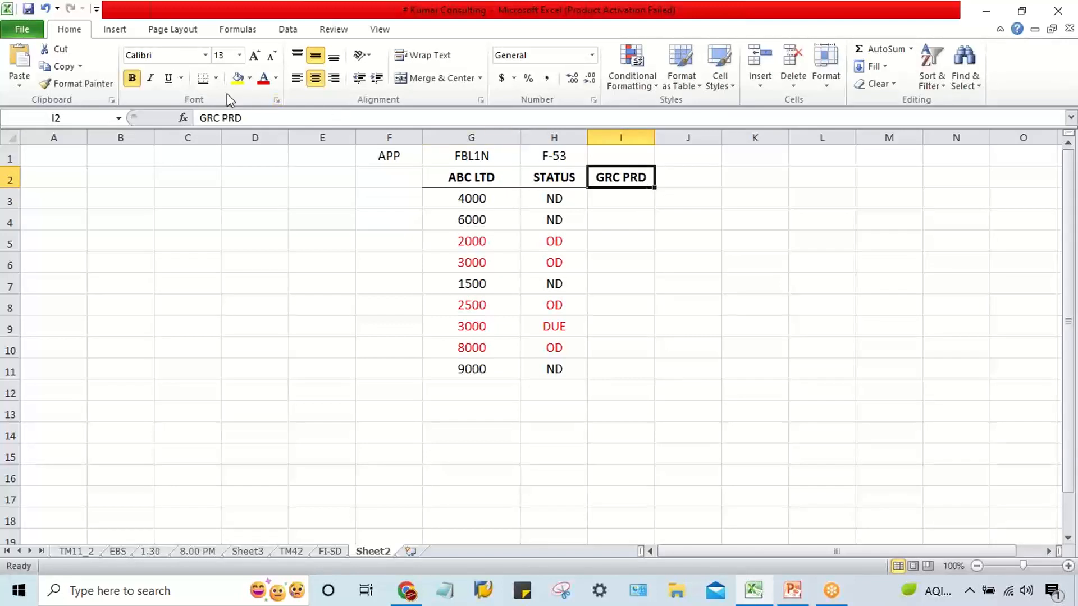
# - Enter 7 DYS in I3 and fill it down to I11 for every ABC LTD item
pyautogui.click(638, 201)
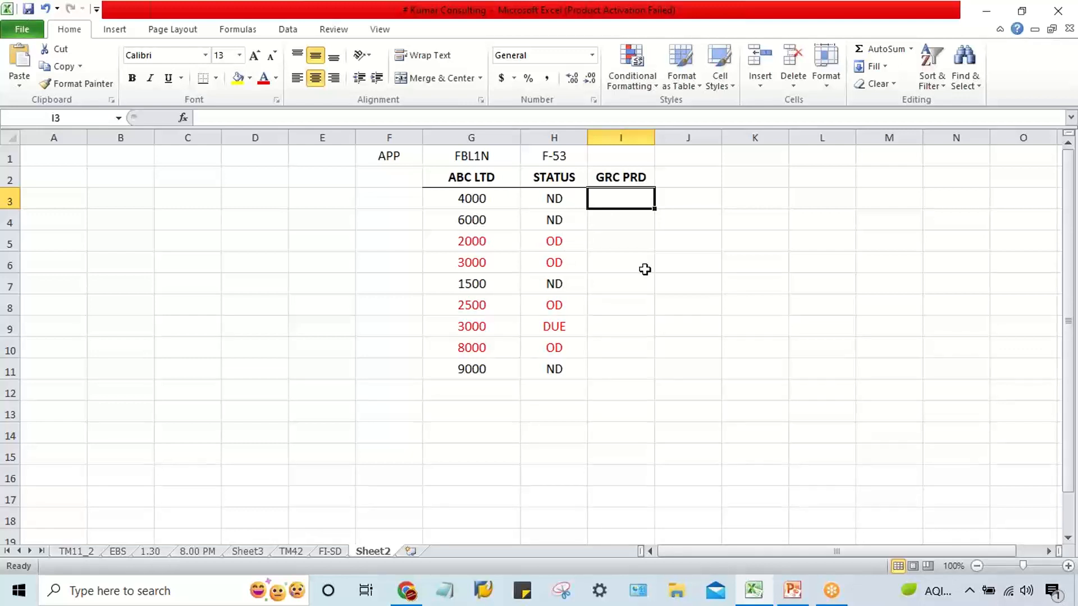
pyautogui.write('7')
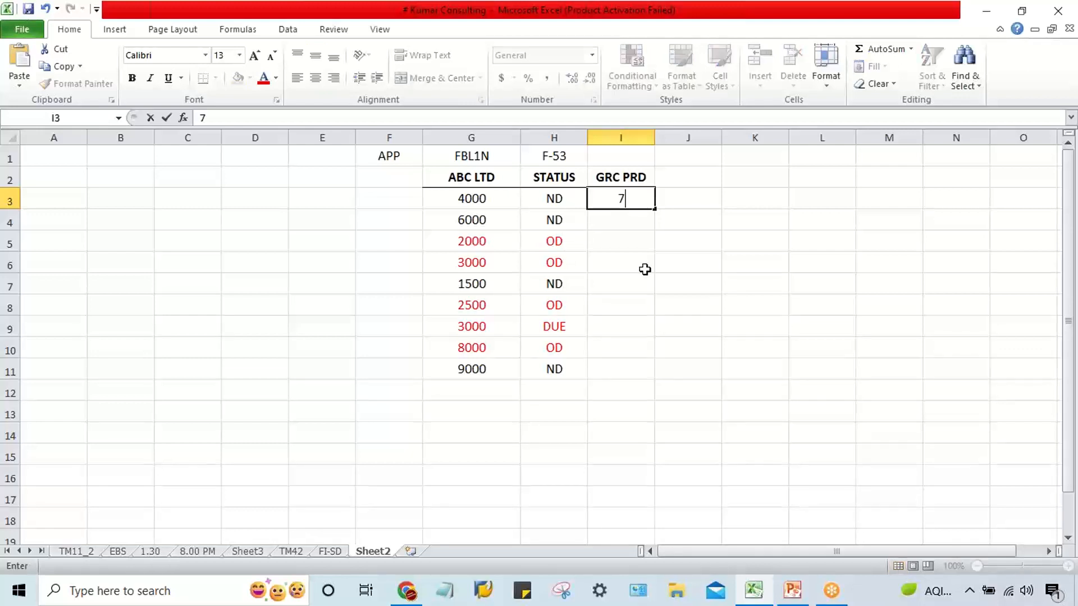
pyautogui.write(' DYS')
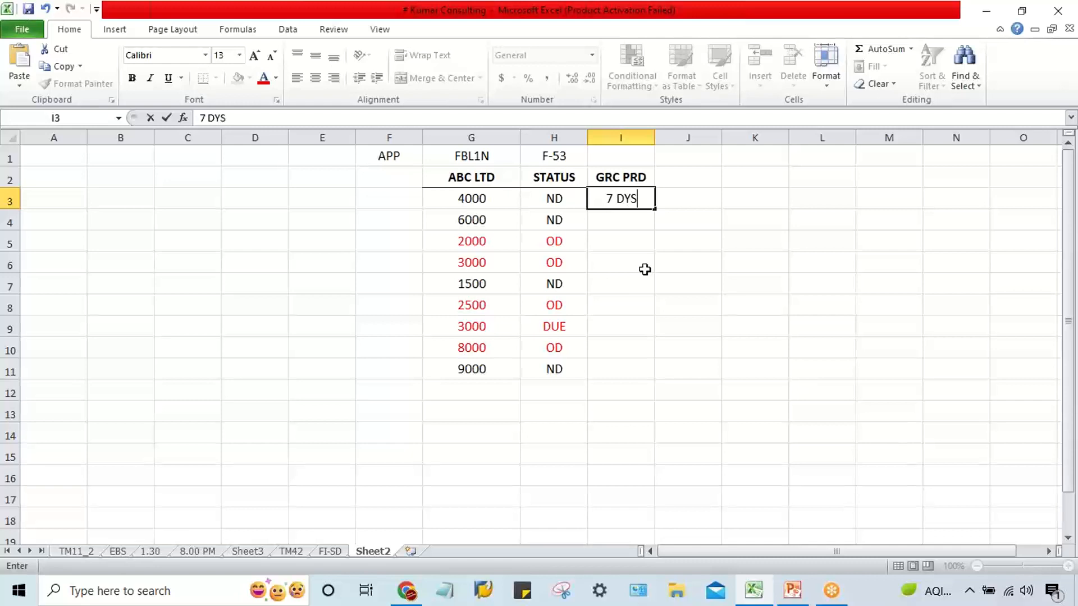
pyautogui.press('Return')
pyautogui.moveTo(623, 199); pyautogui.dragTo(620, 370)
pyautogui.hotkey('ctrl', 'd')
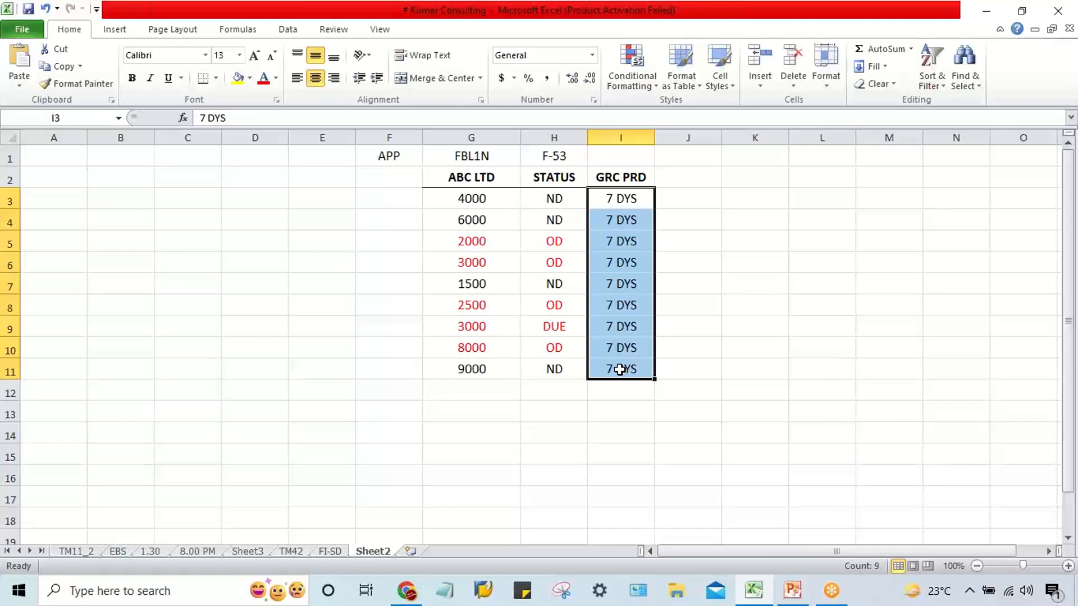
# - Examine the DUE item in row 9, comparing its amount and status with its grace period
pyautogui.click(524, 327)
pyautogui.click(621, 326)
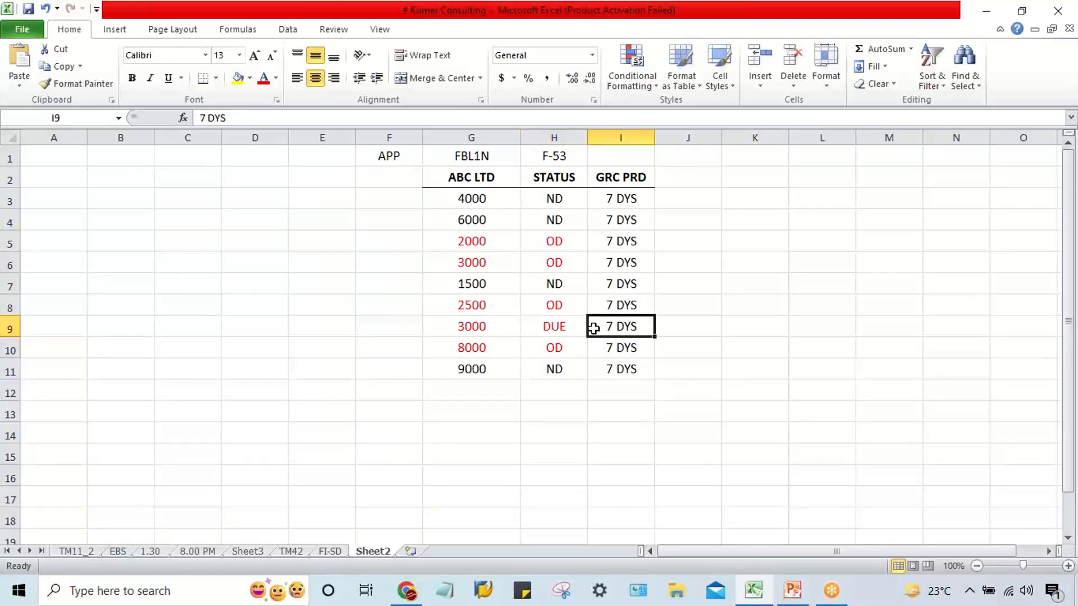
pyautogui.click(580, 325)
pyautogui.click(599, 325)
pyautogui.click(554, 328)
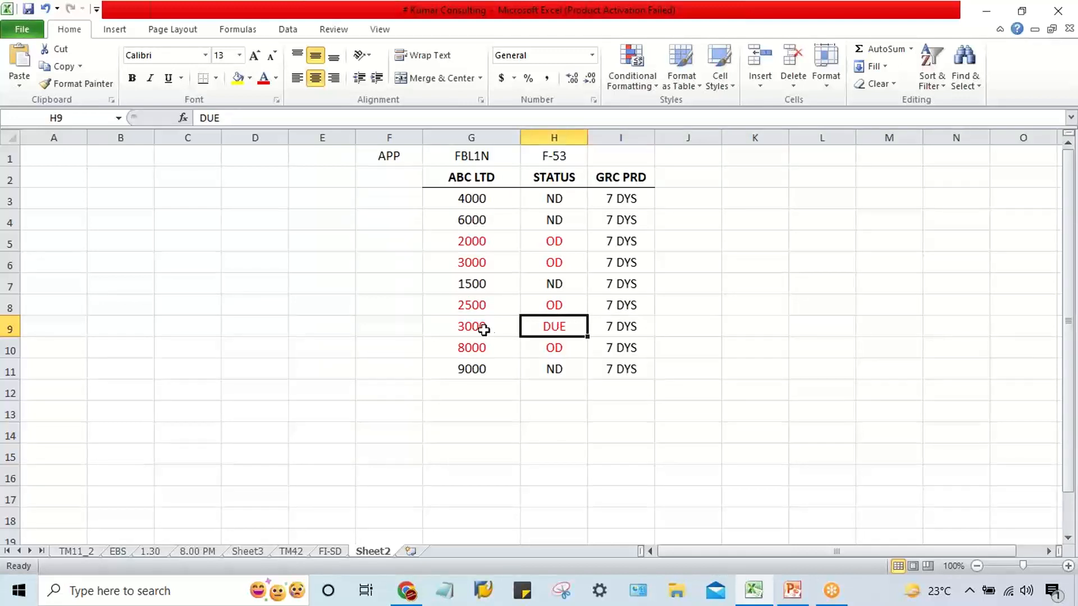
pyautogui.click(494, 329)
pyautogui.moveTo(495, 329); pyautogui.dragTo(533, 329)
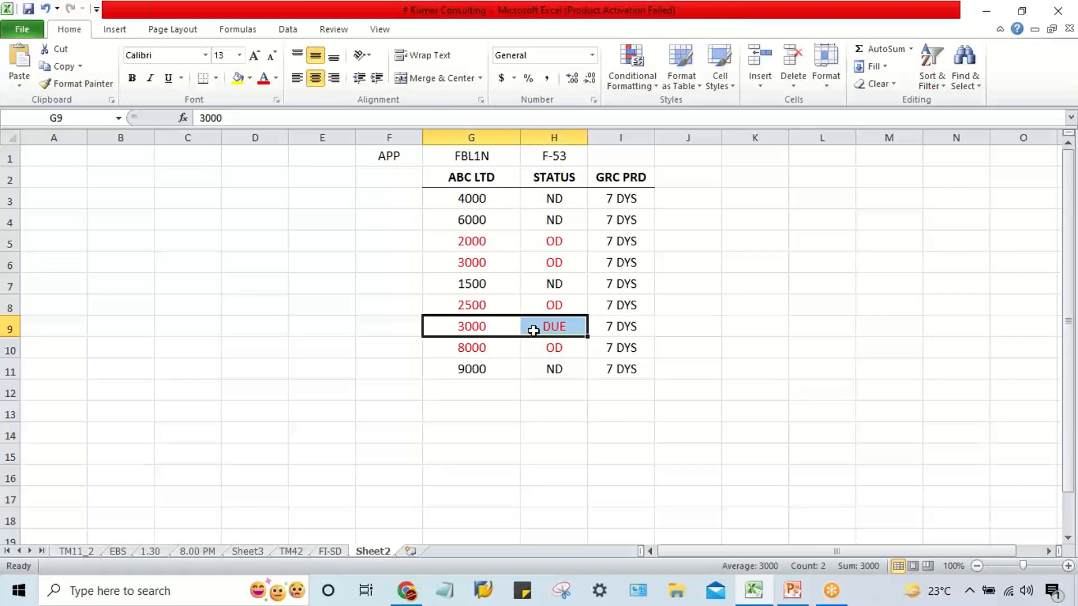
pyautogui.click(620, 332)
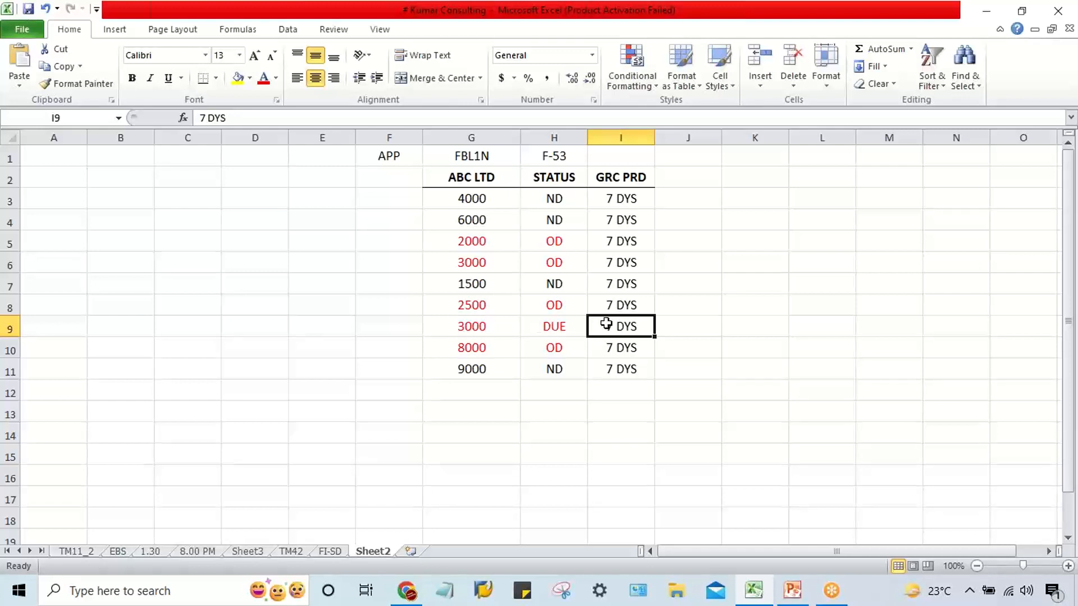
pyautogui.click(477, 331)
pyautogui.click(540, 329)
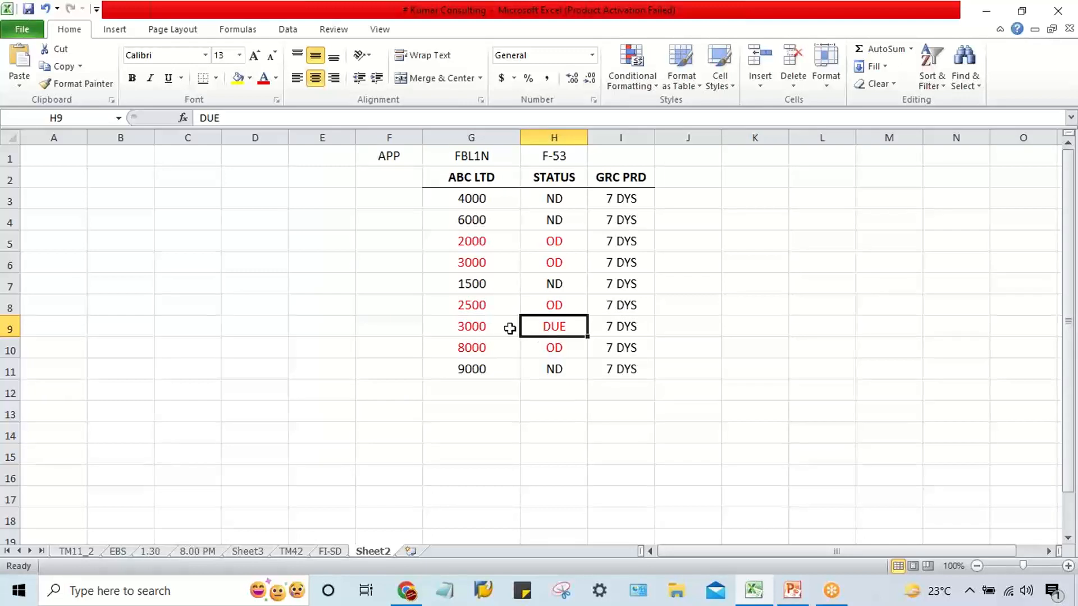
pyautogui.click(485, 325)
pyautogui.moveTo(513, 328); pyautogui.dragTo(549, 327)
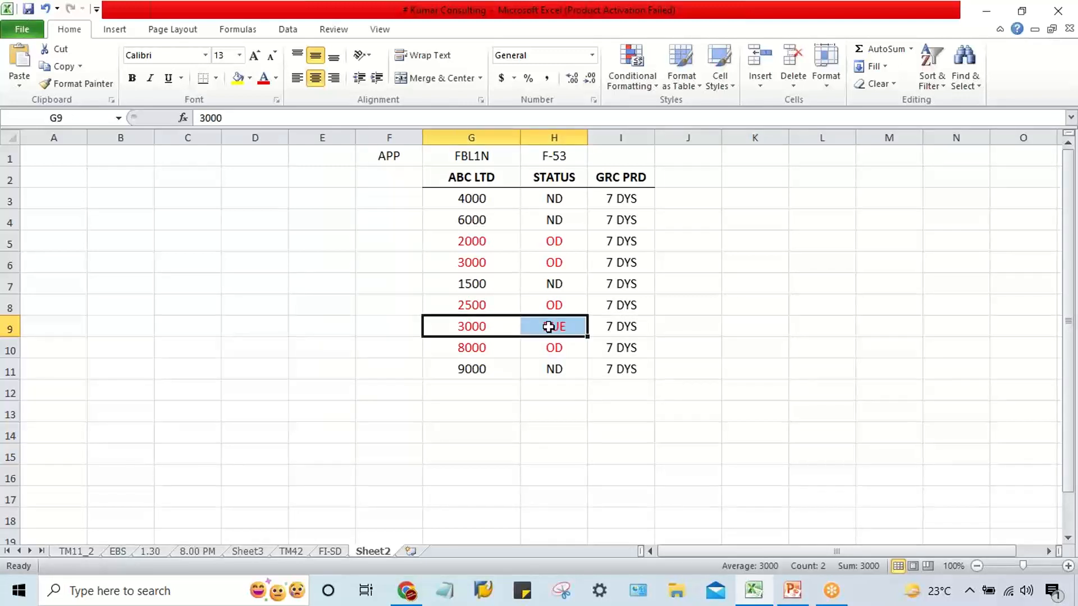
pyautogui.click(395, 331)
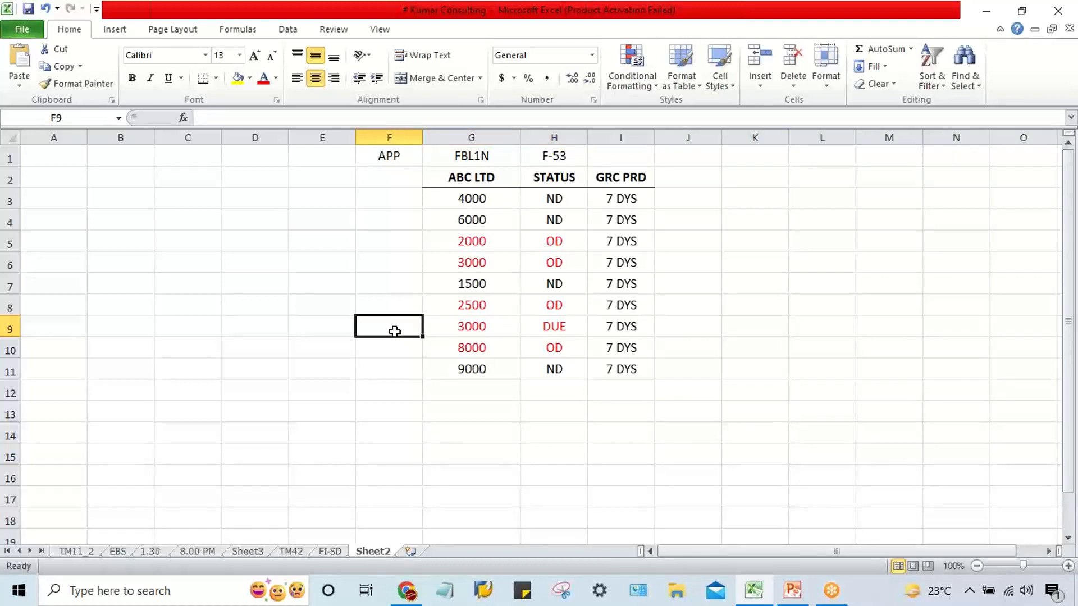
pyautogui.click(486, 331)
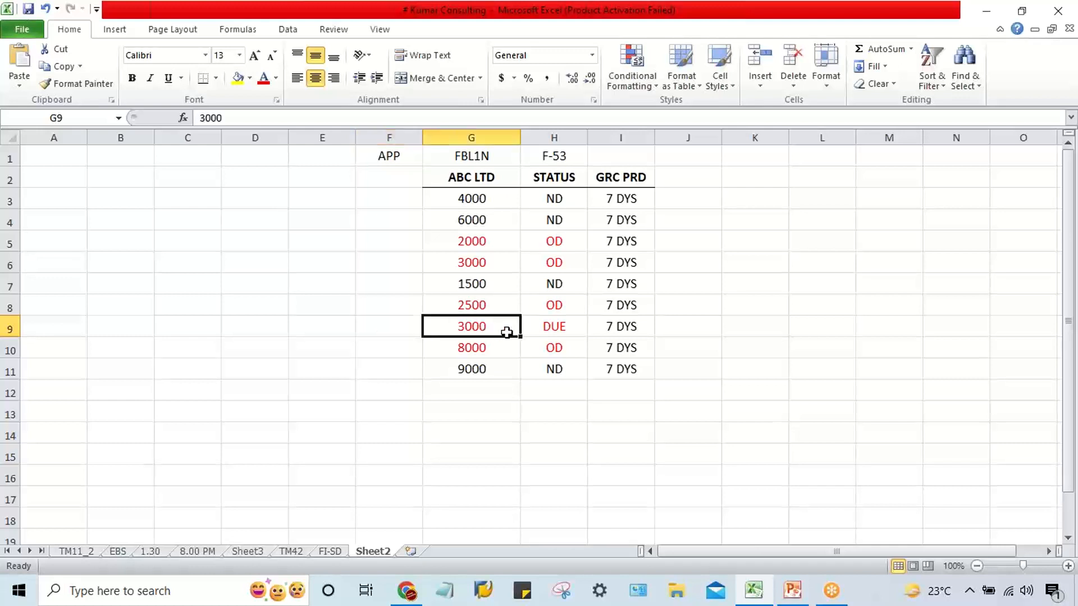
pyautogui.click(543, 330)
pyautogui.click(489, 332)
pyautogui.click(538, 332)
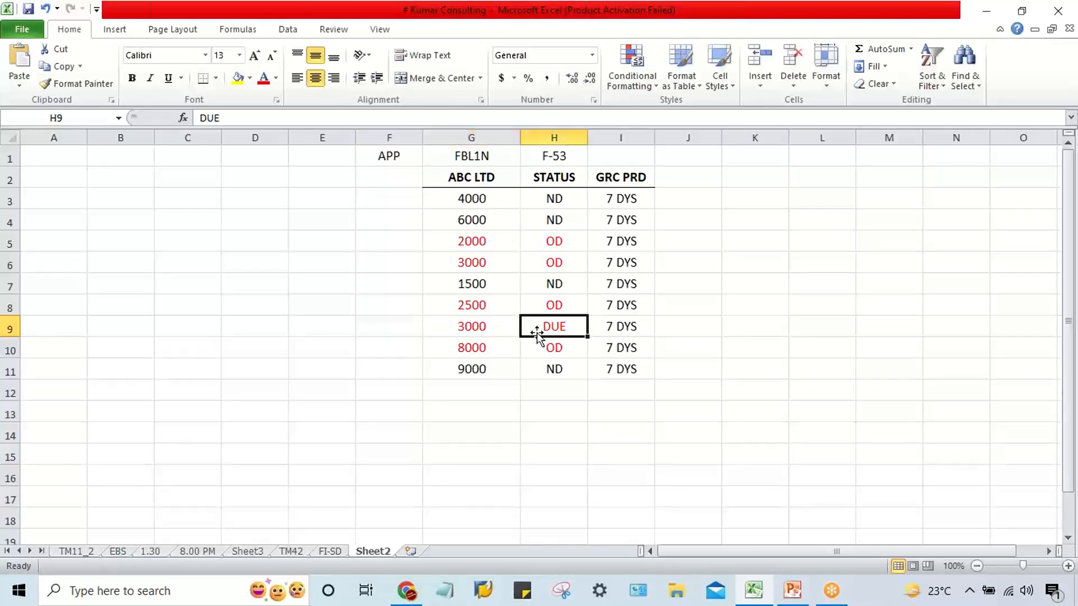
pyautogui.click(494, 333)
pyautogui.moveTo(493, 334); pyautogui.dragTo(549, 330)
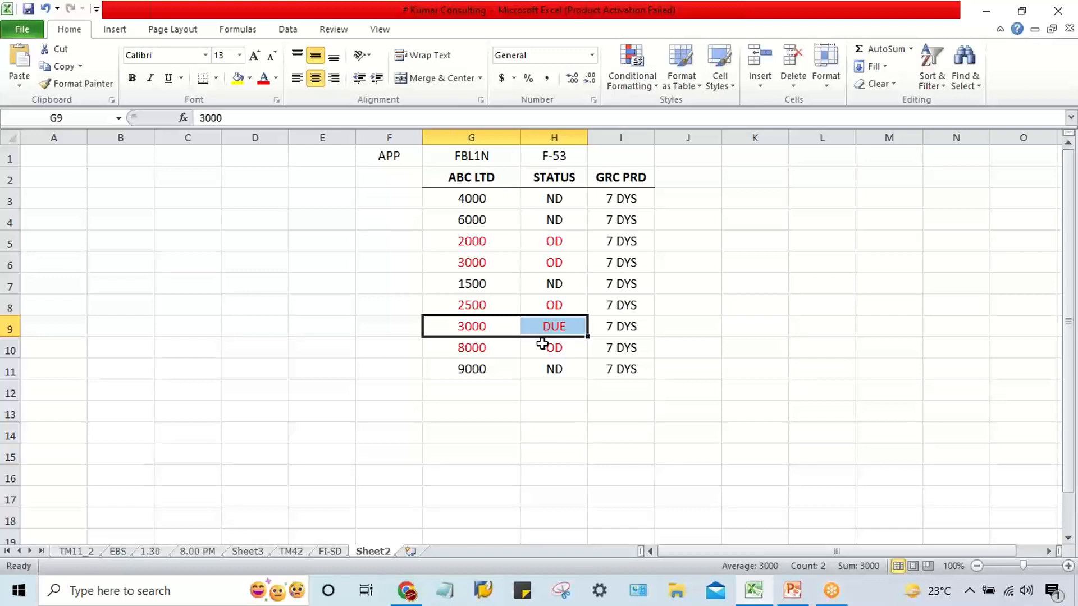
pyautogui.click(367, 333)
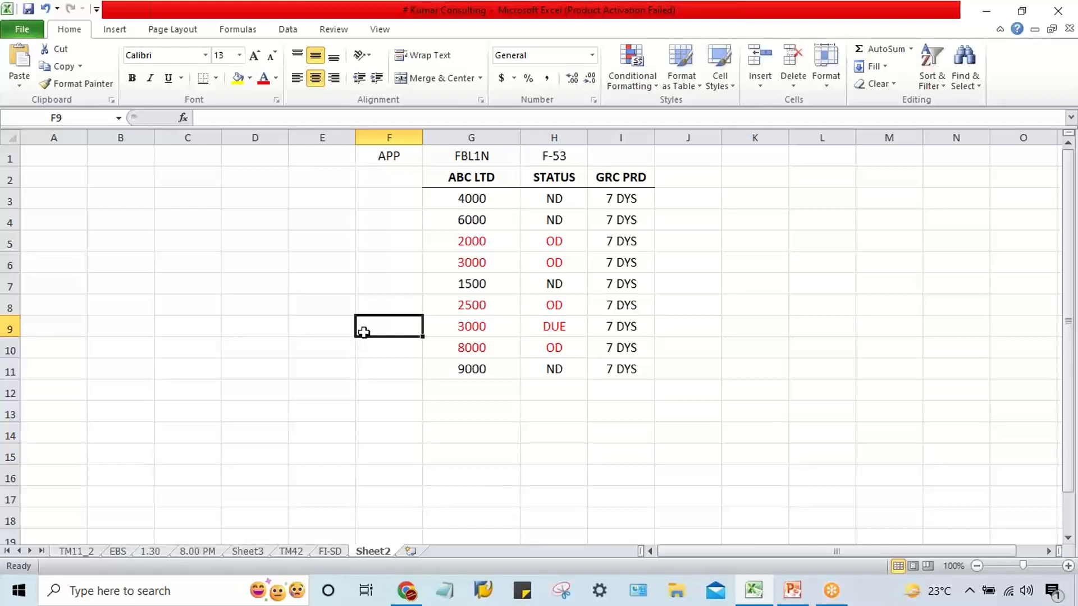
pyautogui.moveTo(511, 326); pyautogui.dragTo(548, 323)
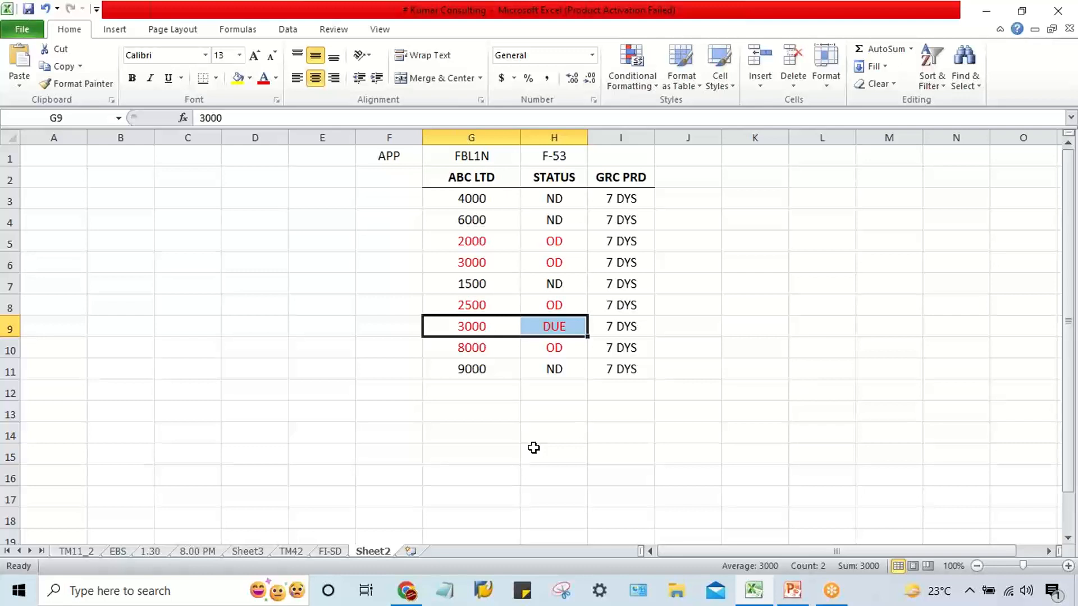
# - Enter day counts beside the red items: 8 in F5, 5 in F6, 10 in F8, 0 in F9 and 3 in F10
pyautogui.click(385, 239)
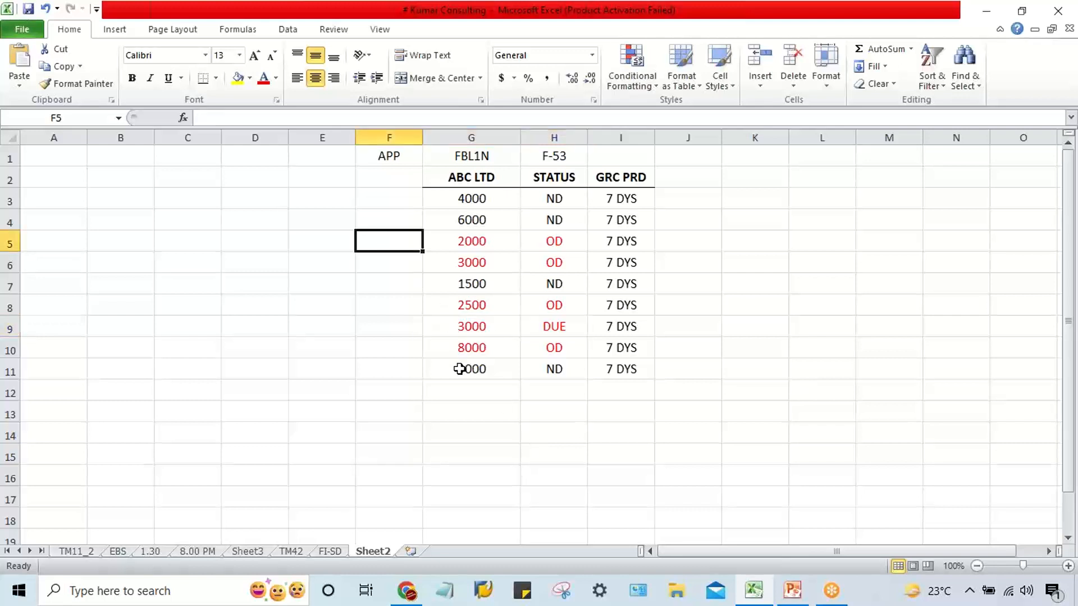
pyautogui.write('8')
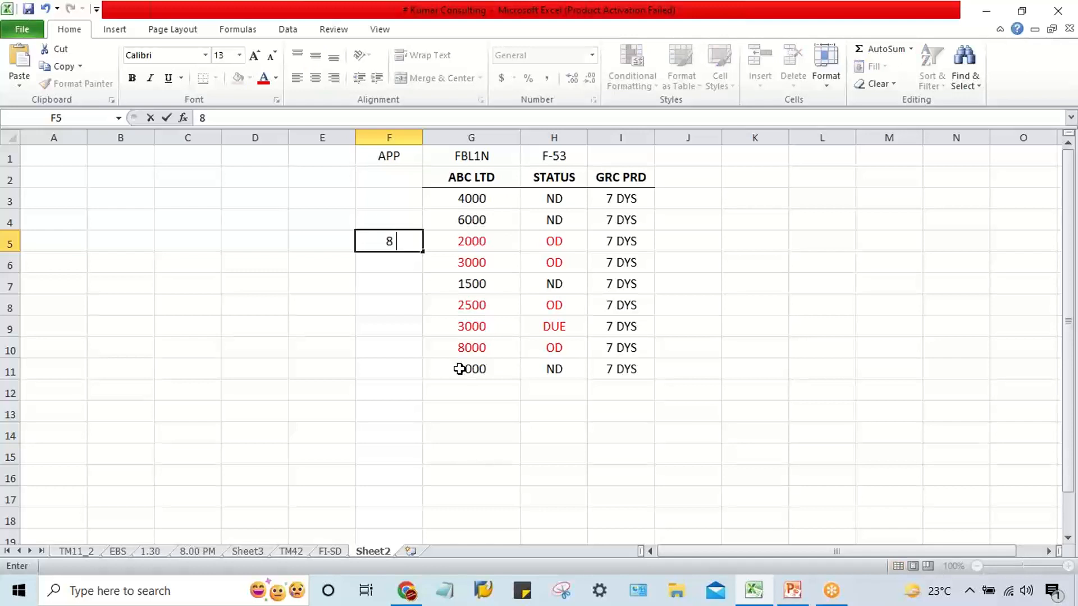
pyautogui.press('Return')
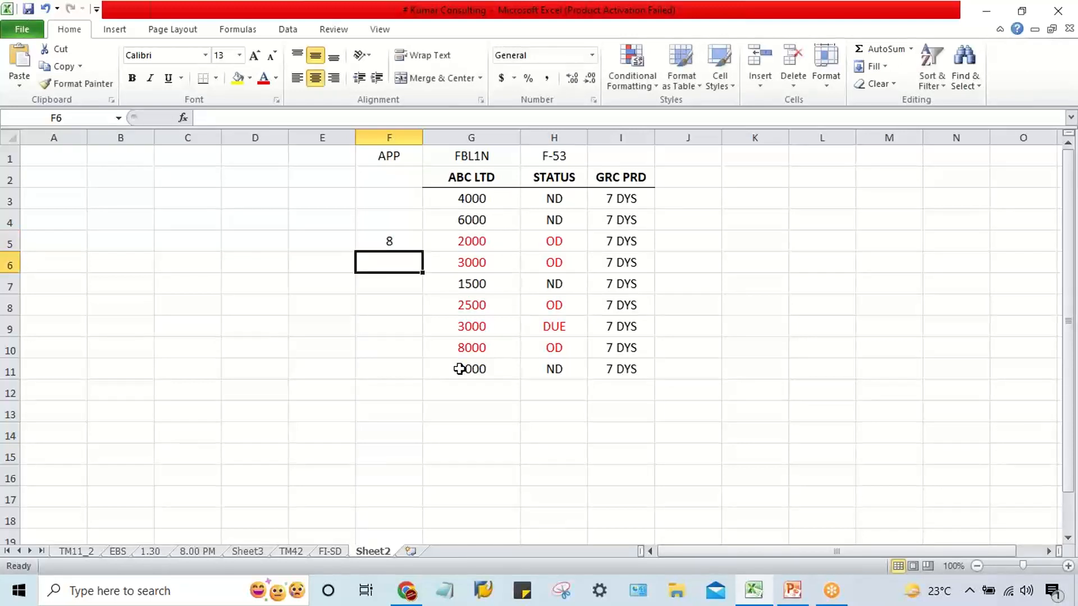
pyautogui.write('5')
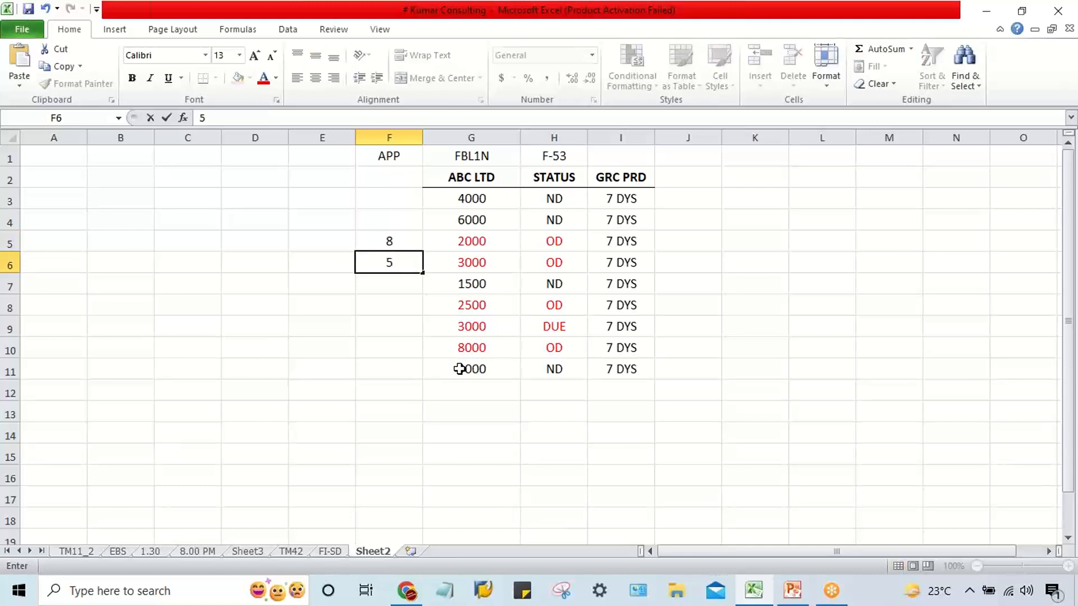
pyautogui.press('Return')
pyautogui.press('Return')
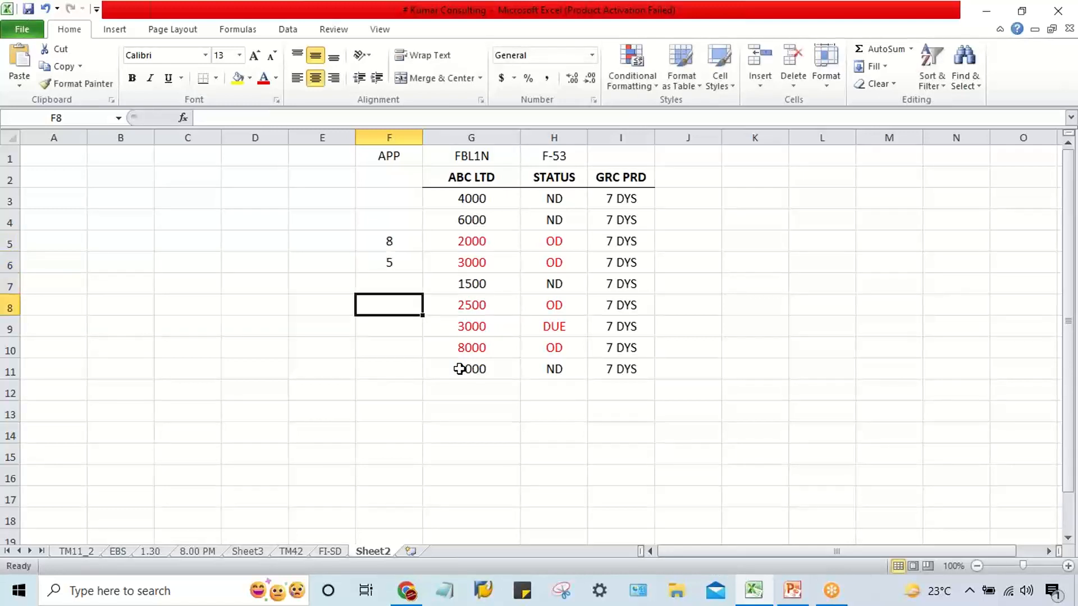
pyautogui.write('10')
pyautogui.press('Return')
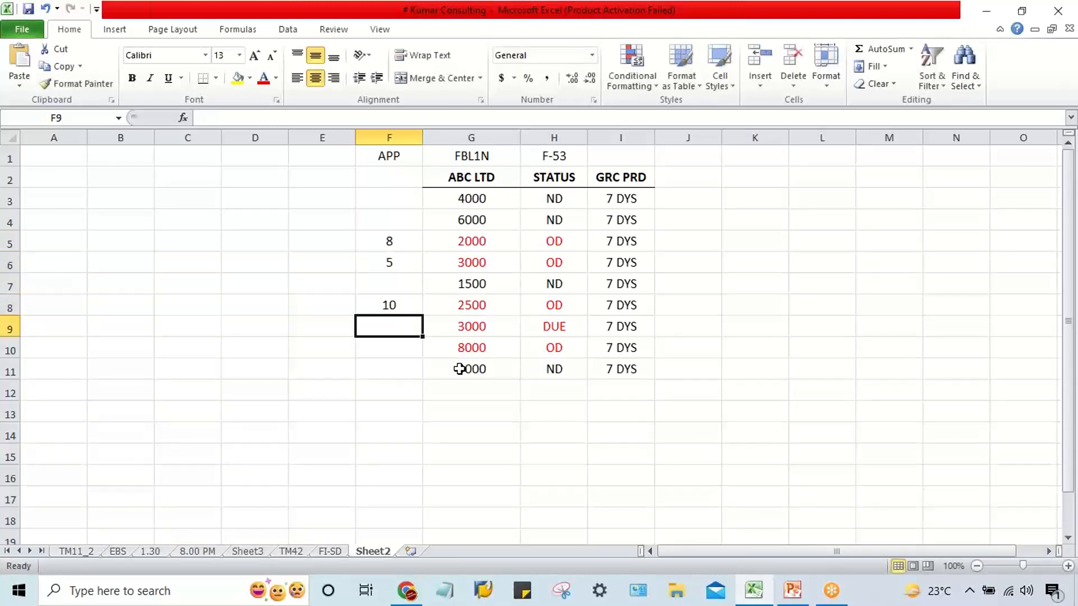
pyautogui.write('0')
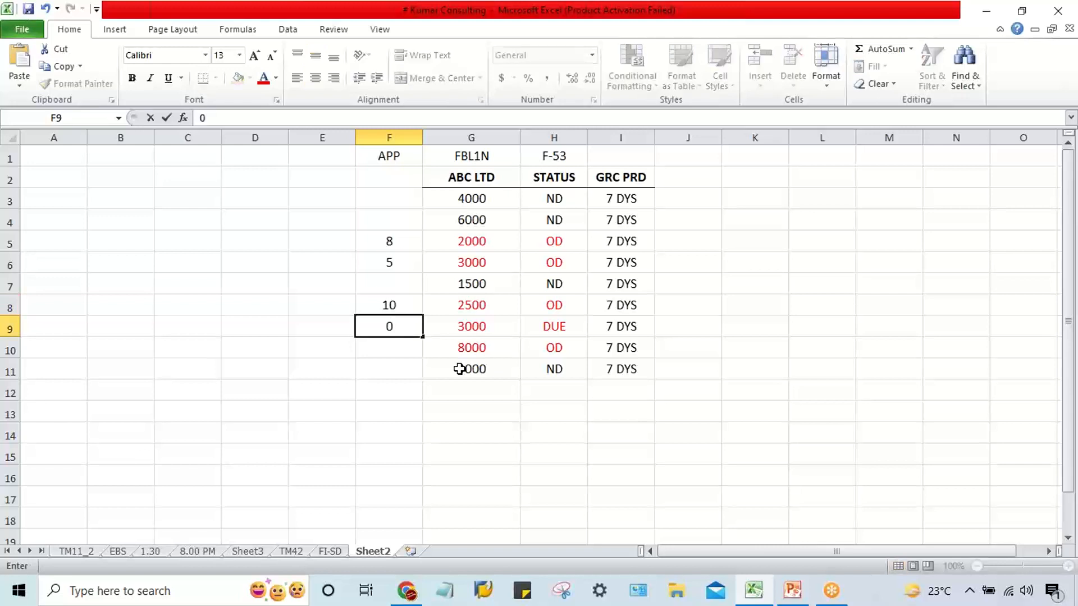
pyautogui.press('Return')
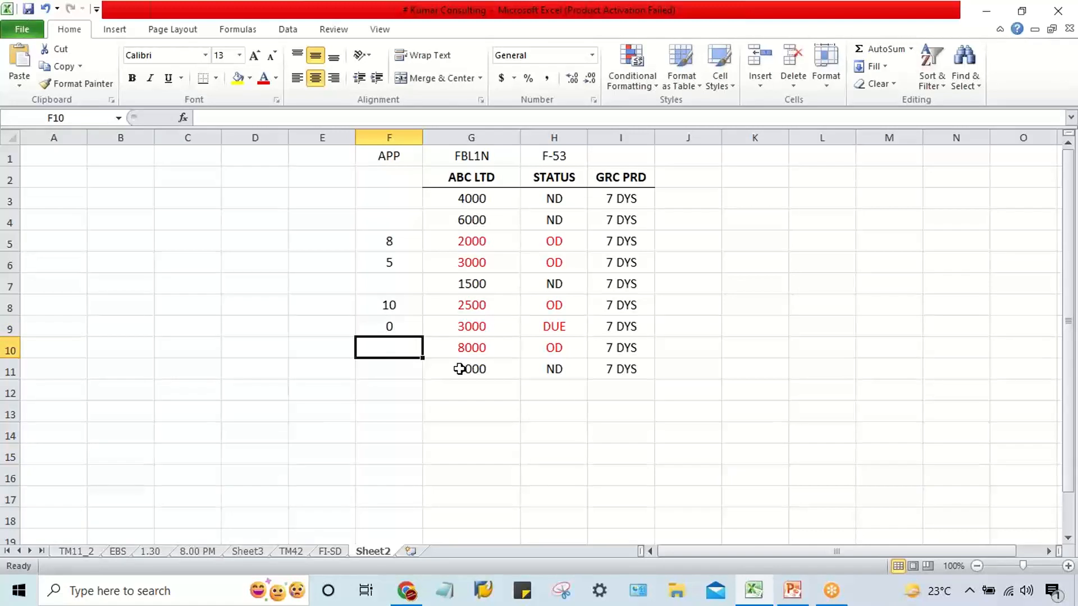
pyautogui.write('3')
pyautogui.press('Return')
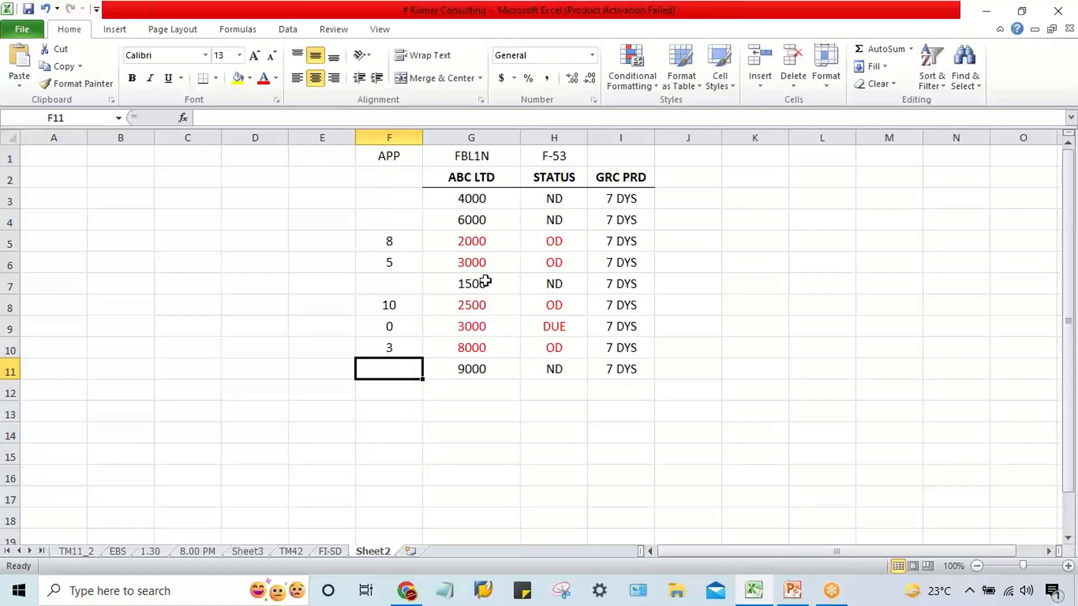
# - Compare the day counts of the OD items in column F with the grace periods in I3:I11
pyautogui.click(390, 239)
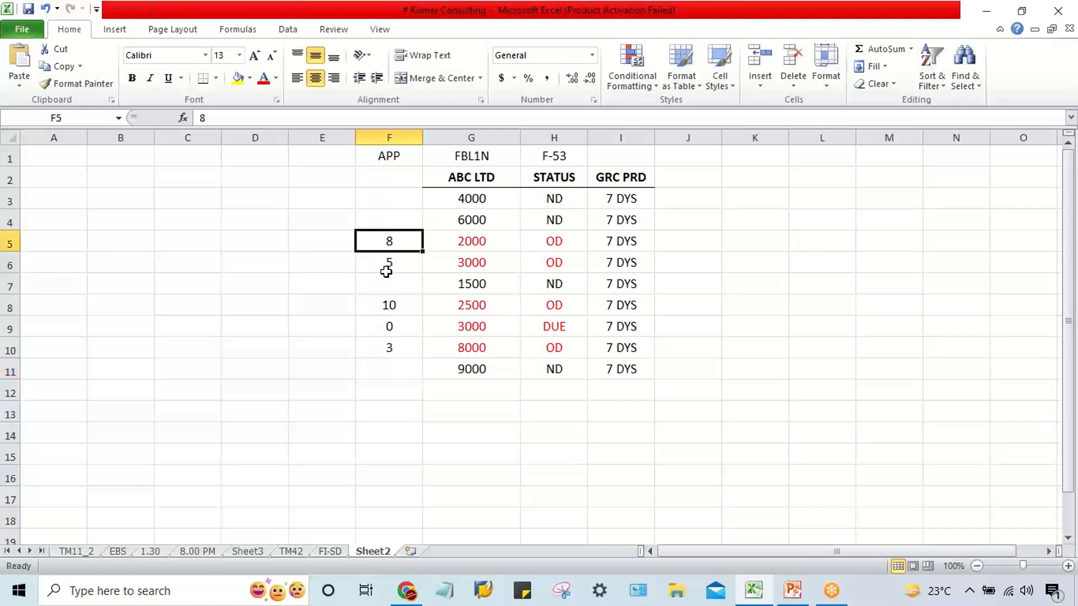
pyautogui.click(386, 263)
pyautogui.click(385, 307)
pyautogui.click(387, 349)
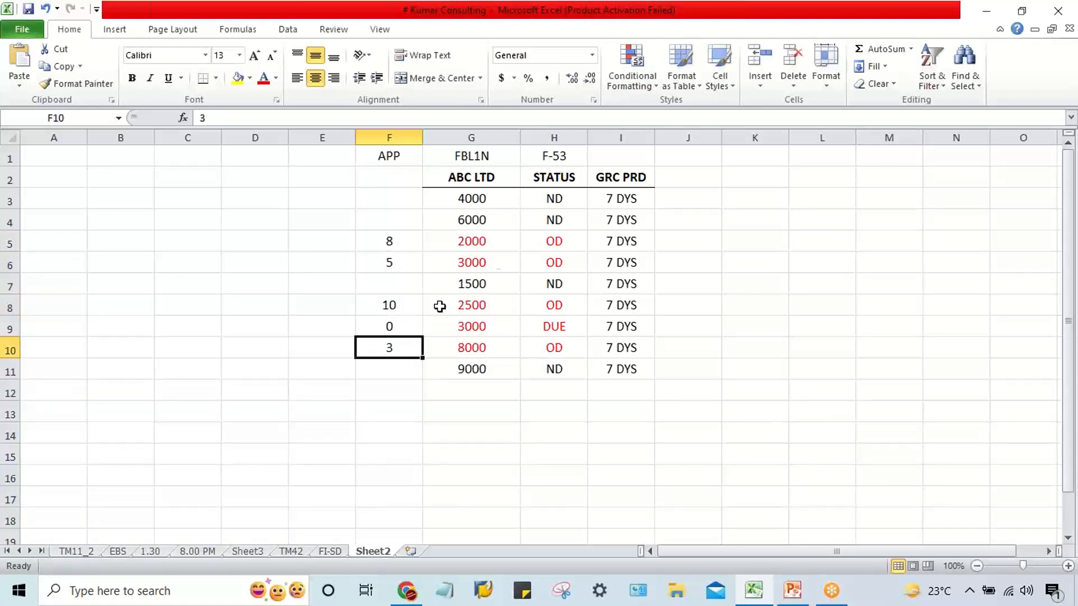
pyautogui.moveTo(615, 205); pyautogui.dragTo(625, 368)
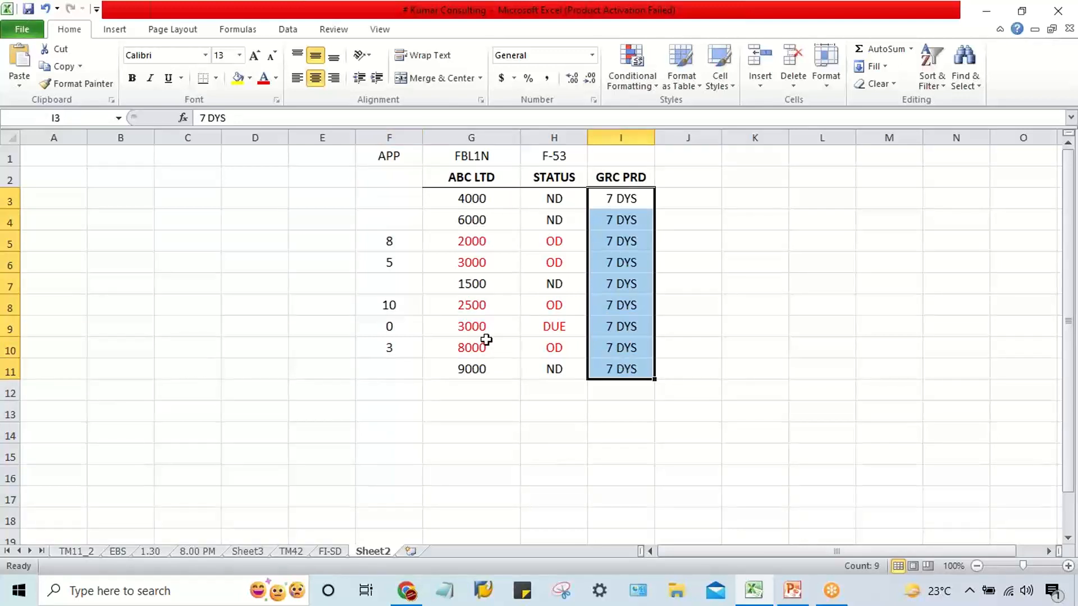
pyautogui.click(428, 361)
# - Fill F5:I5 and F8:I8 with yellow to highlight the OD items whose day counts exceed the grace period
pyautogui.moveTo(387, 244); pyautogui.dragTo(609, 241)
pyautogui.click(237, 78)
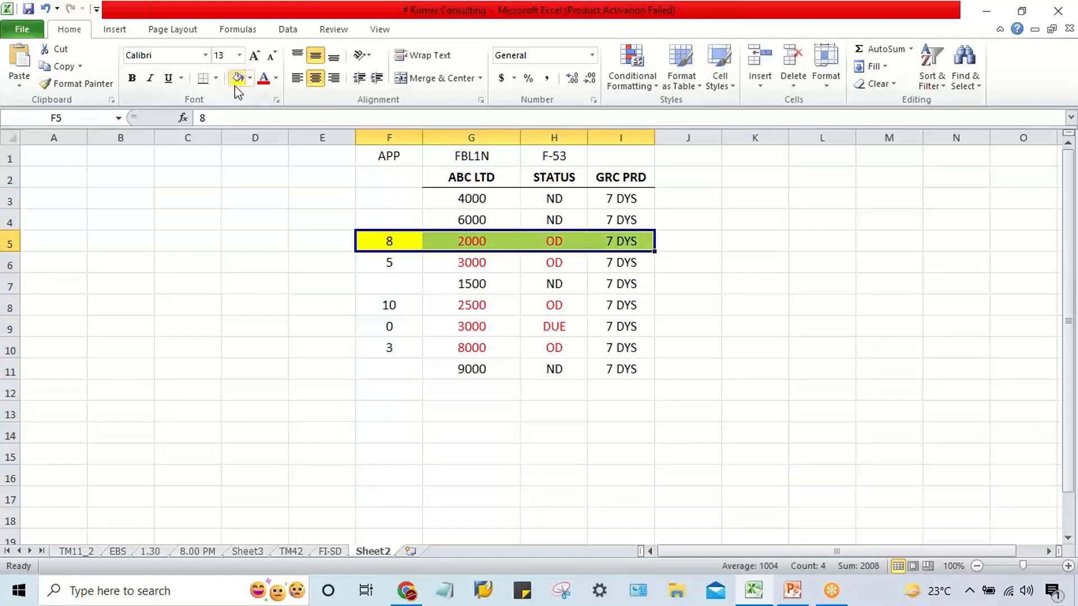
pyautogui.click(483, 413)
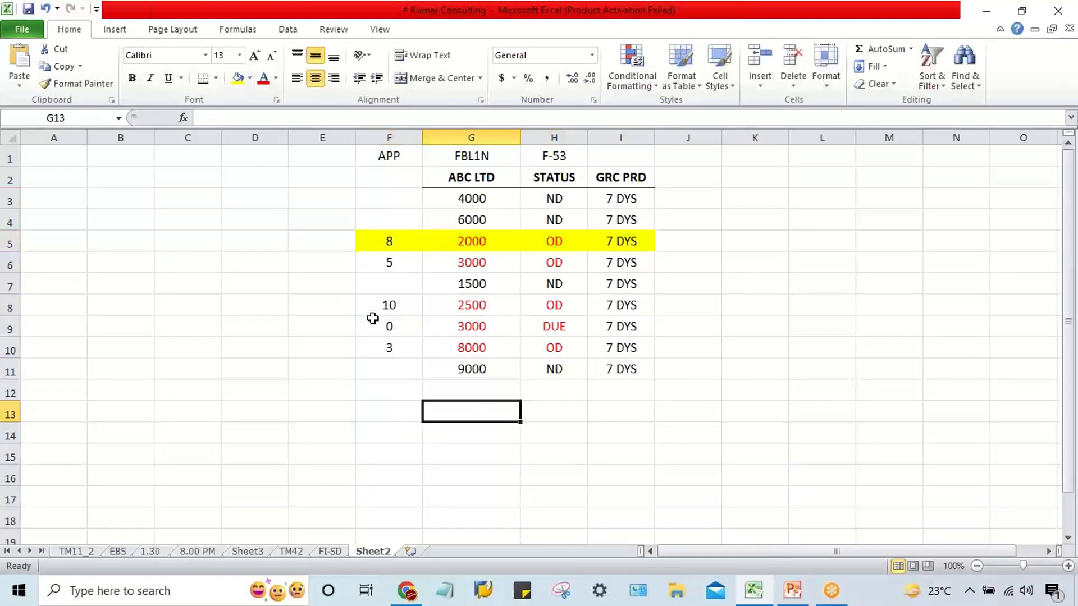
pyautogui.moveTo(386, 305); pyautogui.dragTo(627, 310)
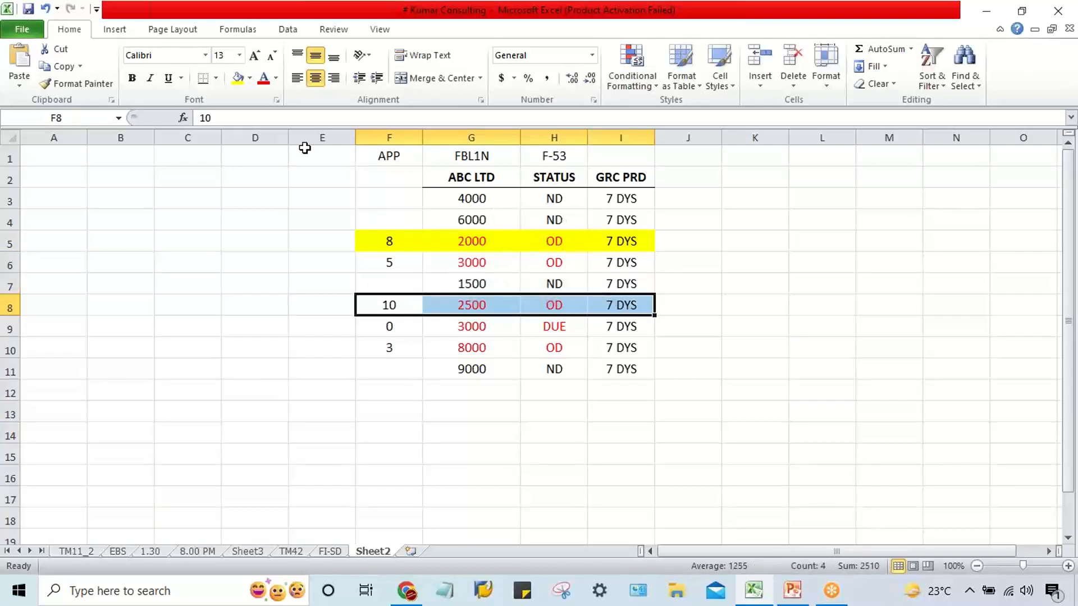
pyautogui.click(237, 78)
pyautogui.click(300, 350)
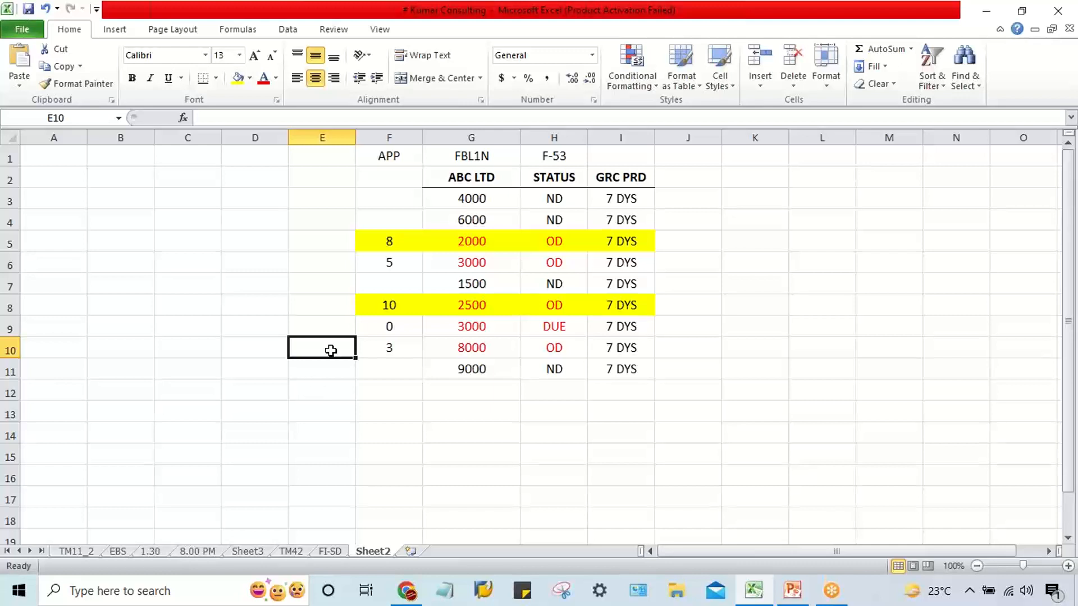
# - Examine the unhighlighted red items in rows 6, 9 and 10, comparing their day counts with the grace period
pyautogui.click(389, 264)
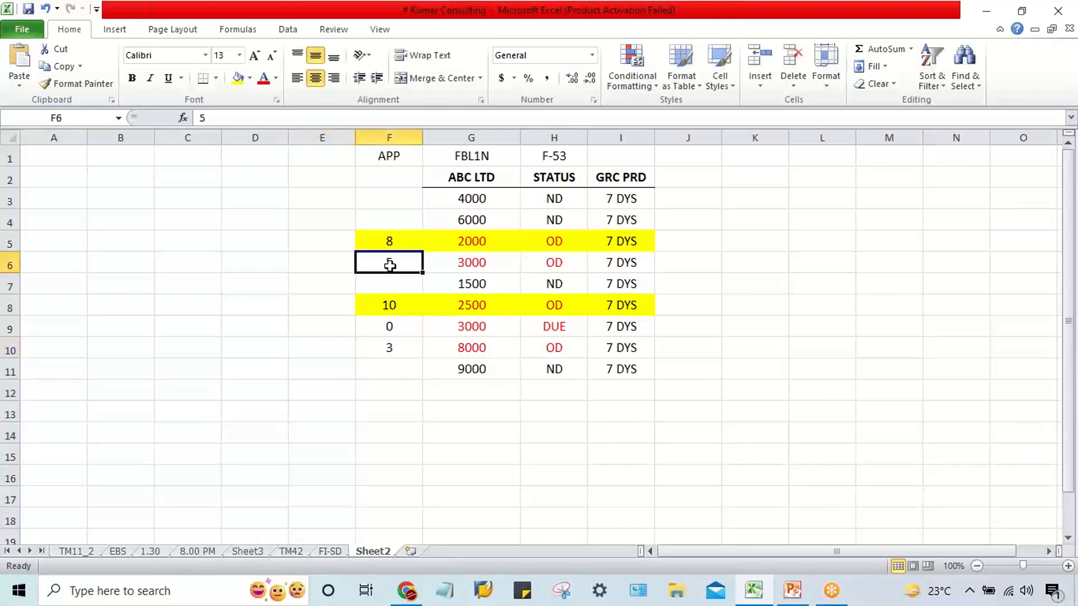
pyautogui.click(400, 353)
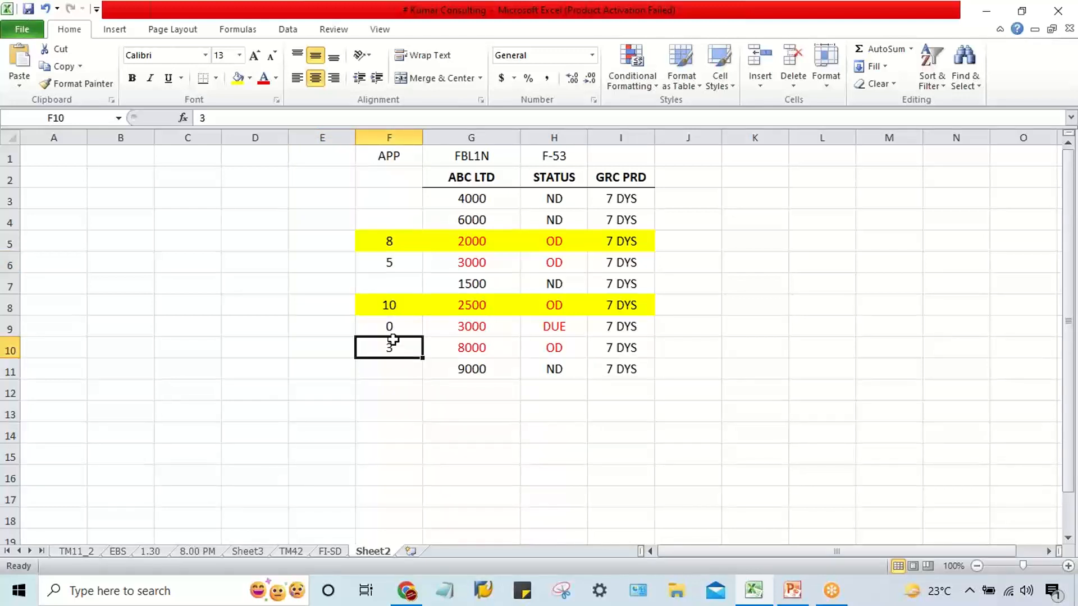
pyautogui.click(393, 335)
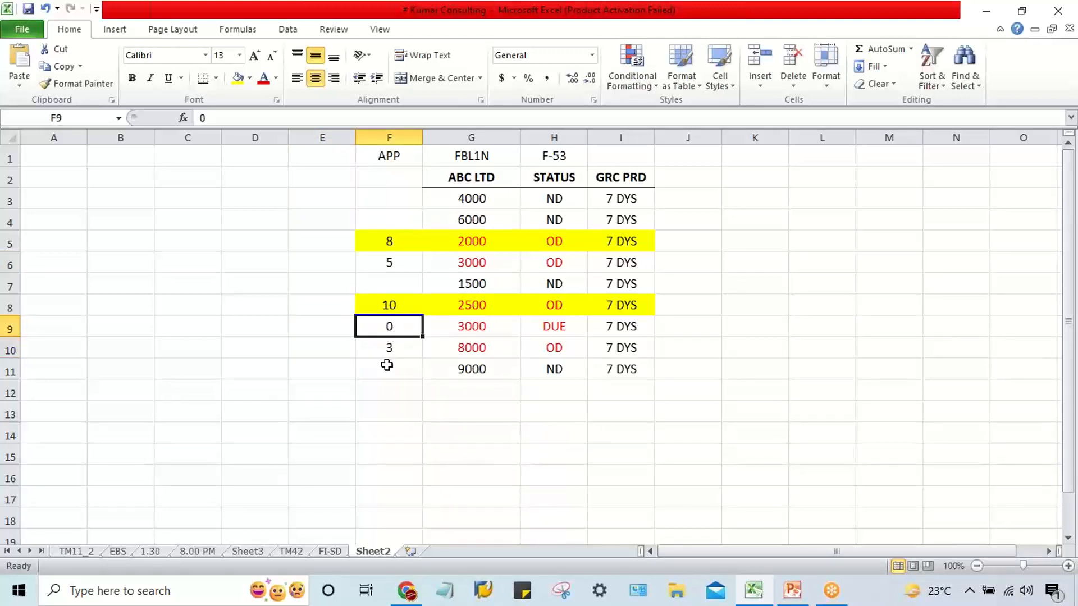
pyautogui.click(396, 264)
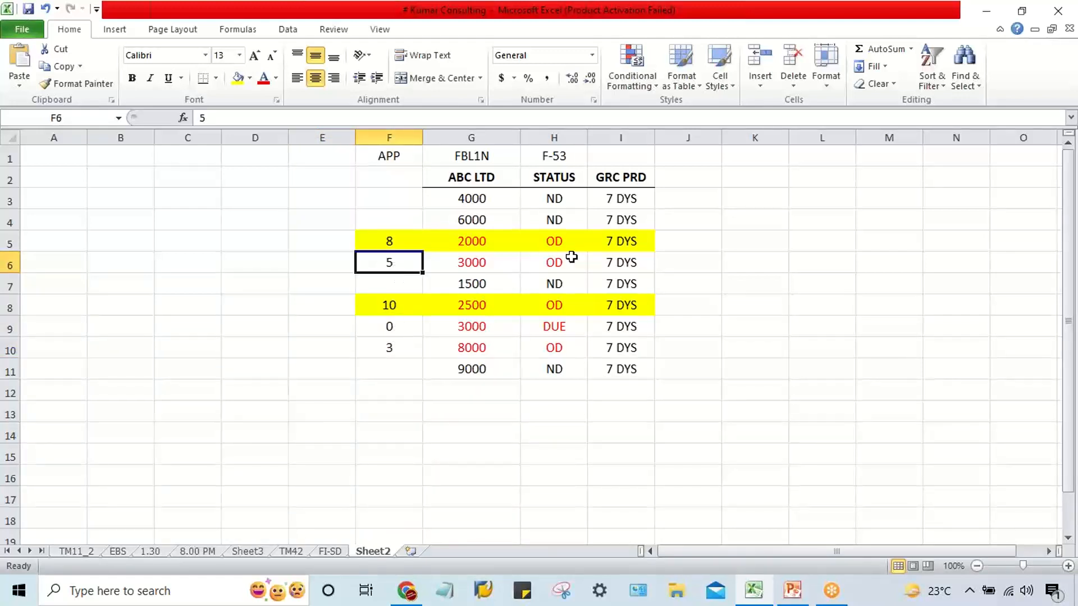
pyautogui.click(611, 261)
pyautogui.moveTo(622, 332)
pyautogui.mouseDown()
pyautogui.moveTo(621, 368)
pyautogui.moveTo(618, 336)
pyautogui.mouseUp()
pyautogui.click(599, 345)
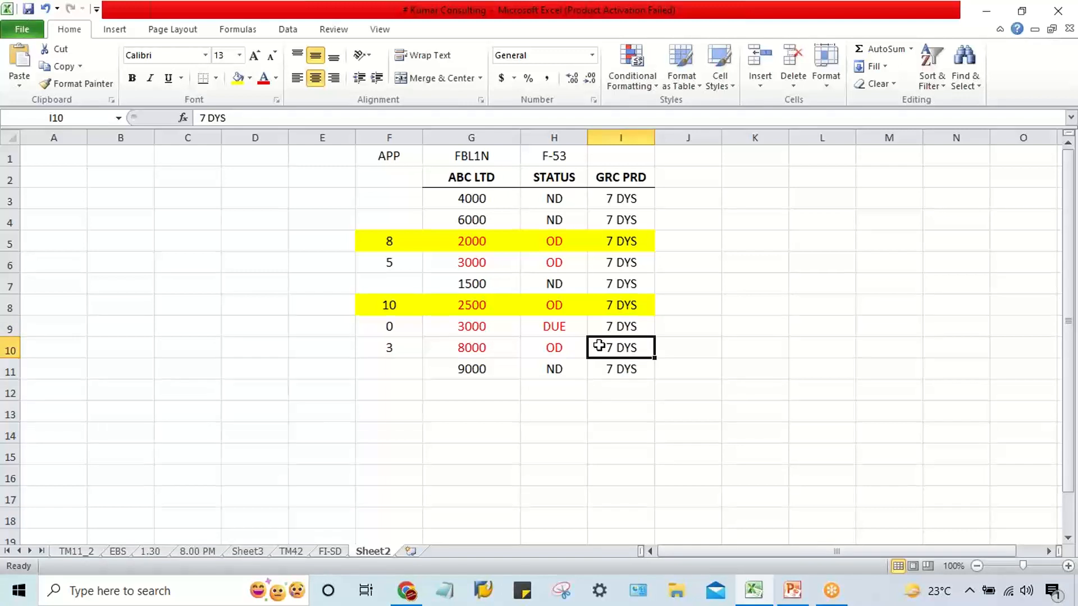
pyautogui.moveTo(382, 332); pyautogui.dragTo(597, 325)
pyautogui.click(383, 352)
pyautogui.moveTo(383, 352); pyautogui.dragTo(629, 343)
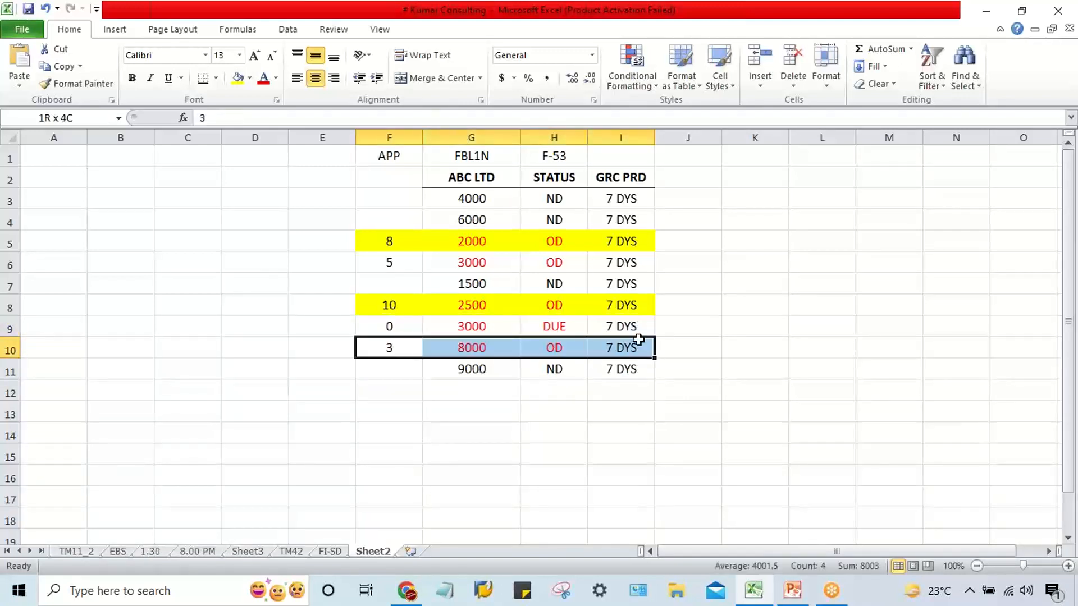
pyautogui.moveTo(390, 262); pyautogui.dragTo(625, 269)
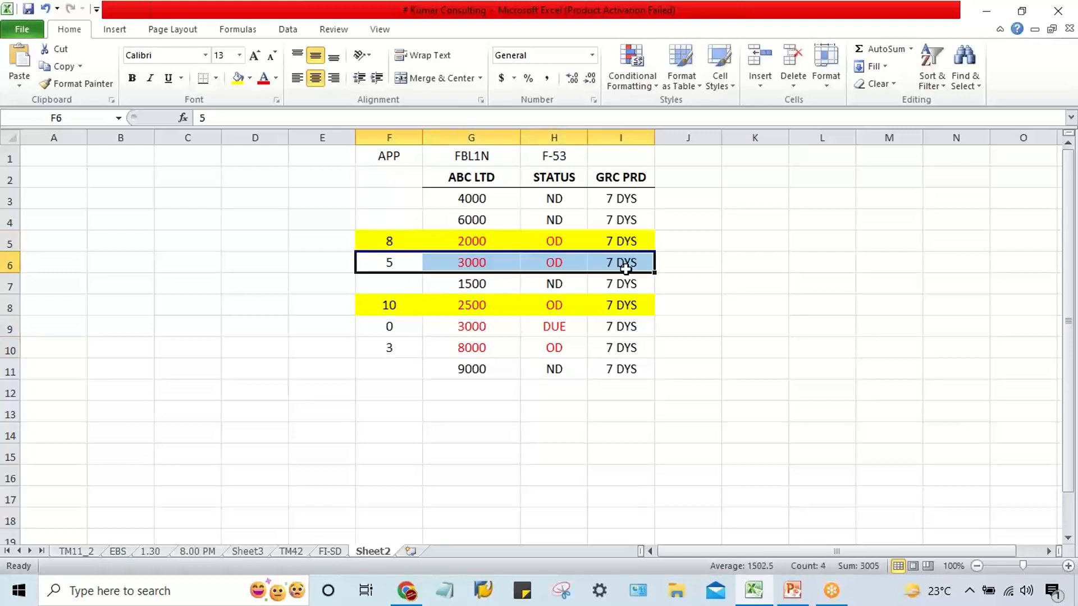
pyautogui.click(438, 345)
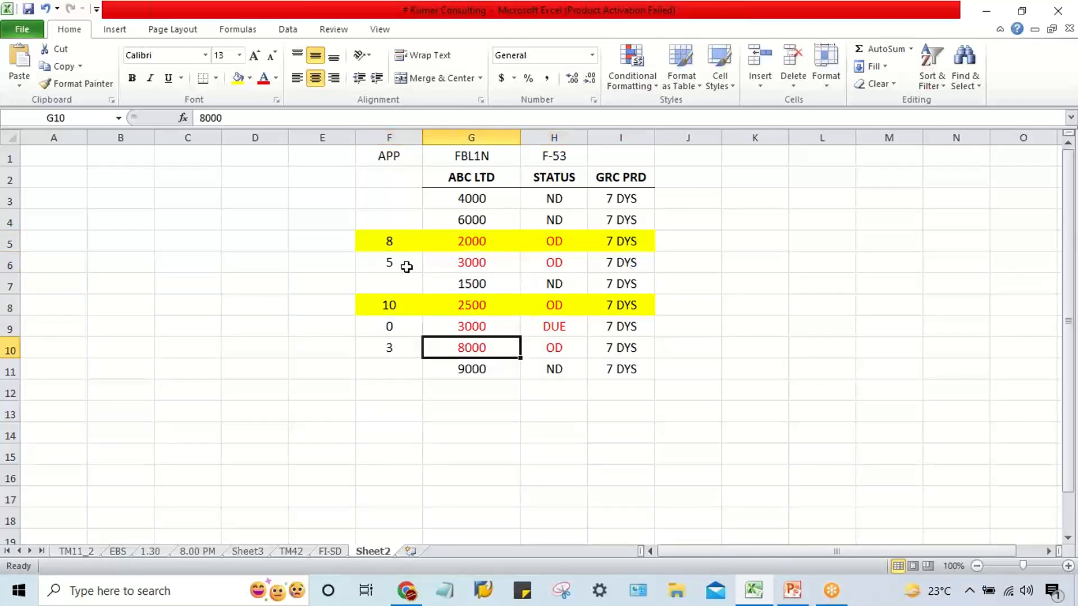
# - Review the highlighted items' day counts, the statuses in H3:H11 and all red amounts in the ABC LTD column
pyautogui.click(396, 242)
pyautogui.click(381, 308)
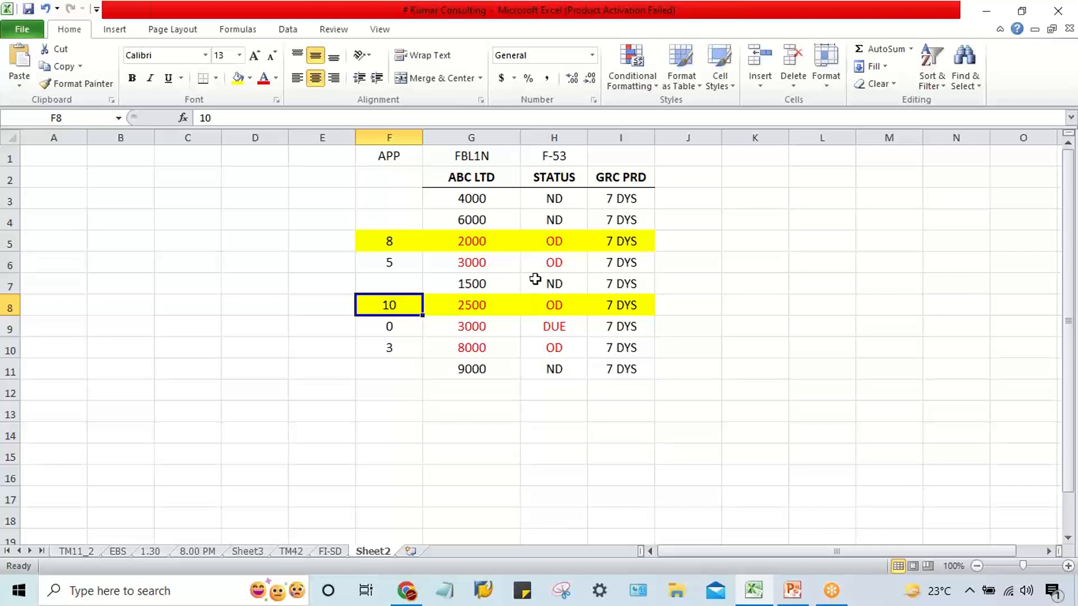
pyautogui.moveTo(549, 203); pyautogui.dragTo(565, 369)
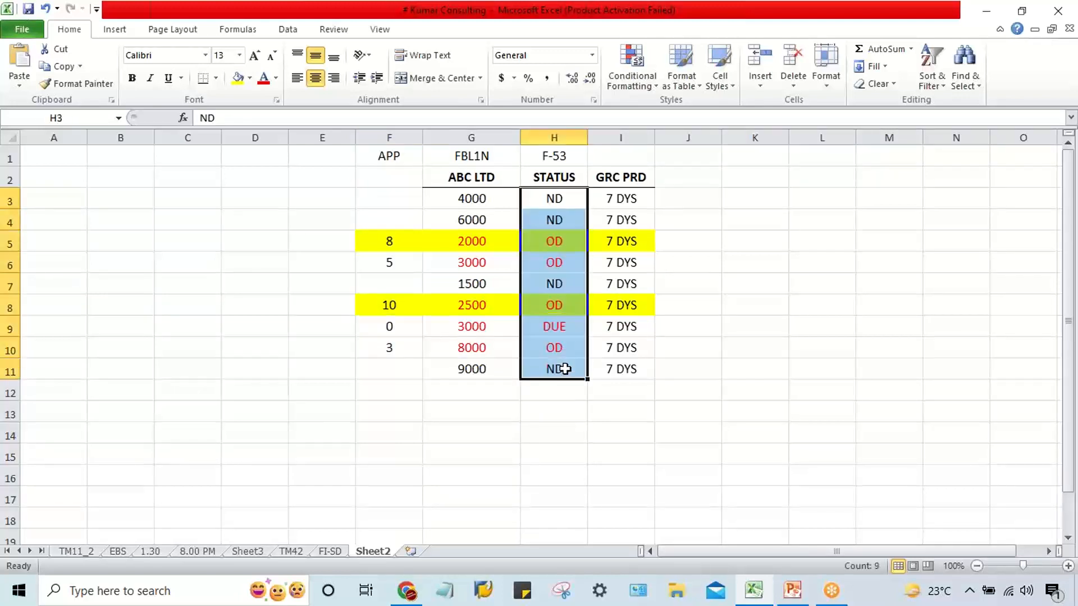
pyautogui.click(475, 247)
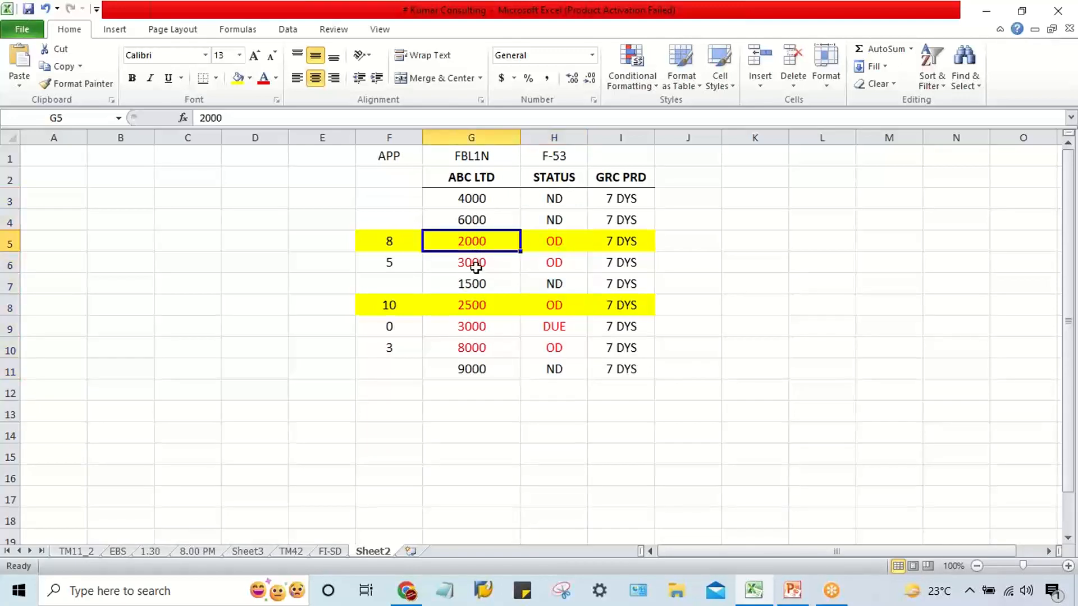
pyautogui.keyDown('ctrl'); pyautogui.click(477, 267); pyautogui.keyUp('ctrl')
pyautogui.keyDown('ctrl'); pyautogui.click(481, 306); pyautogui.keyUp('ctrl')
pyautogui.keyDown('ctrl'); pyautogui.click(481, 329); pyautogui.keyUp('ctrl')
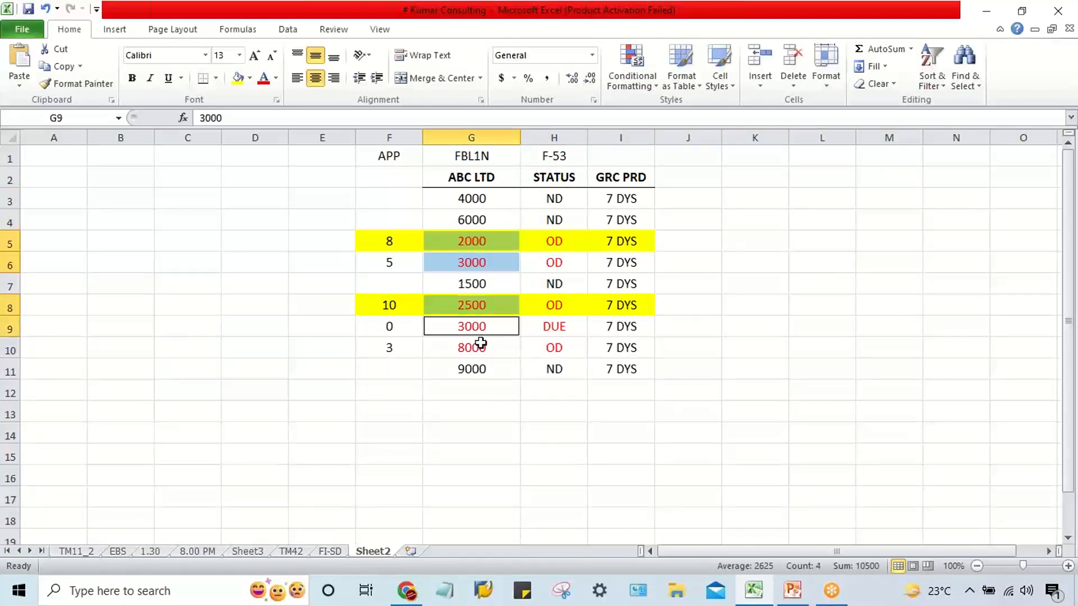
pyautogui.keyDown('ctrl'); pyautogui.click(481, 350); pyautogui.keyUp('ctrl')
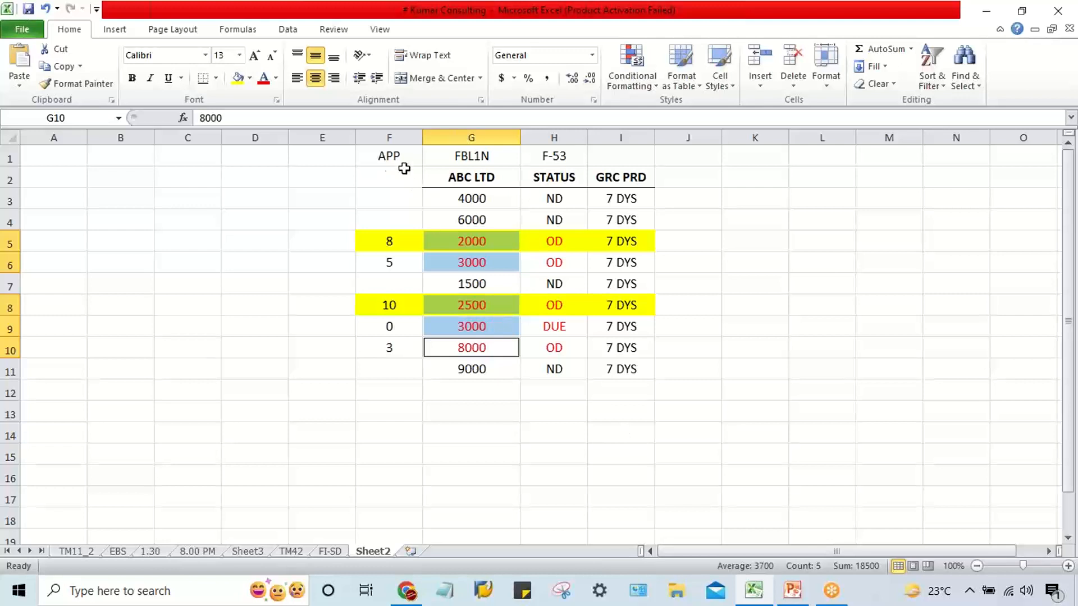
# - Check the APP label against the two yellow rows and the grace periods in the GRC PRD column
pyautogui.click(379, 161)
pyautogui.moveTo(392, 241); pyautogui.dragTo(615, 244)
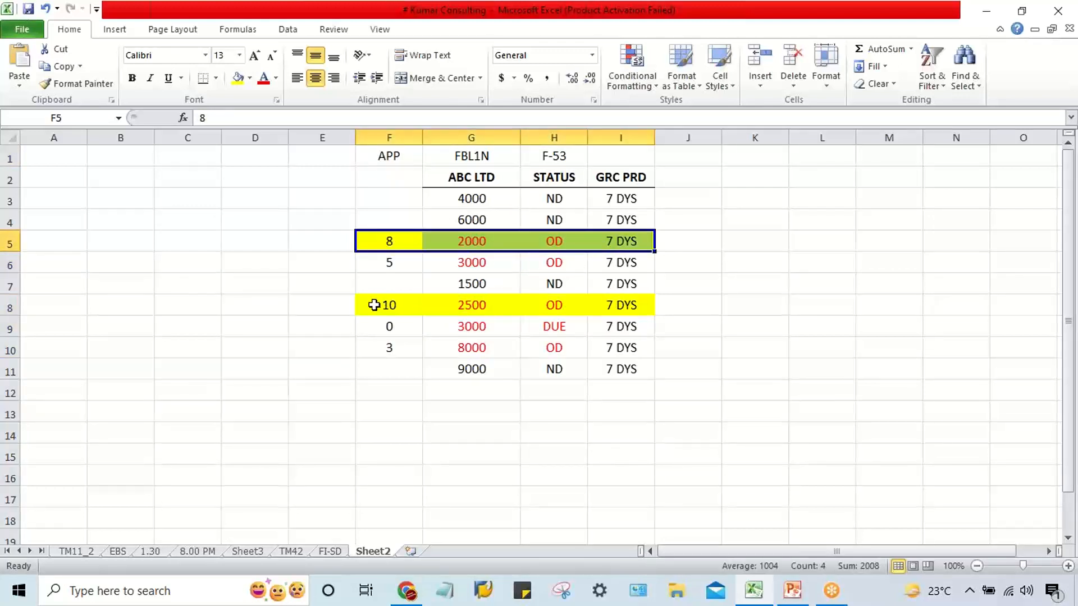
pyautogui.moveTo(373, 305); pyautogui.dragTo(611, 307)
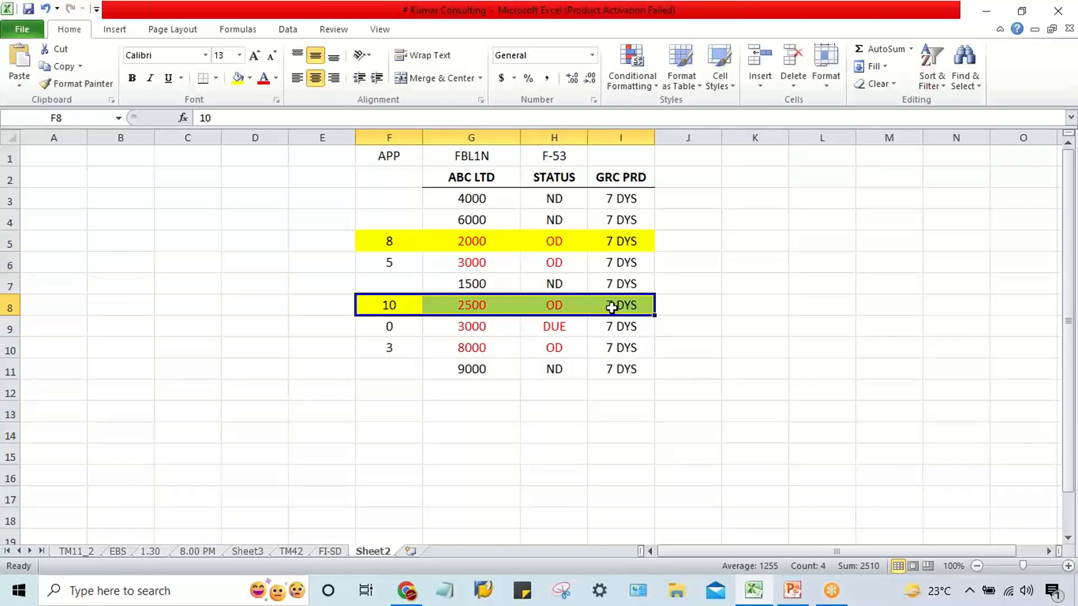
pyautogui.click(631, 177)
pyautogui.moveTo(625, 200); pyautogui.dragTo(648, 370)
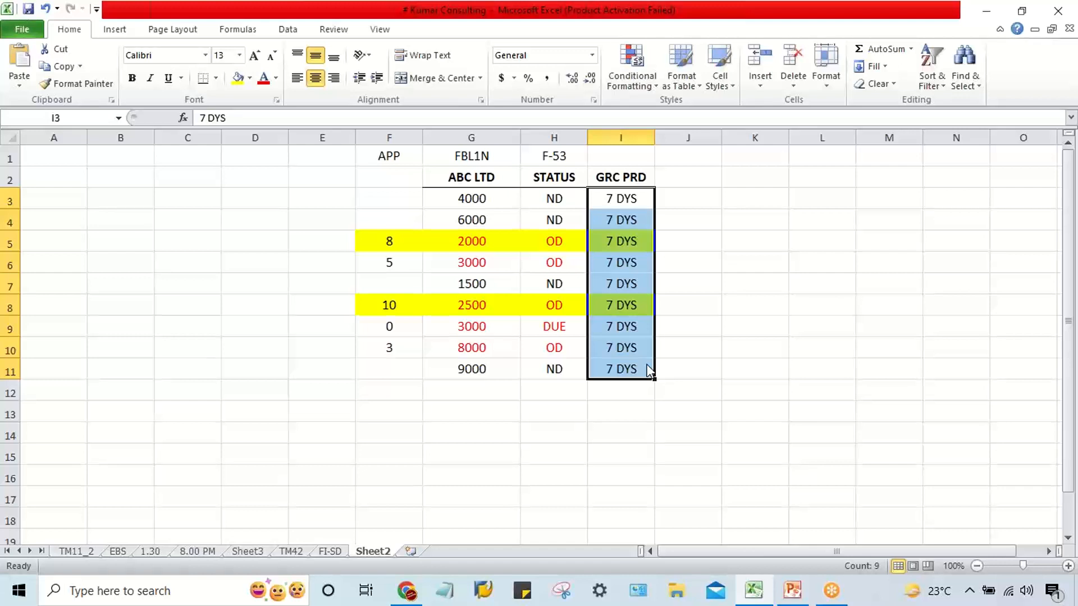
# - Review the DUE item's day count in F9 and the full set of ABC LTD amounts in G3:G11
pyautogui.click(384, 323)
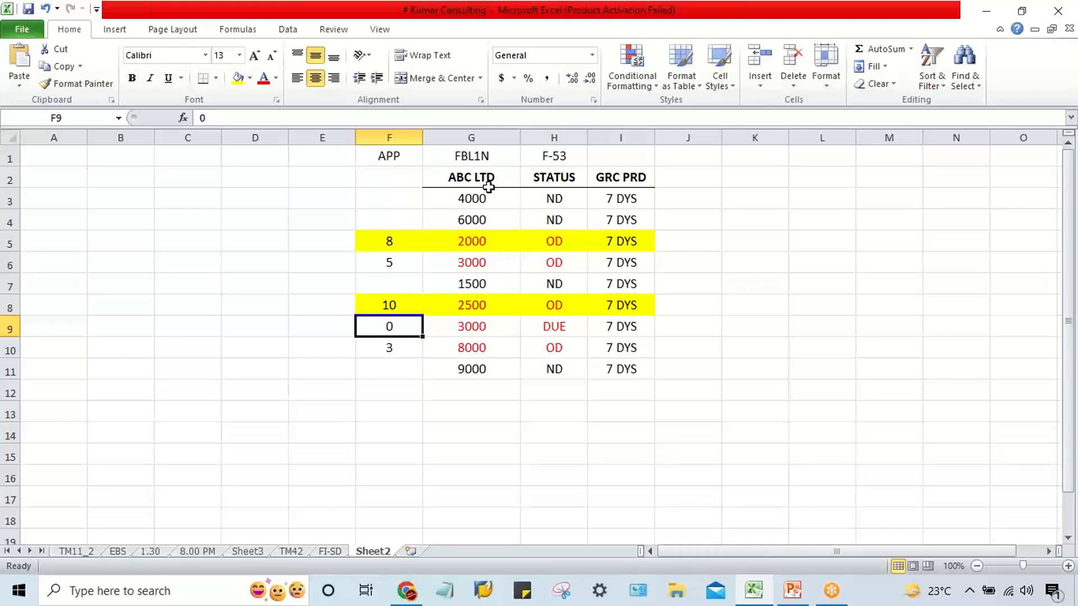
pyautogui.moveTo(487, 201); pyautogui.dragTo(492, 382)
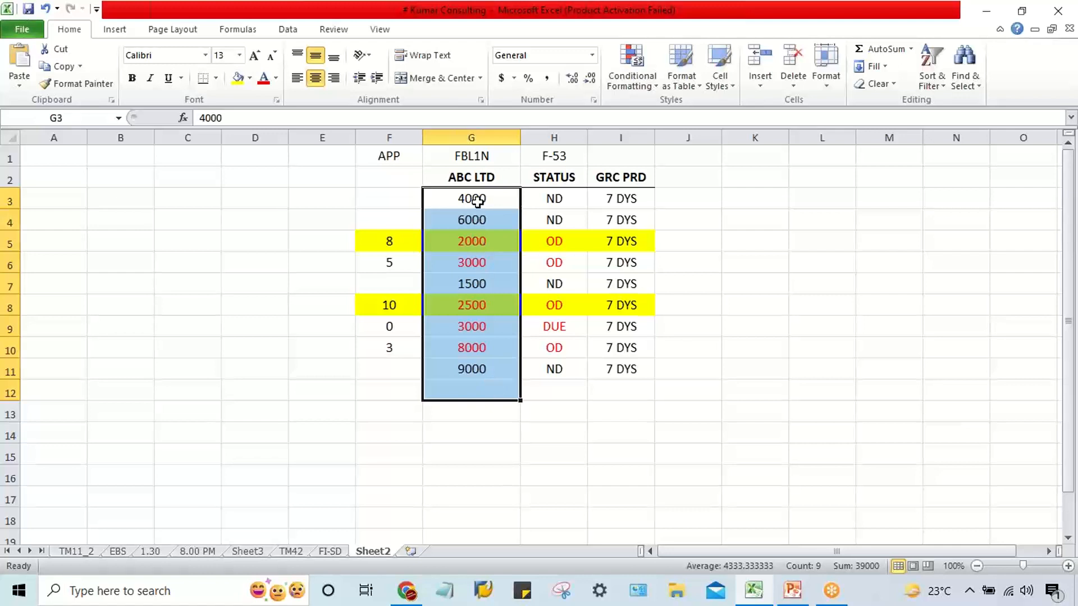
pyautogui.moveTo(474, 200); pyautogui.dragTo(509, 377)
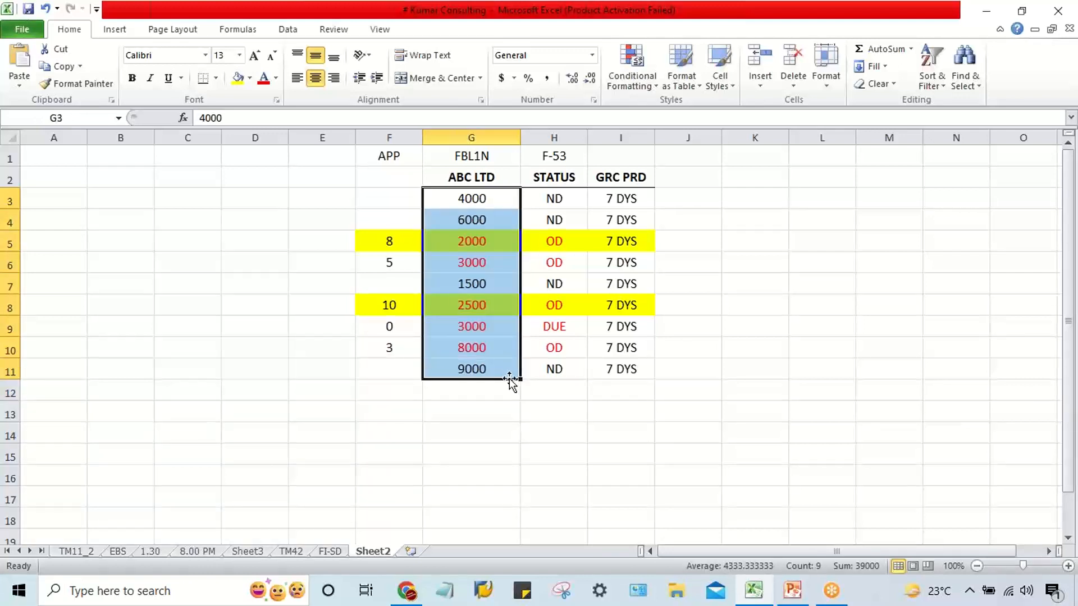
# - Review the ABC LTD amounts, statuses and grace periods in G3:I11 together with the APP label in F1
pyautogui.click(444, 205)
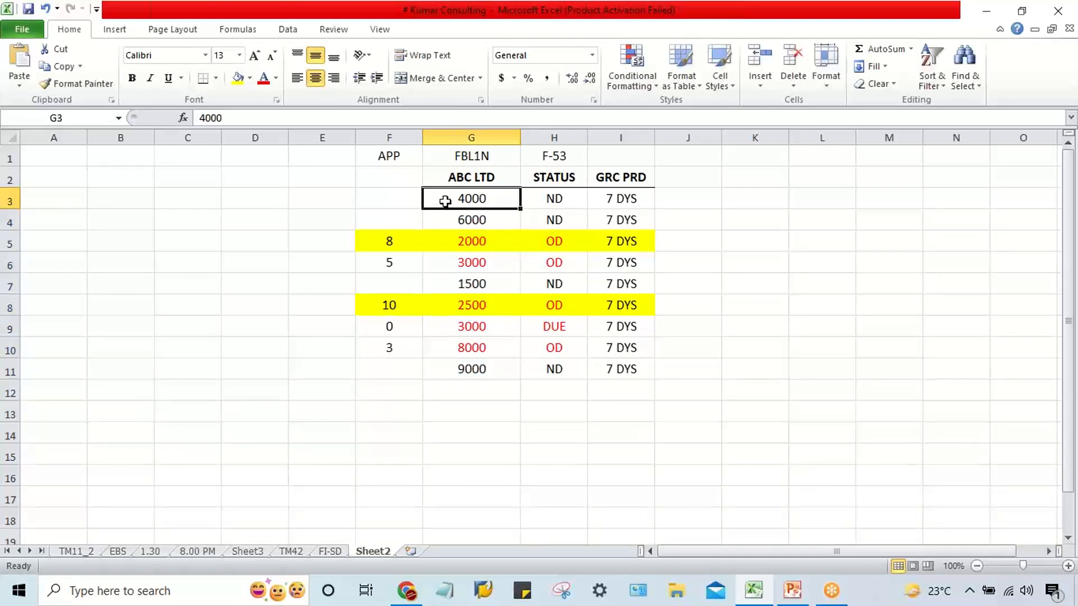
pyautogui.moveTo(441, 200); pyautogui.dragTo(628, 358)
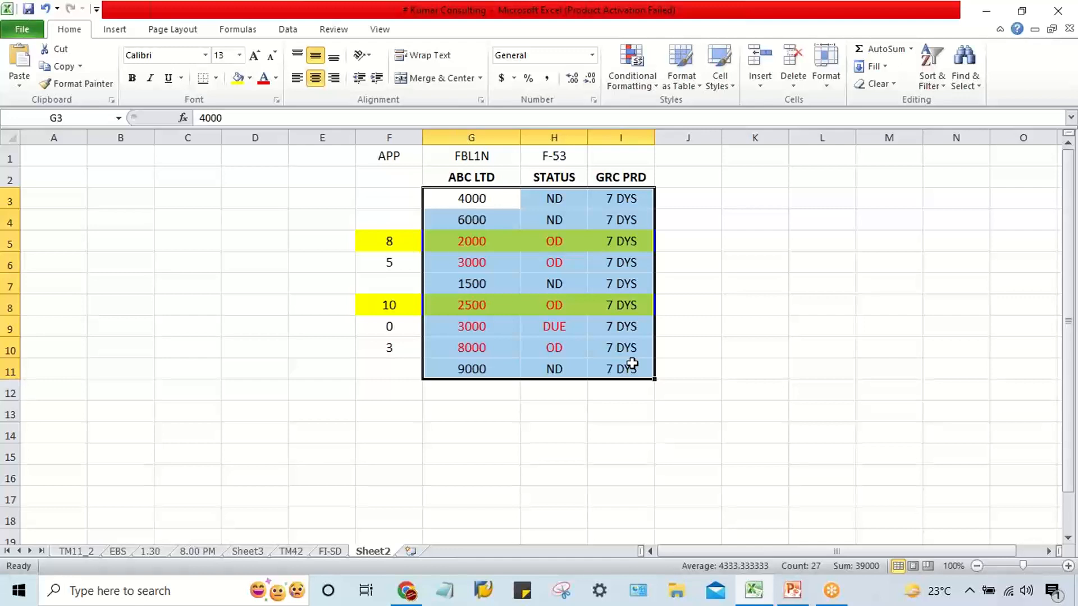
pyautogui.click(132, 199)
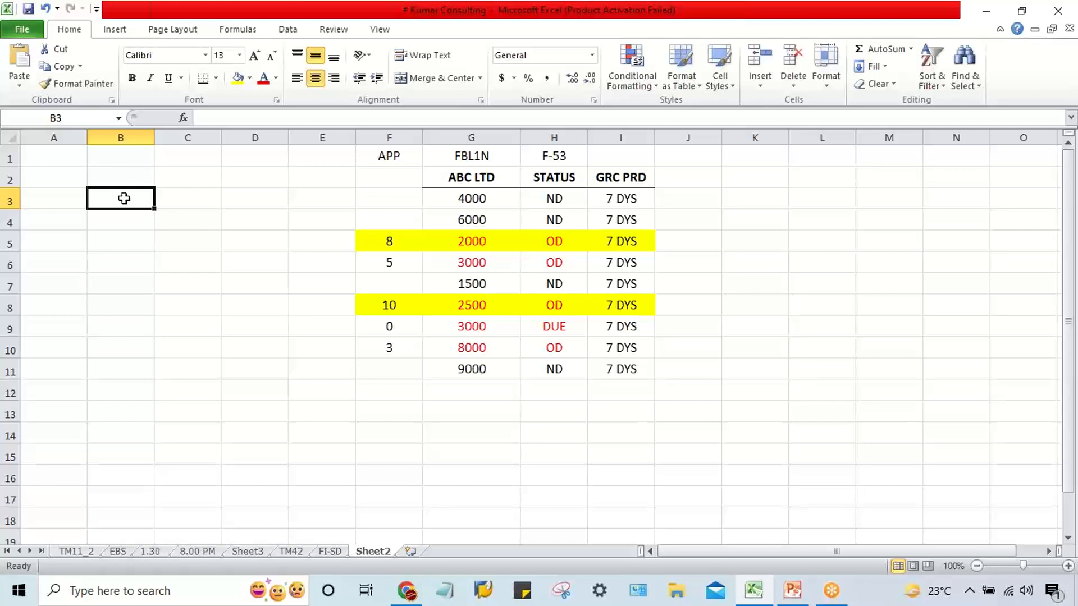
pyautogui.click(362, 147)
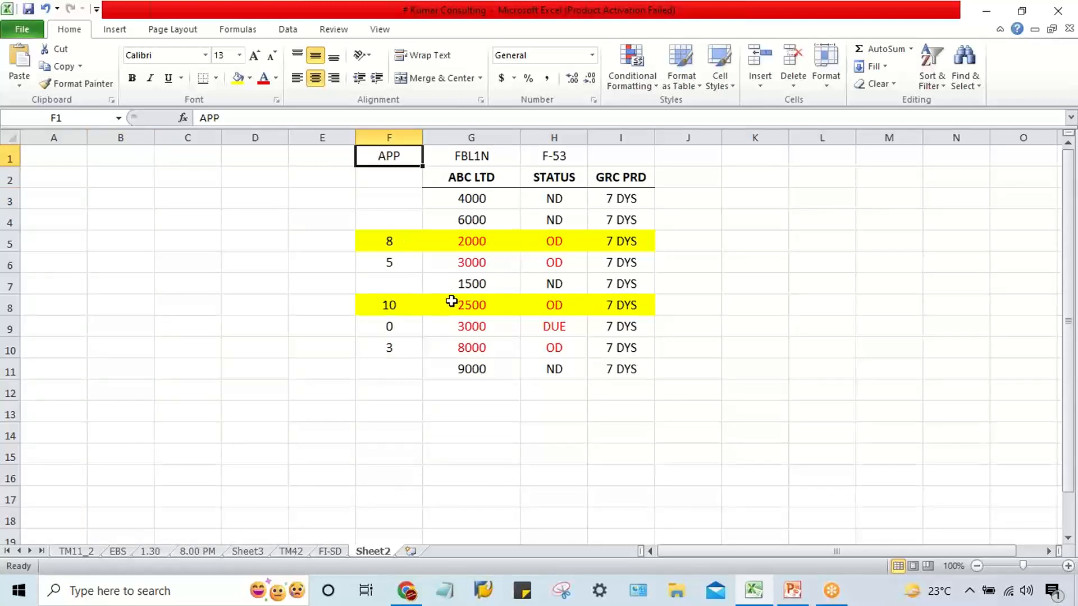
pyautogui.click(565, 388)
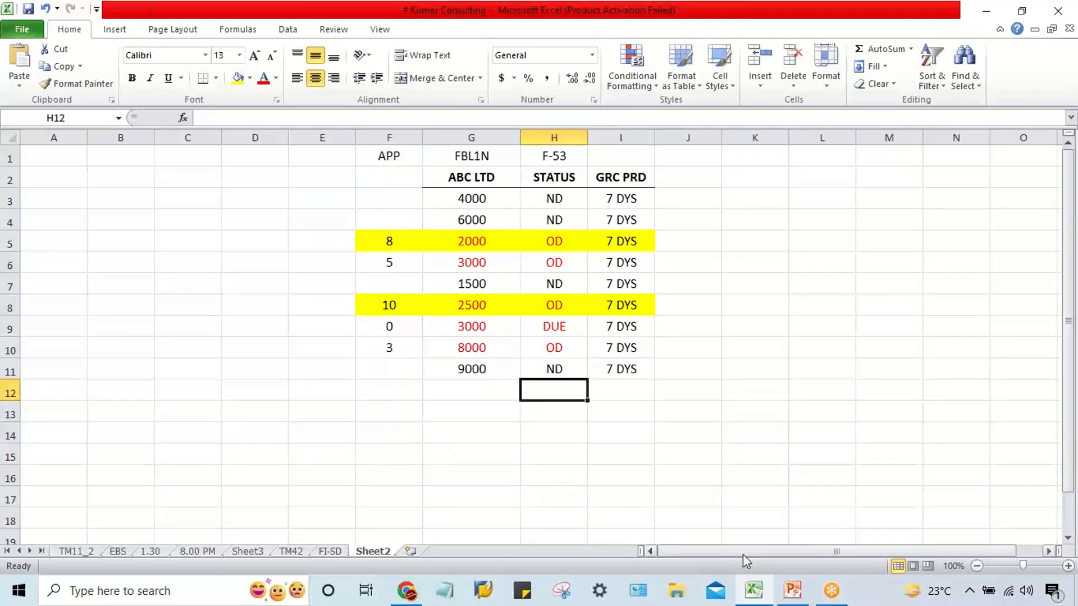
# - Switch to the PowerPoint presentation and view slide 2, which defines the Automatic Payment Program
pyautogui.click(793, 590)
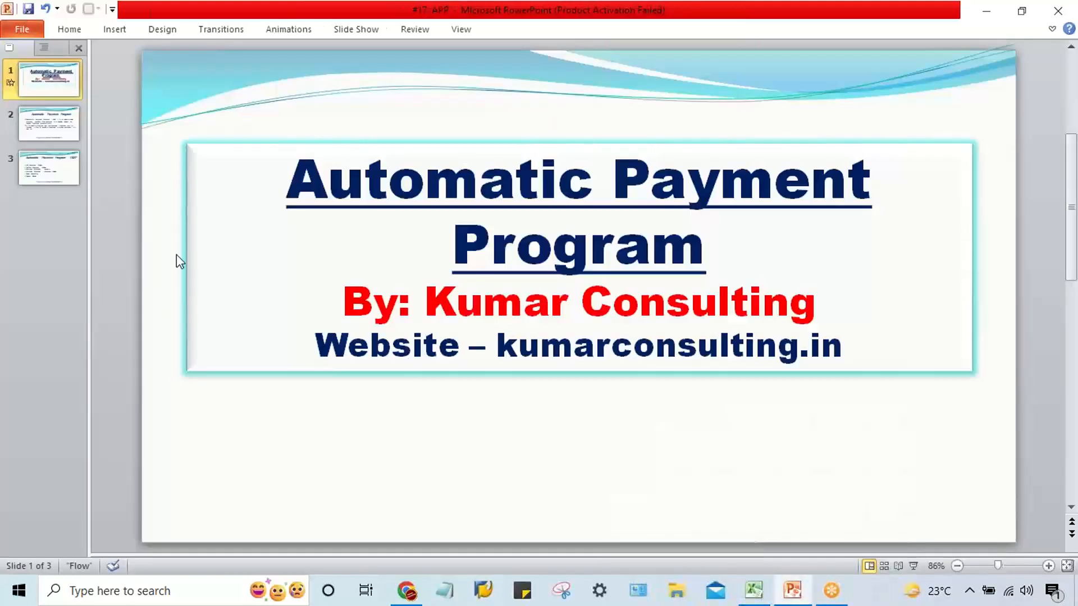
pyautogui.click(49, 131)
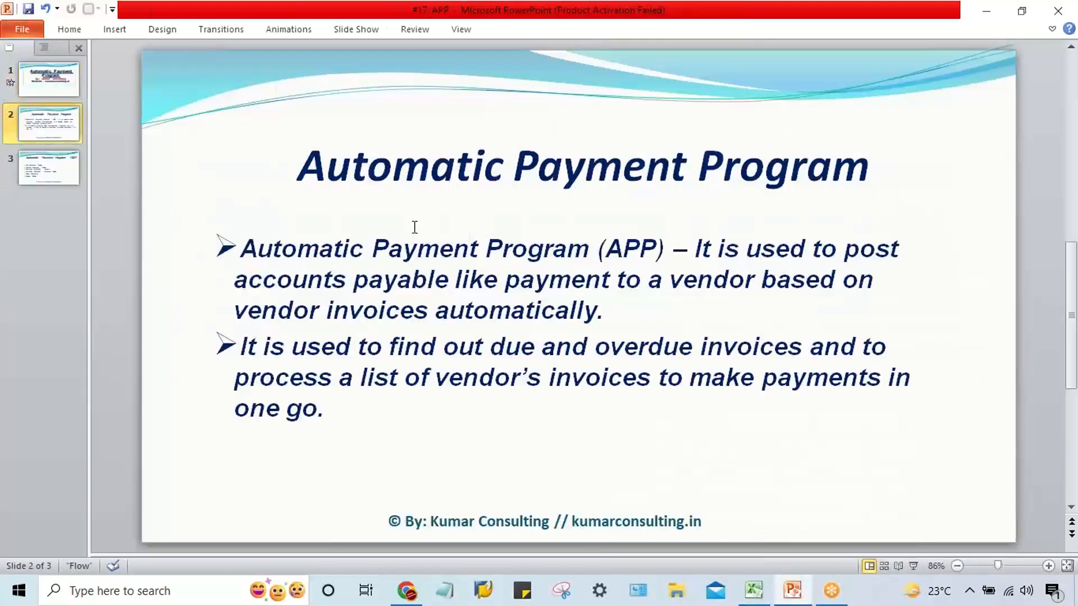
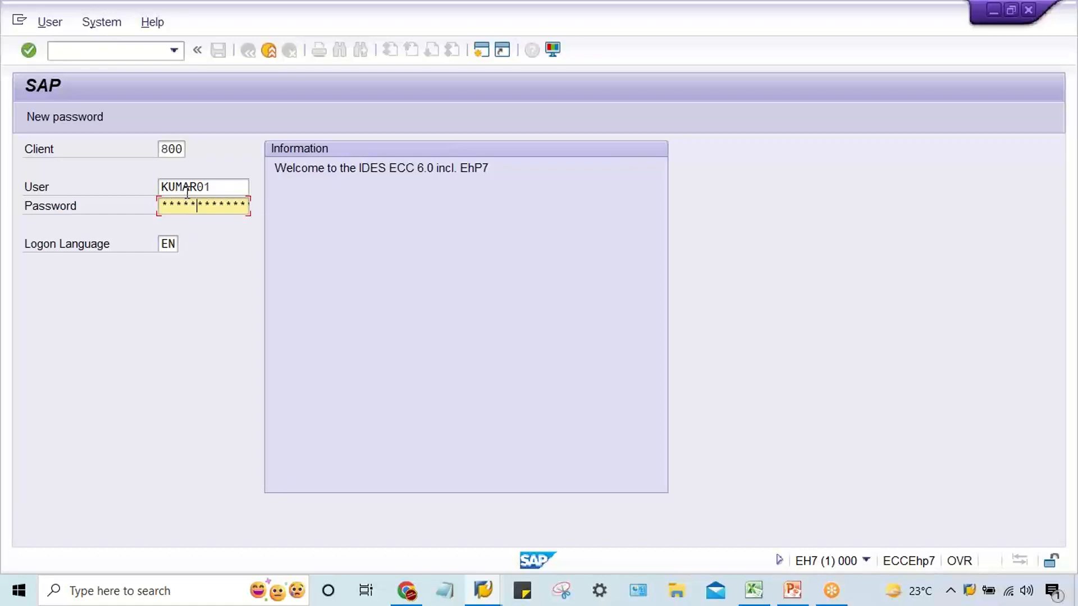
# - Log on to SAP with the credentials already filled in and open transaction FBZP
pyautogui.press('Return')
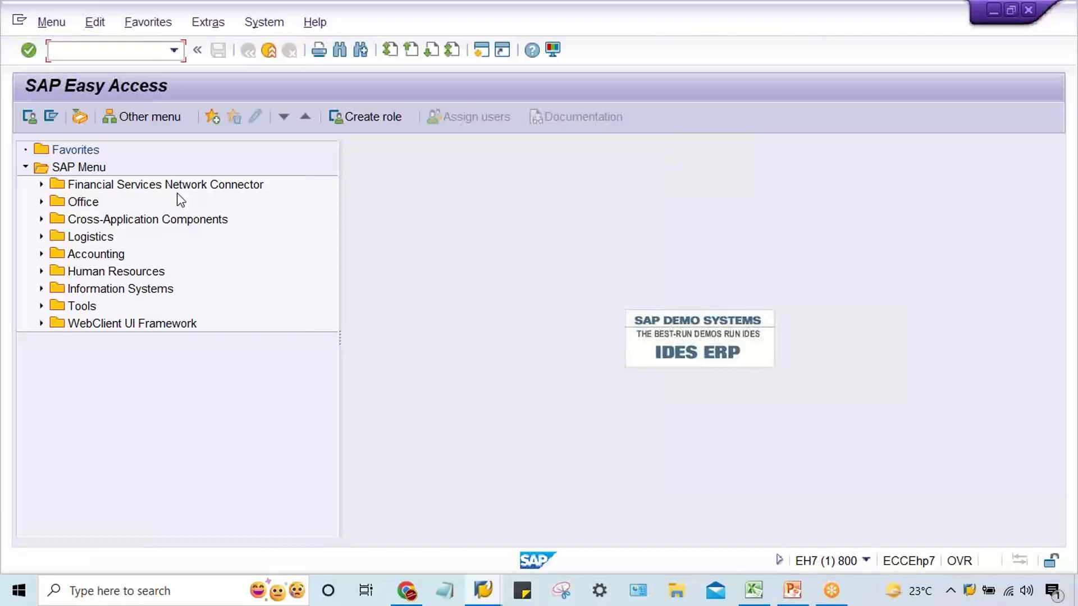
pyautogui.write('FBZP')
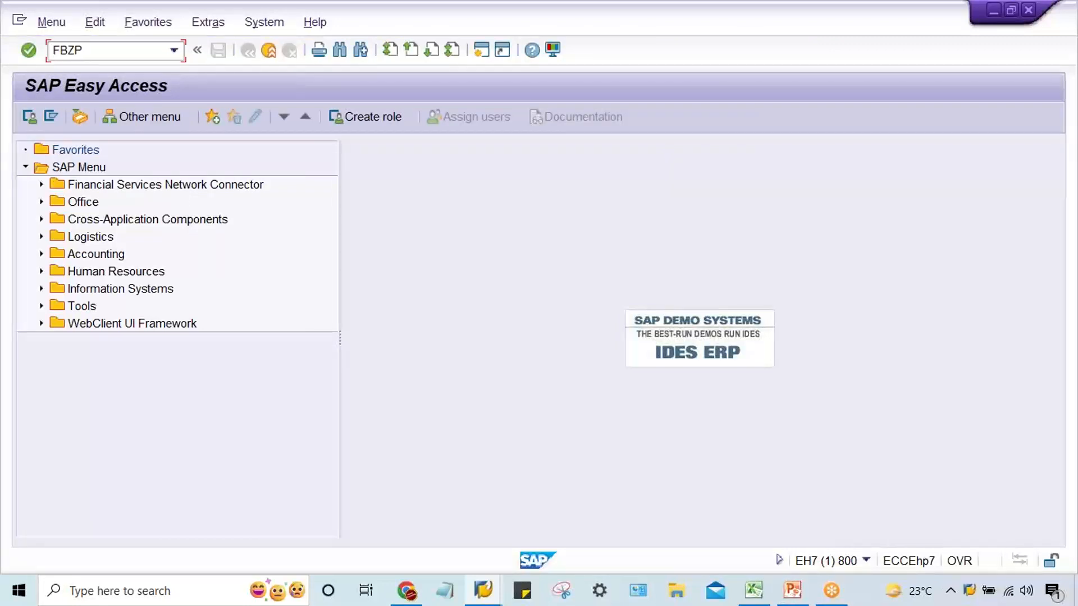
pyautogui.press('Return')
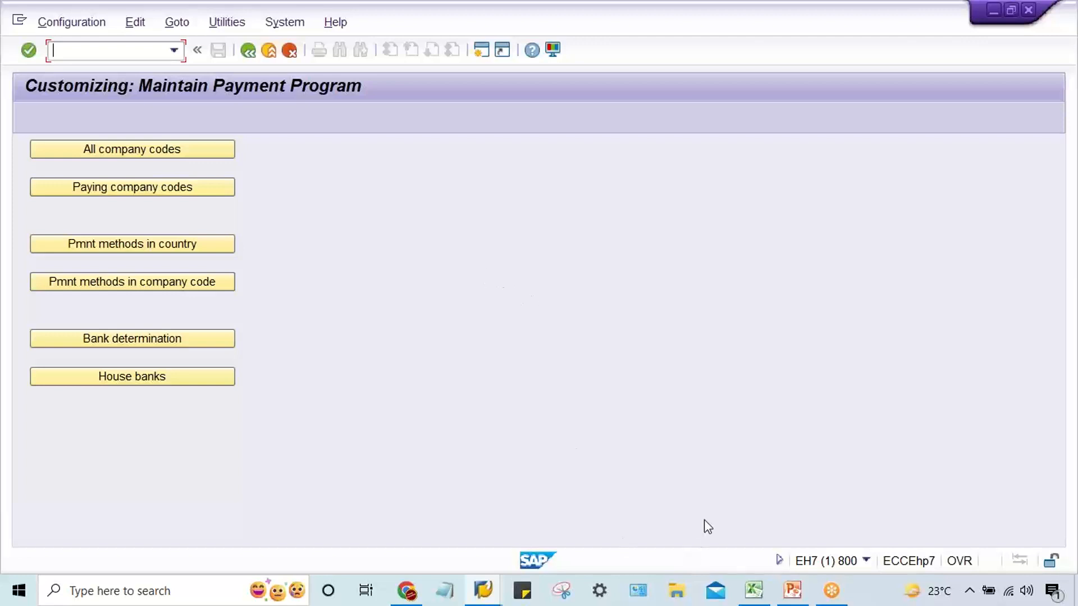
# - Switch back to the Excel workbook and widen column C of Sheet2 to about twice its width
pyautogui.click(754, 591)
pyautogui.click(171, 248)
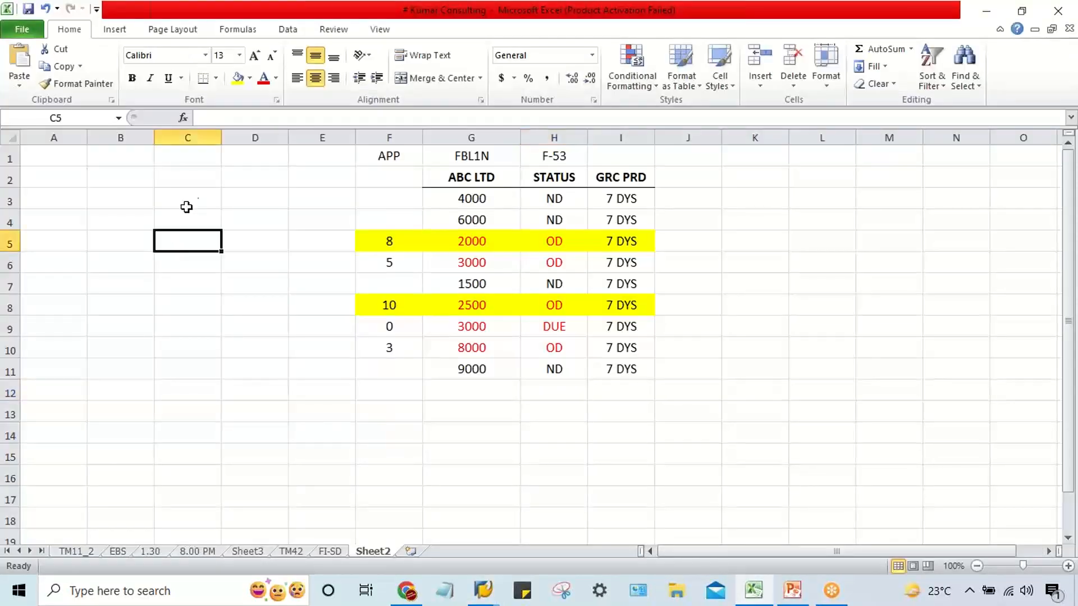
pyautogui.moveTo(221, 138); pyautogui.dragTo(284, 140)
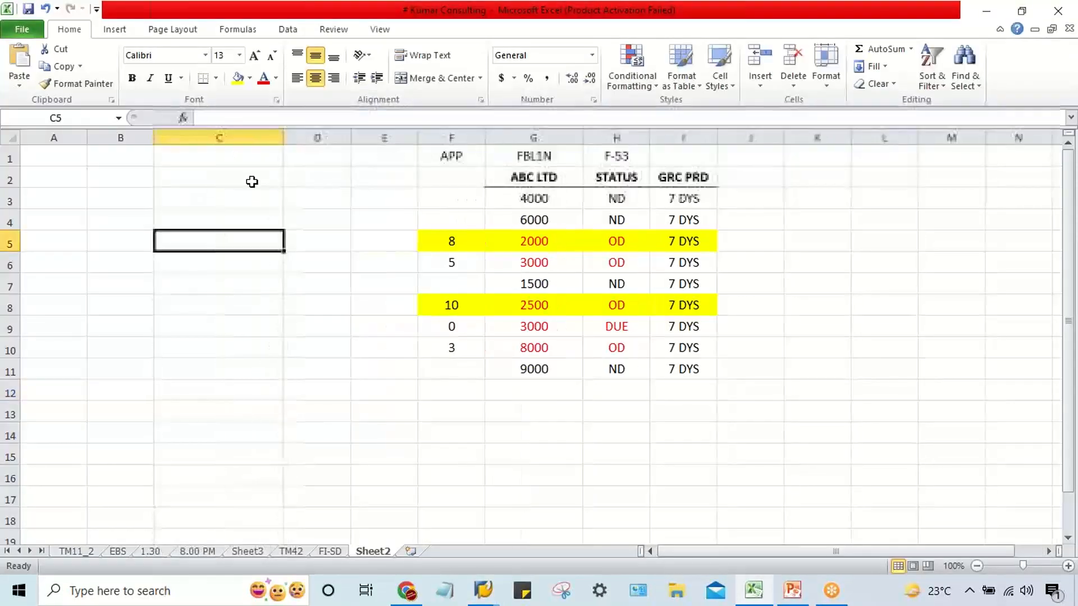
# - Enter Enterprise structure in cell C2 as the first item of the configuration list
pyautogui.click(216, 185)
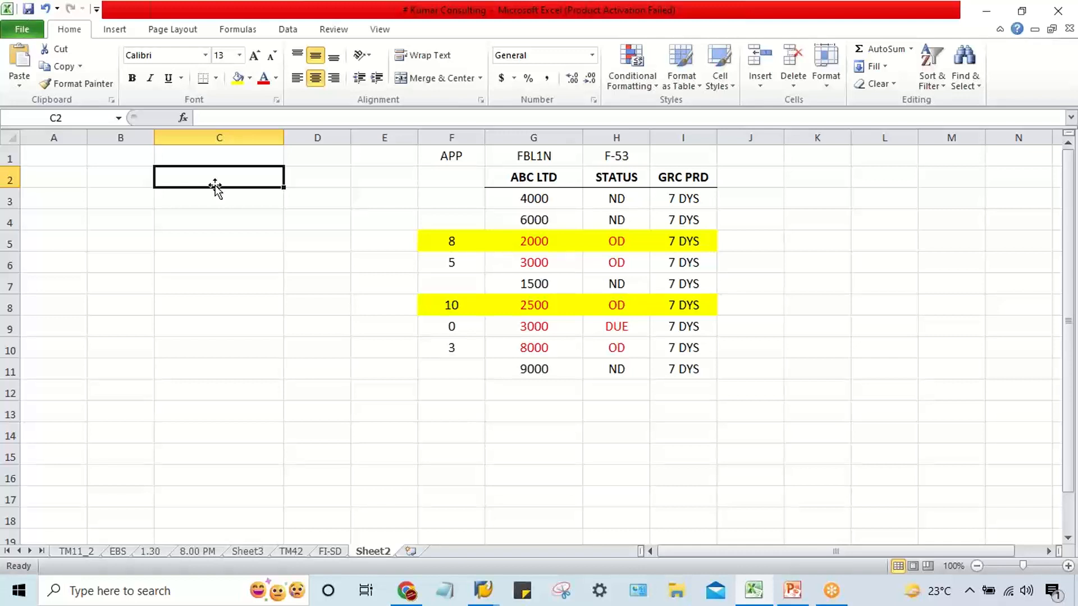
pyautogui.write('E')
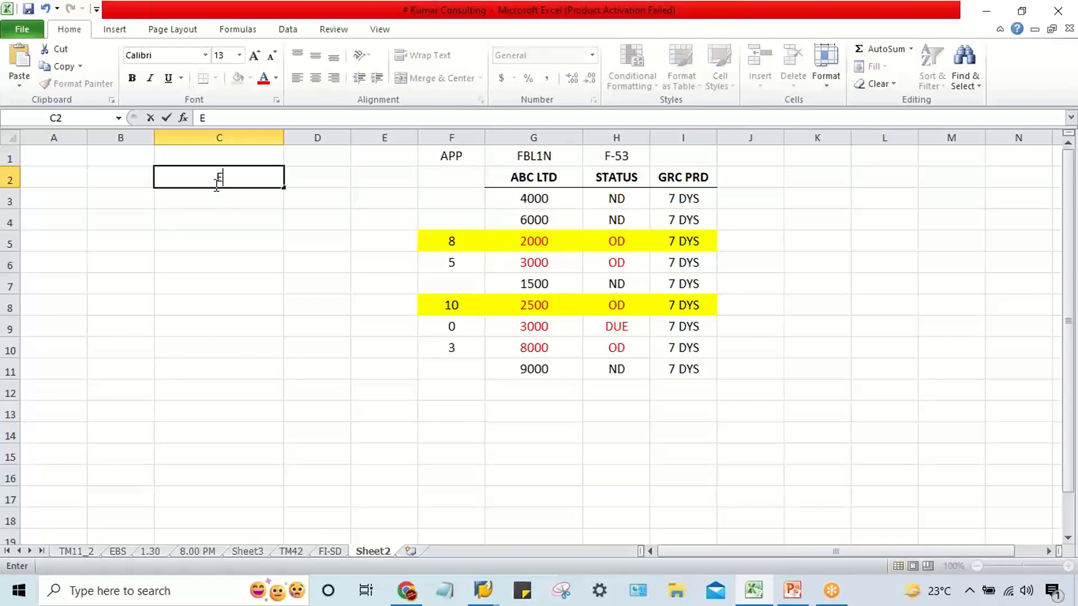
pyautogui.write('nterpris')
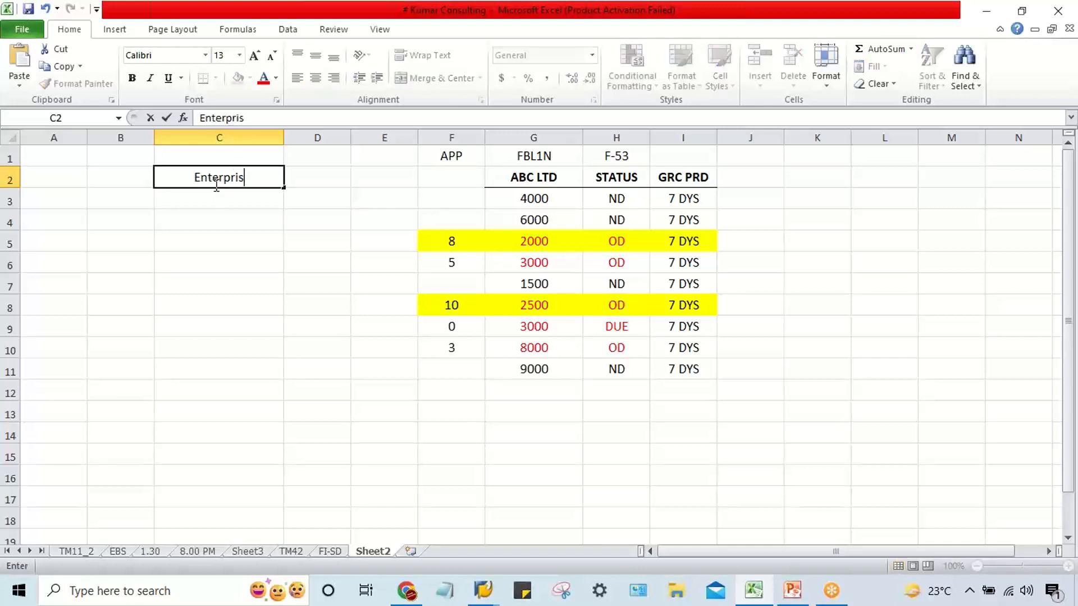
pyautogui.write('e struct')
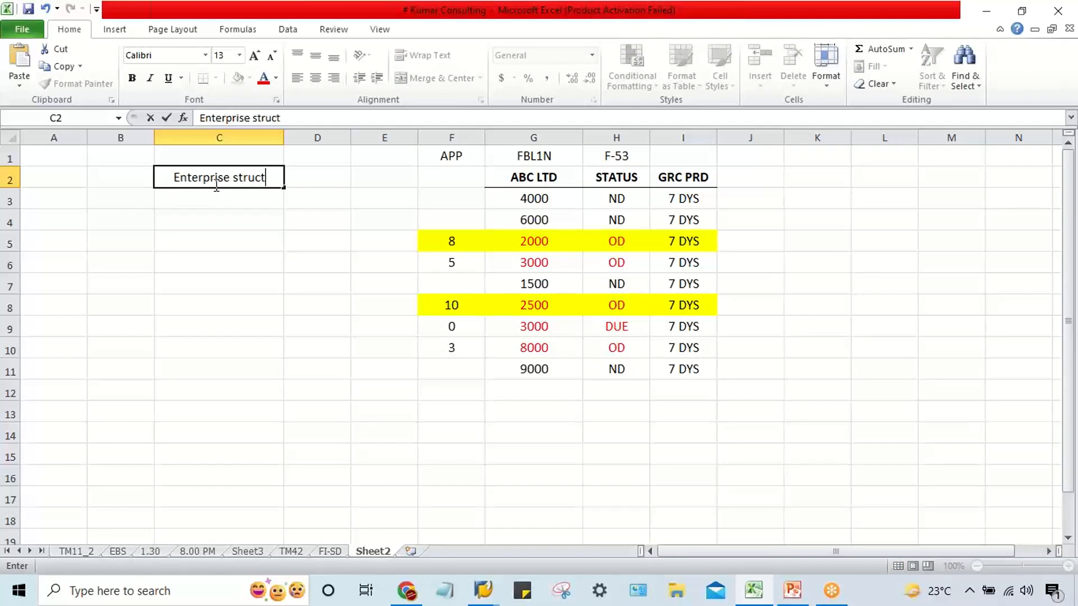
pyautogui.write('ure')
pyautogui.press('Return')
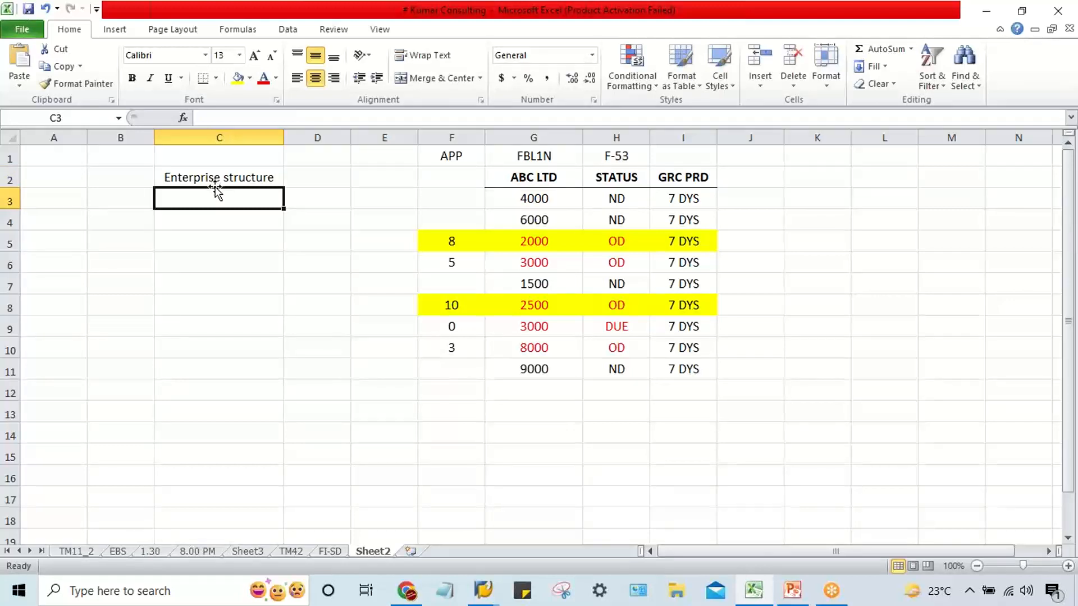
# - Add Basic Setting in C3 and G/L Setttings in C4 below the Enterprise structure entry
pyautogui.write('Ba')
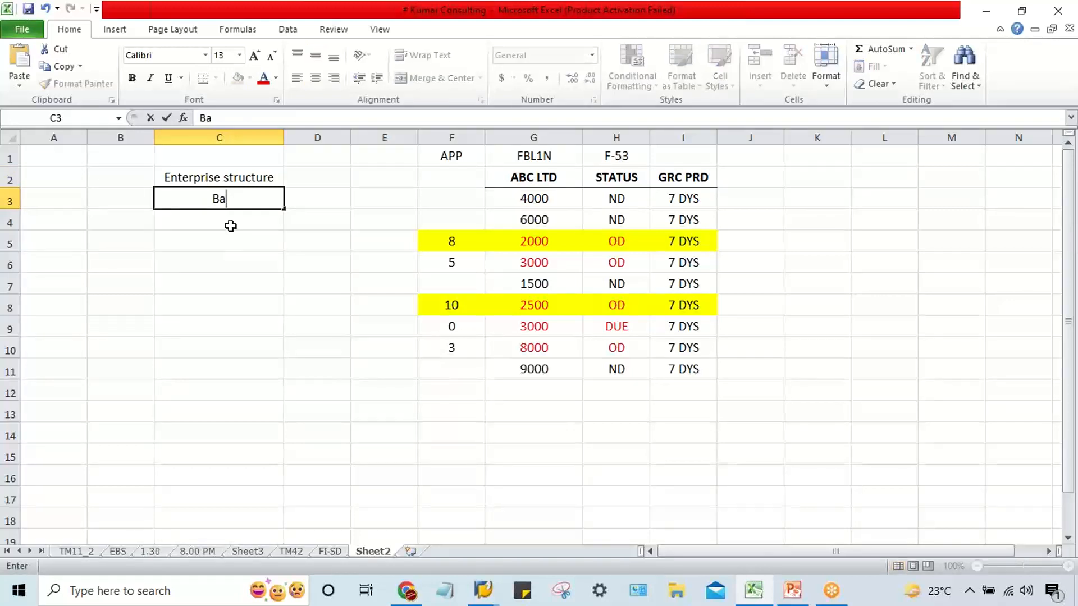
pyautogui.write('sic Setting')
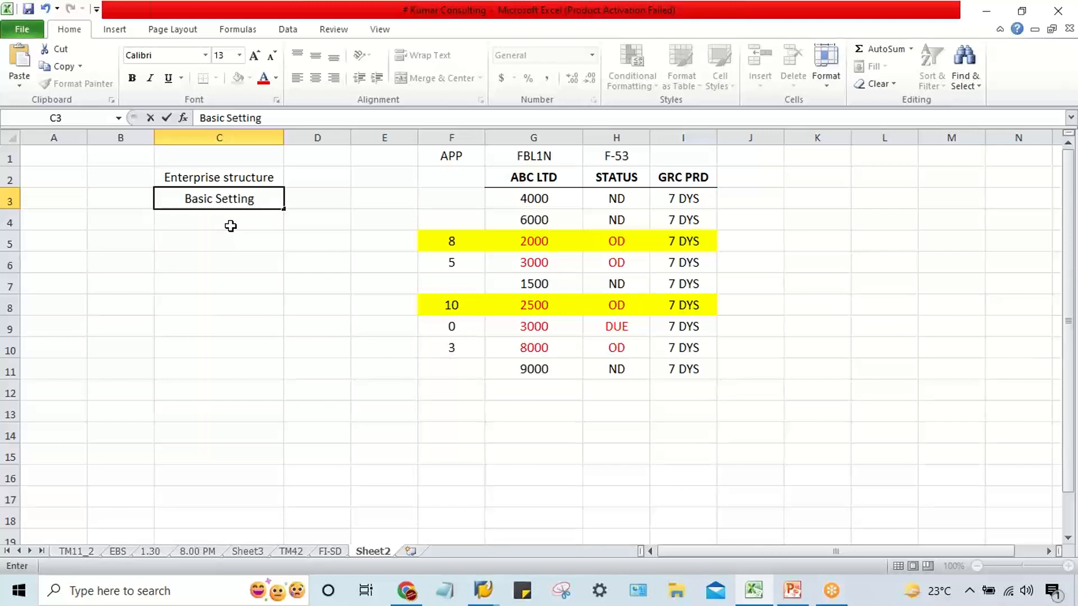
pyautogui.press('Return')
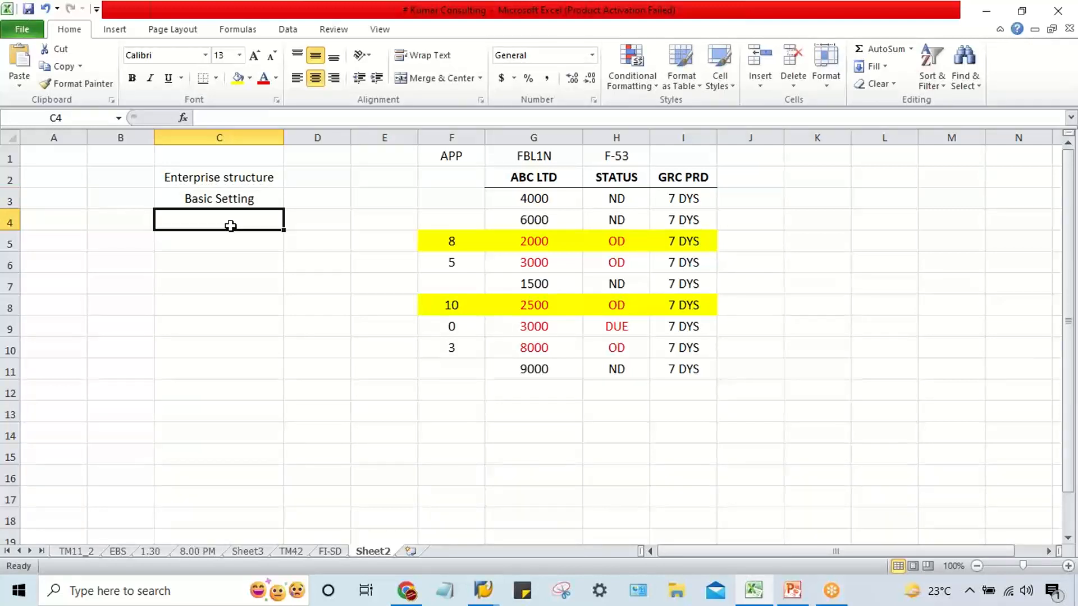
pyautogui.write('G/L')
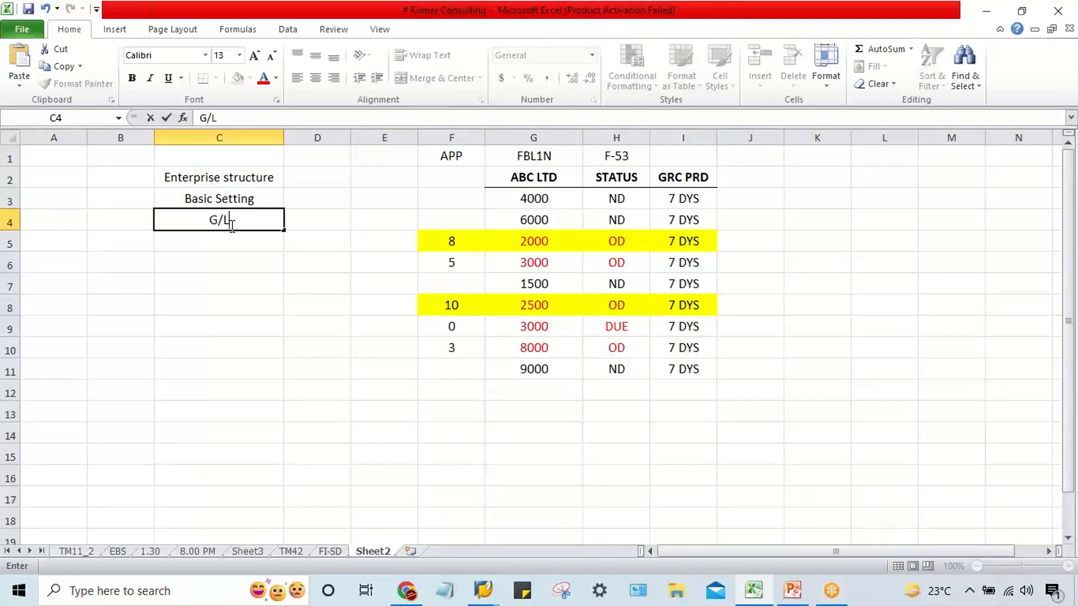
pyautogui.write(' Settto')
pyautogui.press('BackSpace')
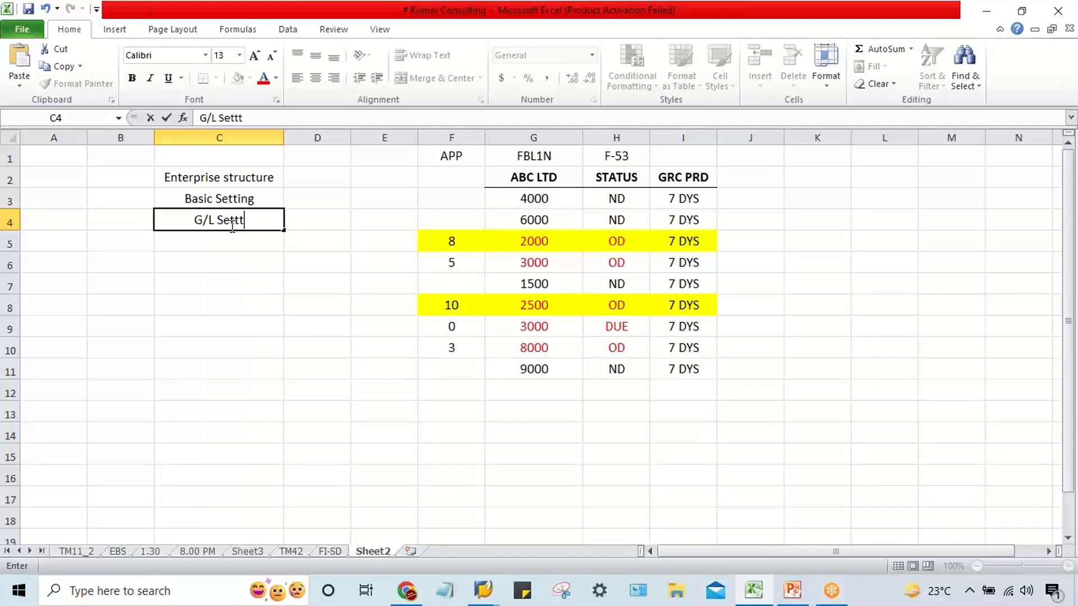
pyautogui.write('ings')
pyautogui.press('Return')
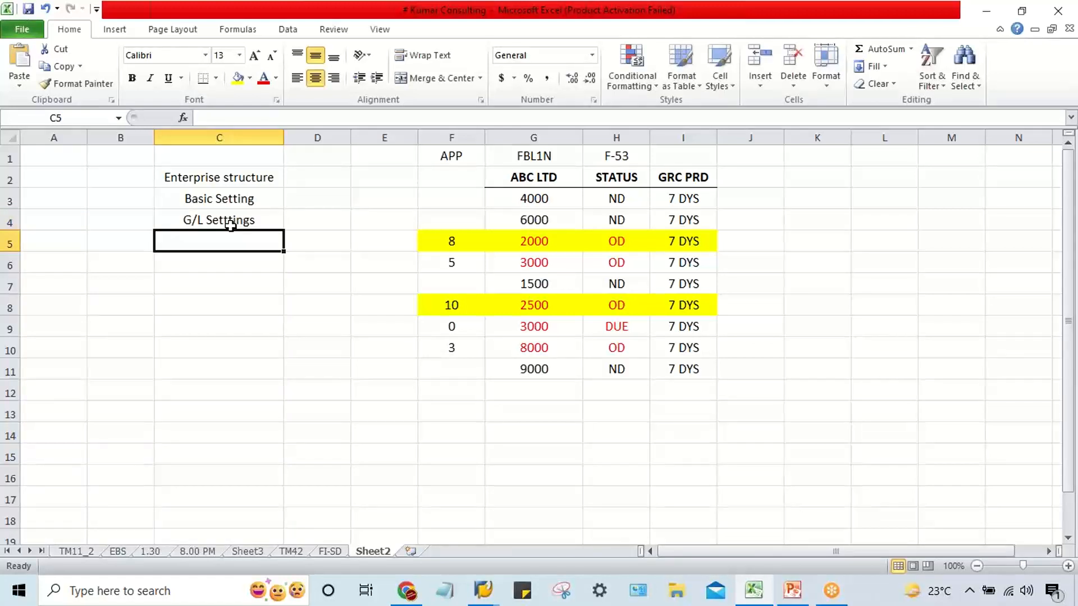
# - Add AP_Basic setting in C5 as the next item of the configuration list
pyautogui.write('AP')
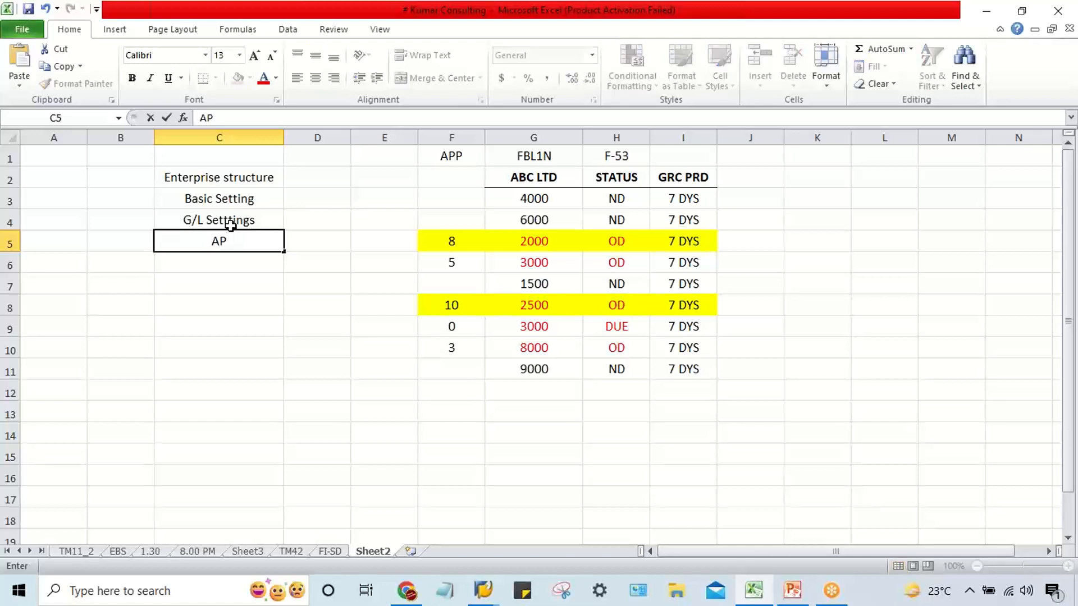
pyautogui.write('_Basc')
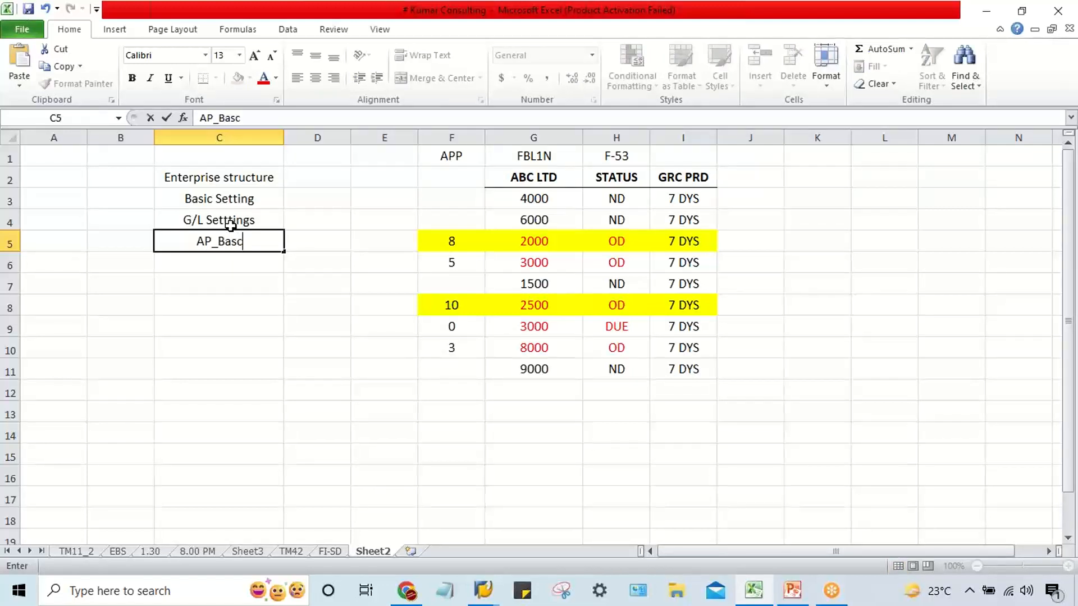
pyautogui.press('BackSpace')
pyautogui.write('ic setting')
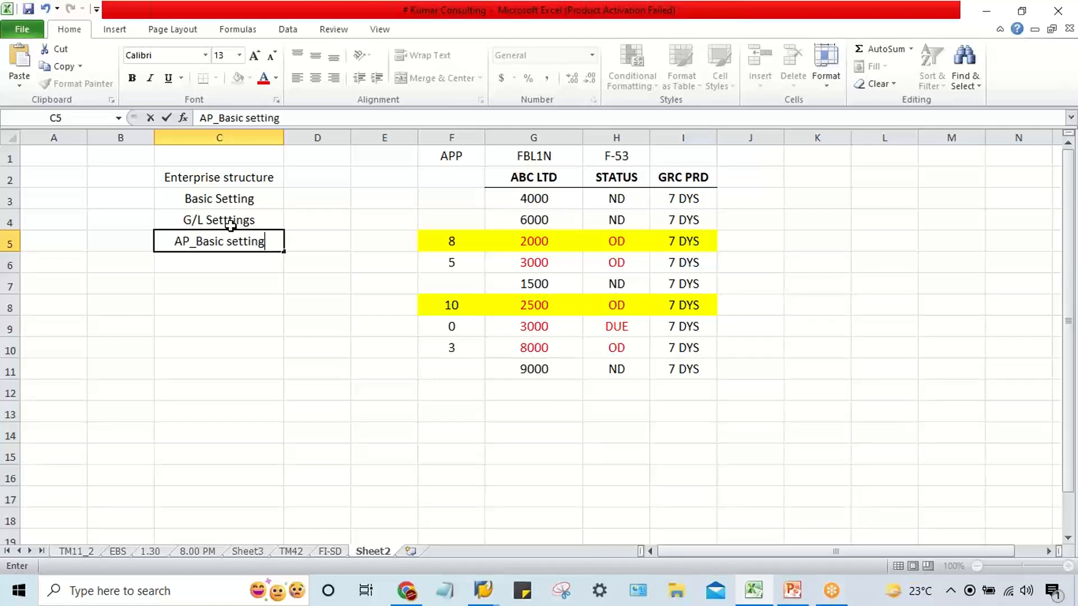
pyautogui.press('Return')
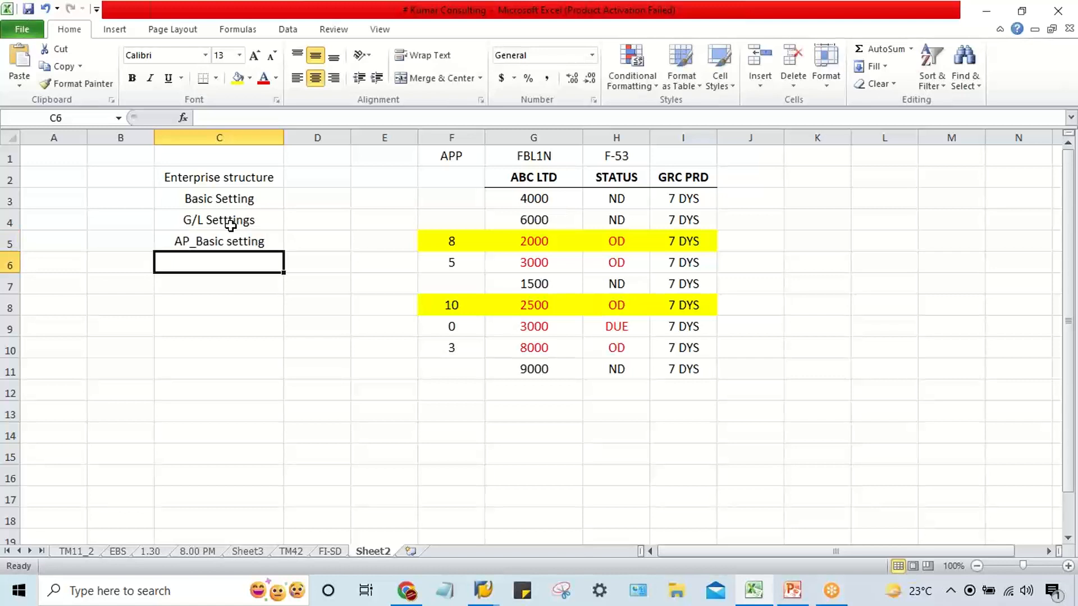
# - Review the configuration items in C2:C5, from Enterprise structure through the basic and G/L settings to AP_Basic setting
pyautogui.click(258, 322)
pyautogui.click(239, 223)
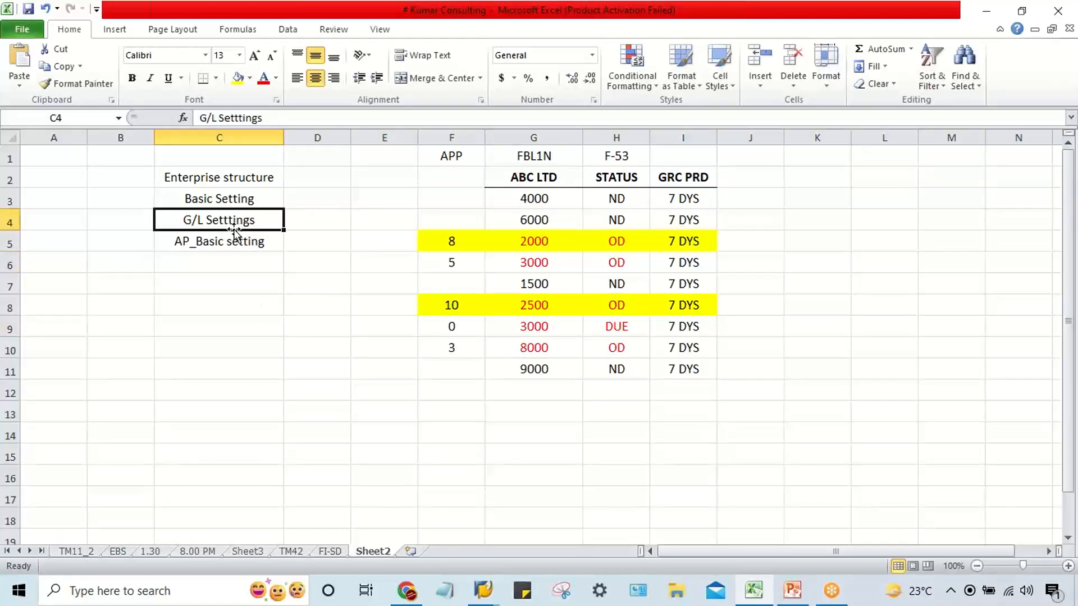
pyautogui.click(231, 178)
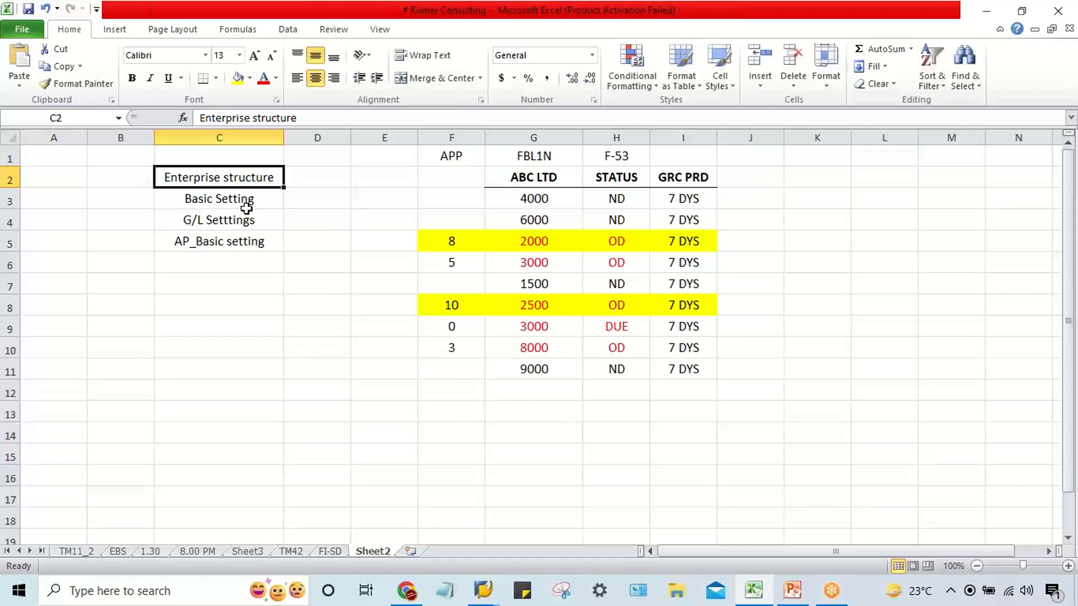
pyautogui.moveTo(250, 174); pyautogui.dragTo(253, 202)
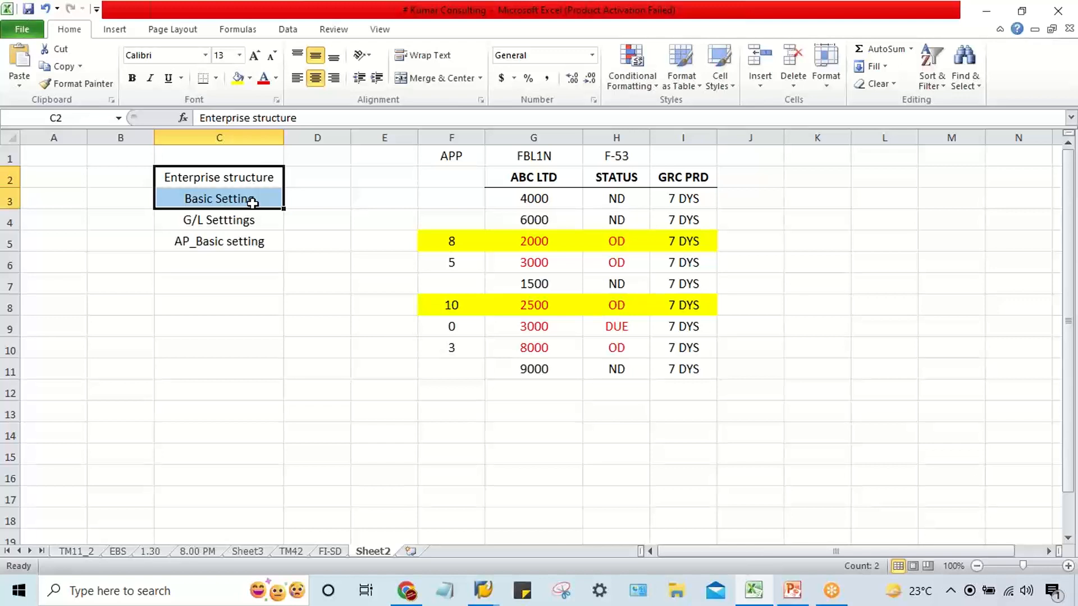
pyautogui.click(229, 183)
pyautogui.click(242, 206)
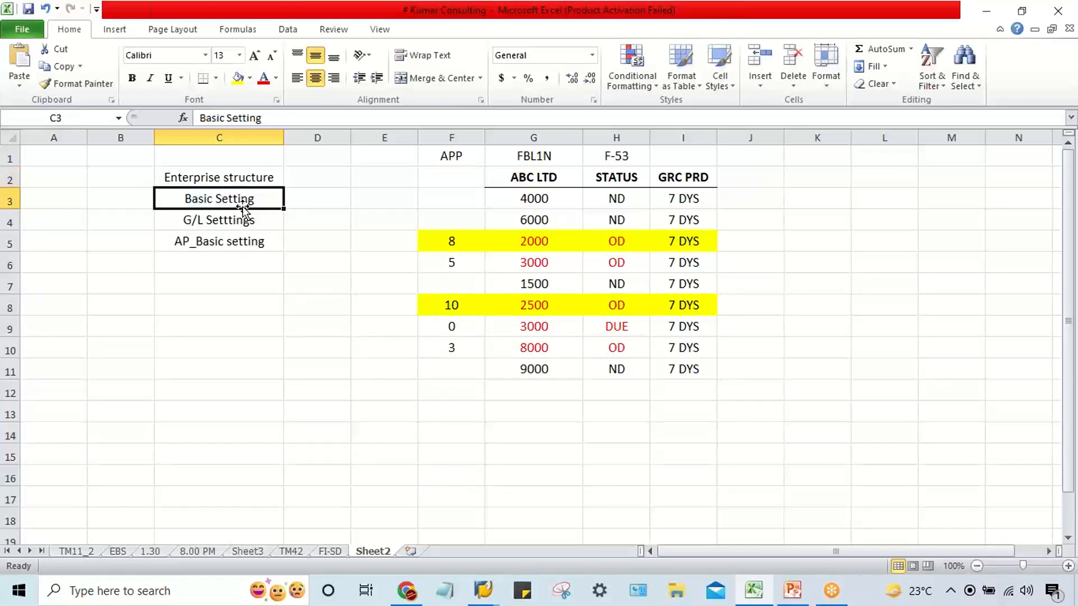
pyautogui.click(246, 226)
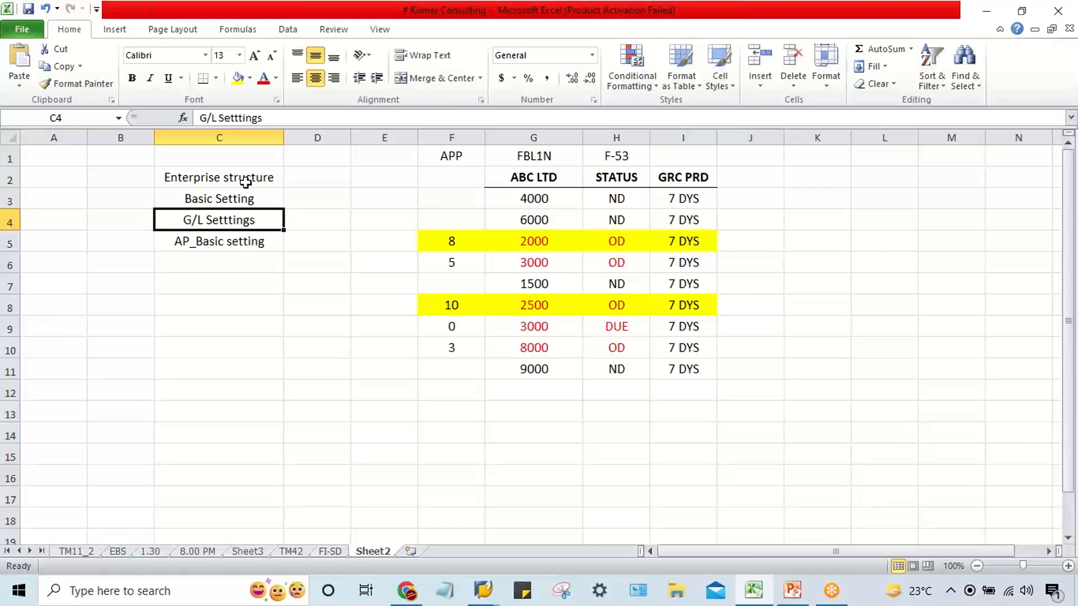
pyautogui.moveTo(243, 180); pyautogui.dragTo(245, 210)
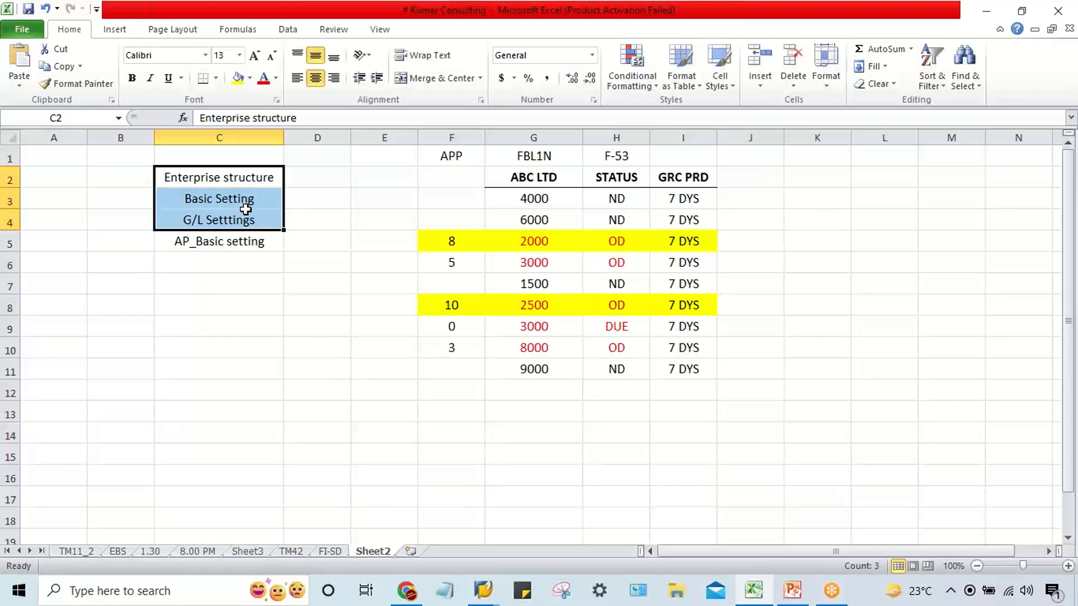
pyautogui.click(217, 242)
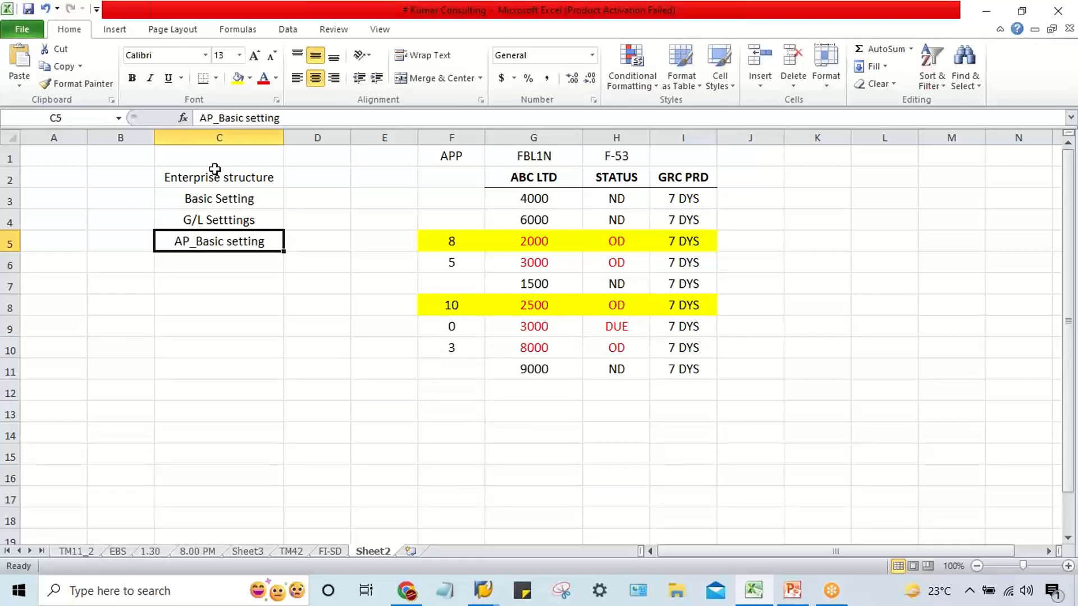
# - Highlight the four prerequisite settings in C2:C5 to go over them as a group
pyautogui.moveTo(219, 176); pyautogui.dragTo(228, 244)
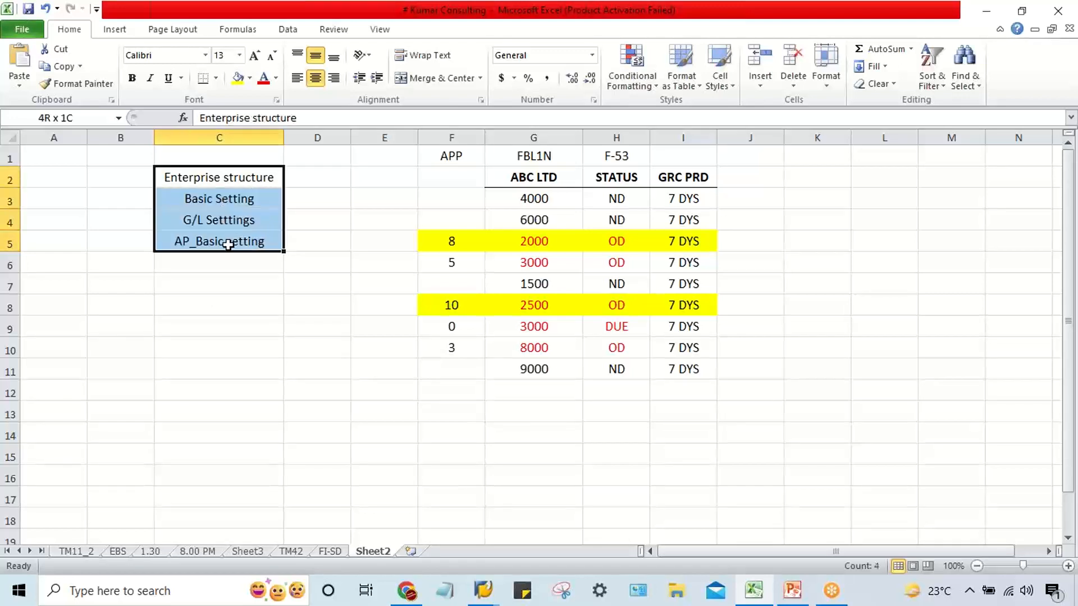
pyautogui.moveTo(228, 245); pyautogui.dragTo(228, 245)
pyautogui.click(221, 292)
pyautogui.moveTo(209, 176); pyautogui.dragTo(217, 247)
# - Number the rows from 1 to 12 in B7:B18 with a filled series
pyautogui.click(184, 285)
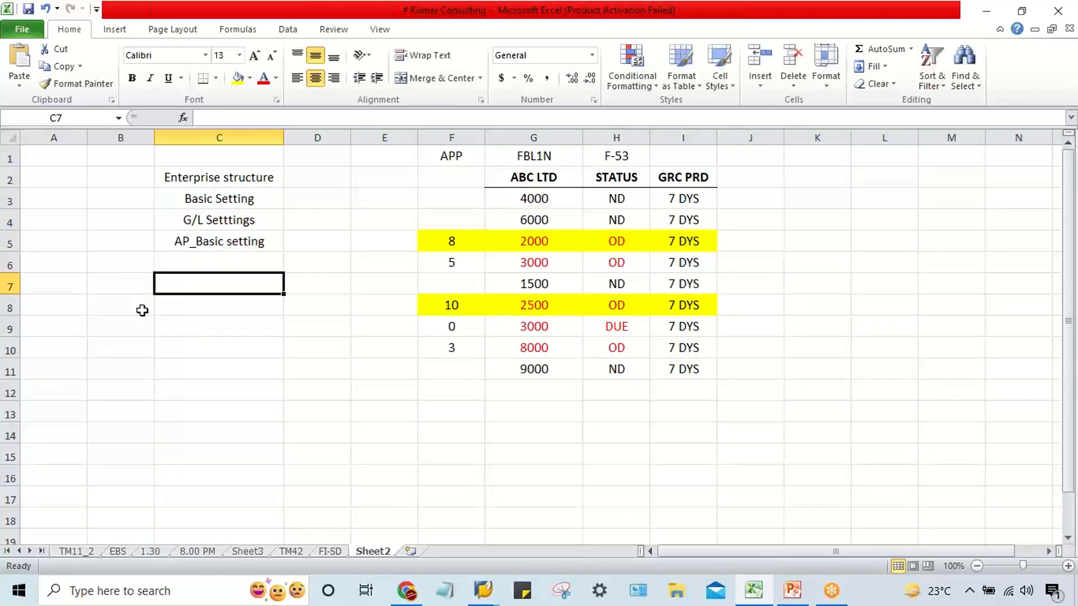
pyautogui.press('Left')
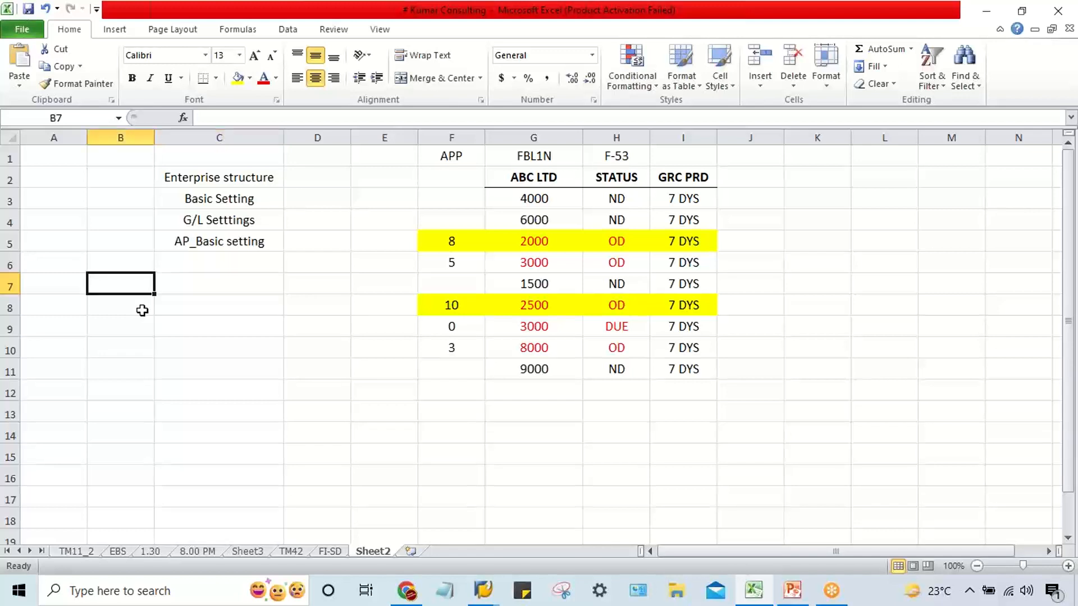
pyautogui.write('1')
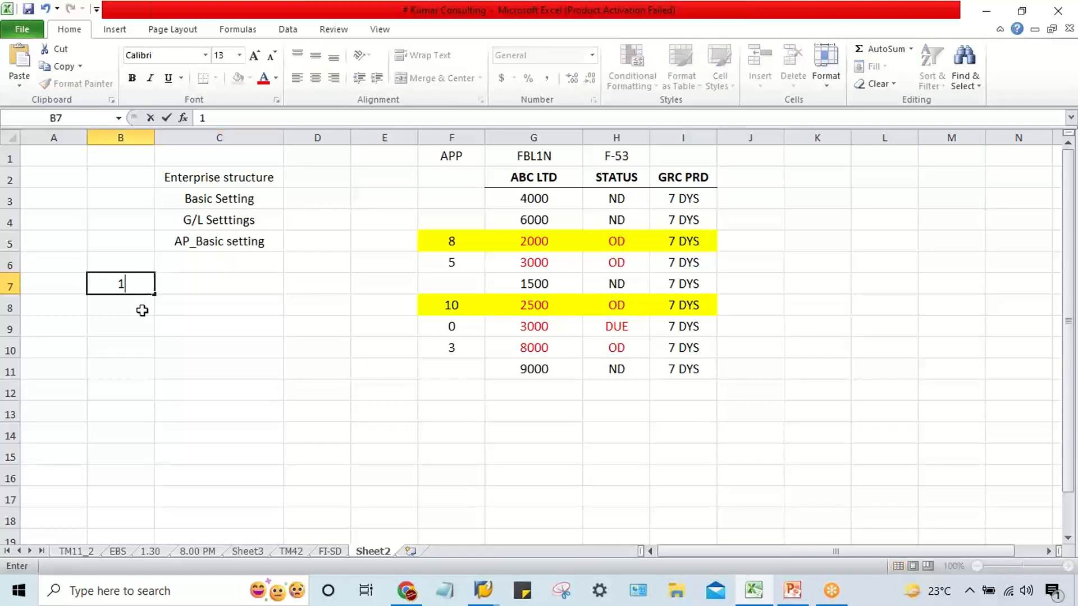
pyautogui.press('Right')
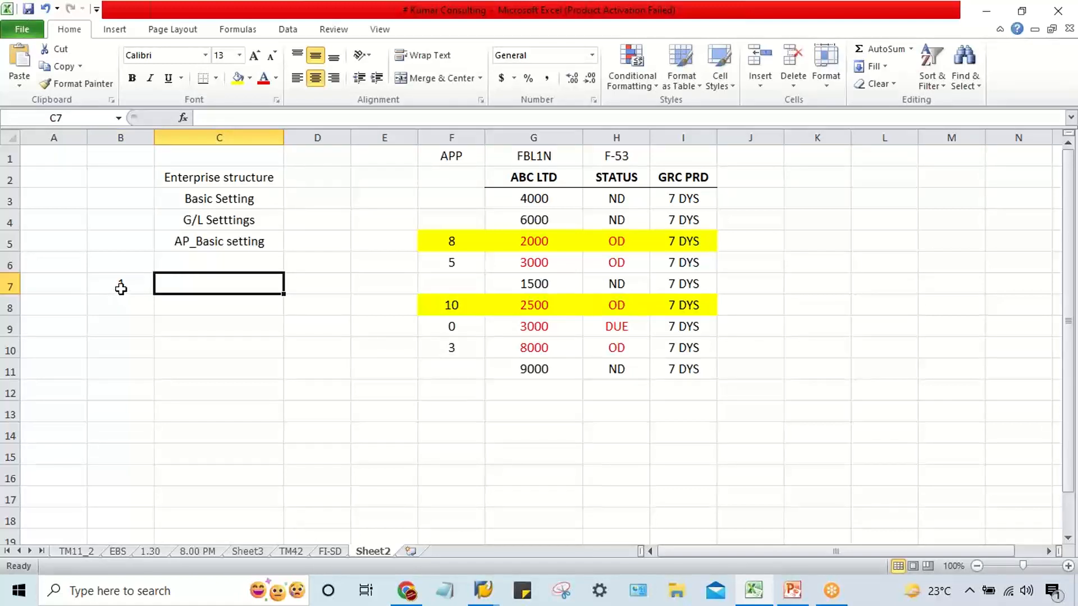
pyautogui.click(121, 285)
pyautogui.moveTo(153, 297); pyautogui.dragTo(152, 535)
pyautogui.scroll(-2, 151, 536)
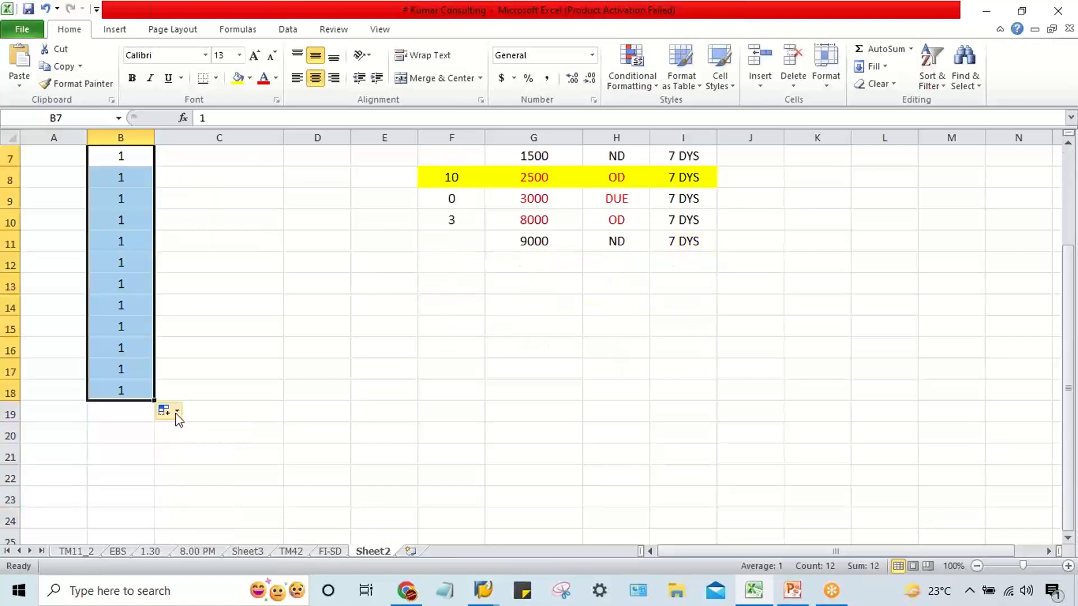
pyautogui.click(171, 417)
pyautogui.click(196, 448)
pyautogui.scroll(2, 229, 380)
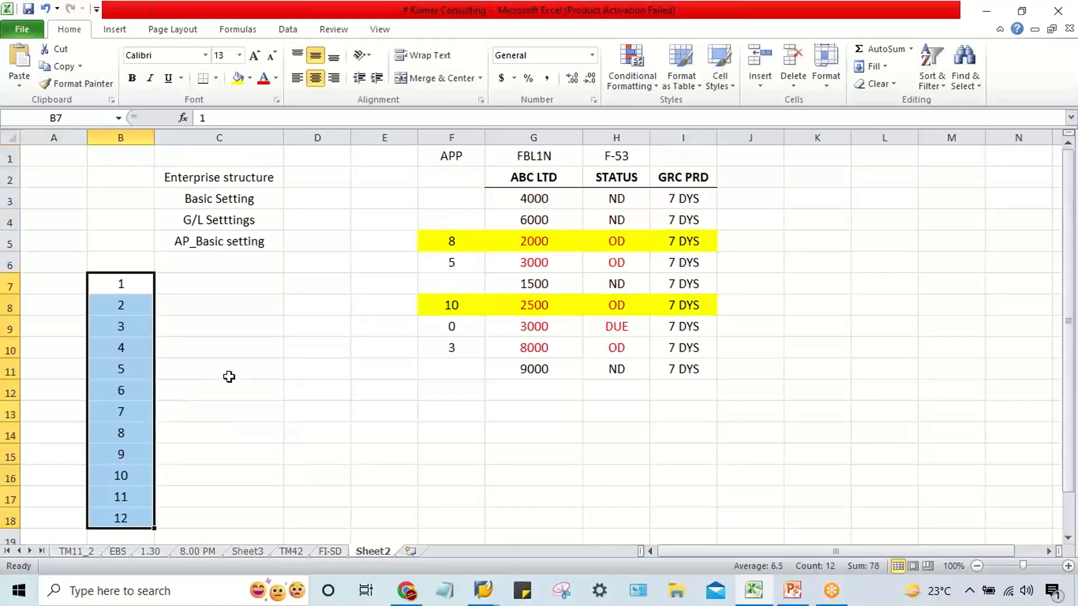
# - Enter Create Comp. code in C7 as item 1, with transaction code OX02 beside it in D7
pyautogui.click(201, 282)
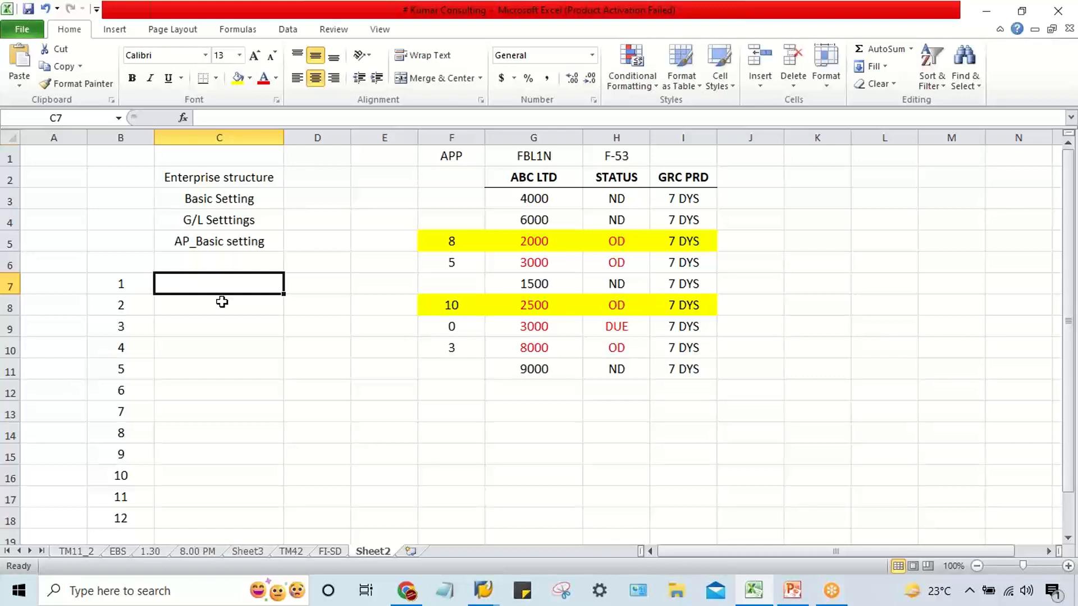
pyautogui.write('Create ')
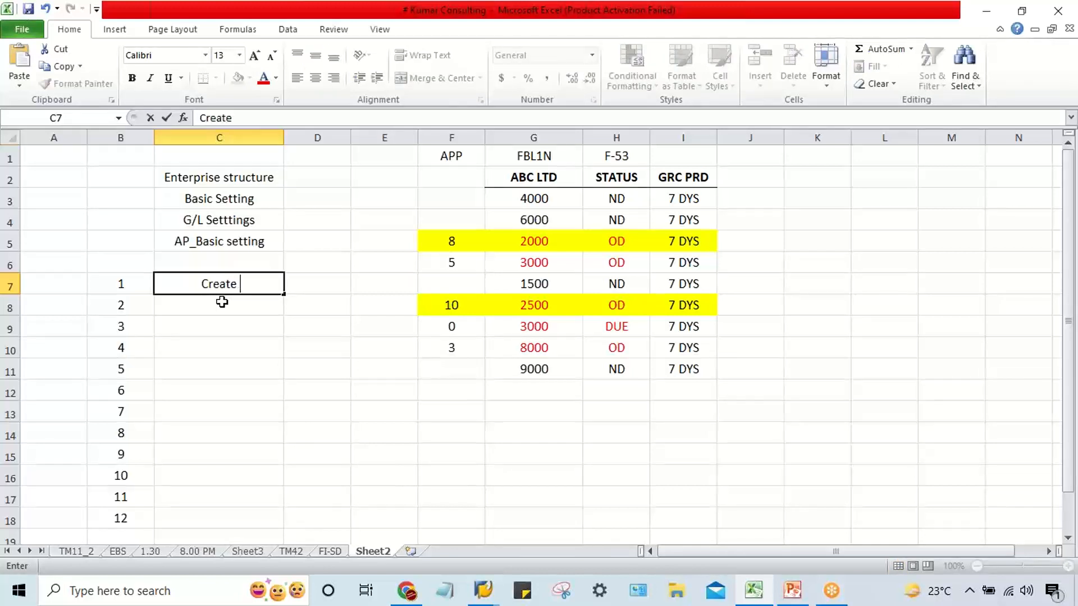
pyautogui.write('Comp')
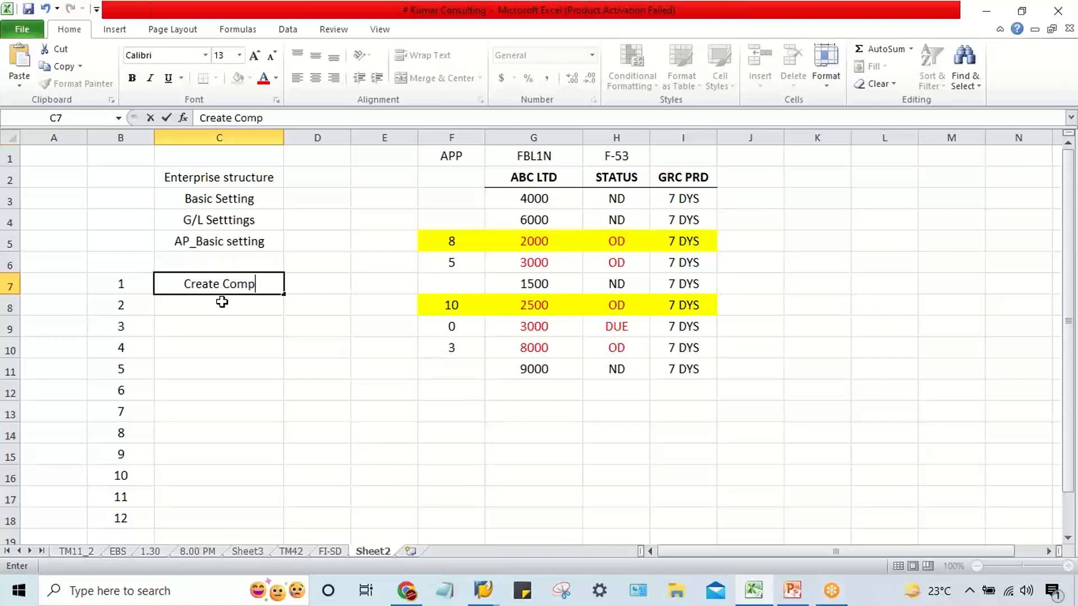
pyautogui.write('. code')
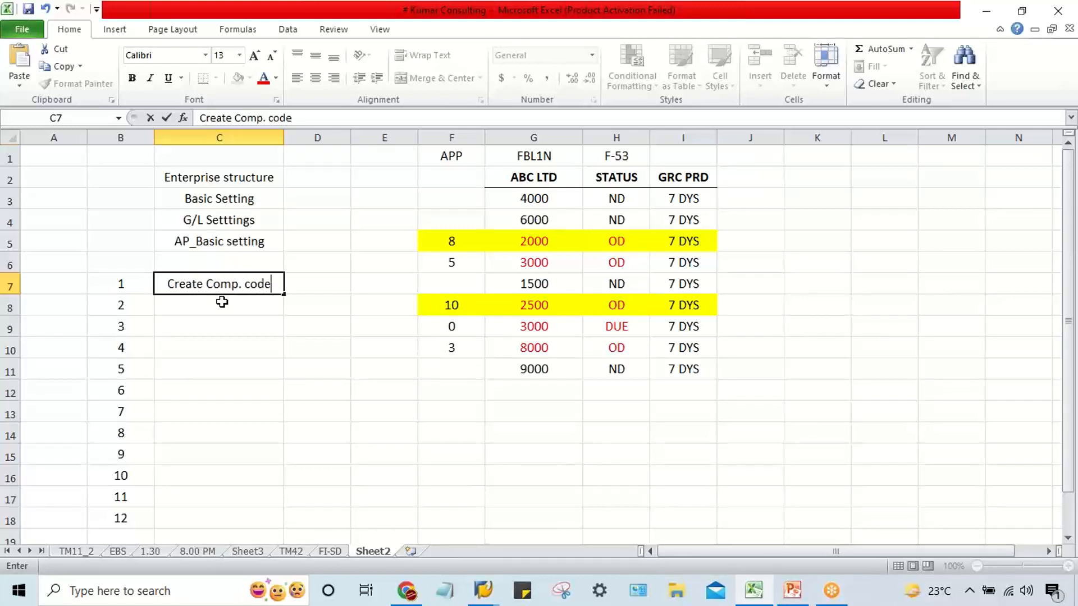
pyautogui.press('Tab')
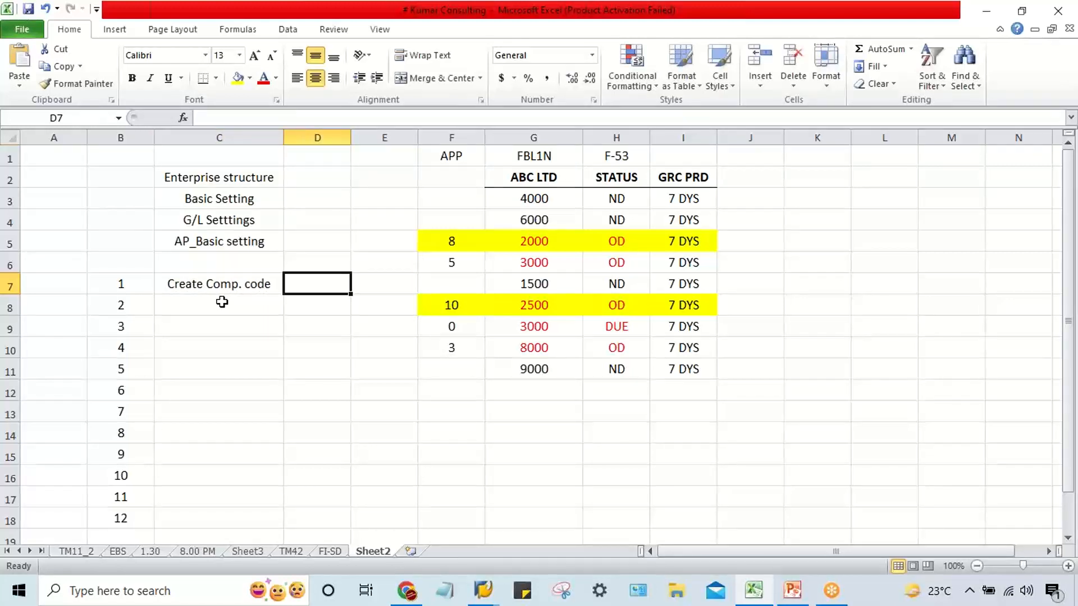
pyautogui.write('O')
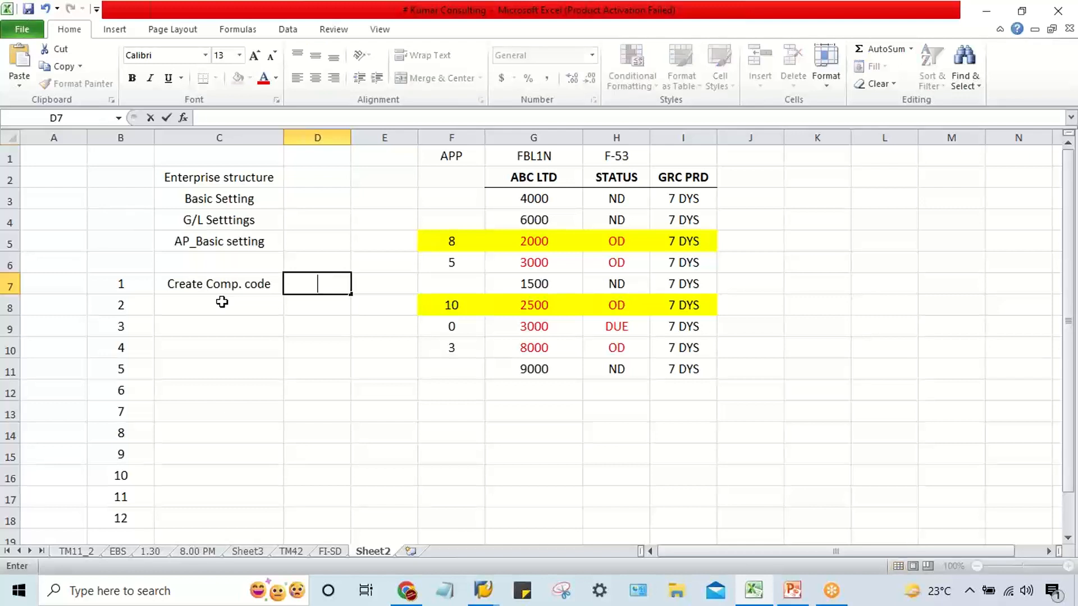
pyautogui.write('X02')
pyautogui.click(222, 302)
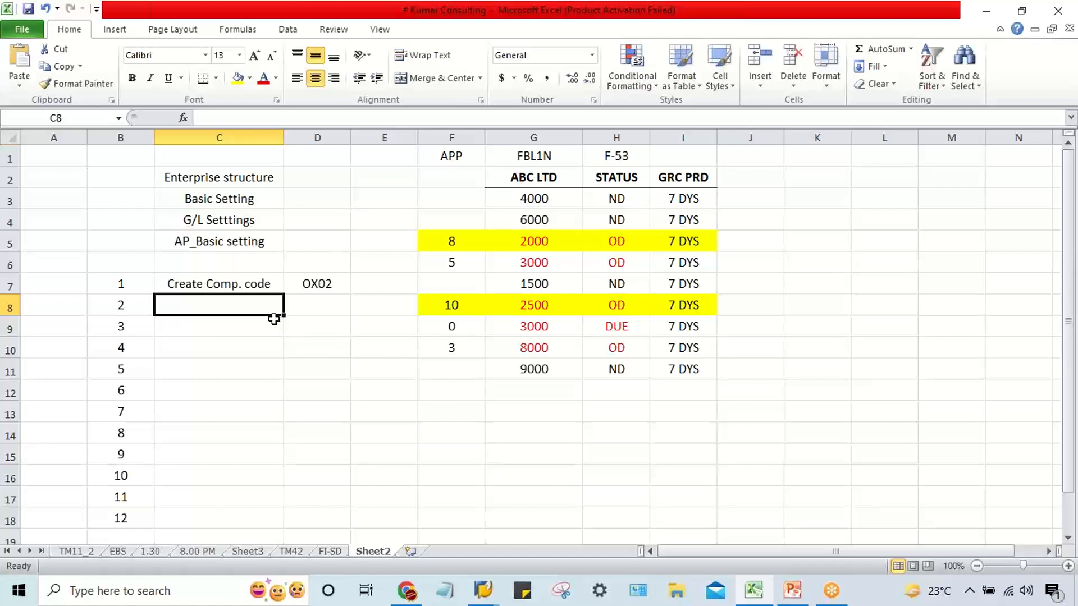
# - Compare the company code entry in row 7 with the Enterprise structure and Basic Setting items in C2:C3
pyautogui.click(239, 287)
pyautogui.click(298, 287)
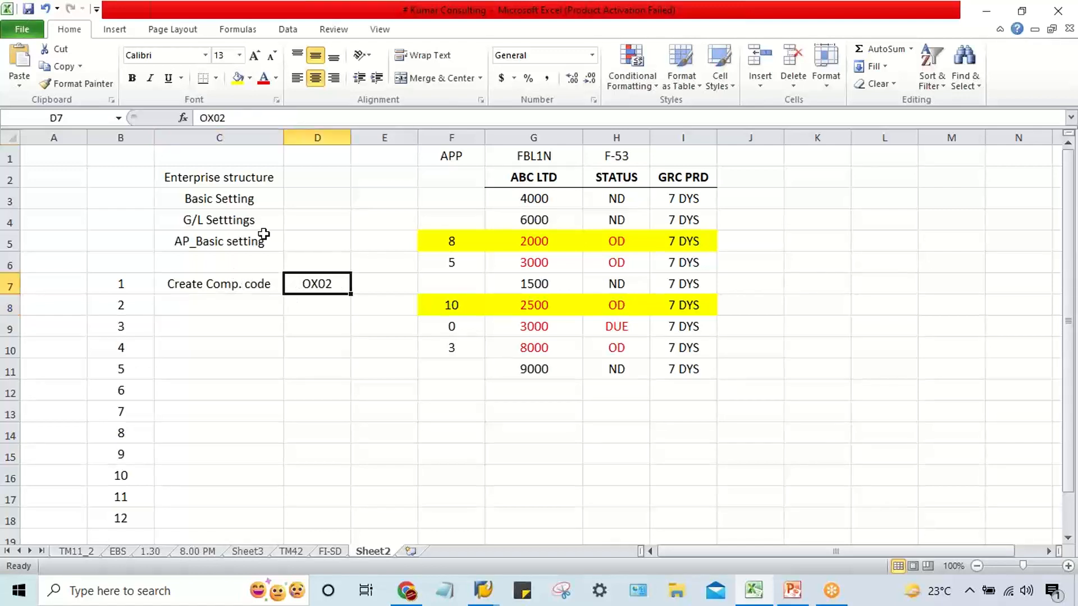
pyautogui.click(248, 182)
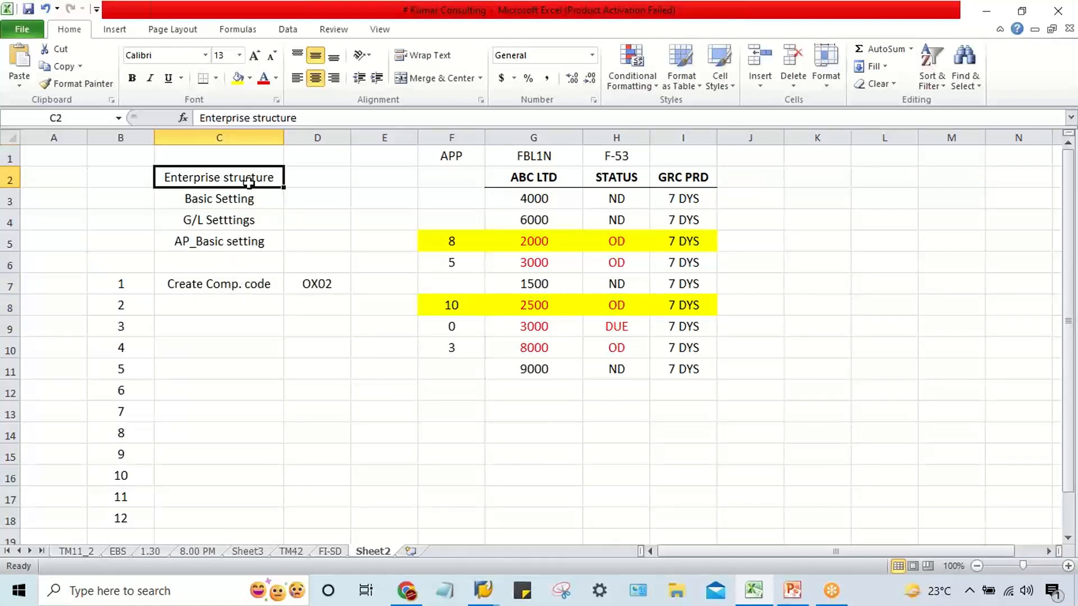
pyautogui.click(248, 198)
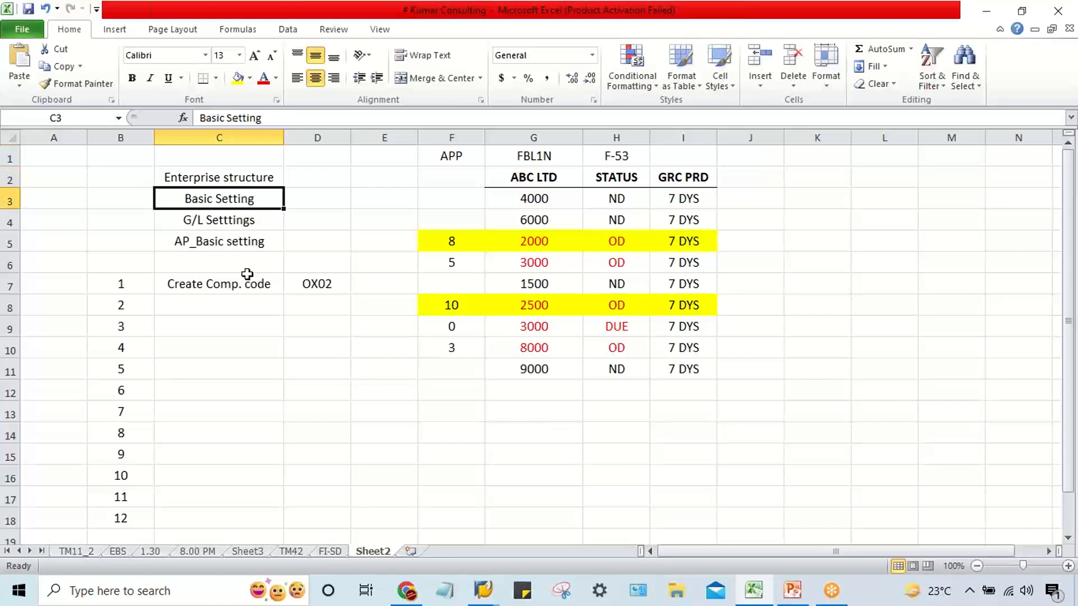
# - Enter Create PPV in C8 as item 2, with transaction code OBBO in D8
pyautogui.click(225, 305)
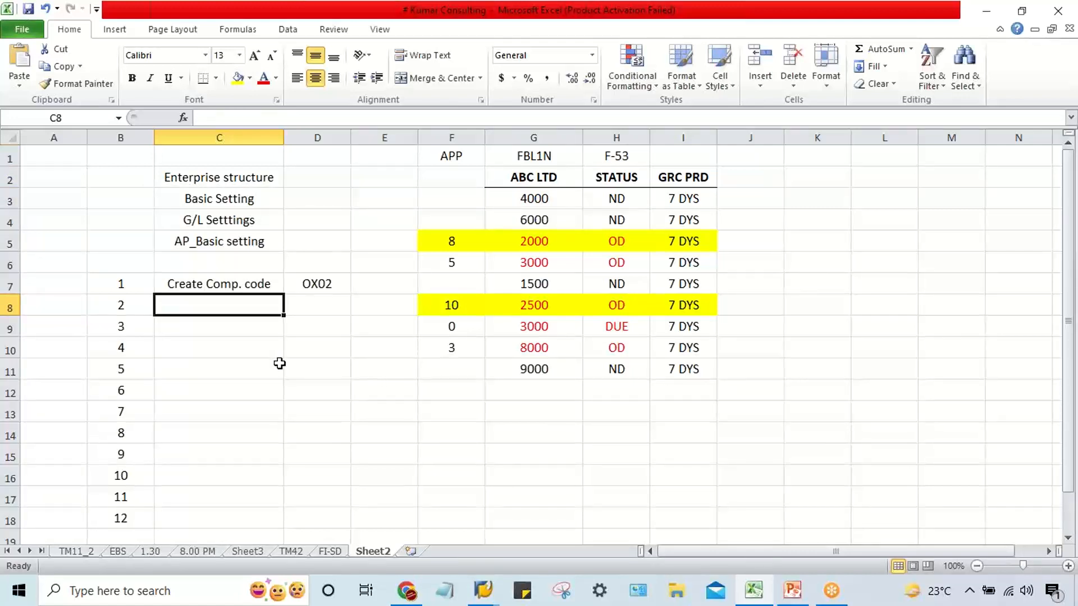
pyautogui.write('Cer')
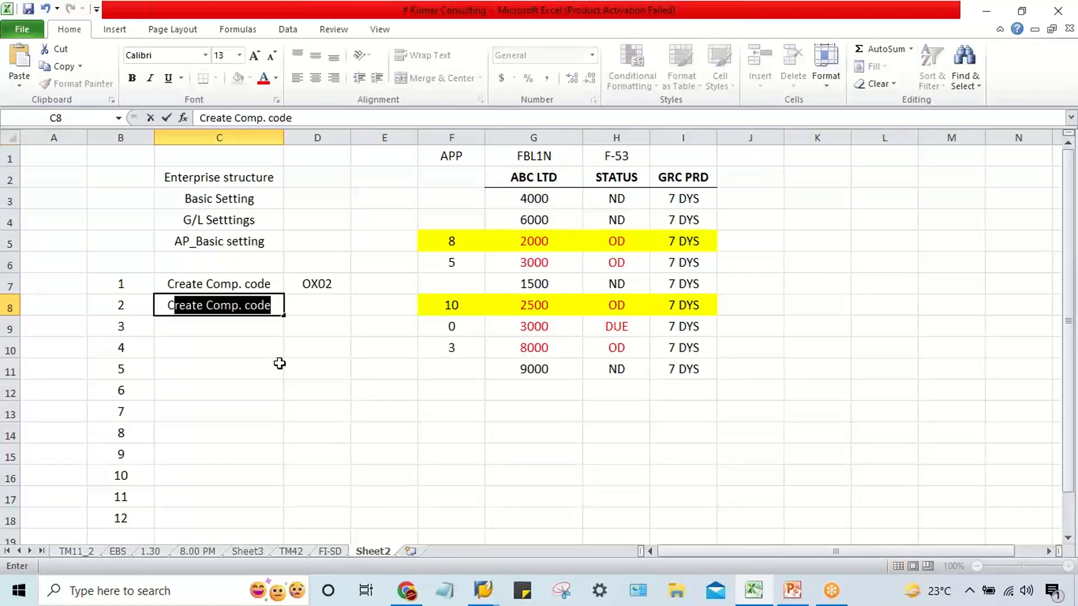
pyautogui.press('BackSpace')
pyautogui.press('BackSpace')
pyautogui.write('reate PPV')
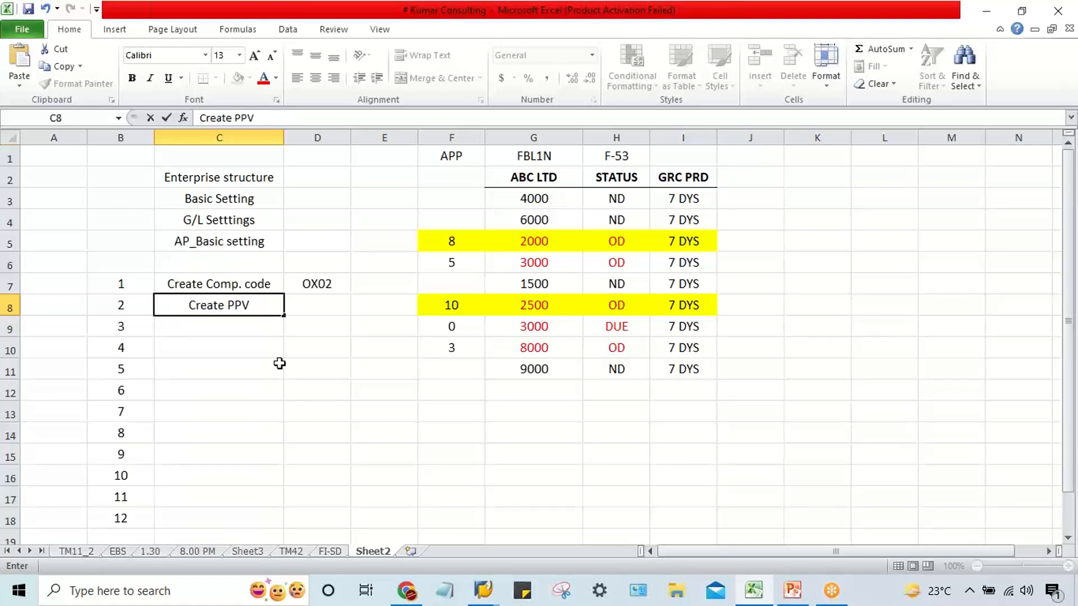
pyautogui.press('Tab')
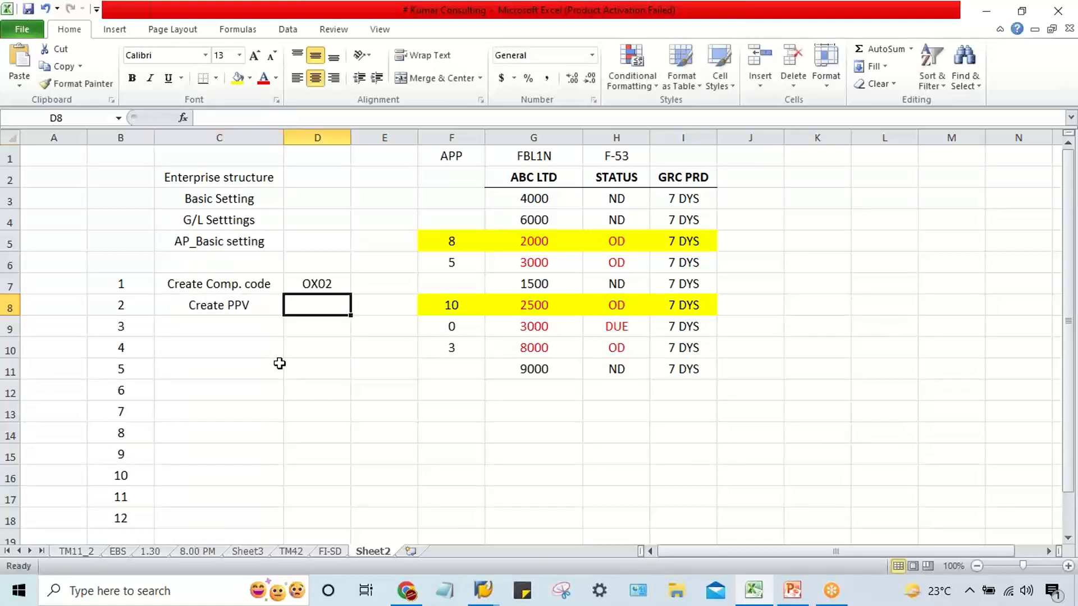
pyautogui.write('OB')
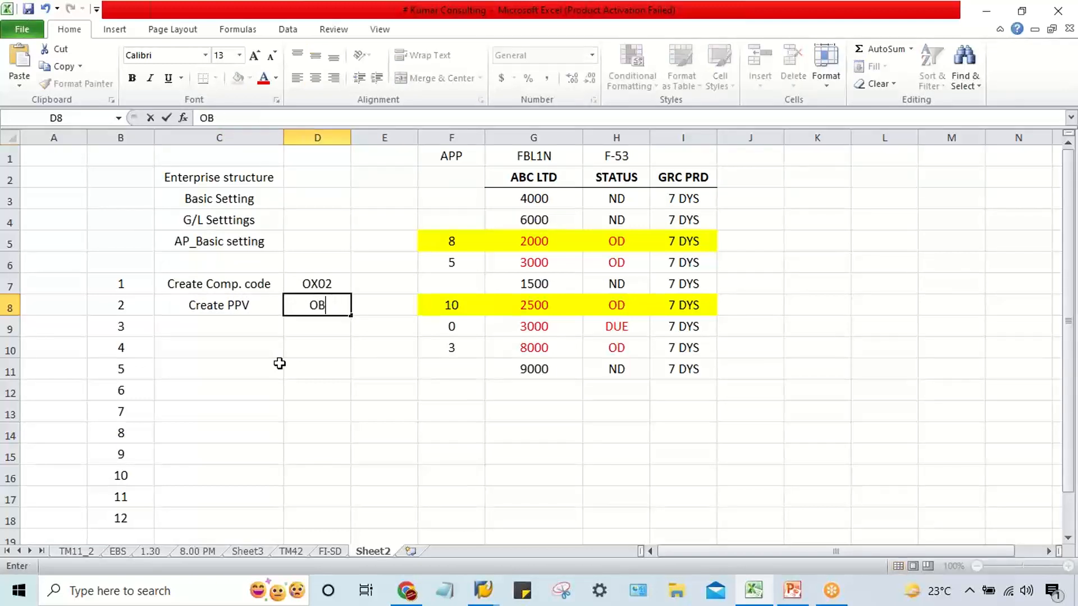
pyautogui.write('BO')
pyautogui.press('Return')
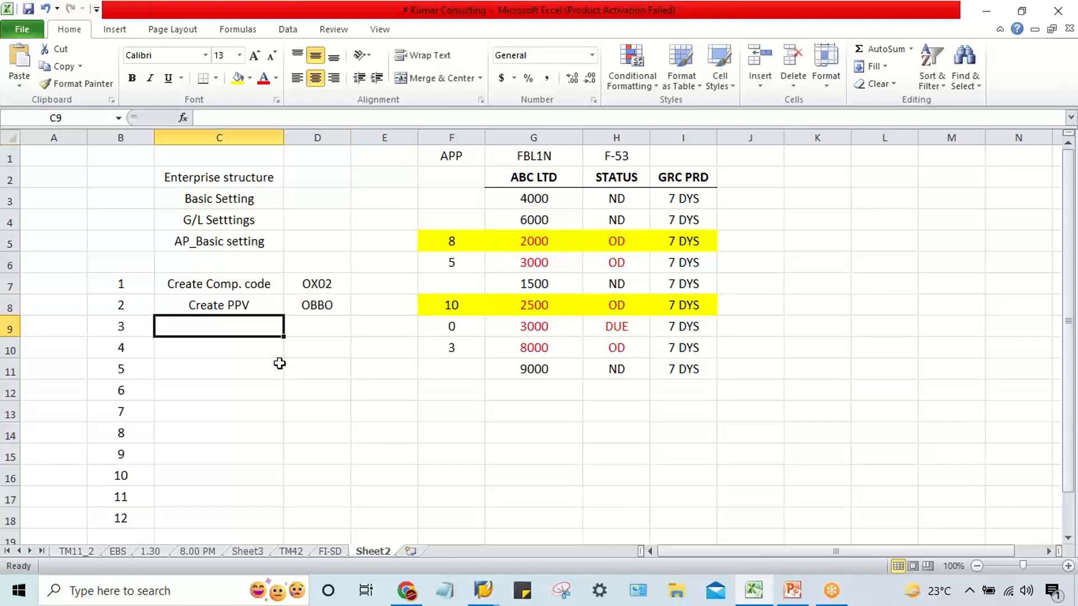
# - Enter Assign PPV to CC in C9 as item 3, with transaction code OBBP in D9
pyautogui.write('Ass')
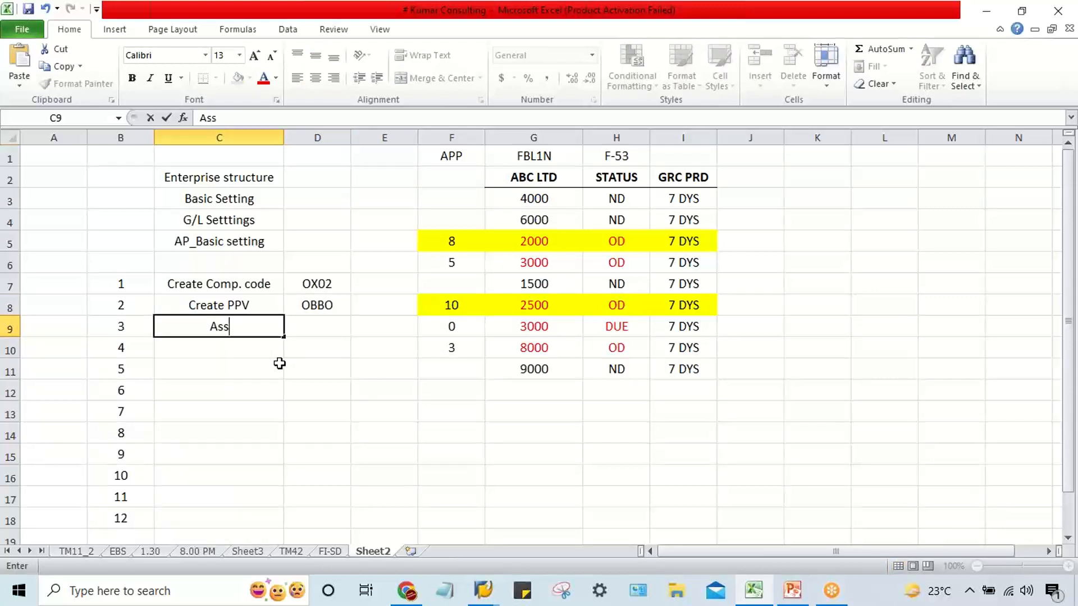
pyautogui.write('ign PPV')
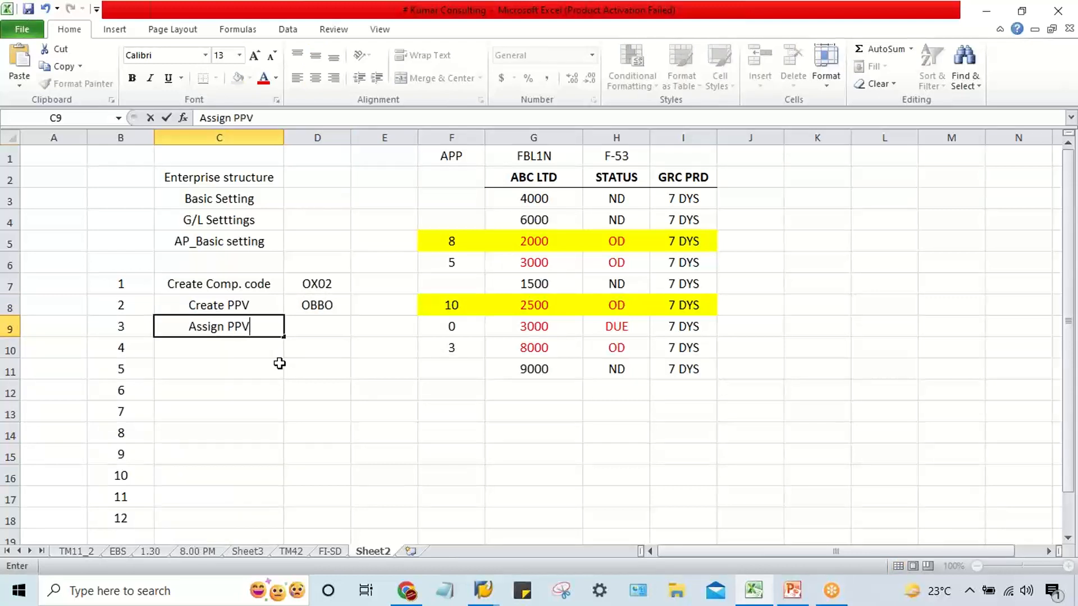
pyautogui.write(' to CC')
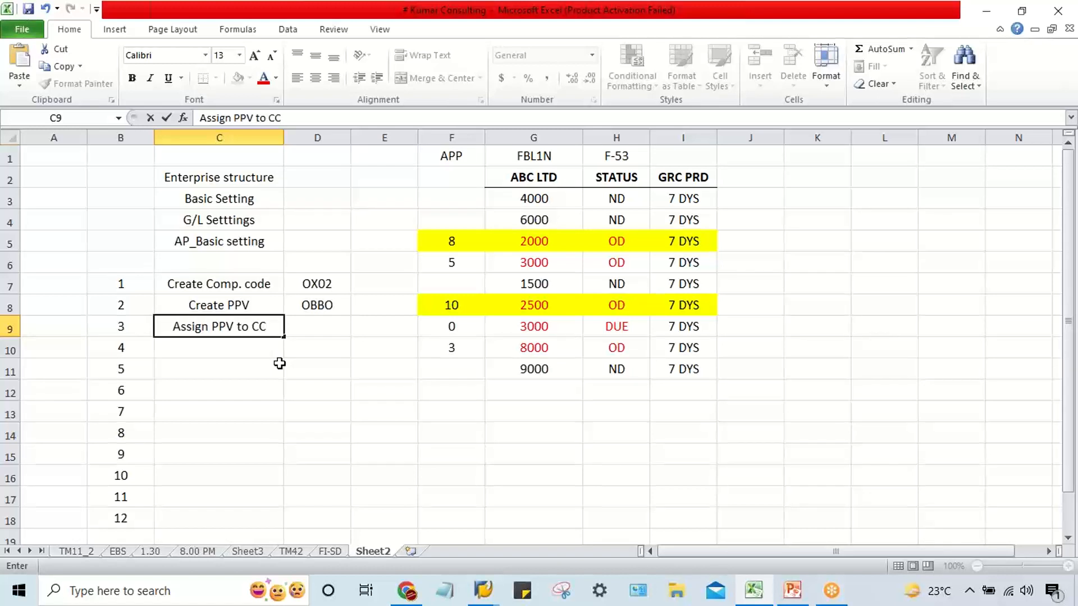
pyautogui.press('Tab')
pyautogui.write('OBBP')
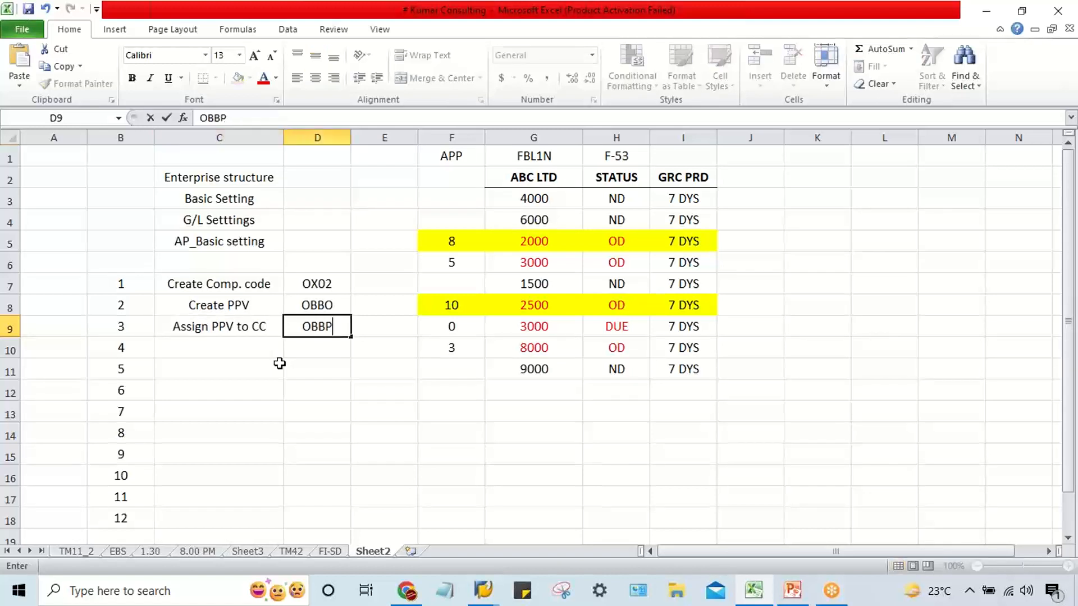
pyautogui.press('Return')
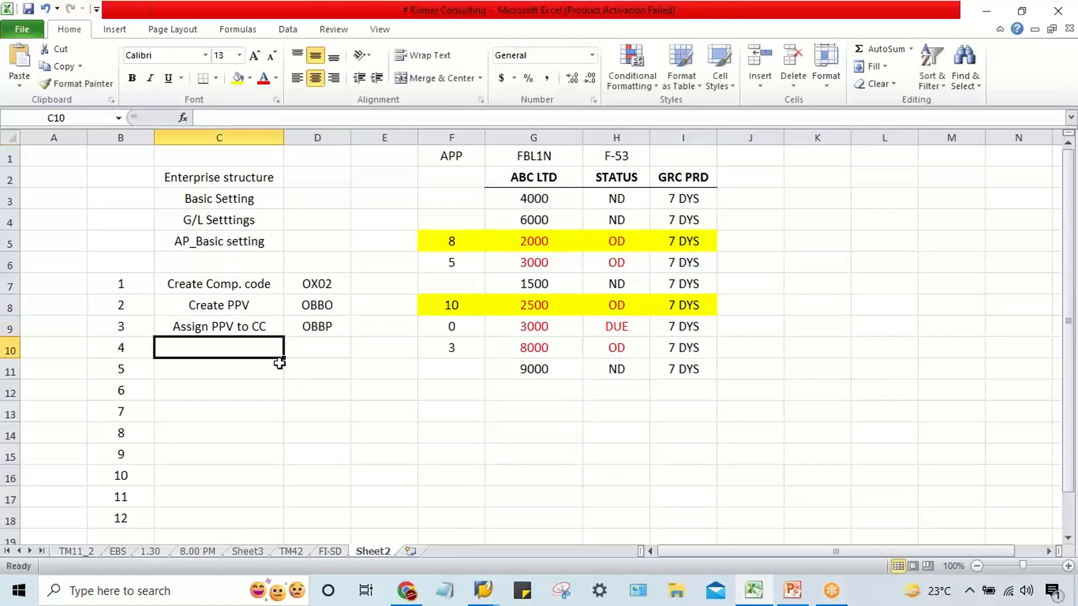
# - Enter Create FYV in C10 as item 4, with transaction code OB29 in D10
pyautogui.write('Create ')
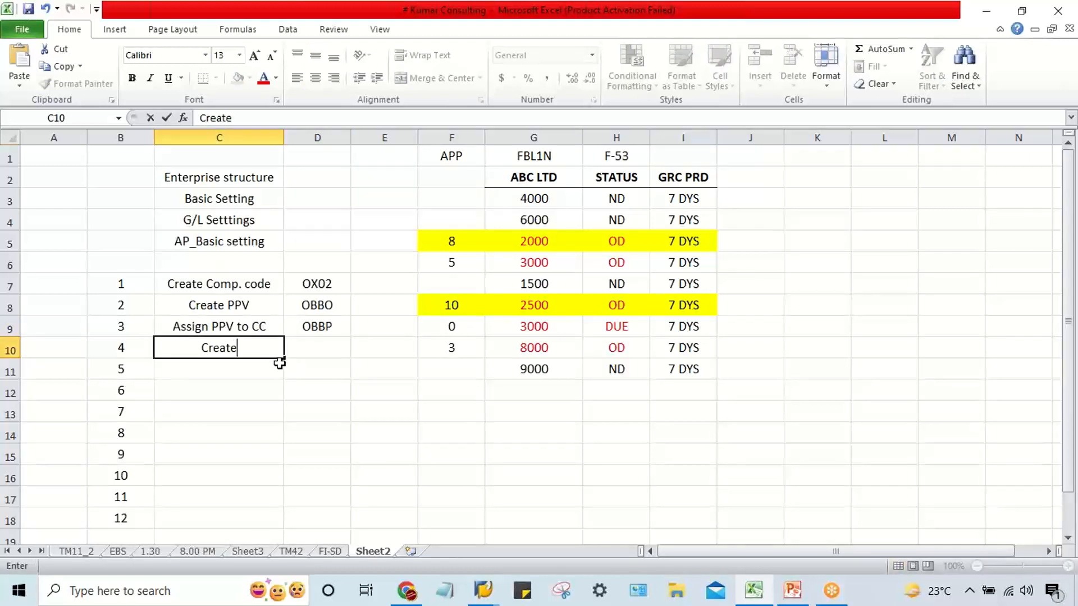
pyautogui.write('FYV')
pyautogui.press('Tab')
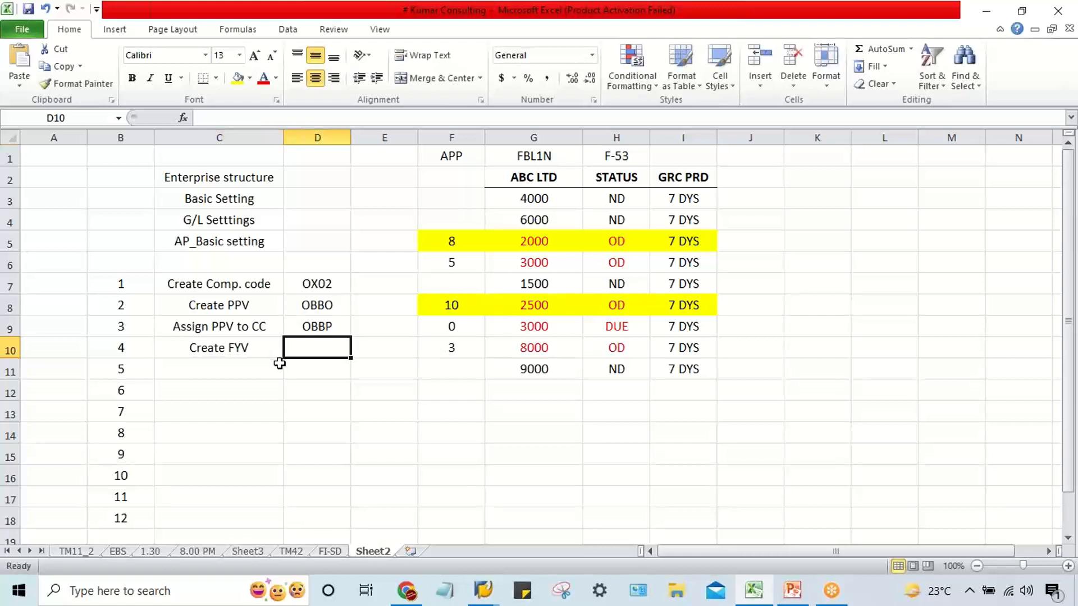
pyautogui.write('OB29')
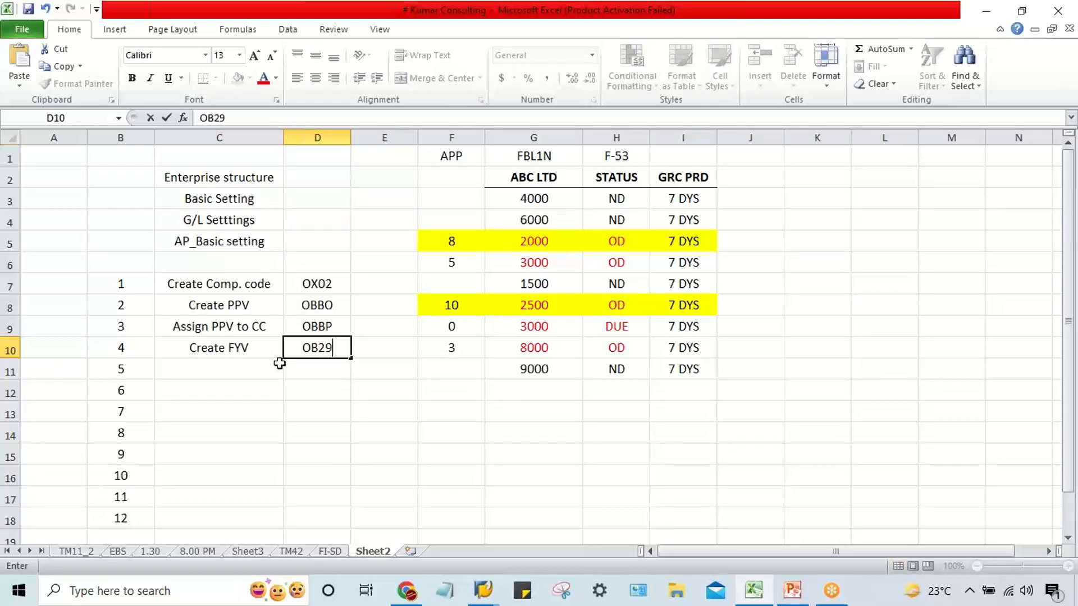
pyautogui.press('Return')
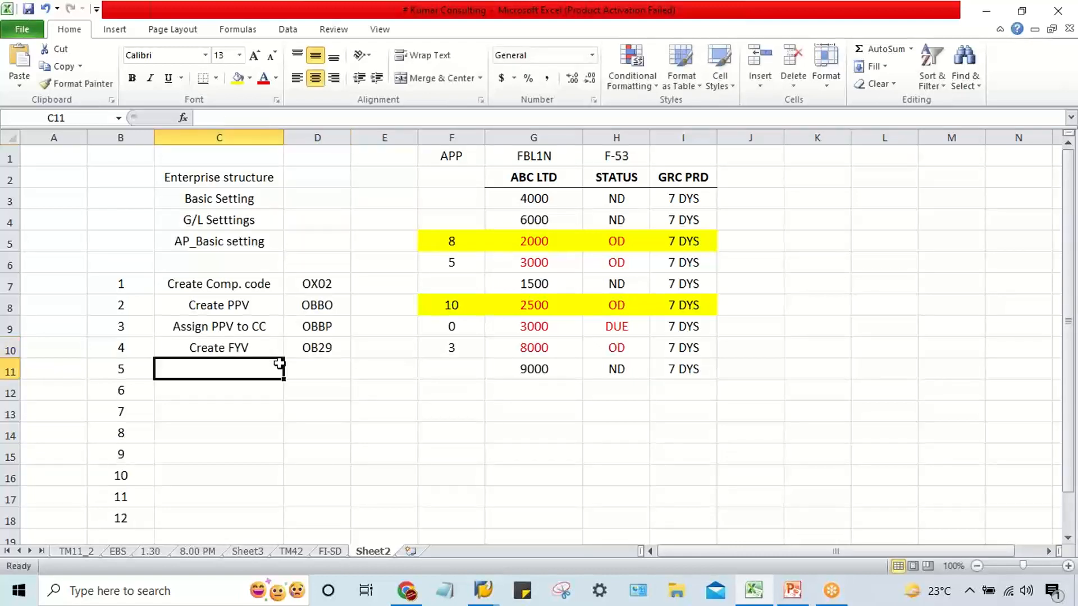
pyautogui.click(306, 351)
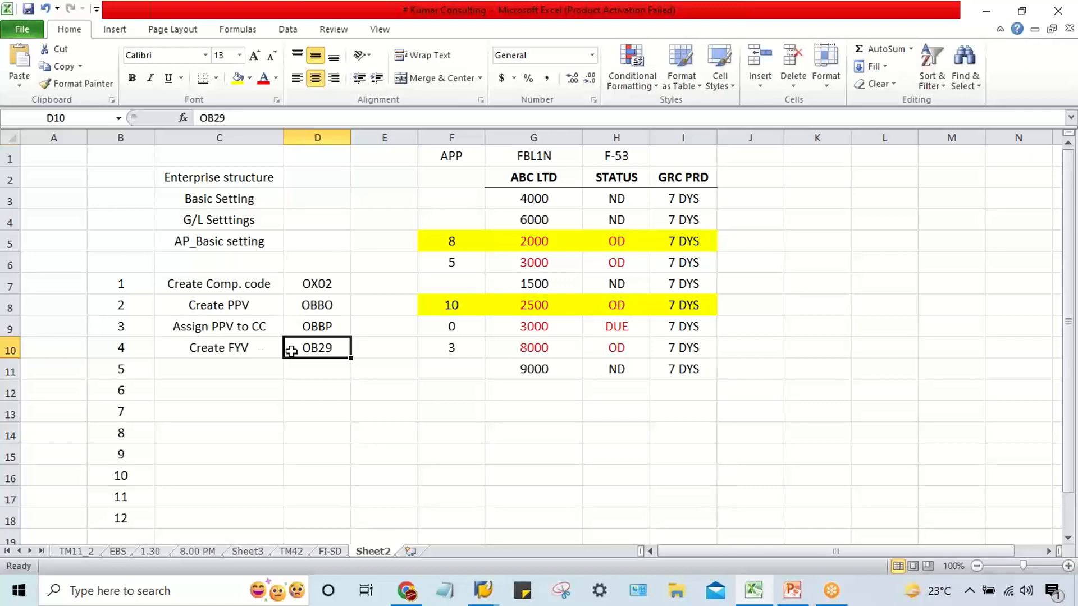
# - Enter Assign FYV to CC in C11 as item 5, with transaction code OB37 in D11
pyautogui.click(233, 370)
pyautogui.write('Assign PPV to CC')
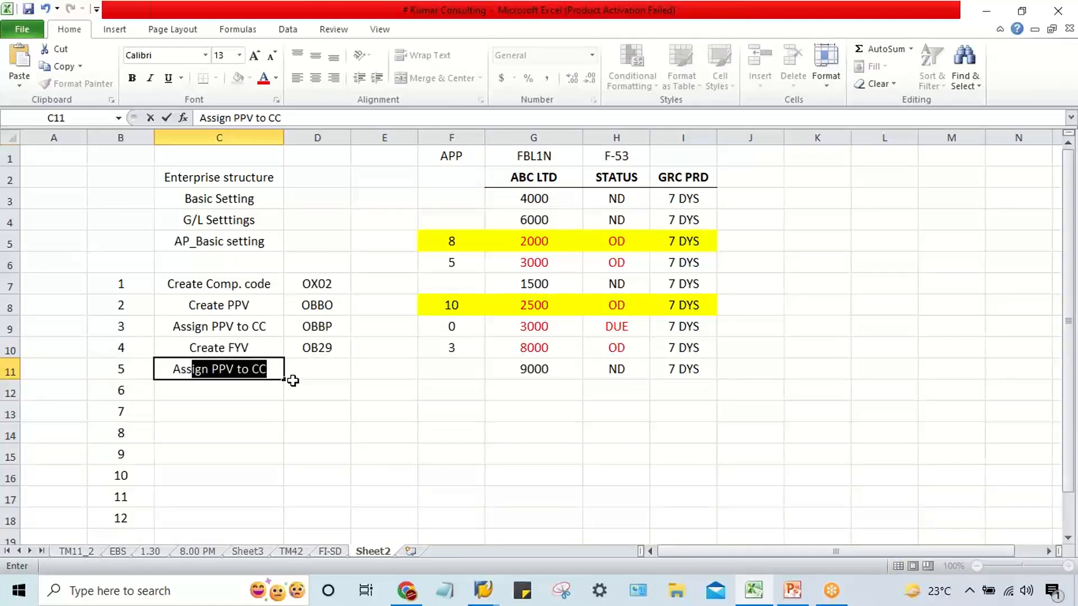
pyautogui.click(229, 371)
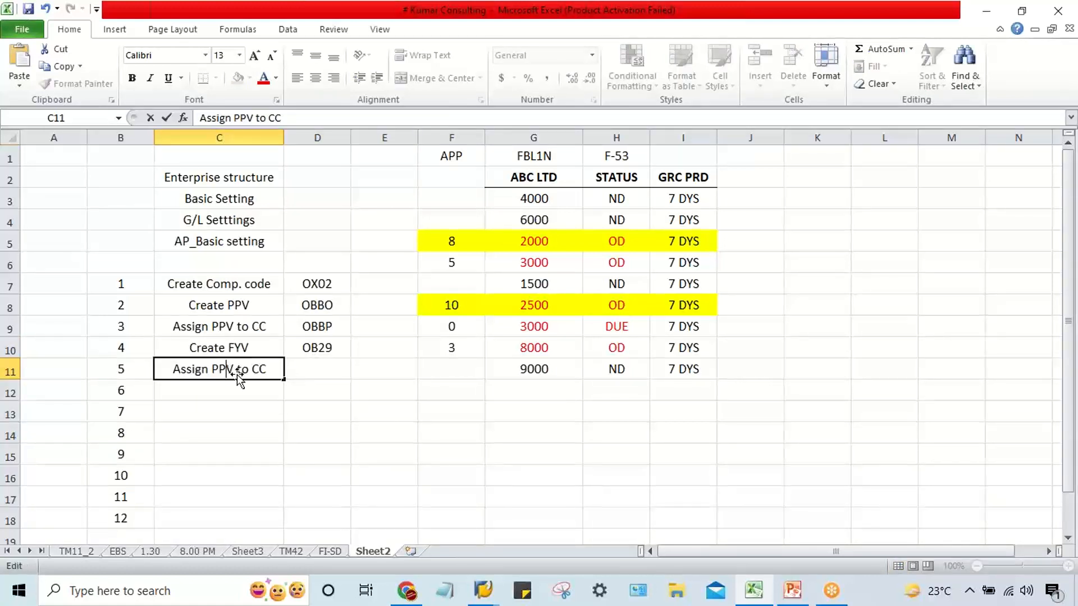
pyautogui.press('BackSpace')
pyautogui.press('BackSpace')
pyautogui.write('FY')
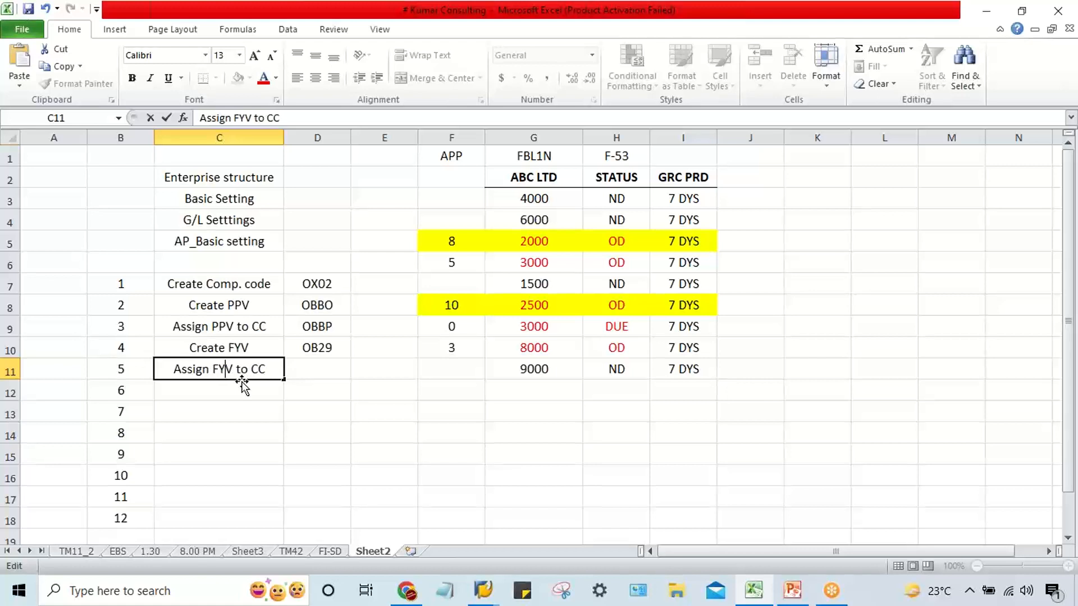
pyautogui.press('Return')
pyautogui.press('Up')
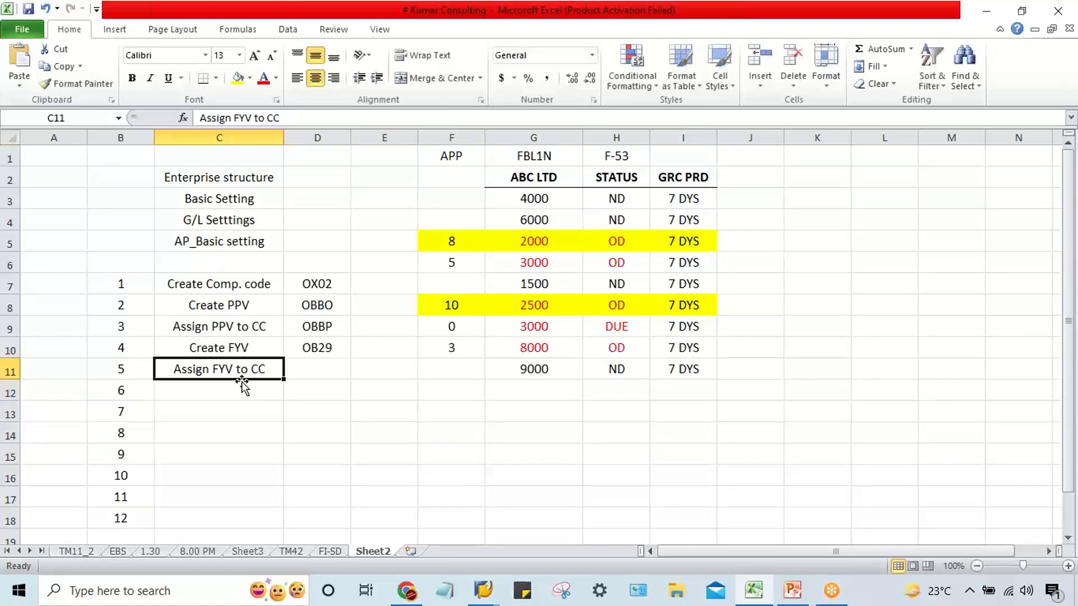
pyautogui.press('Right')
pyautogui.write('OB')
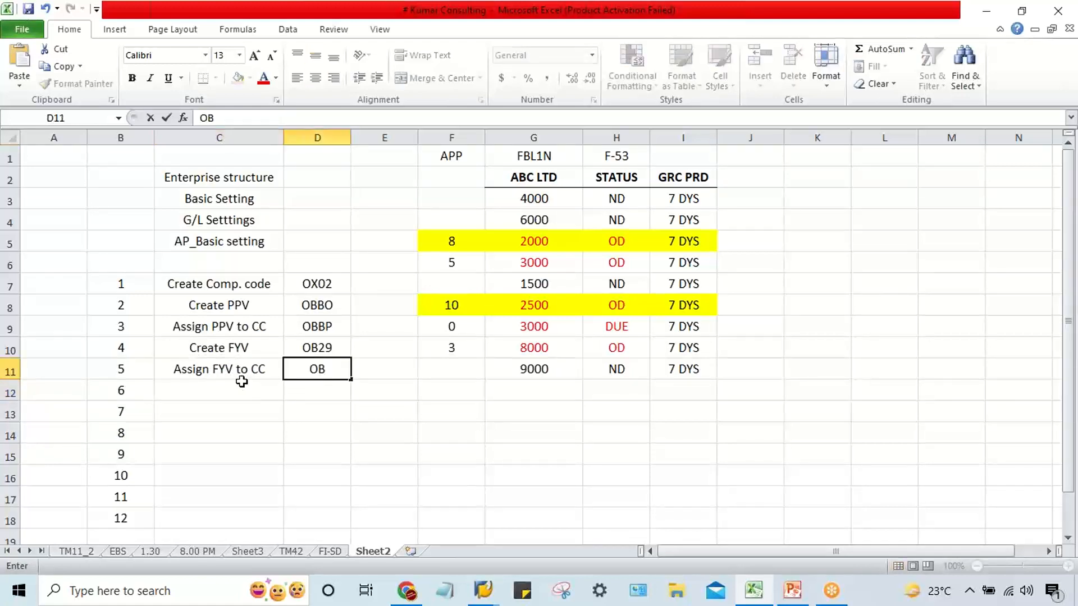
pyautogui.write('37')
pyautogui.press('Return')
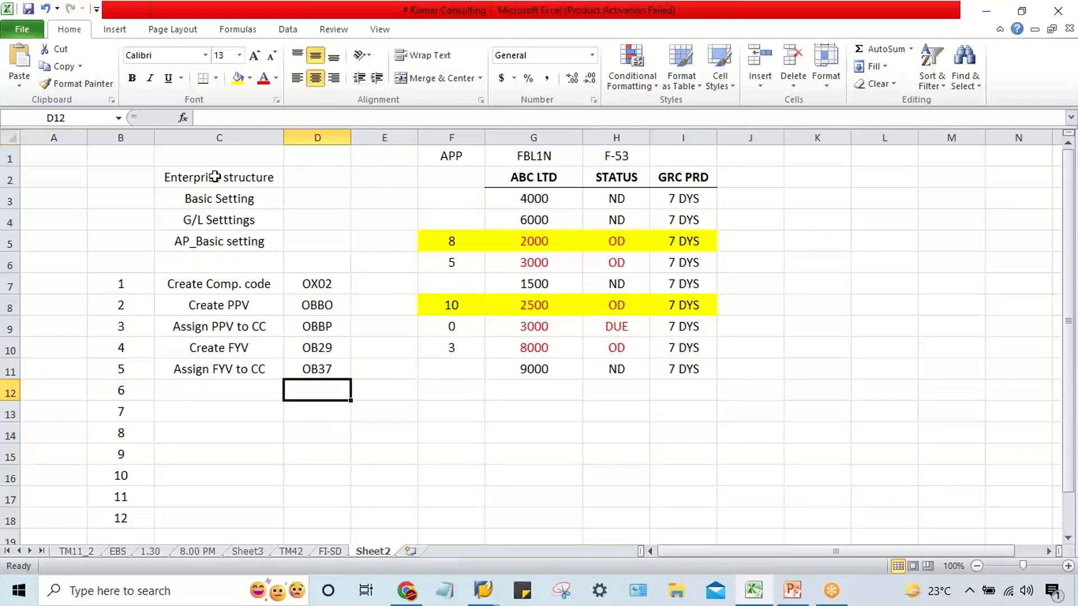
# - Review the setting categories in C2:C5 against the configuration items listed in C7:C11
pyautogui.moveTo(221, 172); pyautogui.dragTo(235, 241)
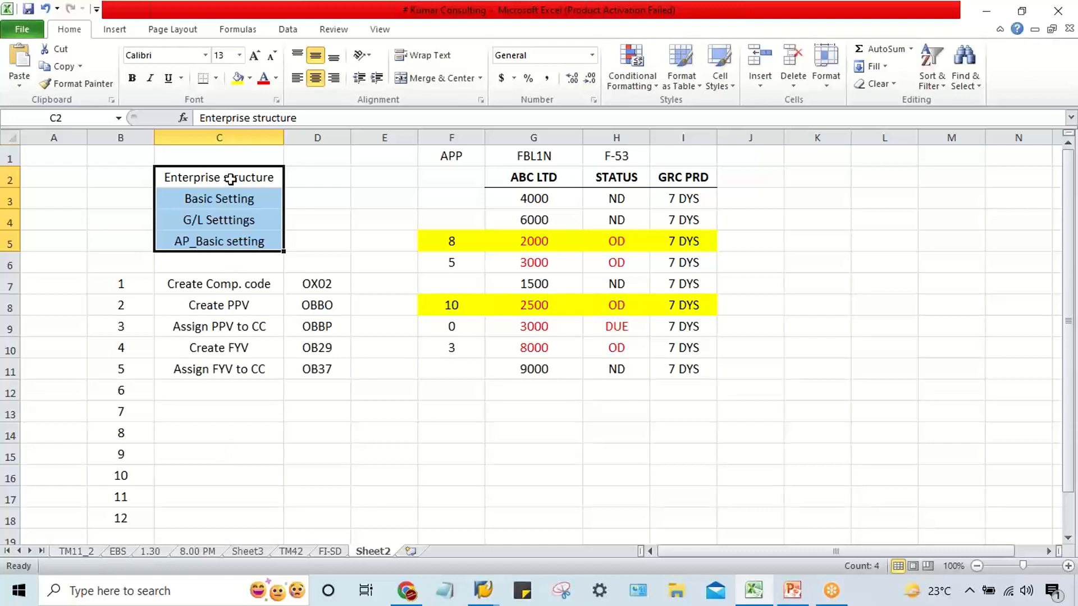
pyautogui.moveTo(226, 178); pyautogui.dragTo(244, 240)
pyautogui.moveTo(211, 289); pyautogui.dragTo(242, 366)
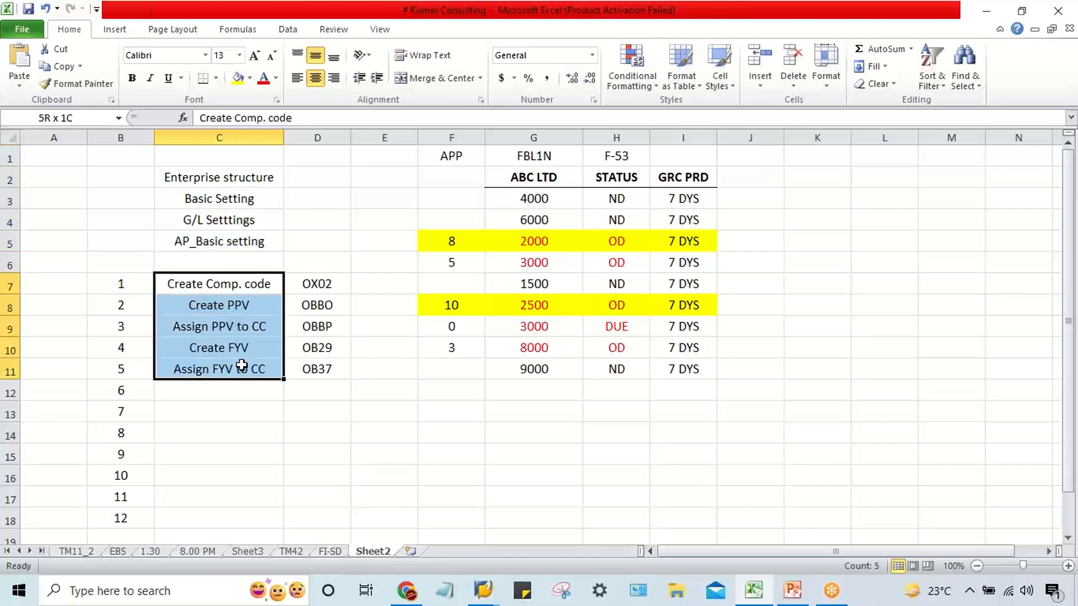
pyautogui.click(315, 386)
pyautogui.click(312, 369)
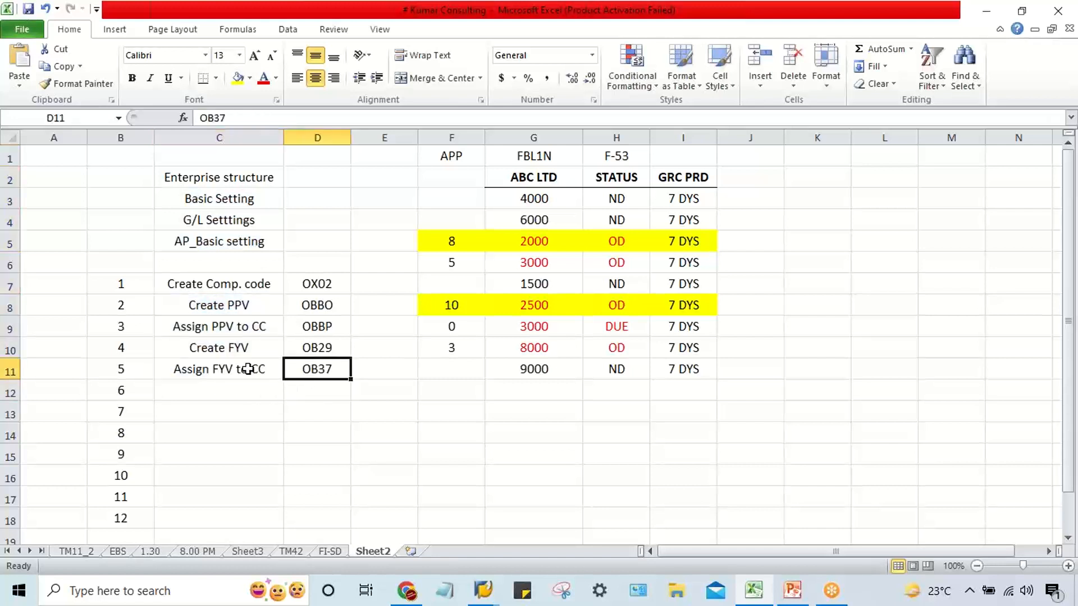
pyautogui.click(248, 369)
# - Enter create tol grp emp. in C12 as item 6, with transaction code OBA4 in D12
pyautogui.click(238, 391)
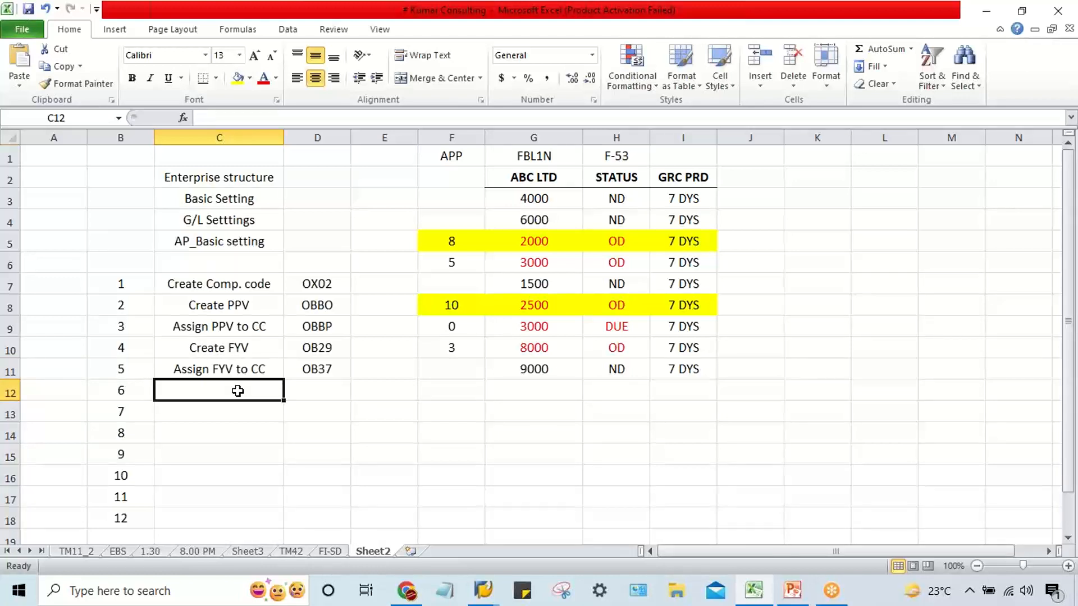
pyautogui.write('create')
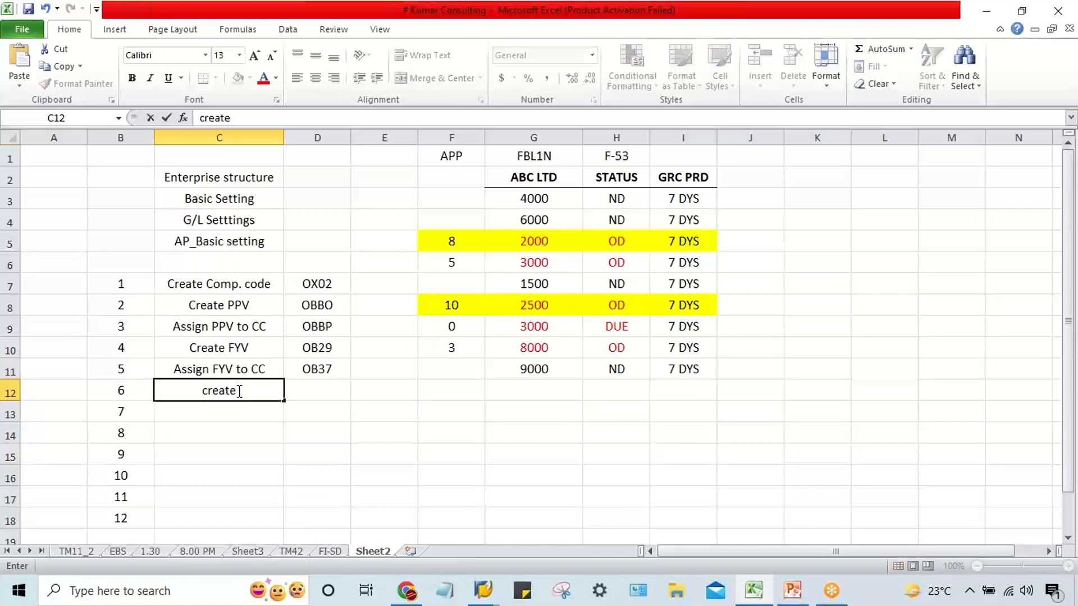
pyautogui.write(' tol gr')
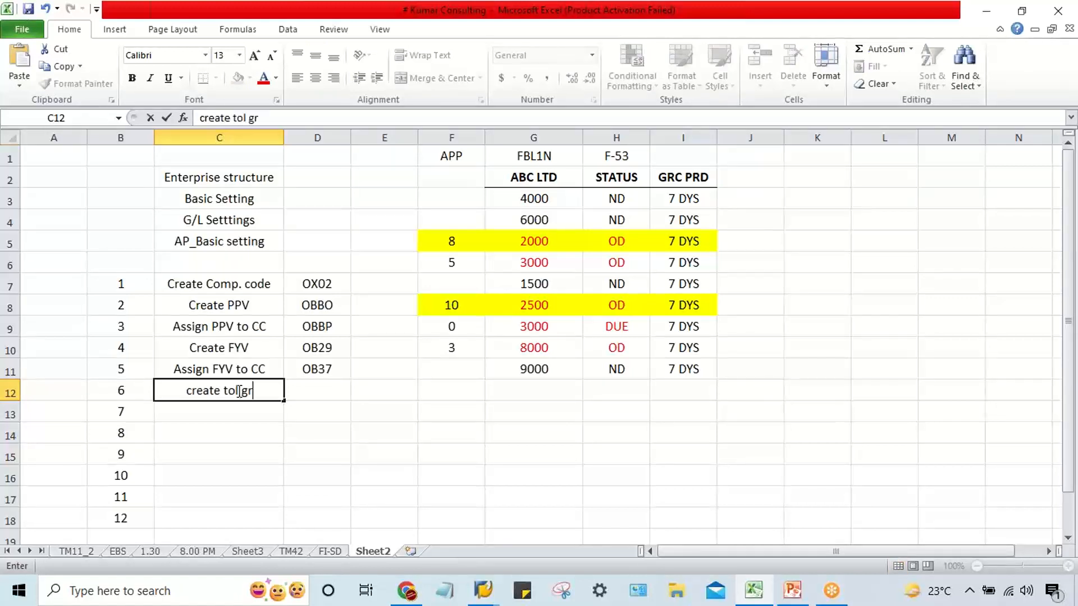
pyautogui.write('p em')
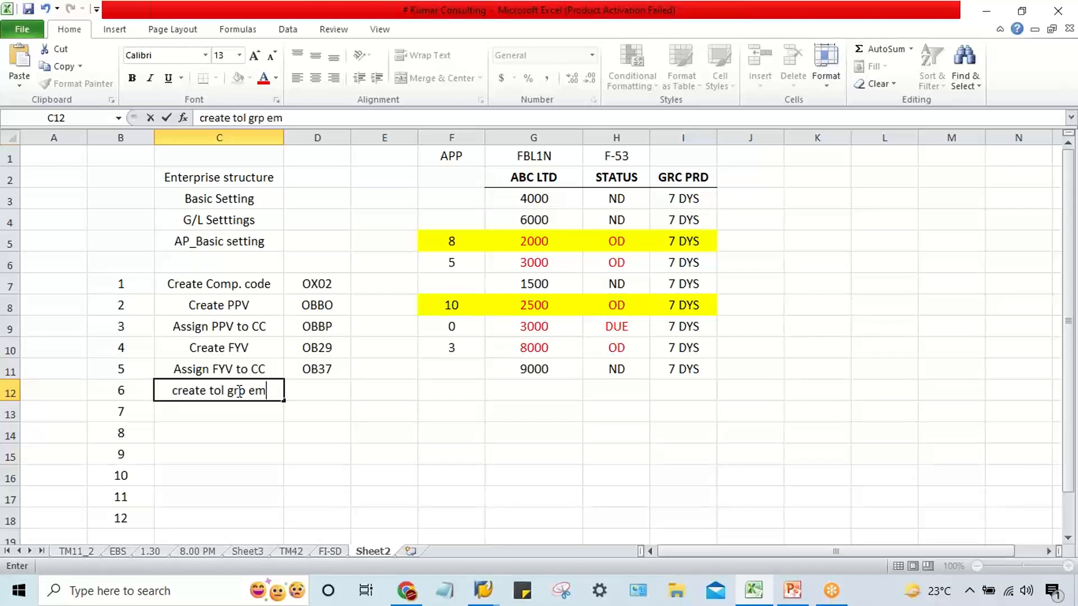
pyautogui.write('p.')
pyautogui.press('Tab')
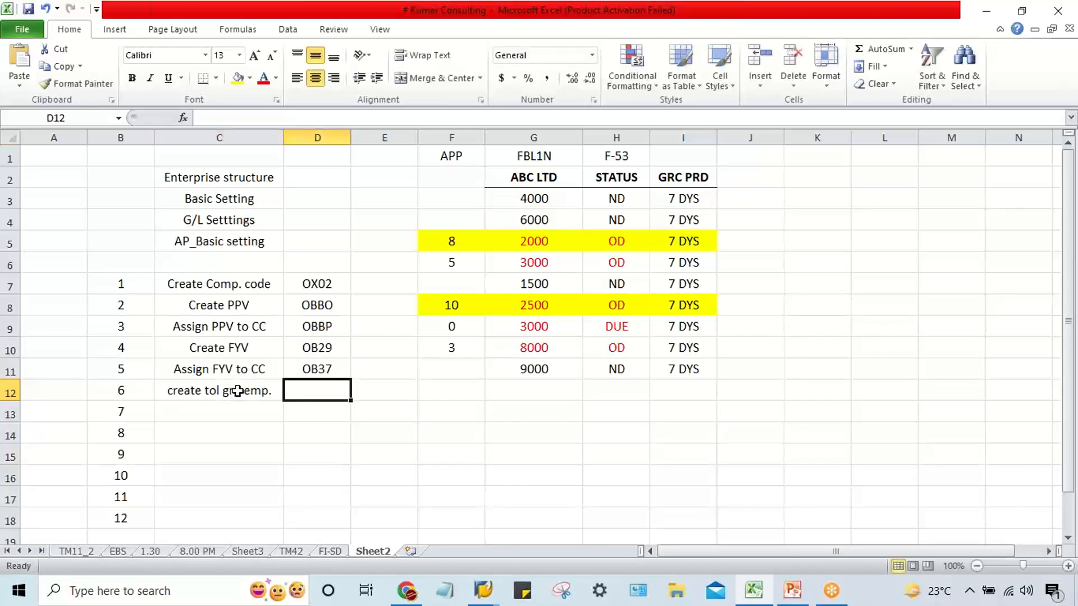
pyautogui.write('ONA')
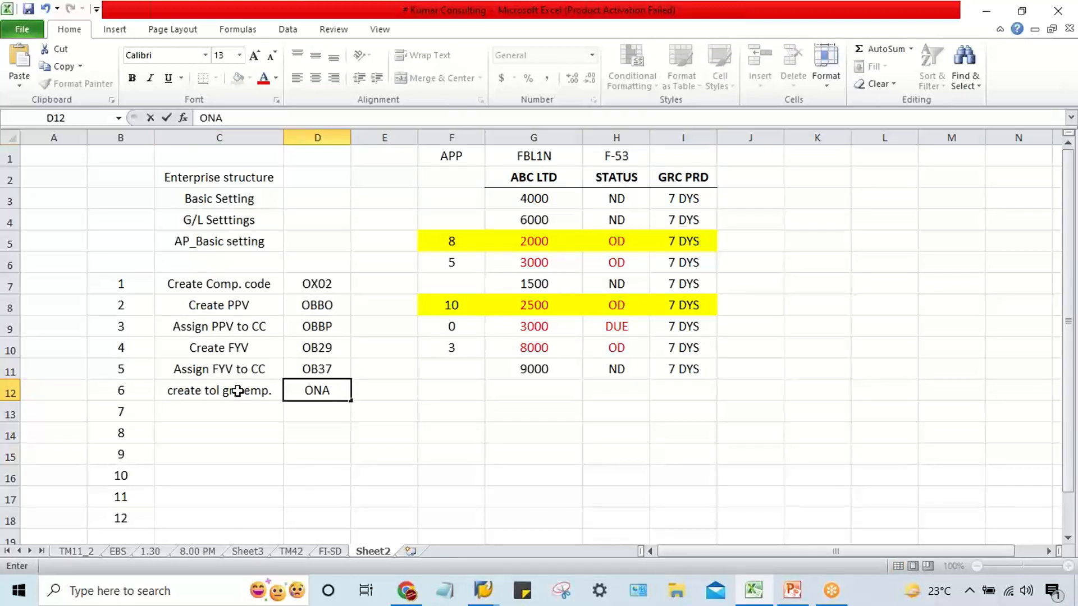
pyautogui.press('BackSpace')
pyautogui.press('BackSpace')
pyautogui.write('BA4')
pyautogui.press('Return')
# - Fill the create tol grp emp. entry from C12 down into C13 for item 7
pyautogui.hotkey('ctrl', 'd')
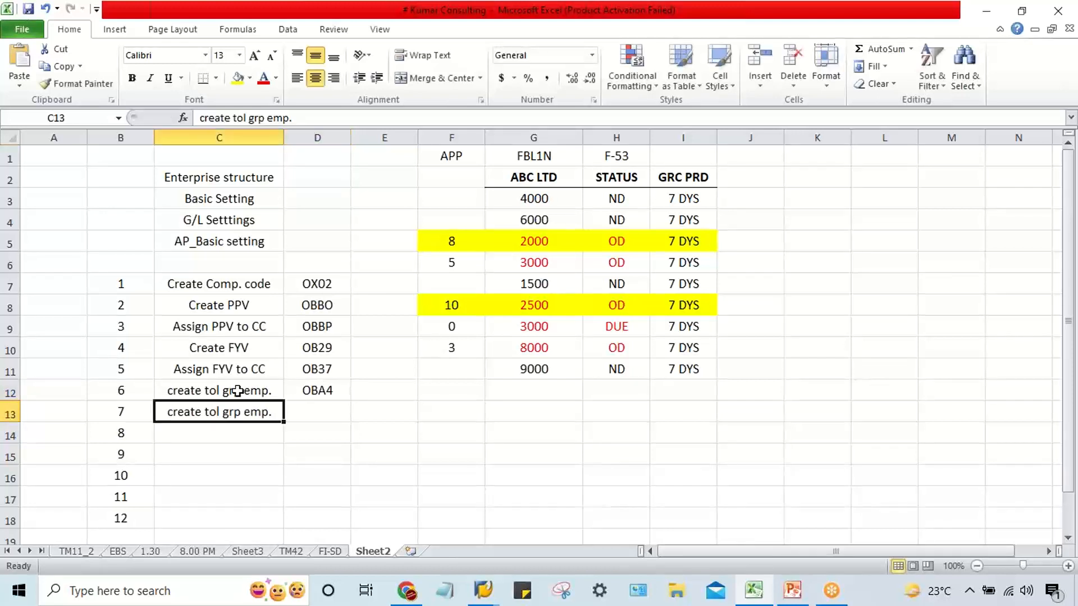
# - Change the description of list item 7 in C13 to "create tol grp G/L"
pyautogui.click(312, 114)
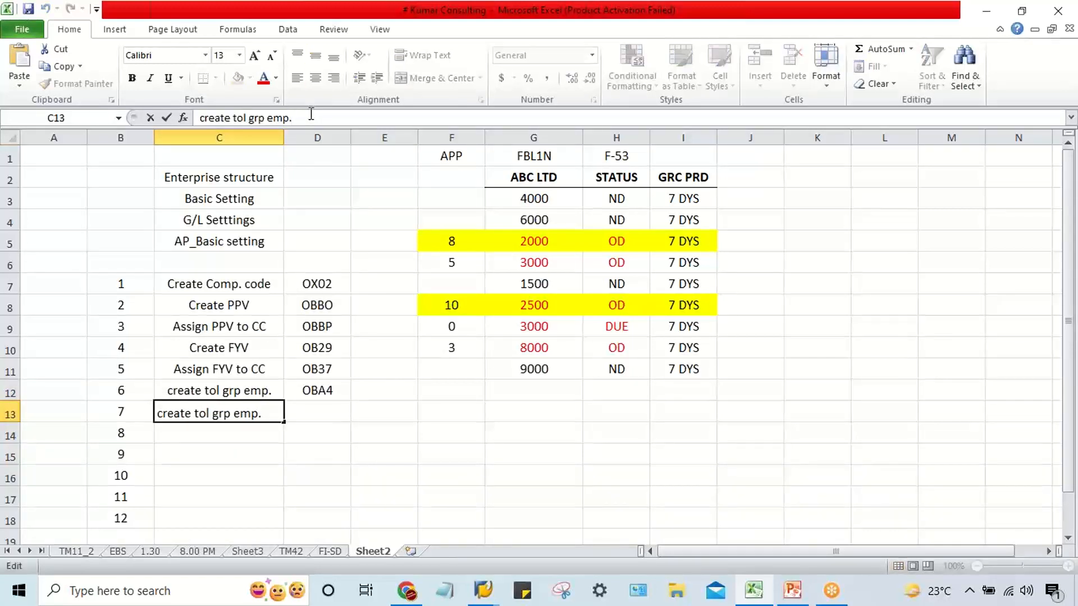
pyautogui.press('BackSpace')
pyautogui.press('BackSpace')
pyautogui.press('BackSpace')
pyautogui.press('BackSpace')
pyautogui.write('G/L')
pyautogui.press('Tab')
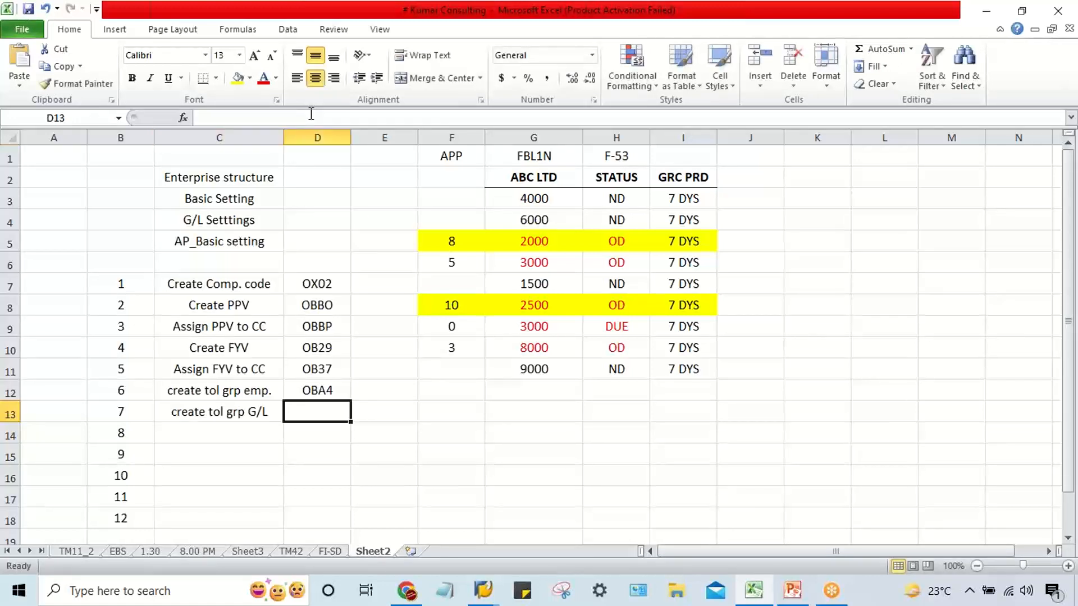
# - Enter the transaction code OBA0 for list item 7 in D13
pyautogui.write('ON')
pyautogui.press('BackSpace')
pyautogui.write('BA')
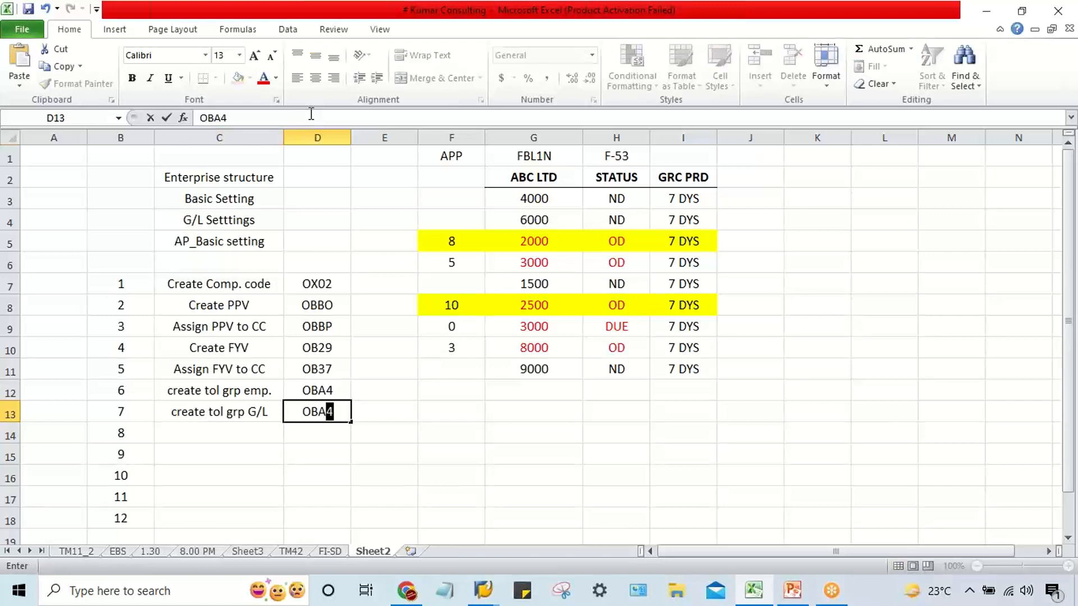
pyautogui.write('0')
pyautogui.press('Return')
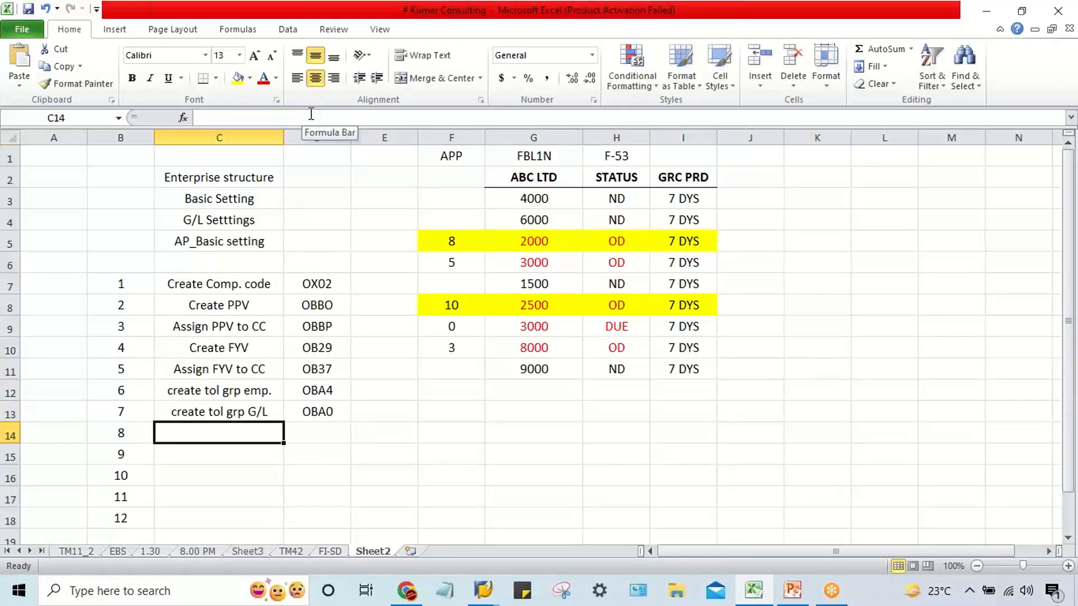
# - Fill in list item 8 with the description "Create No. Range" and the transaction code FBN1
pyautogui.write('Create N')
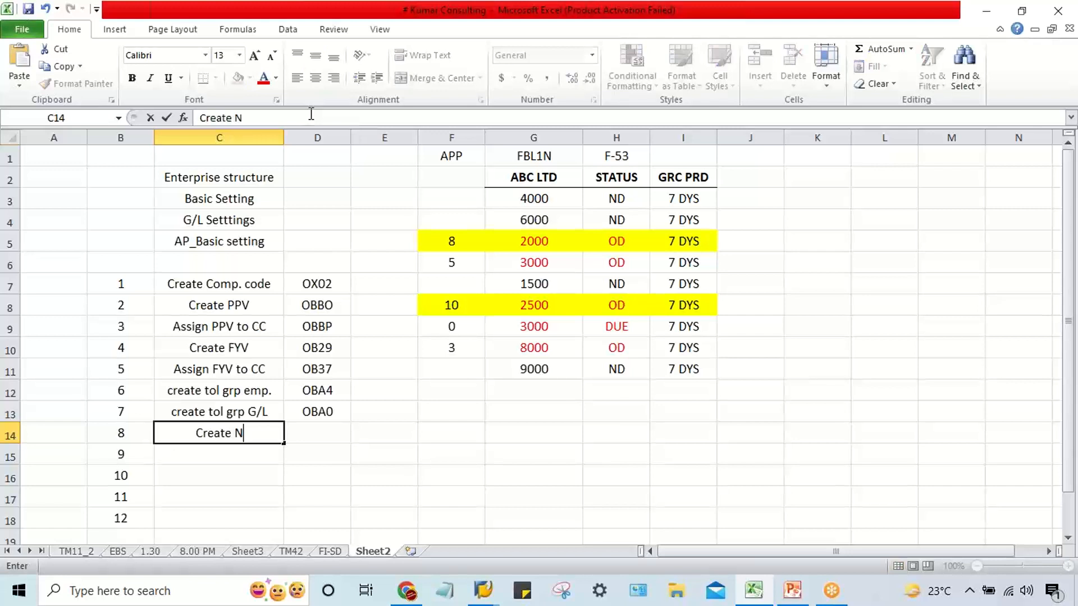
pyautogui.write('o. Range')
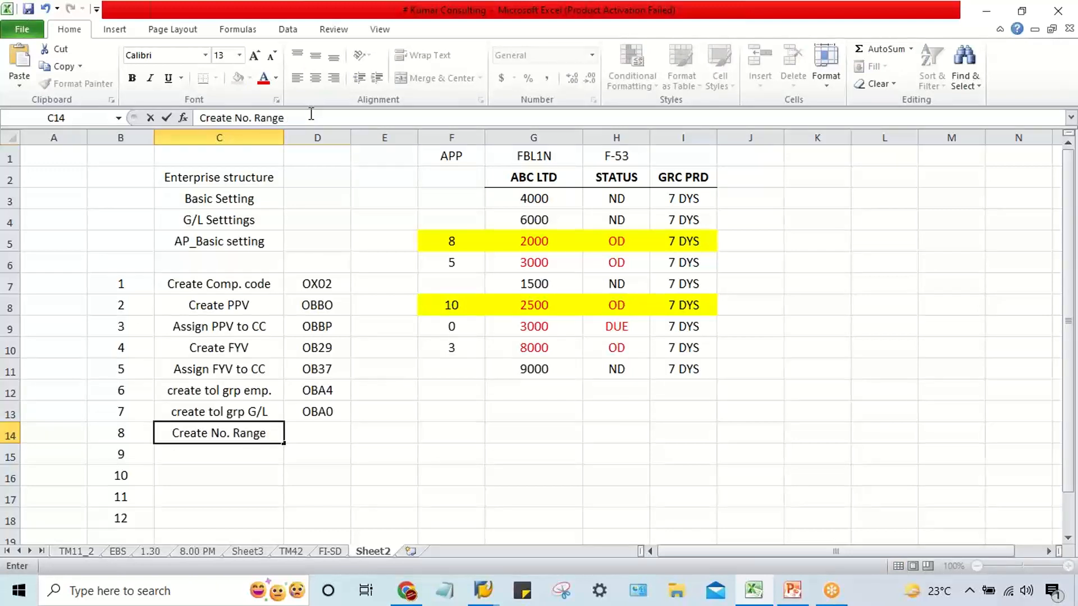
pyautogui.press('Tab')
pyautogui.write('F')
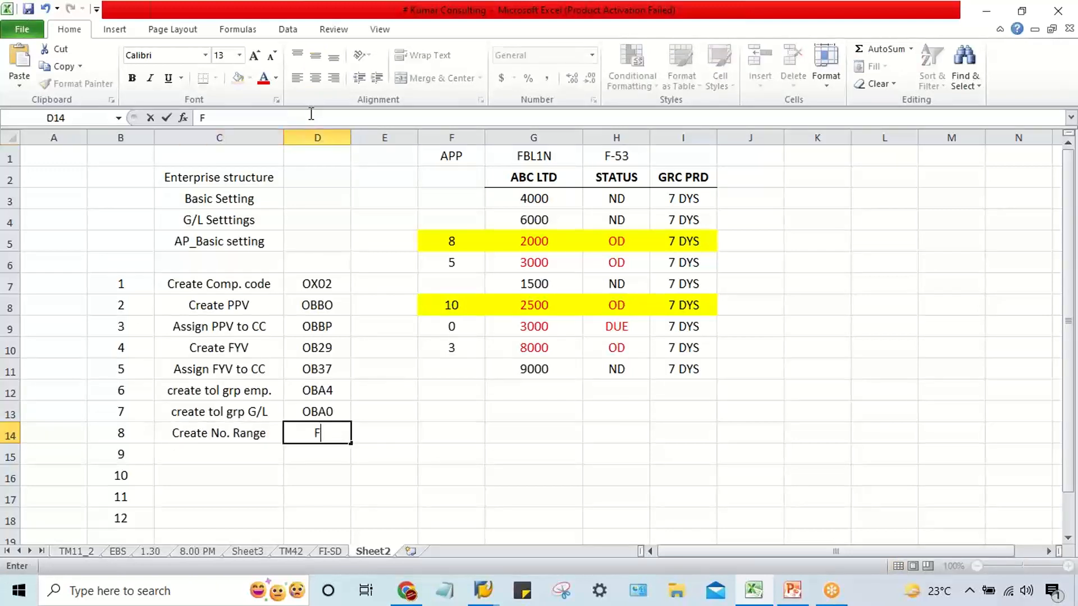
pyautogui.write('BN1')
pyautogui.press('Return')
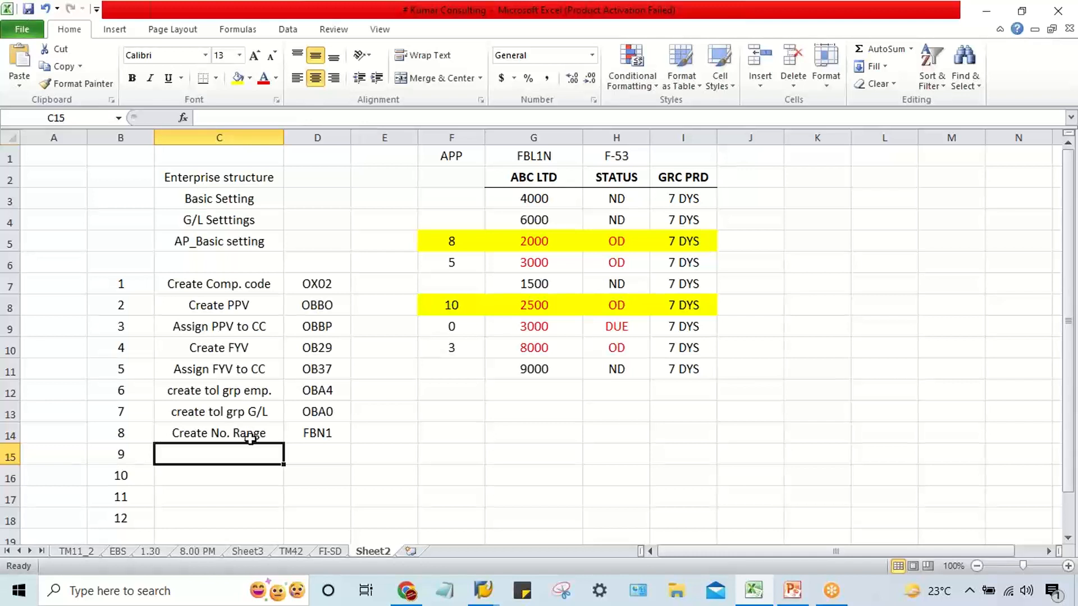
# - Fill in list item 9 with the description "Creattte FSV" and the transaction code OBC4
pyautogui.scroll(-1, 257, 430)
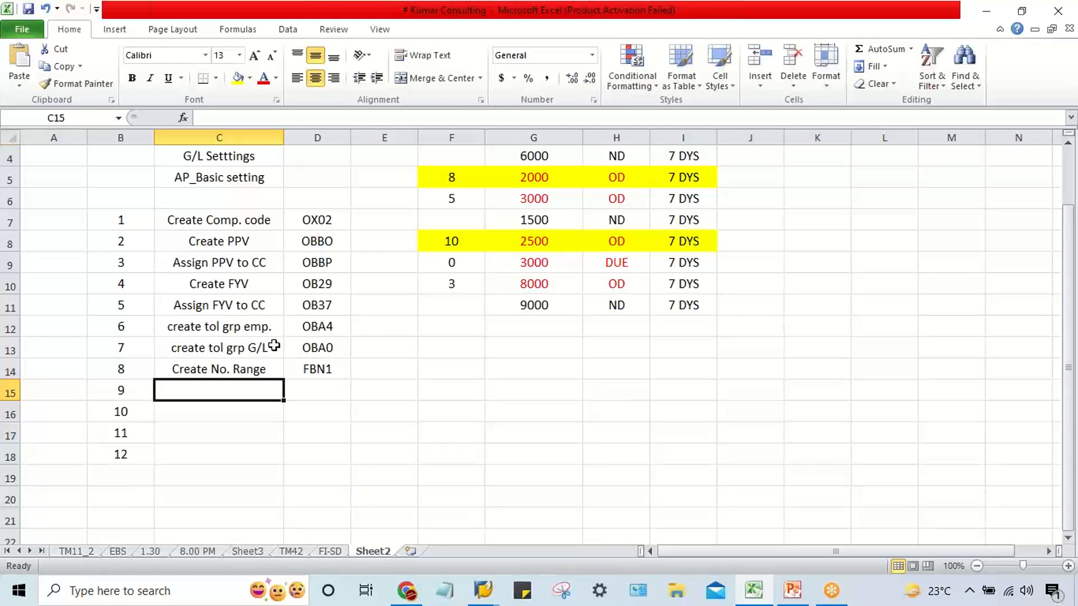
pyautogui.write('Creat')
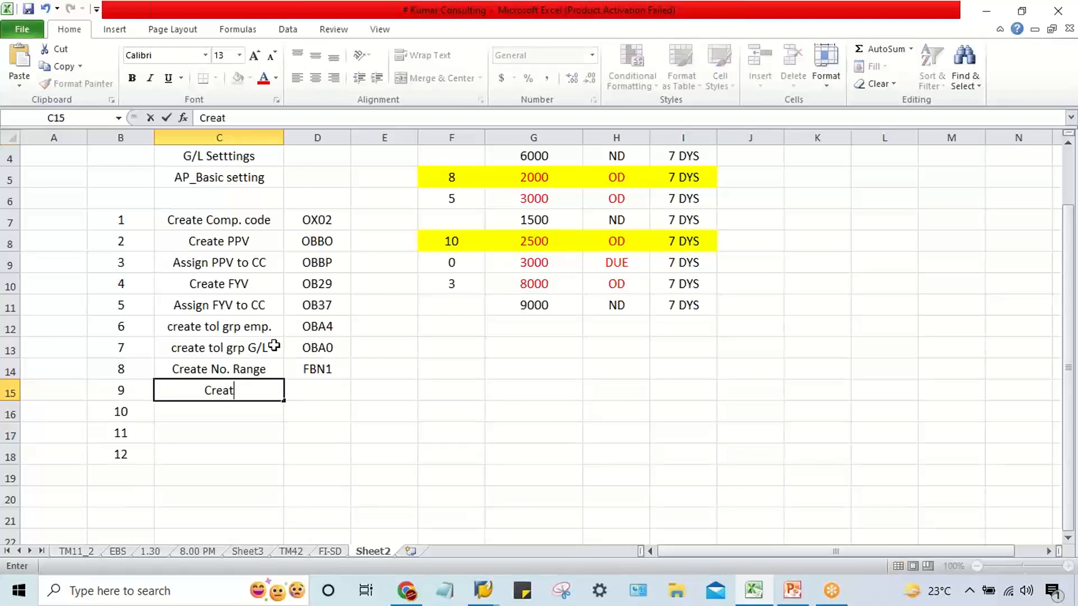
pyautogui.write('tte FSV')
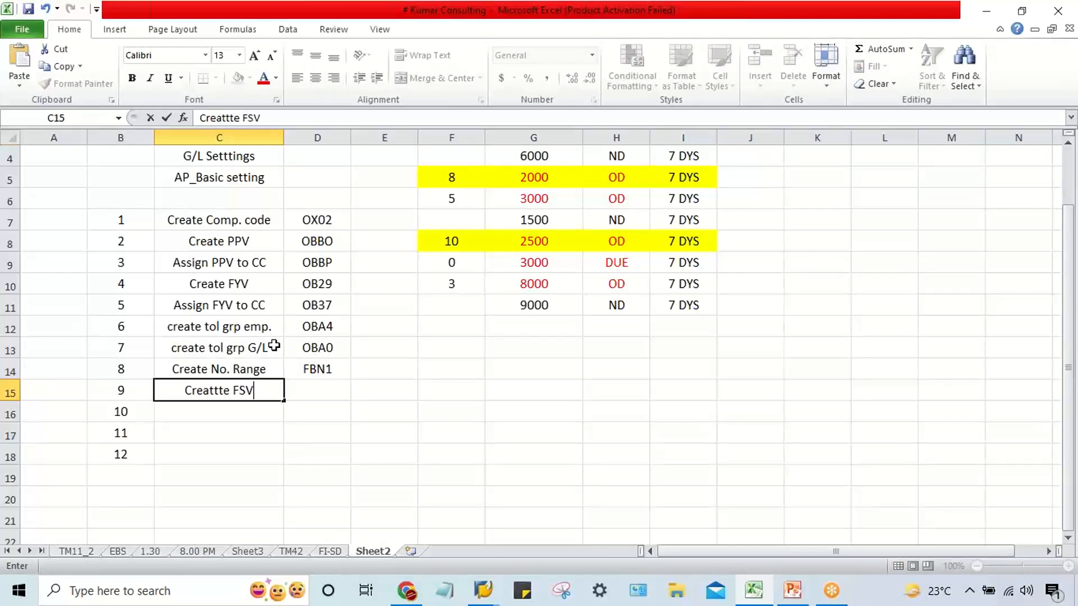
pyautogui.press('Tab')
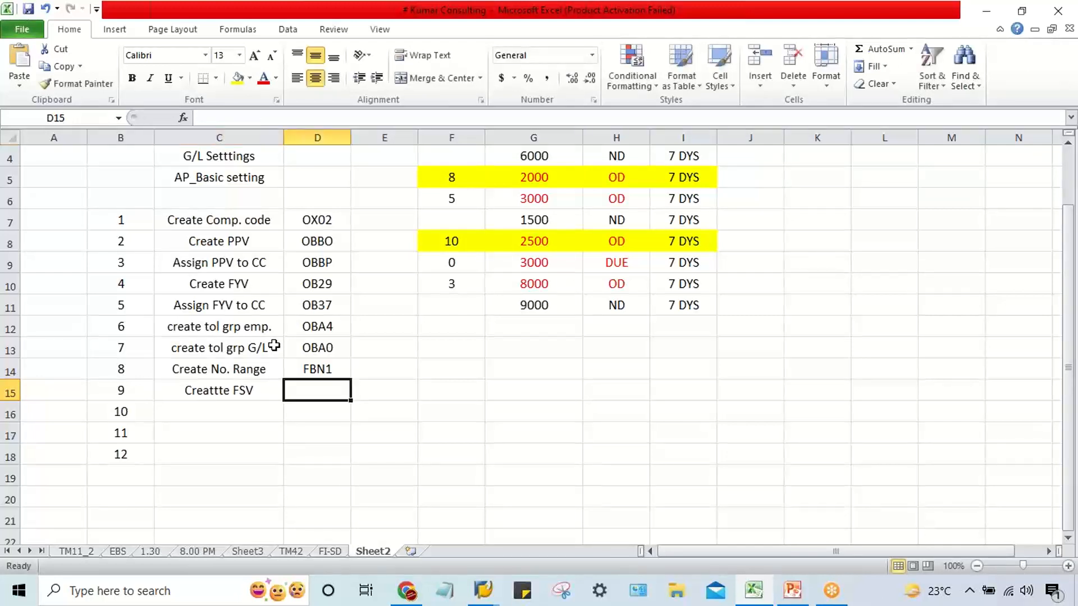
pyautogui.write('OBC4')
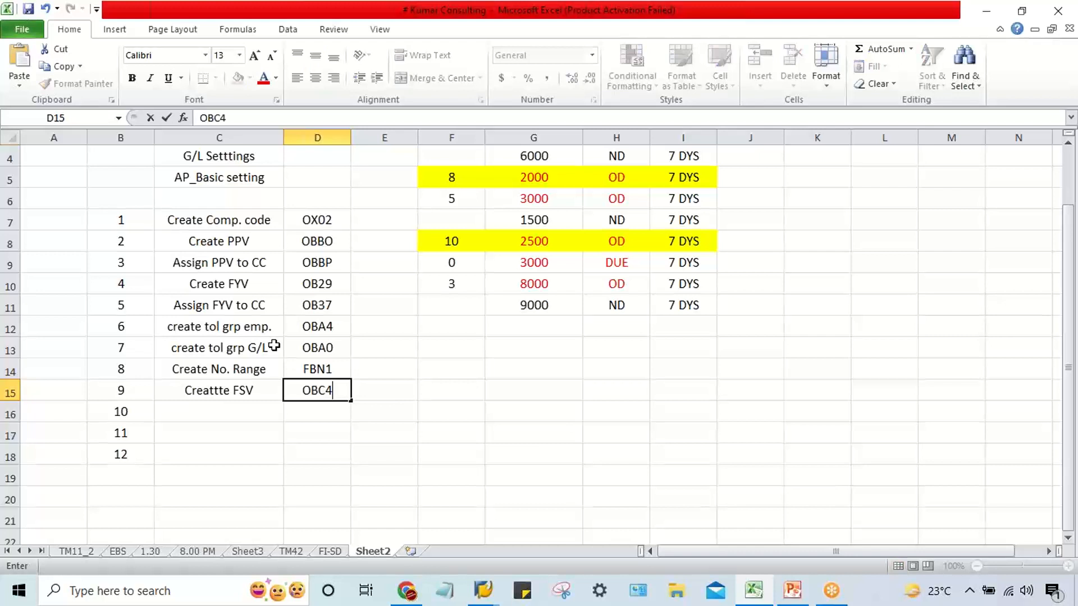
pyautogui.press('Return')
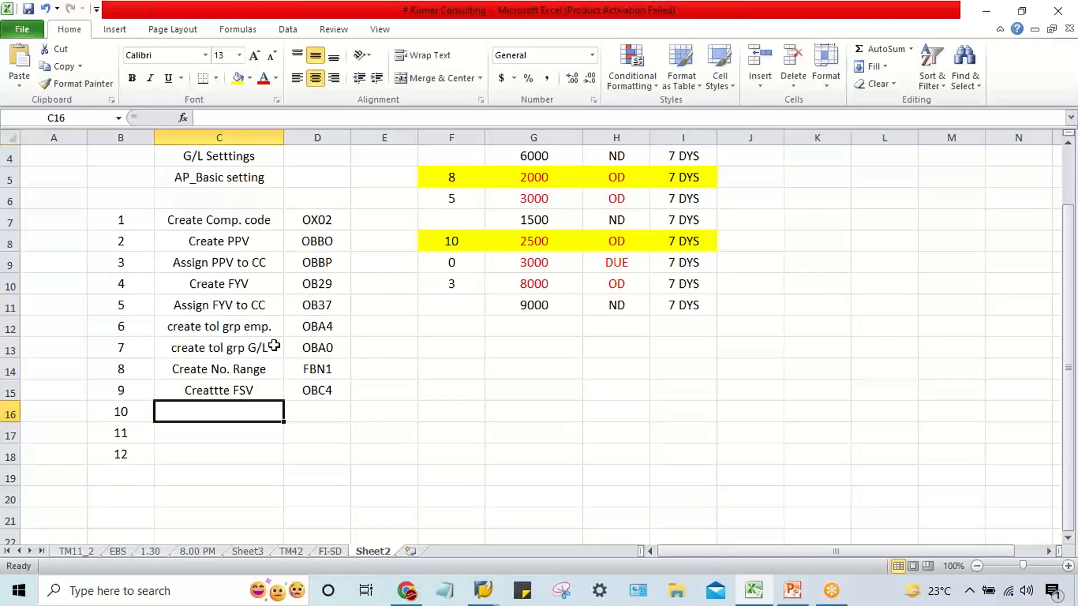
# - Fill in list item 10 with the description "AssignFSV toCC" and the transaction code OBC5
pyautogui.write('Assign')
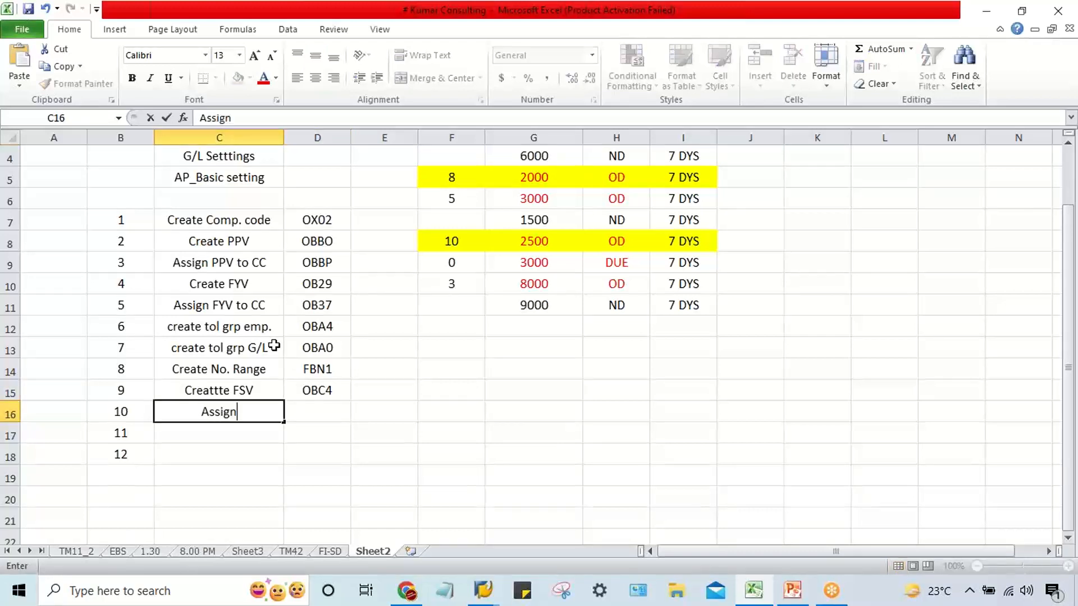
pyautogui.write('FS')
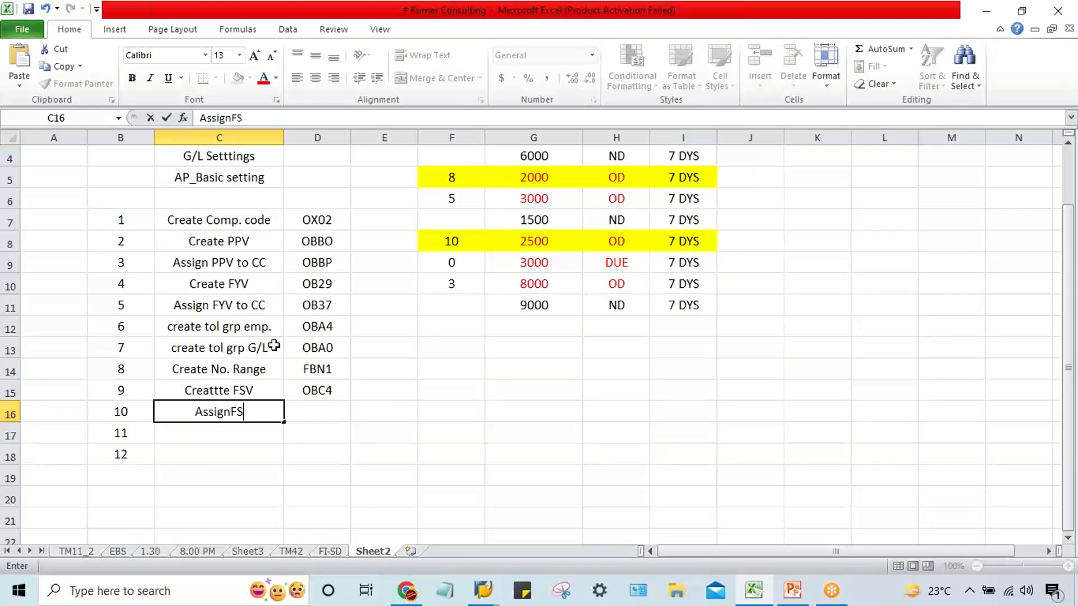
pyautogui.write('V toCC')
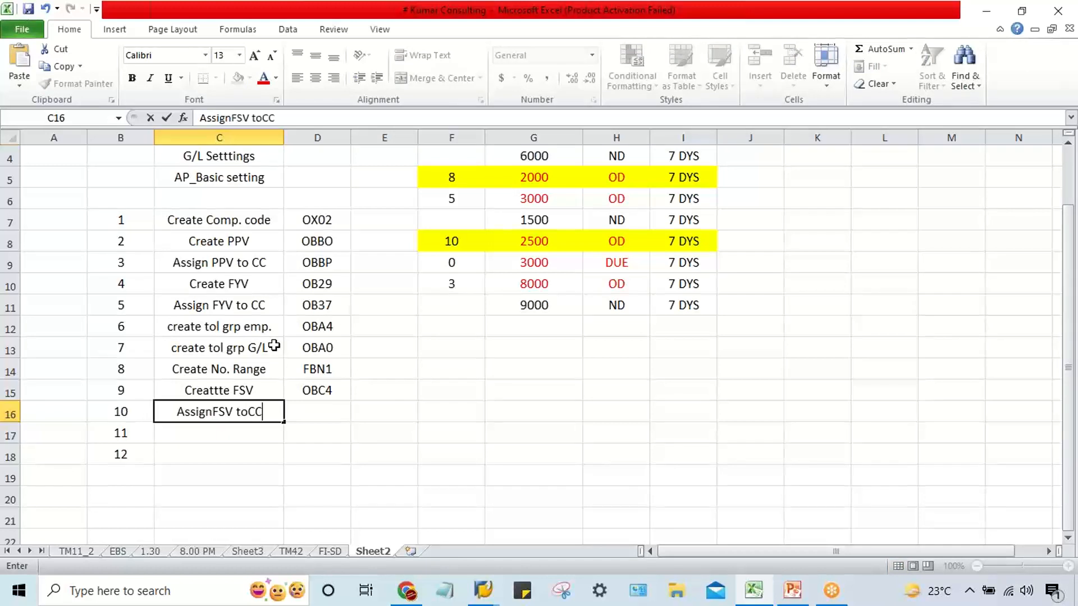
pyautogui.press('Tab')
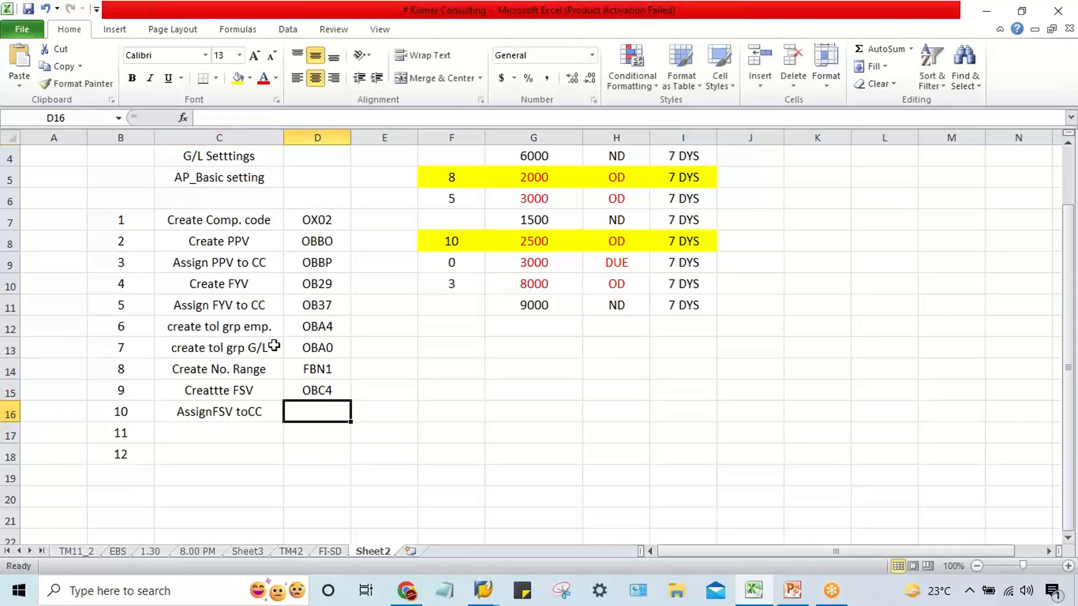
pyautogui.write('OBC5')
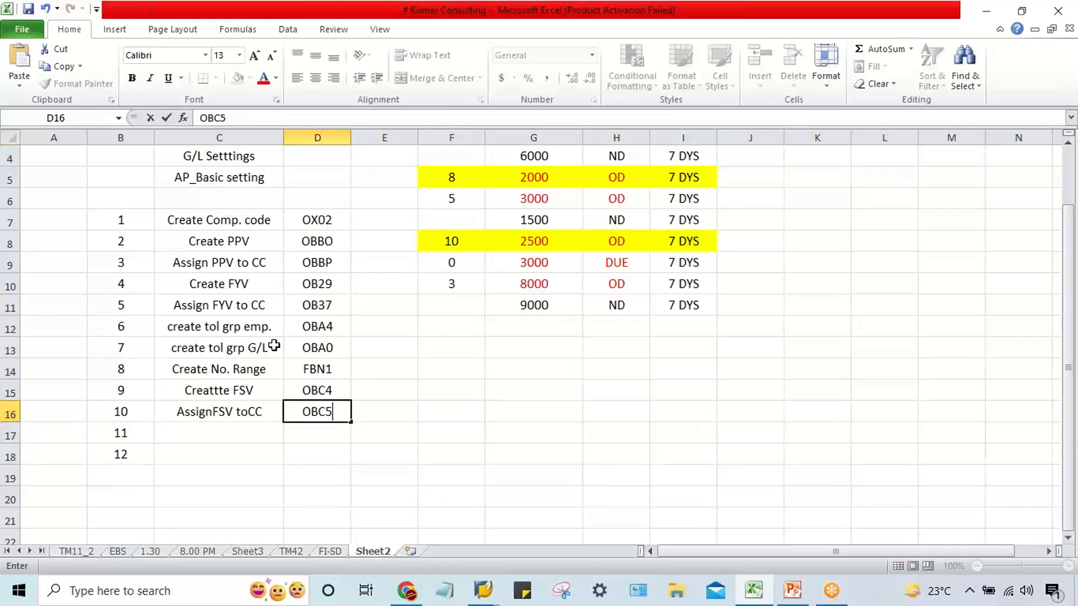
pyautogui.press('Return')
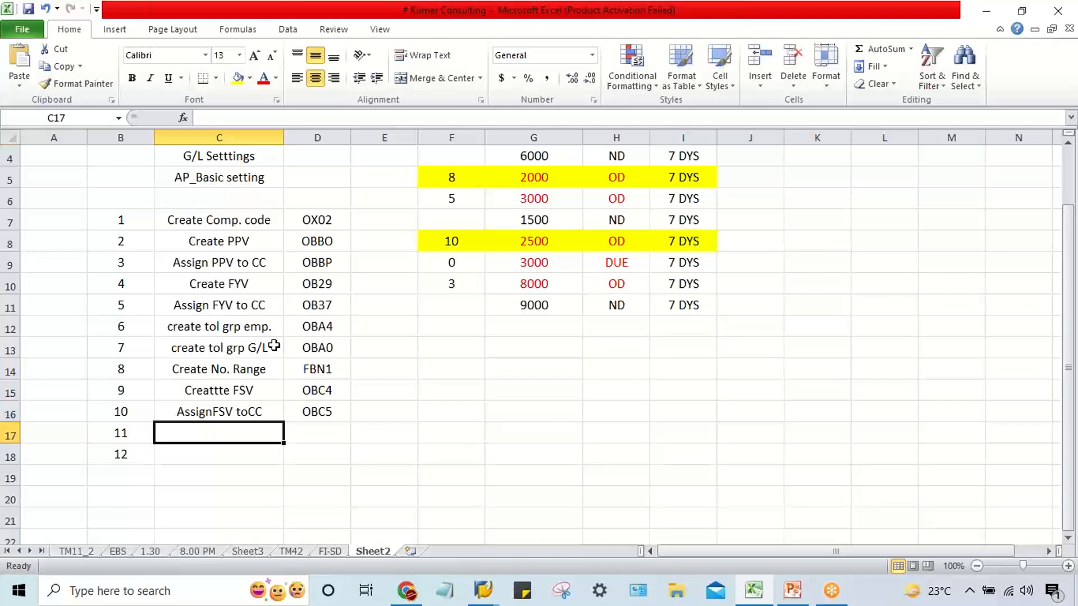
pyautogui.scroll(1, 274, 345)
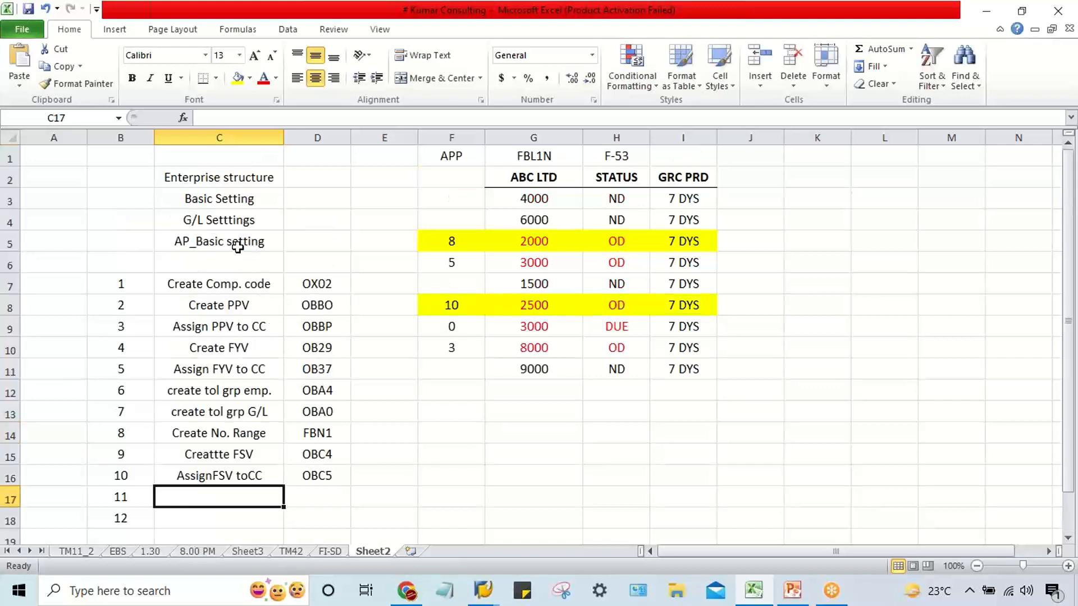
pyautogui.click(223, 217)
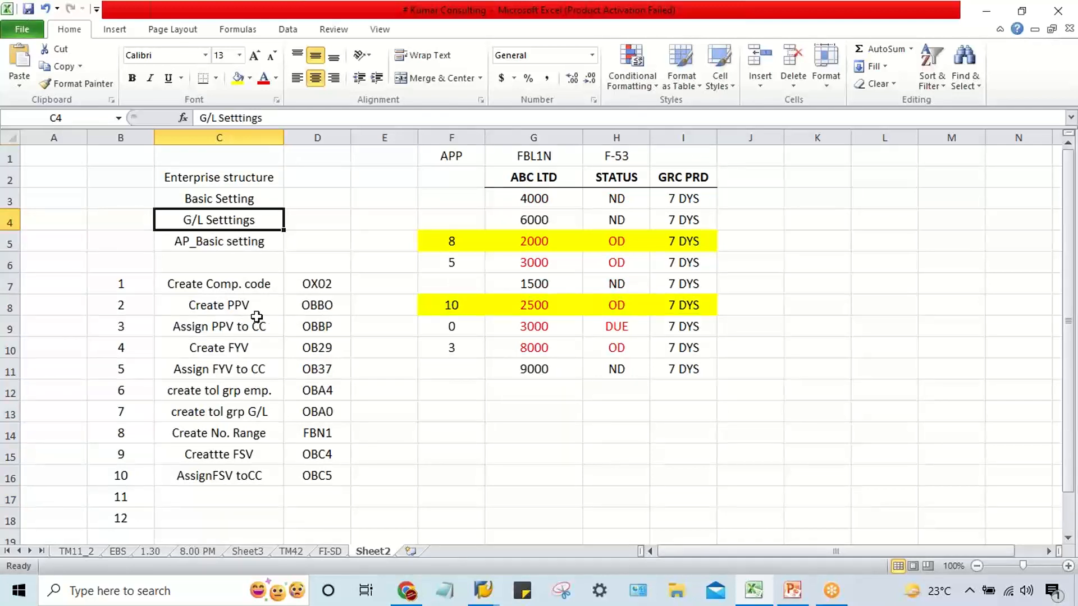
pyautogui.moveTo(253, 307); pyautogui.dragTo(297, 484)
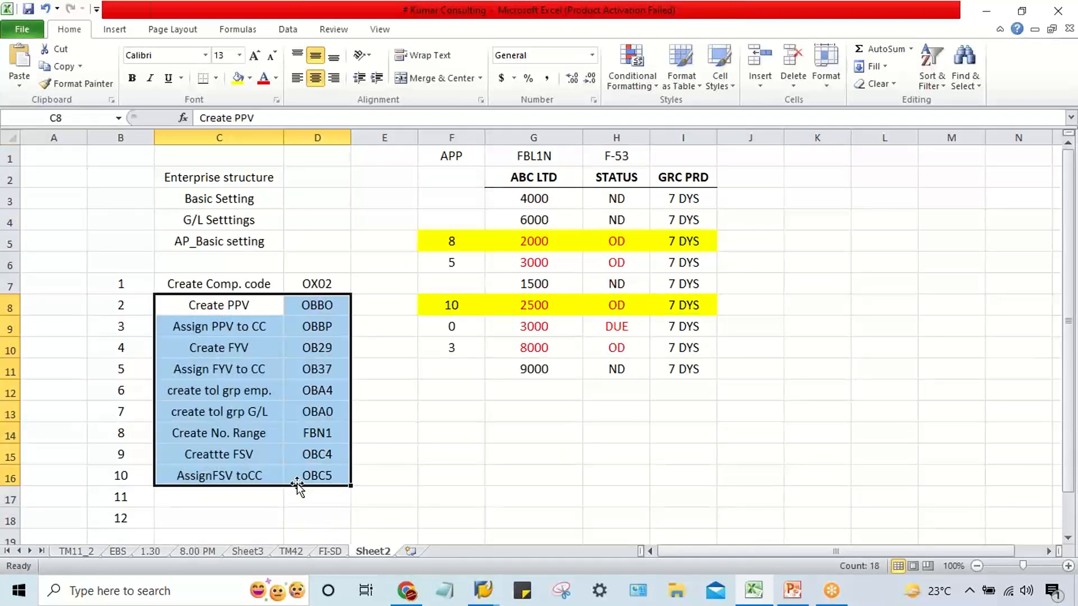
pyautogui.click(248, 427)
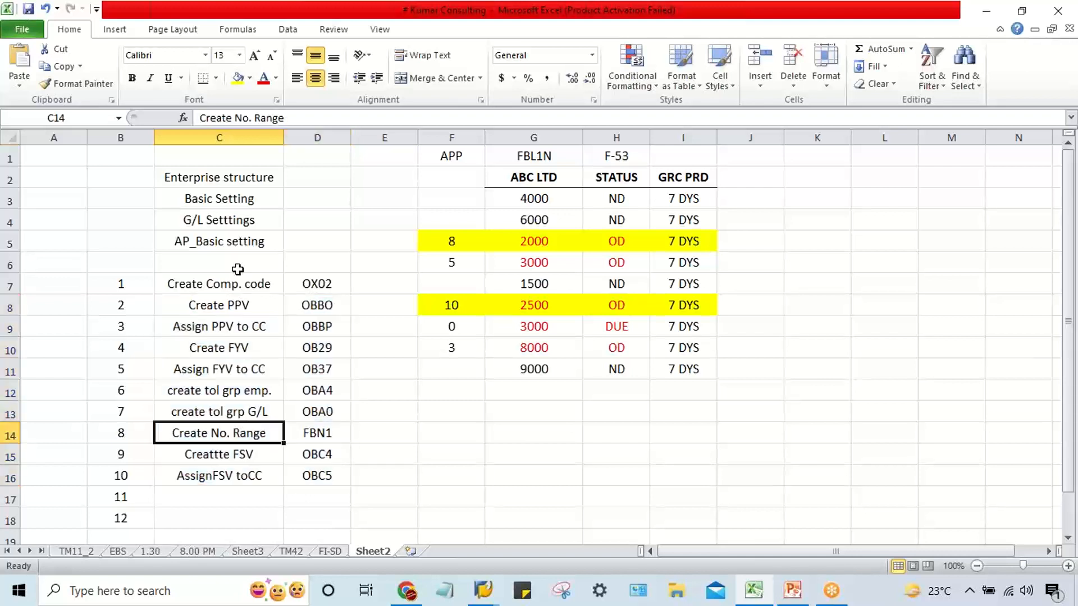
pyautogui.click(237, 214)
# - Fill in list item 11 with the description "Define COA" and the transaction code OB13
pyautogui.scroll(-2, 238, 487)
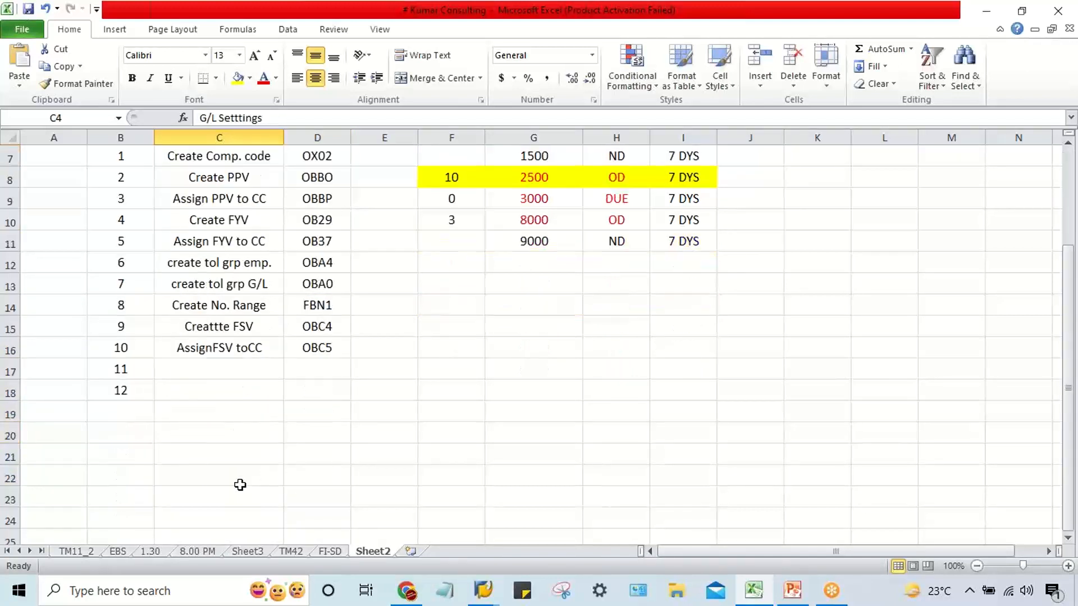
pyautogui.click(222, 369)
pyautogui.write('De')
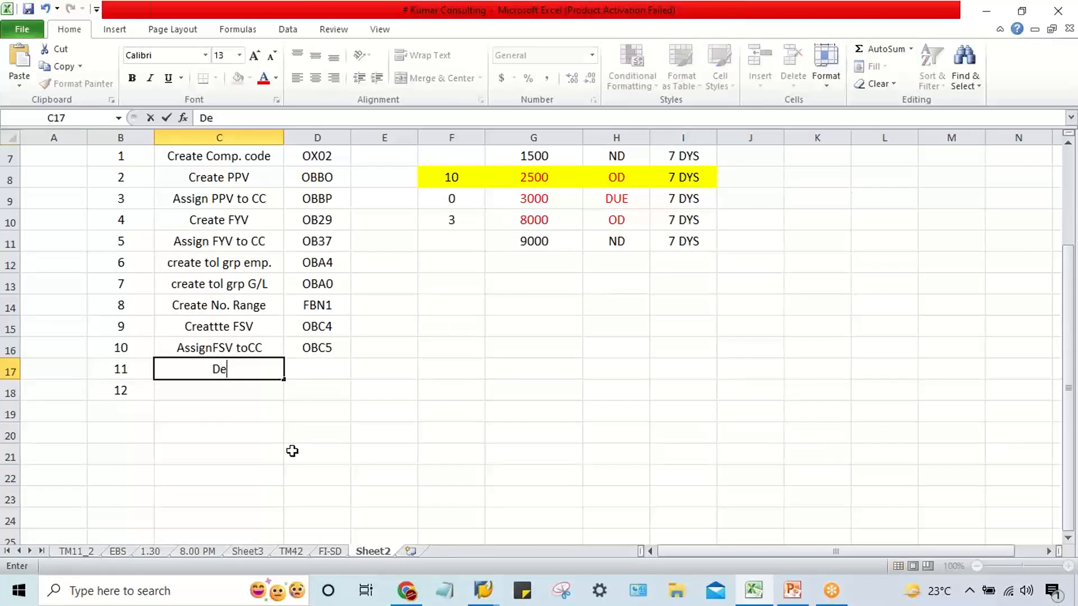
pyautogui.write('fine COA')
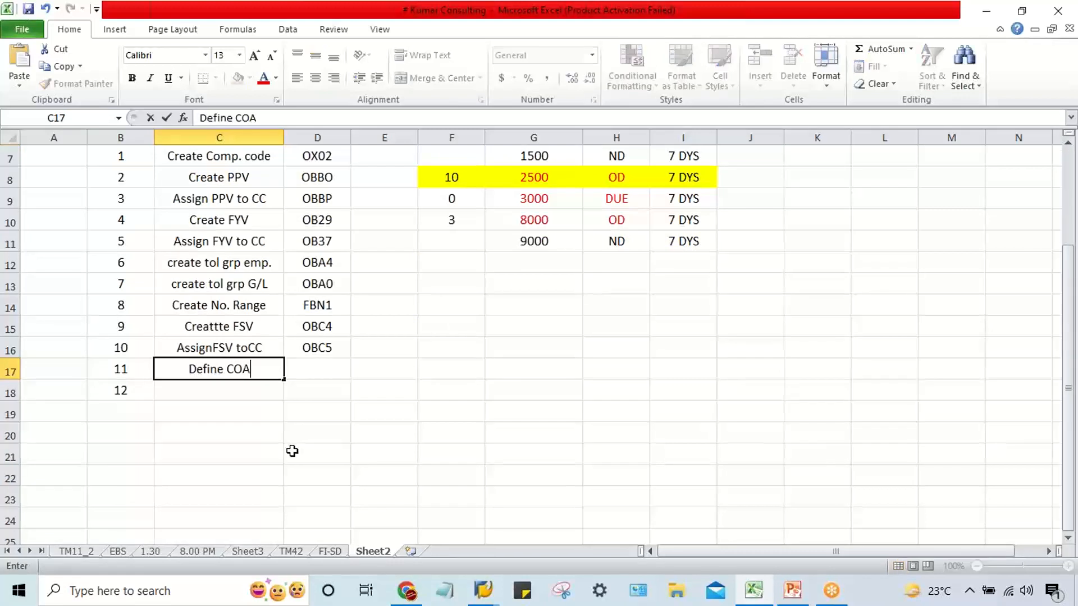
pyautogui.press('Tab')
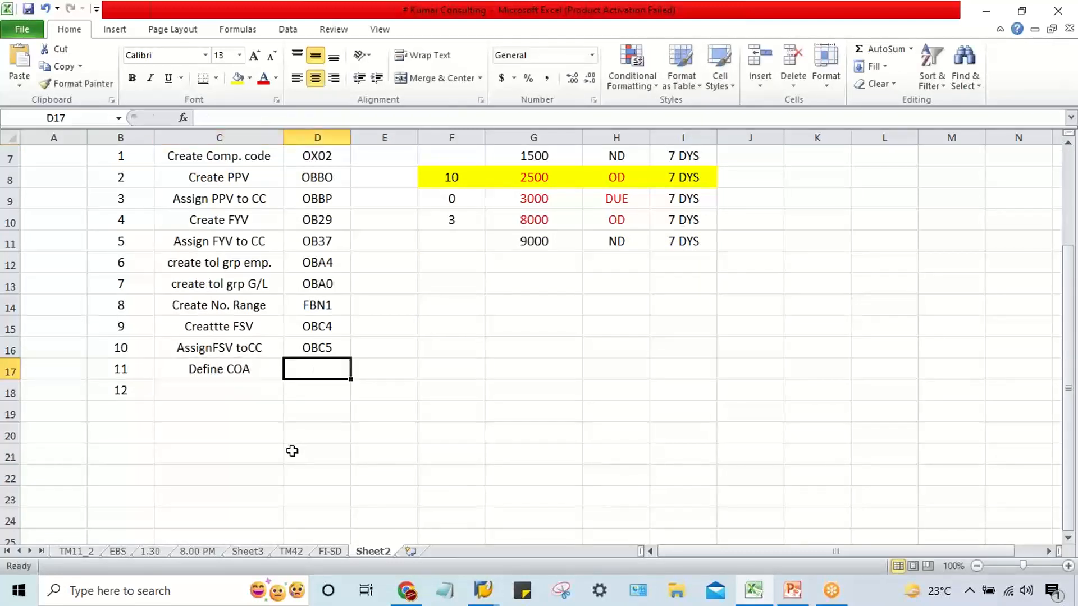
pyautogui.write('ON')
pyautogui.press('BackSpace')
pyautogui.write('B')
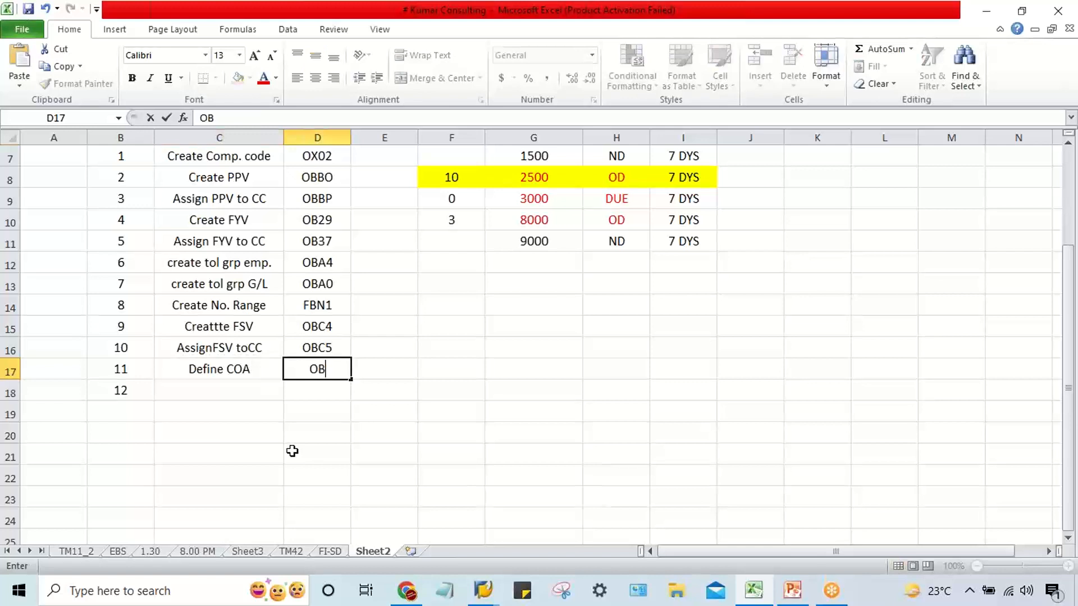
pyautogui.write('13')
pyautogui.press('Return')
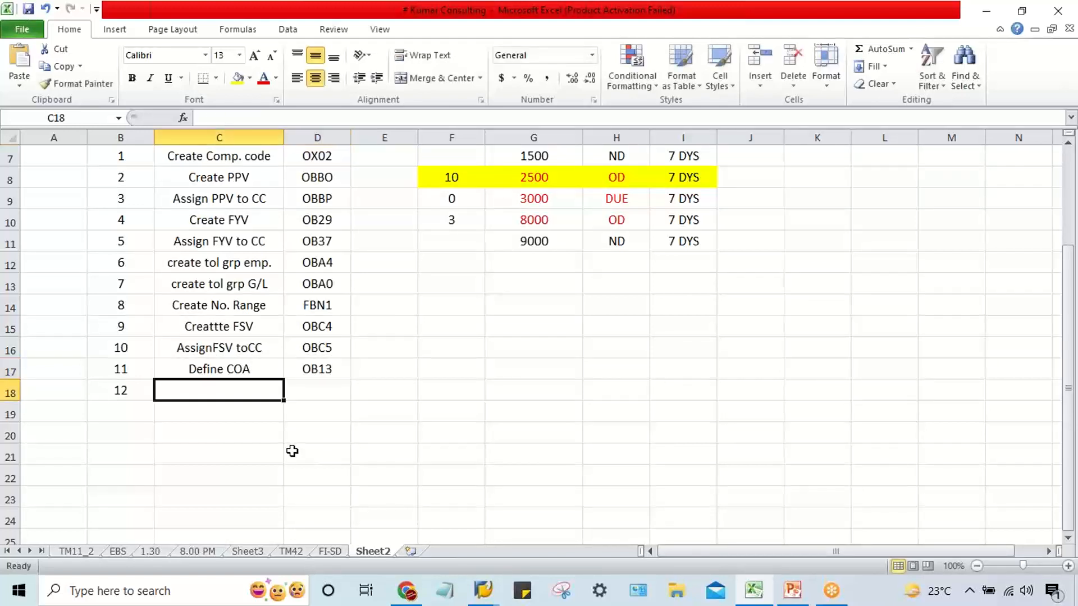
# - Fill in list item 12 with the description "Assign COA to CC" and the transaction code OB62
pyautogui.write('Assign ')
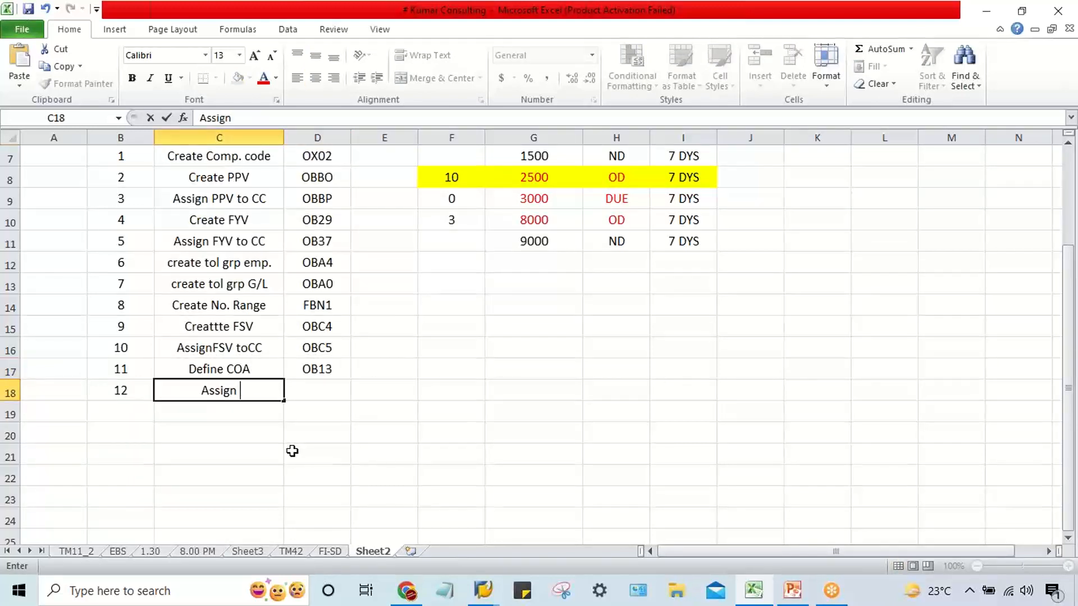
pyautogui.write('COA tpo')
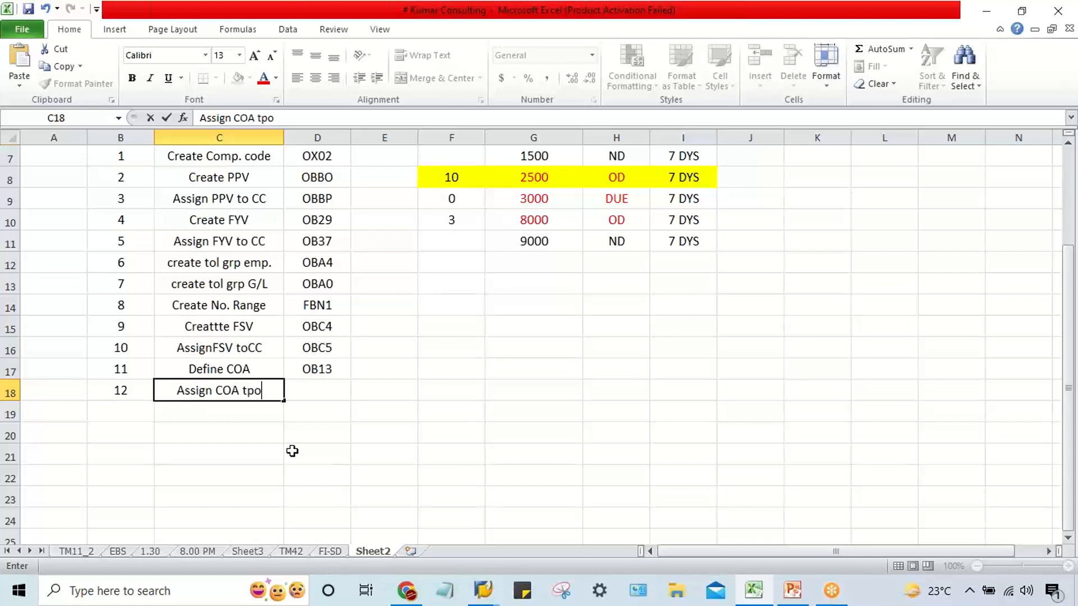
pyautogui.press('BackSpace')
pyautogui.press('BackSpace')
pyautogui.write('o C')
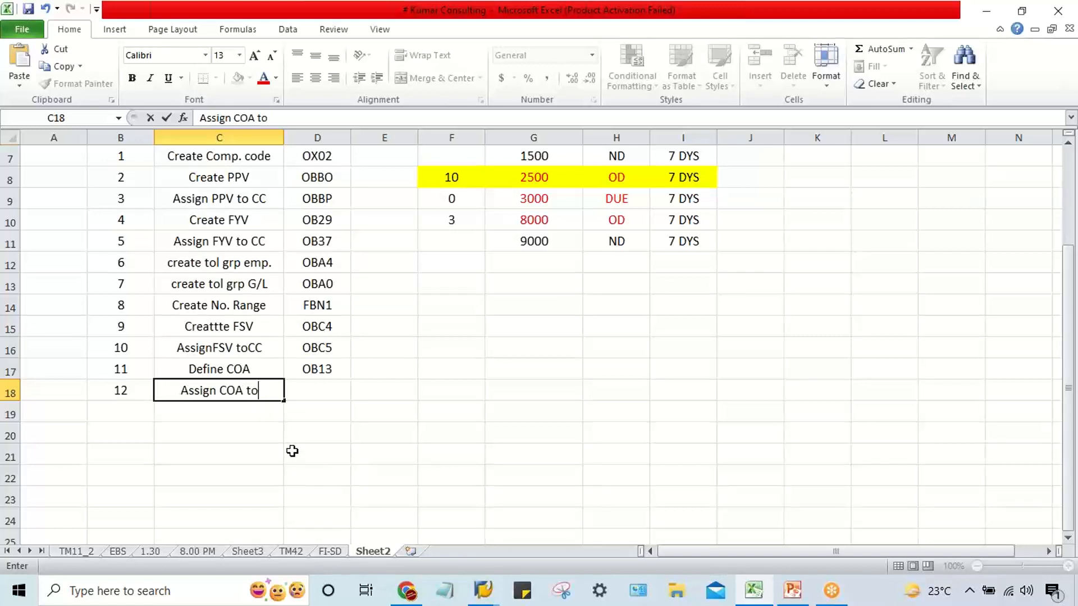
pyautogui.write('C')
pyautogui.press('Tab')
pyautogui.write('O')
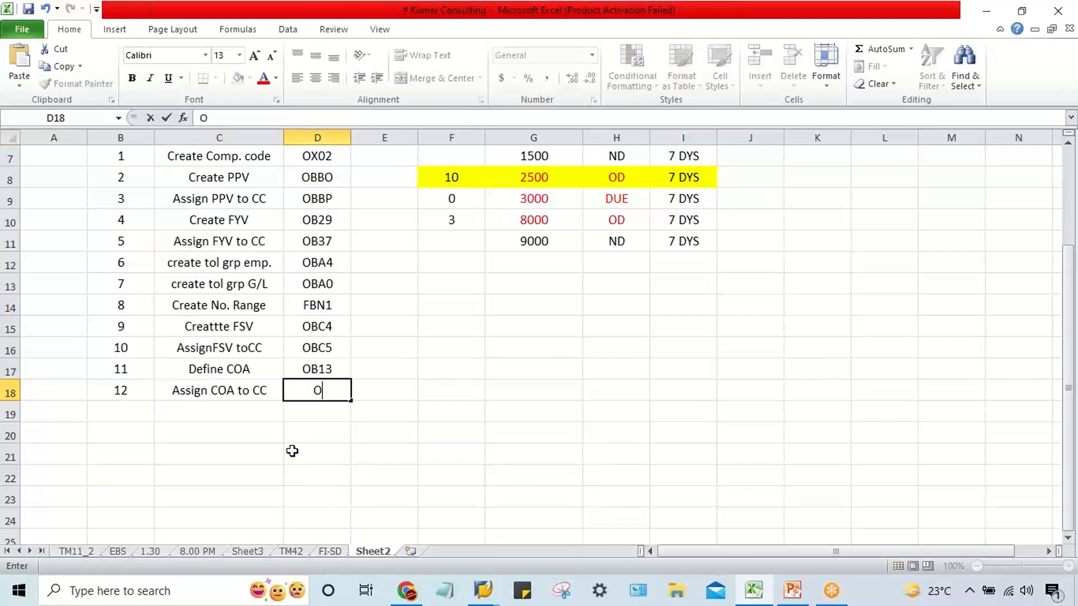
pyautogui.write('B62')
pyautogui.press('Return')
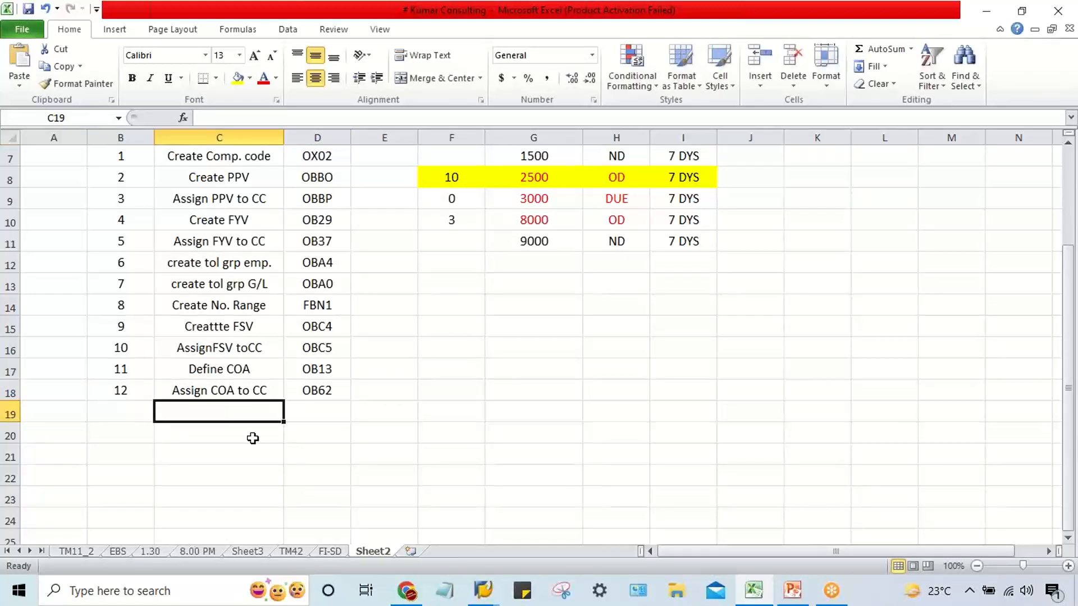
# - Extend the list numbering below item 12 as a series from 13 to 19, down to cell B25
pyautogui.scroll(-3, 223, 335)
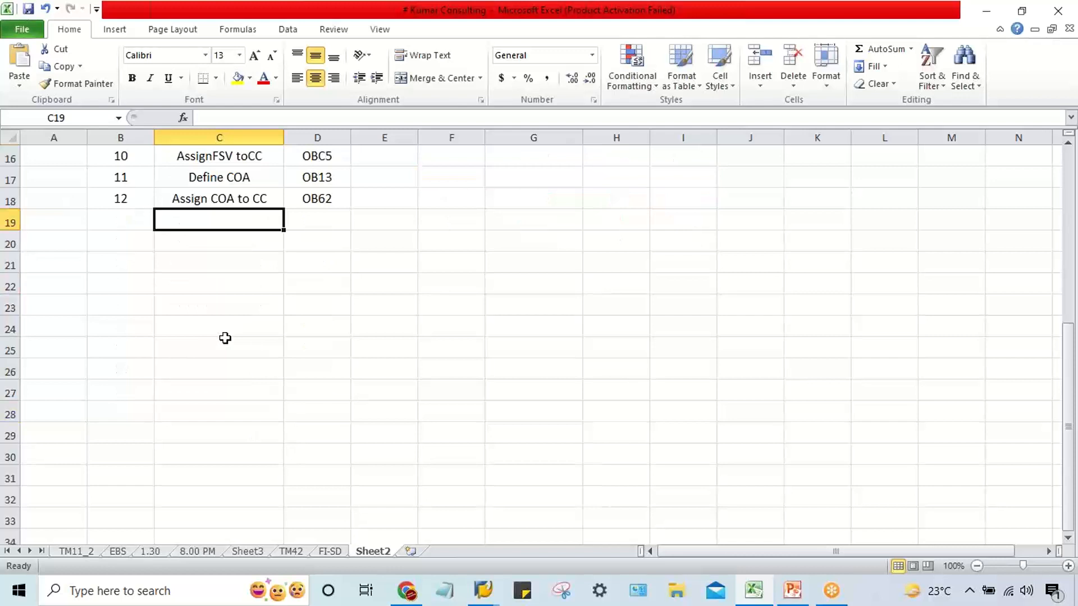
pyautogui.click(125, 196)
pyautogui.moveTo(154, 209); pyautogui.dragTo(165, 366)
pyautogui.click(169, 367)
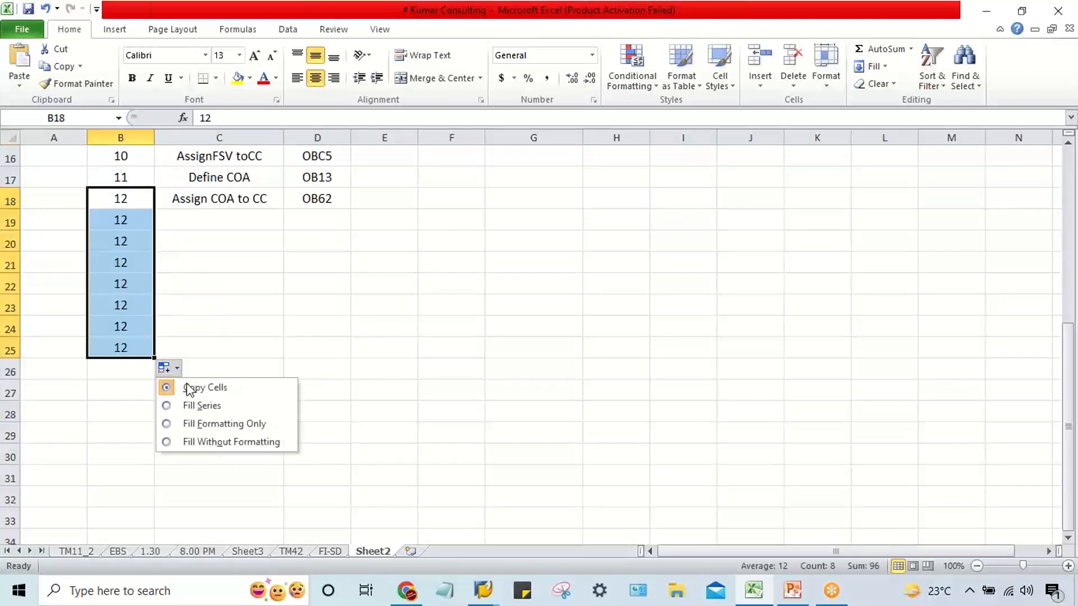
pyautogui.click(205, 417)
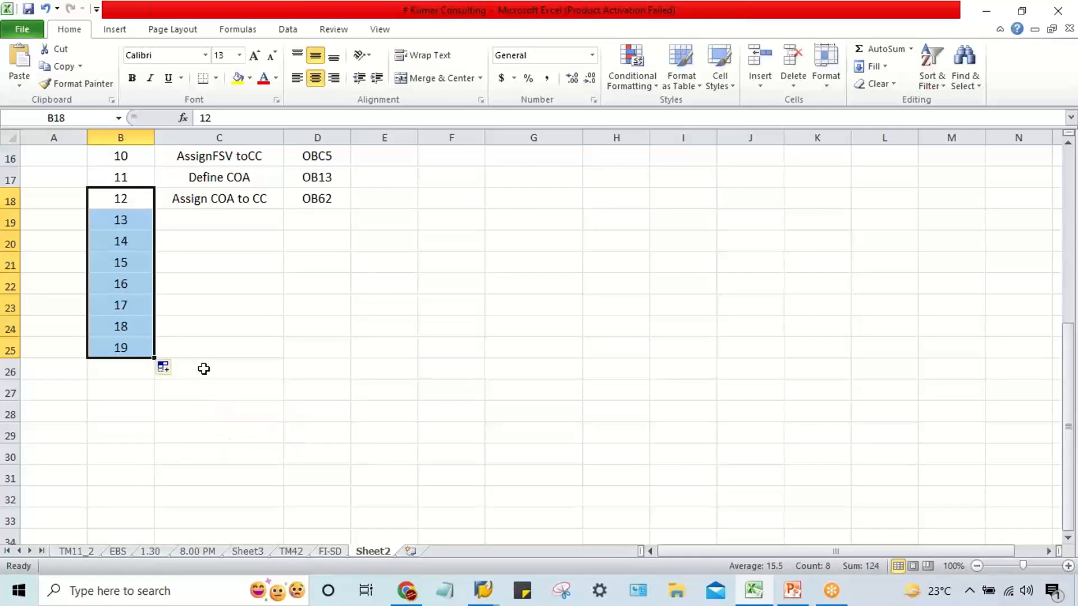
# - Fill in list item 13 with the description "Define Act Grp." and the transaction code OBD4
pyautogui.scroll(5, 205, 367)
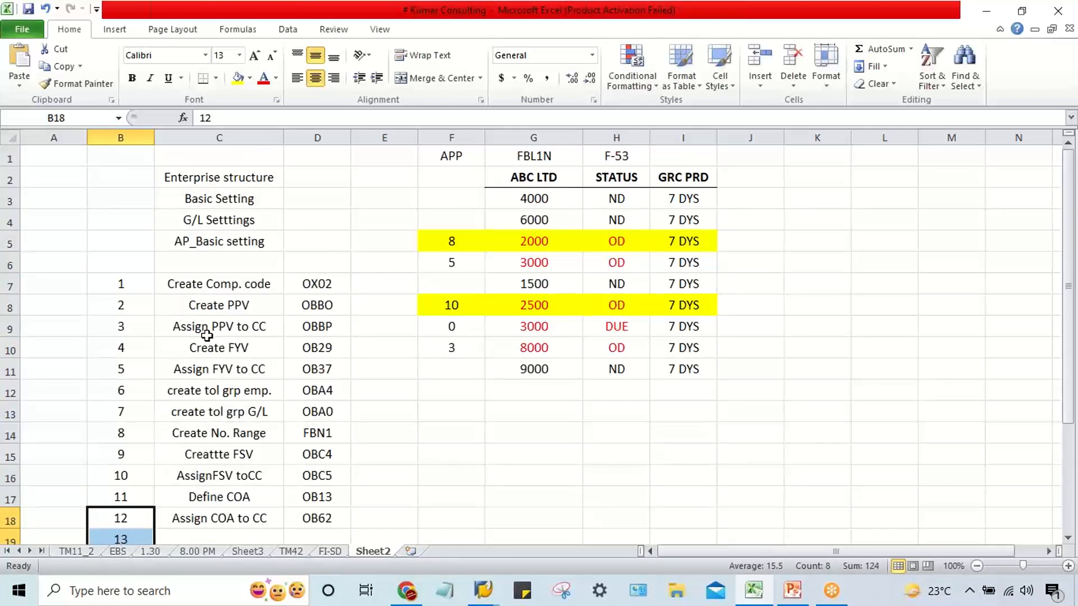
pyautogui.scroll(-3, 206, 335)
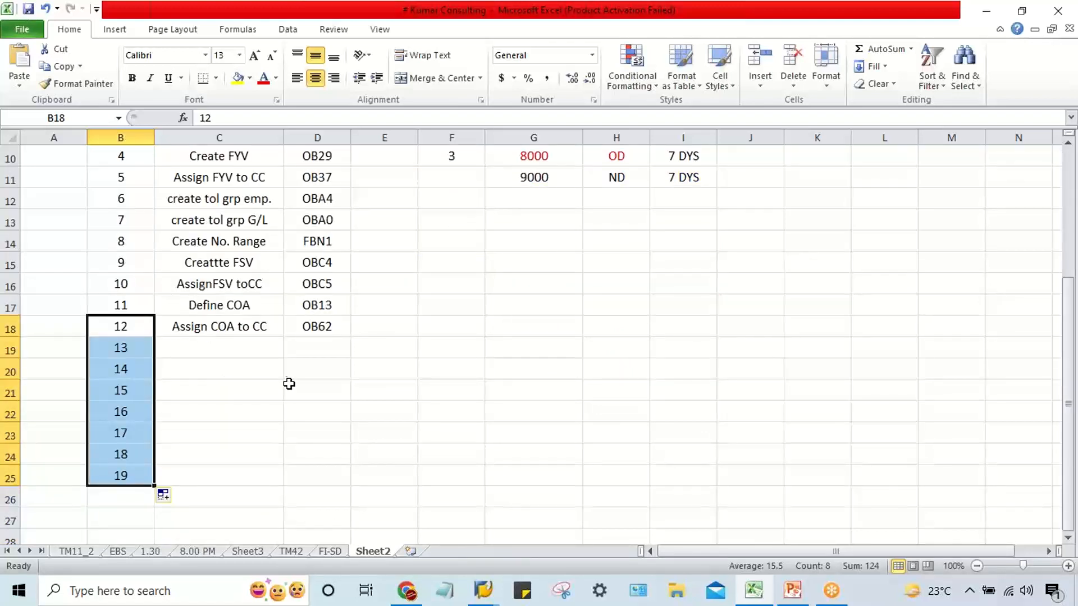
pyautogui.click(222, 352)
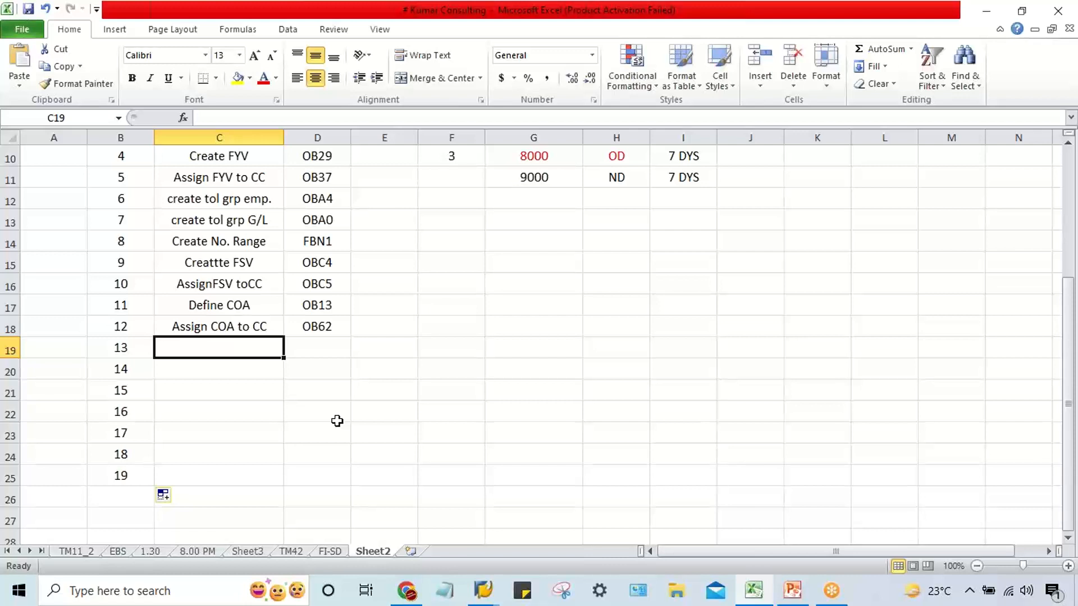
pyautogui.write('Define ')
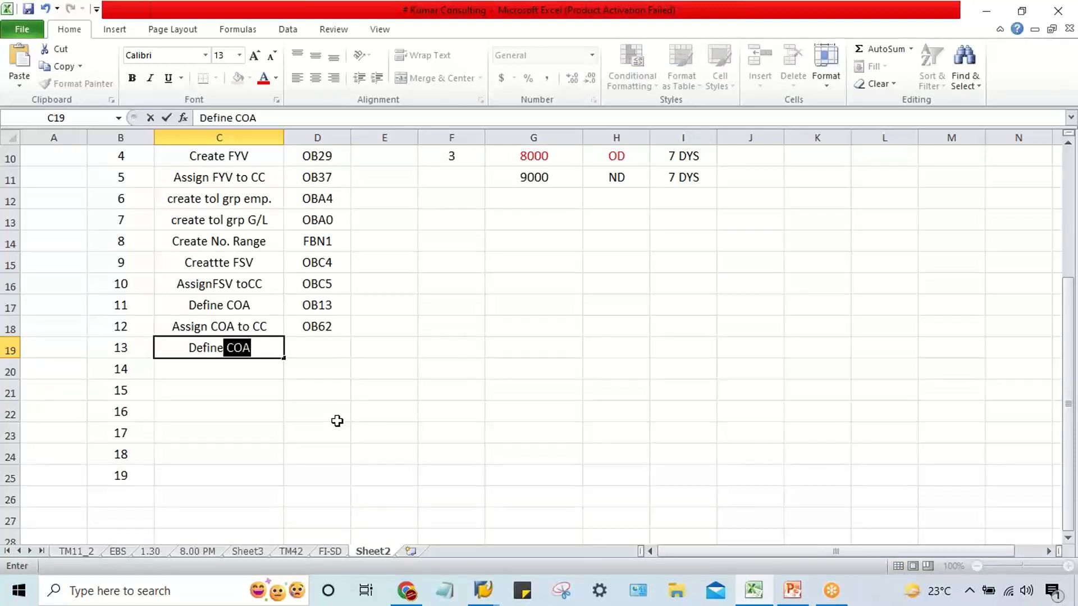
pyautogui.write('Act')
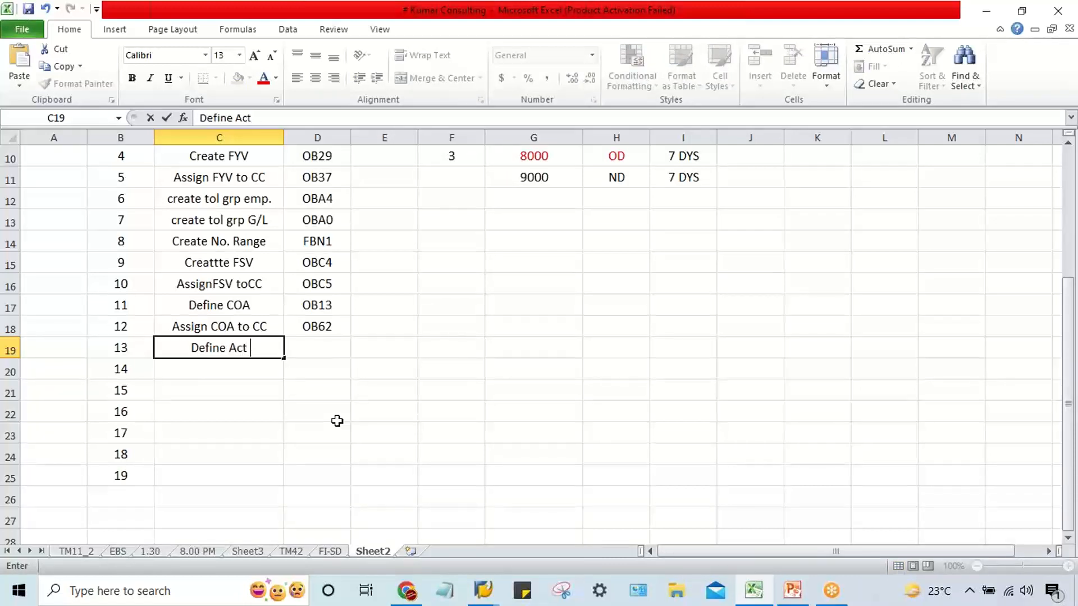
pyautogui.write(' Grp.')
pyautogui.press('Tab')
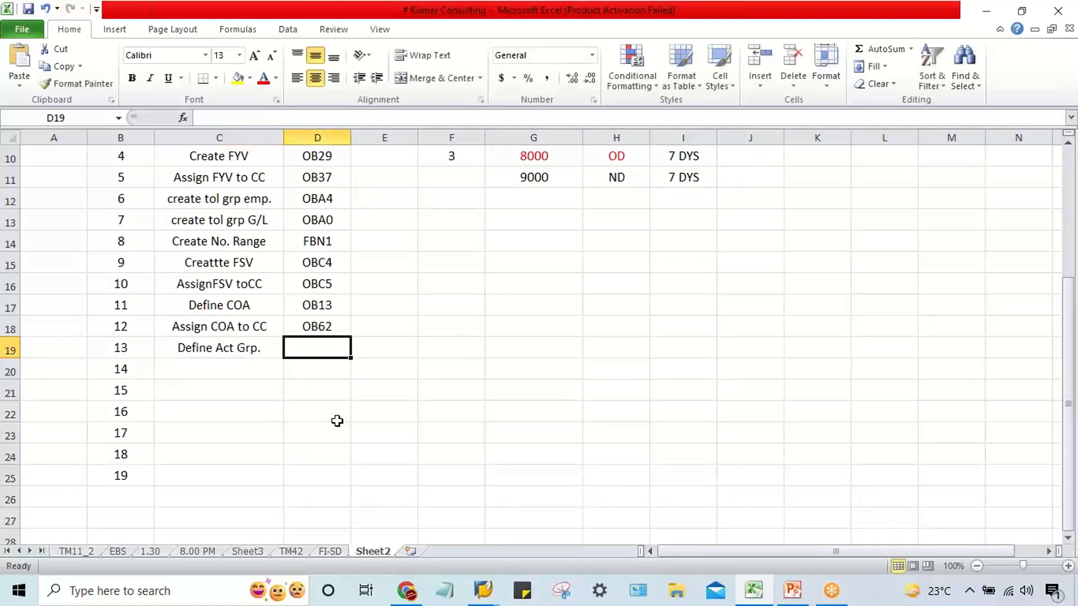
pyautogui.write('OBD4')
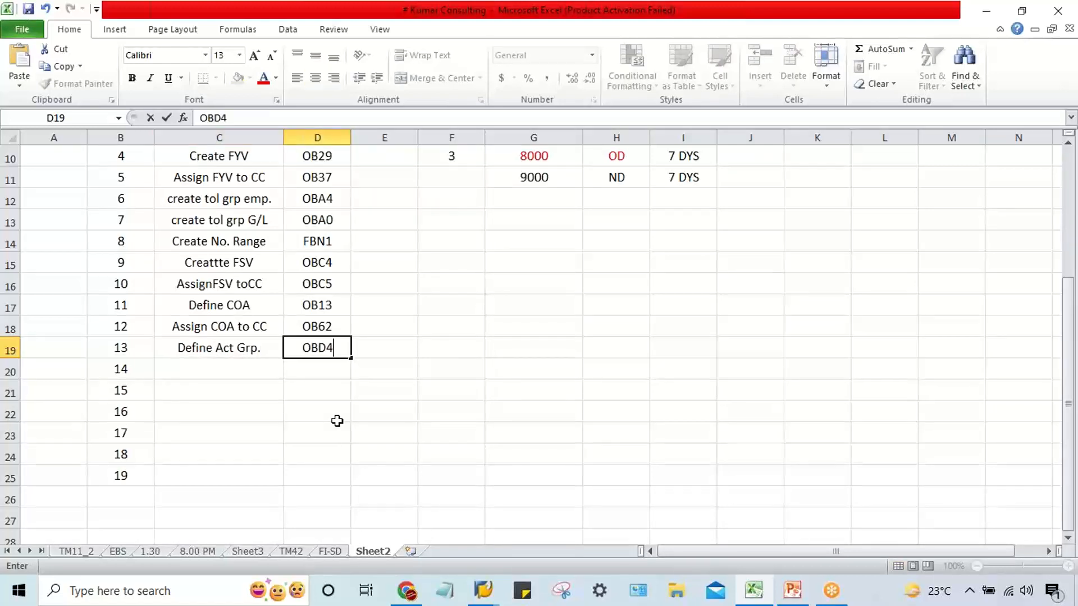
pyautogui.press('Return')
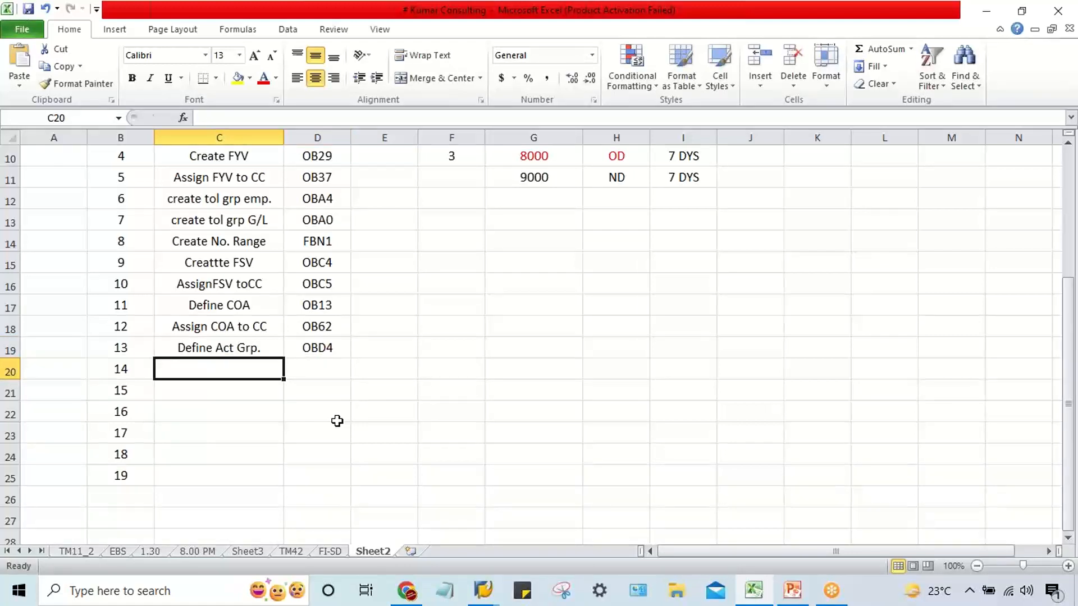
# - Fill in list item 14 with the description "Create Ret. Ear. Act." and the transaction code OB53
pyautogui.write('Create ')
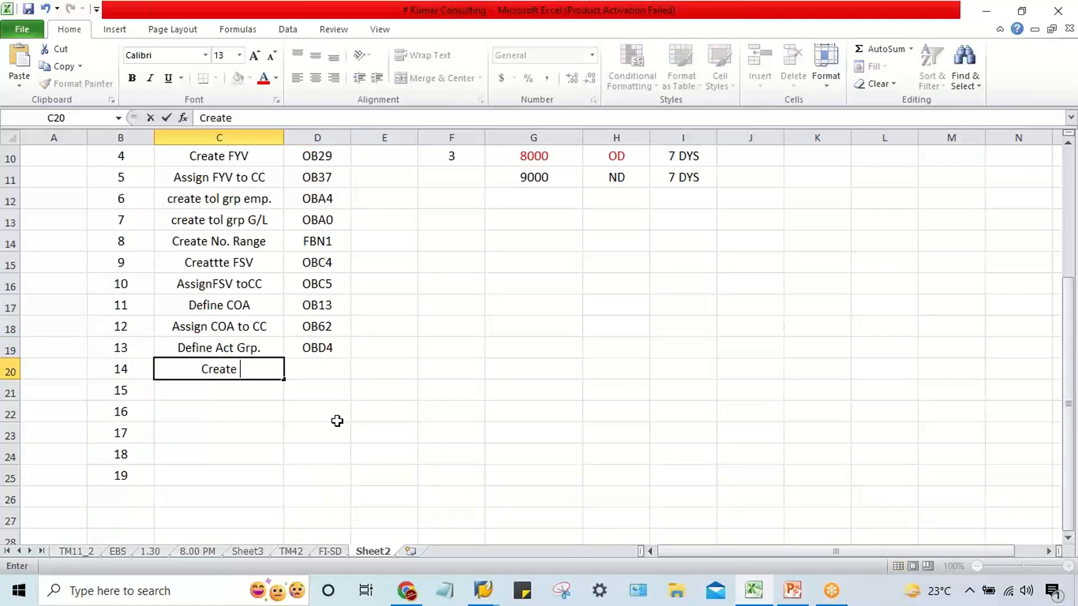
pyautogui.write('REt')
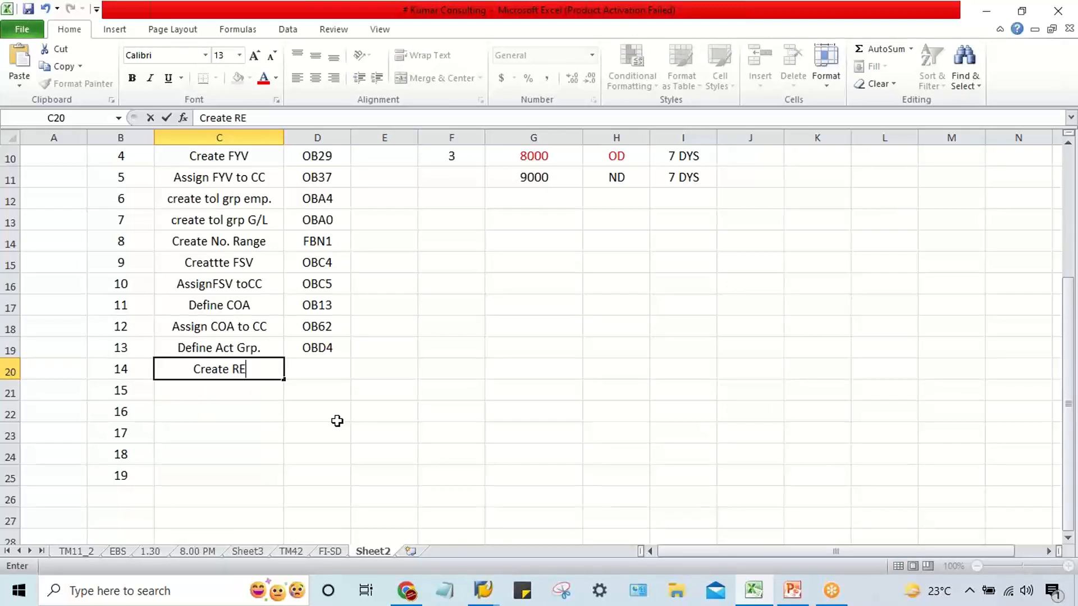
pyautogui.press('BackSpace')
pyautogui.press('BackSpace')
pyautogui.write('et. Ea')
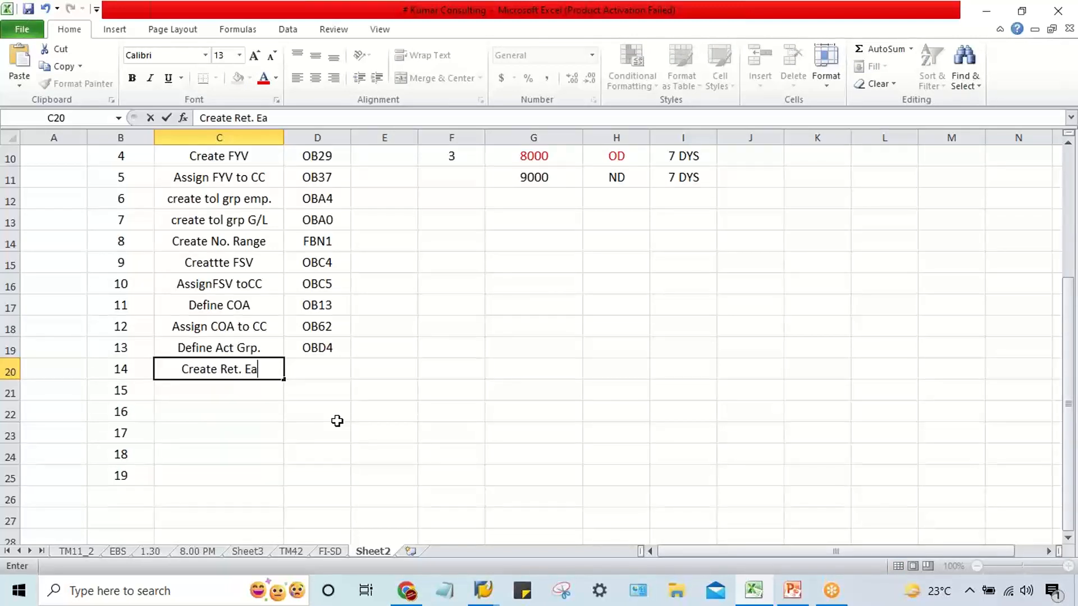
pyautogui.write('r. Act')
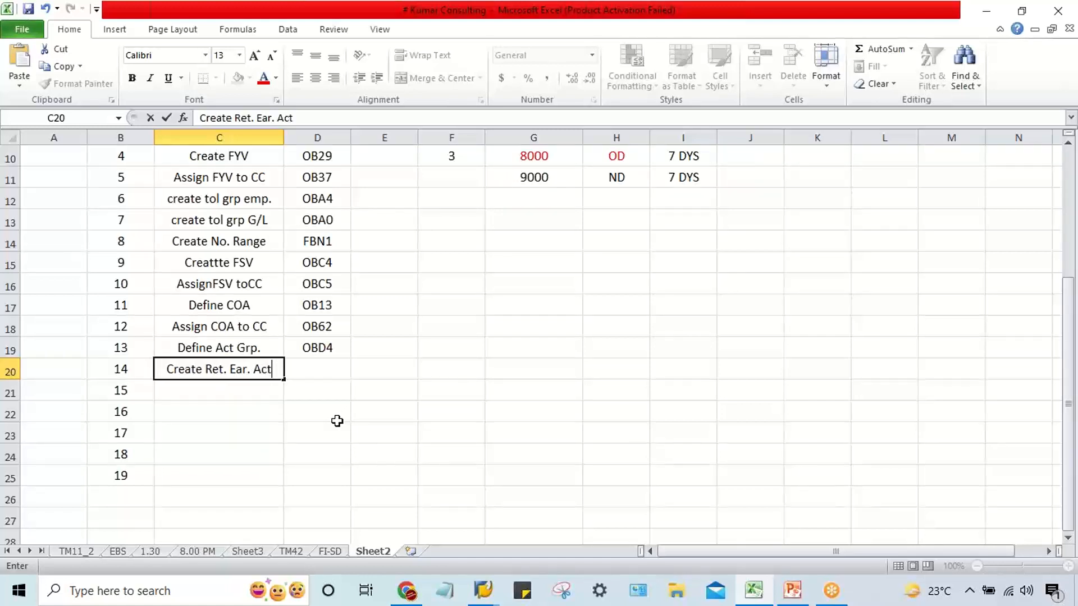
pyautogui.write('.')
pyautogui.press('Tab')
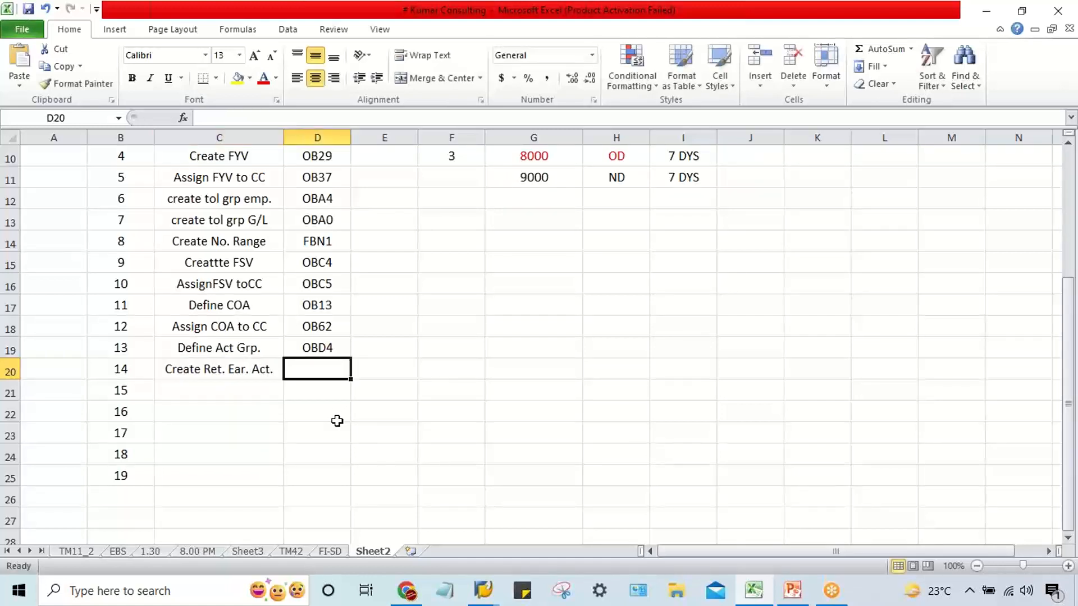
pyautogui.write('OB53')
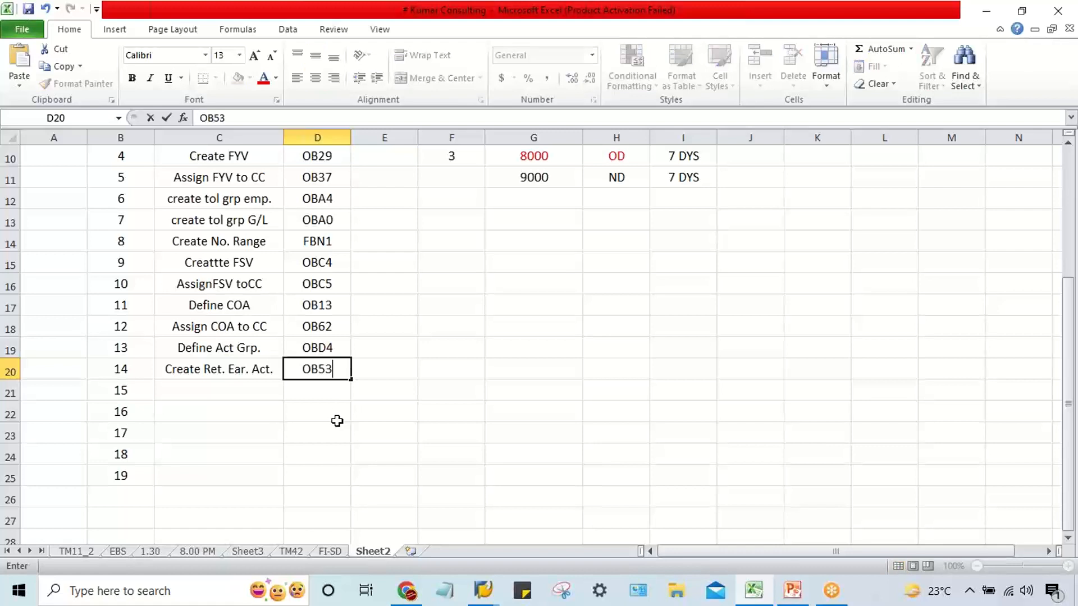
pyautogui.press('Return')
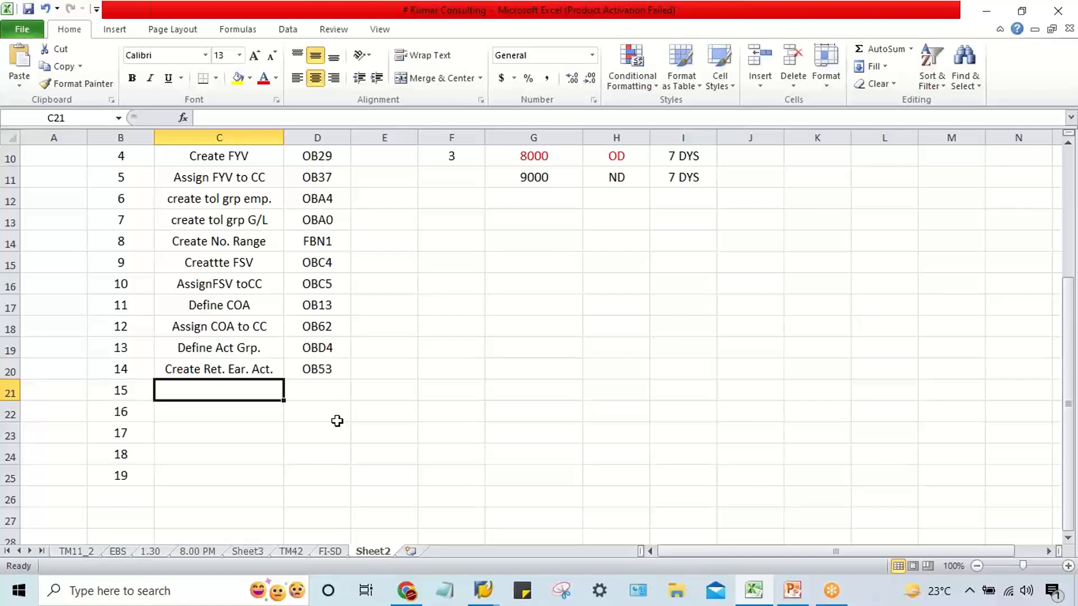
# - Fill in list item 15 with the description "Create few G/Ls" and the transaction code FS00 in capitals
pyautogui.write('Crea')
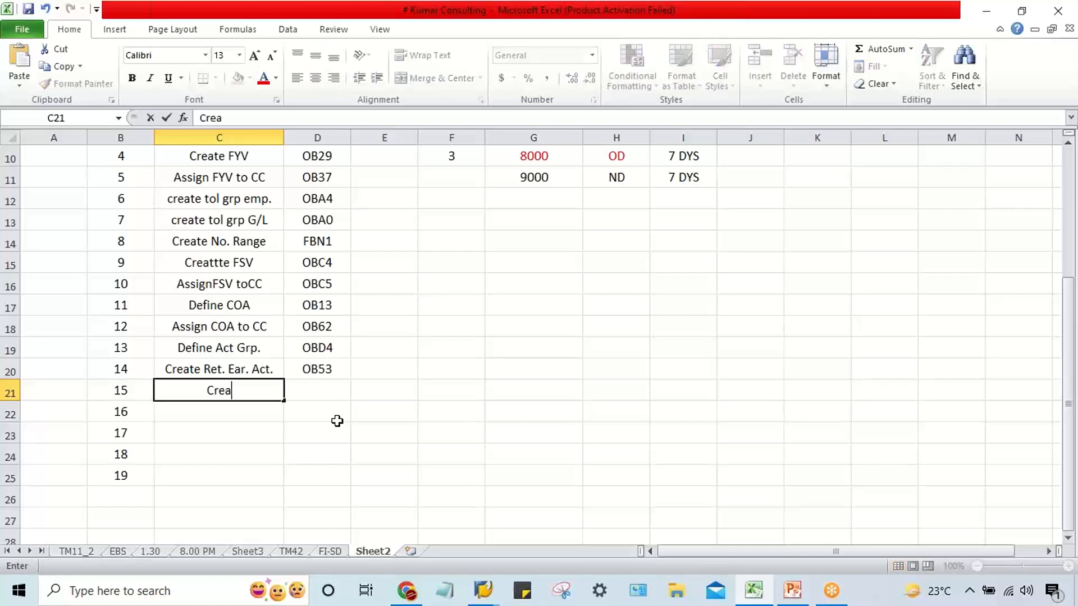
pyautogui.write('te few G')
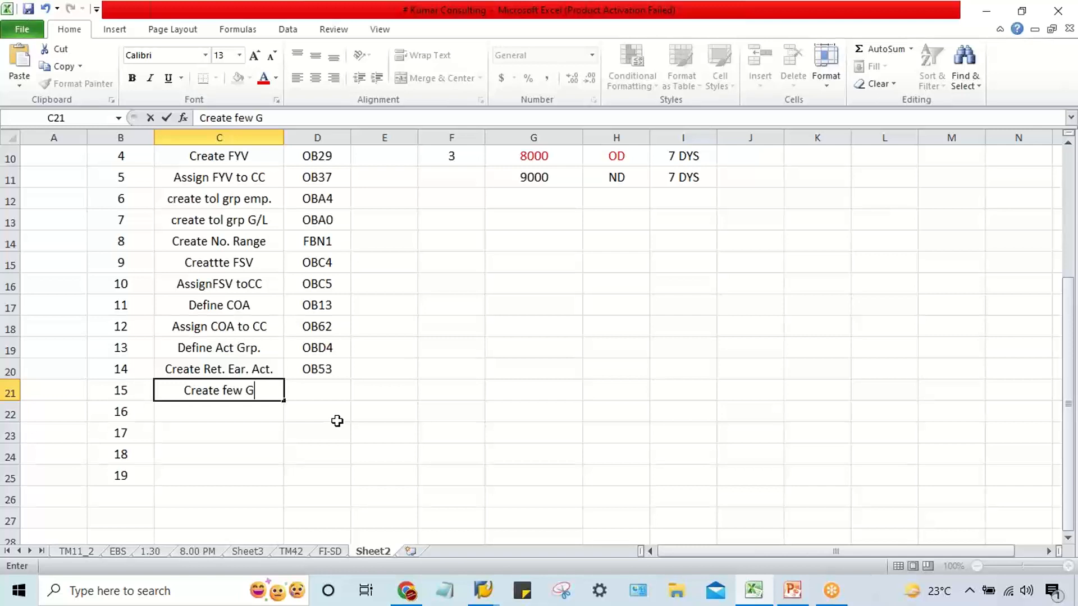
pyautogui.write('?')
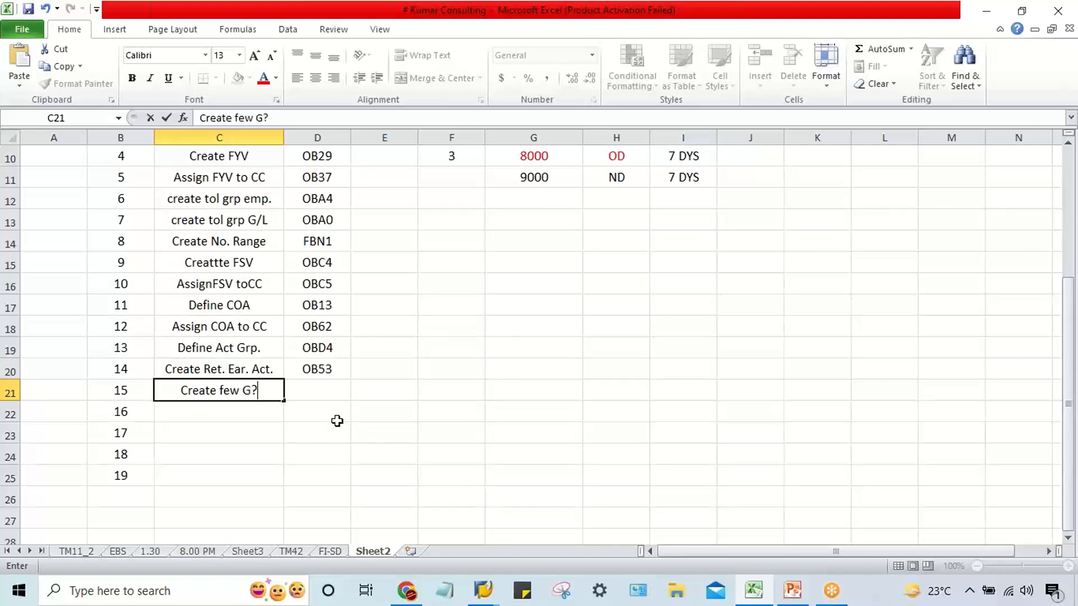
pyautogui.press('BackSpace')
pyautogui.write('/L')
pyautogui.write('s')
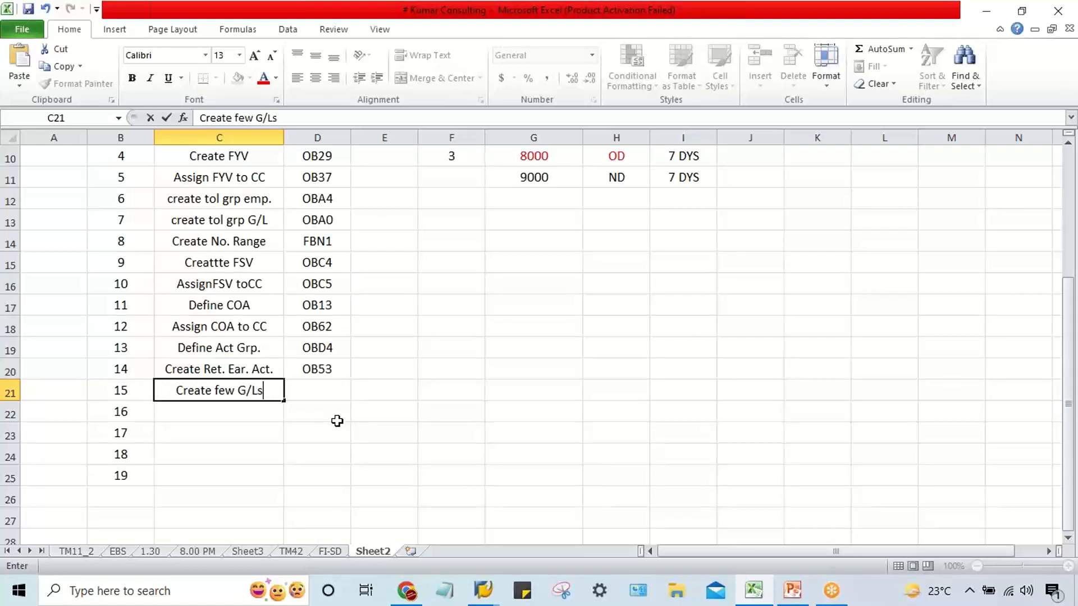
pyautogui.press('Tab')
pyautogui.write('Fs00')
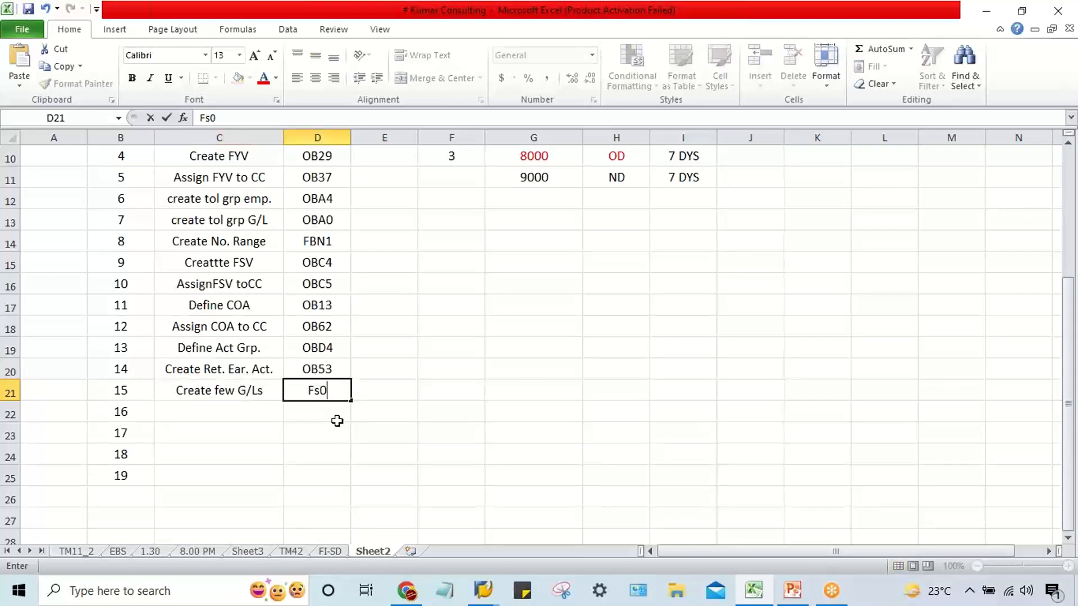
pyautogui.press('Return')
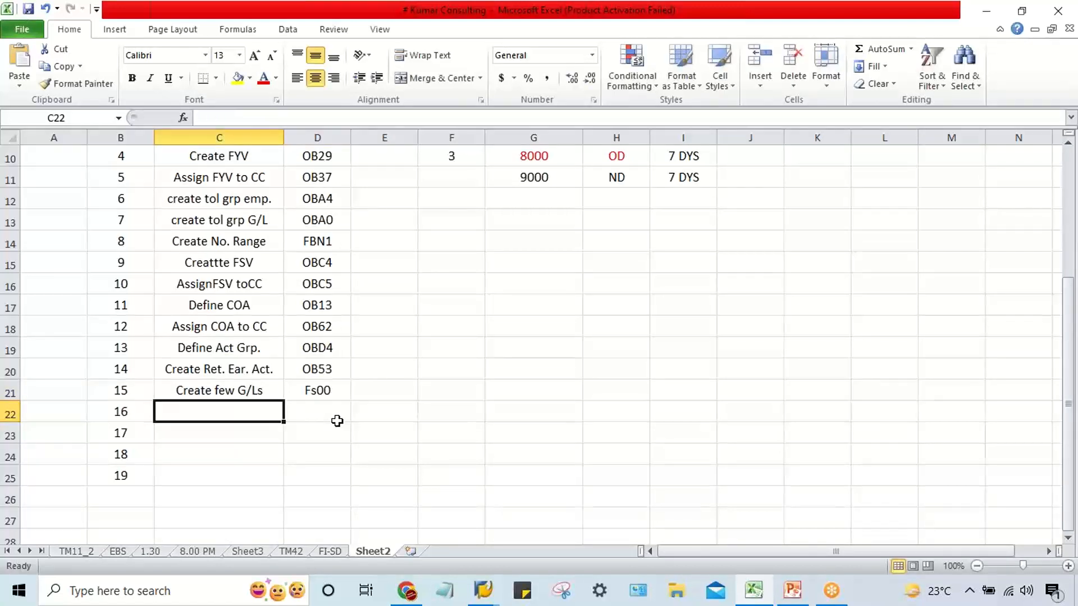
pyautogui.click(339, 393)
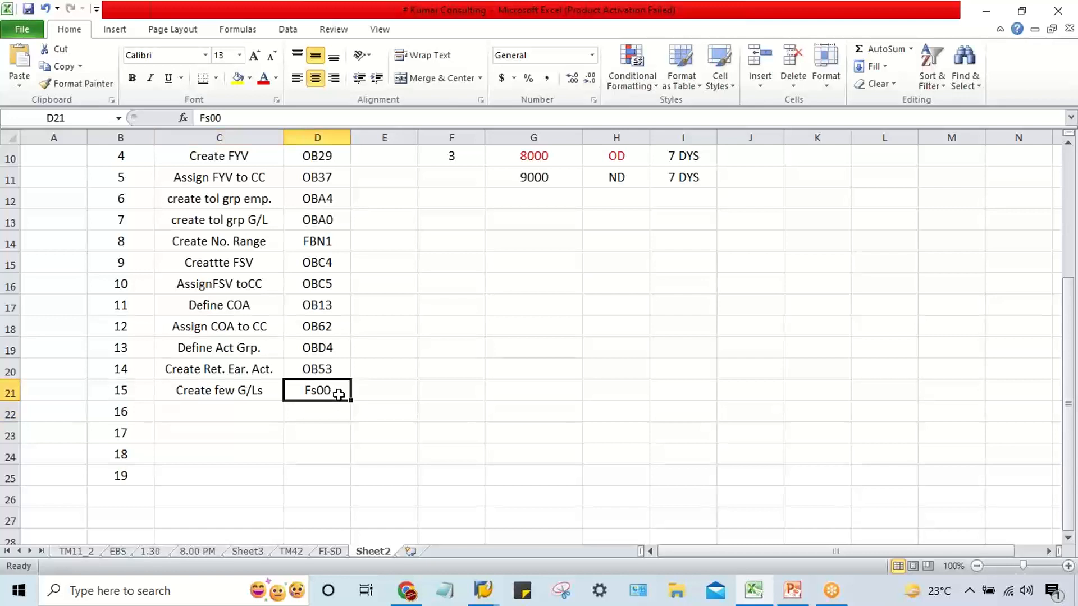
pyautogui.write('FS00')
pyautogui.press('Return')
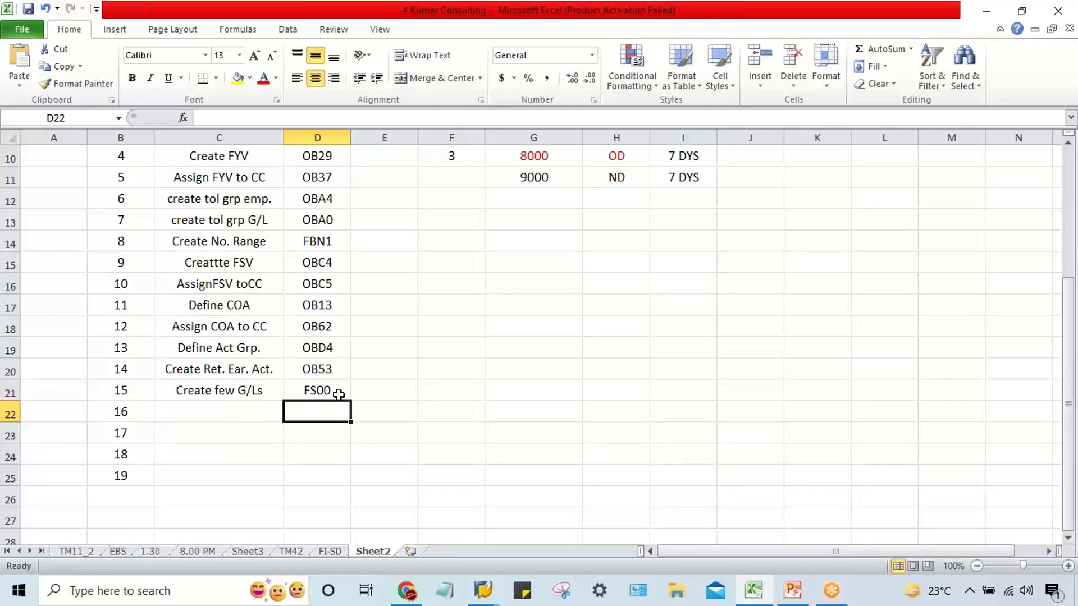
# - Fill in list item 16 with the description "Create Vend. Act grp." and the transaction code OBD3
pyautogui.click(245, 407)
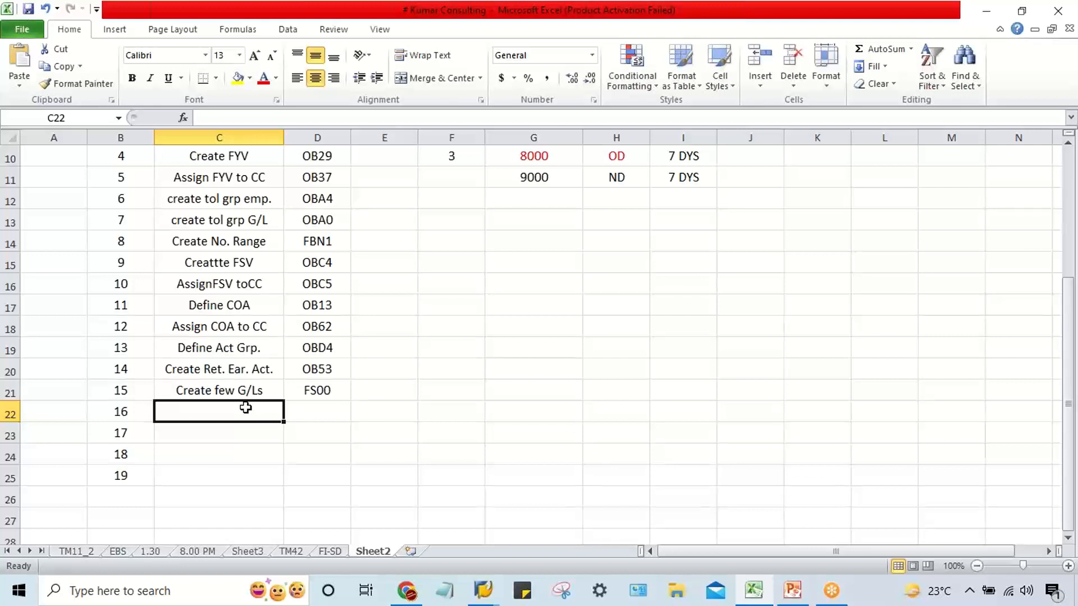
pyautogui.write('Create')
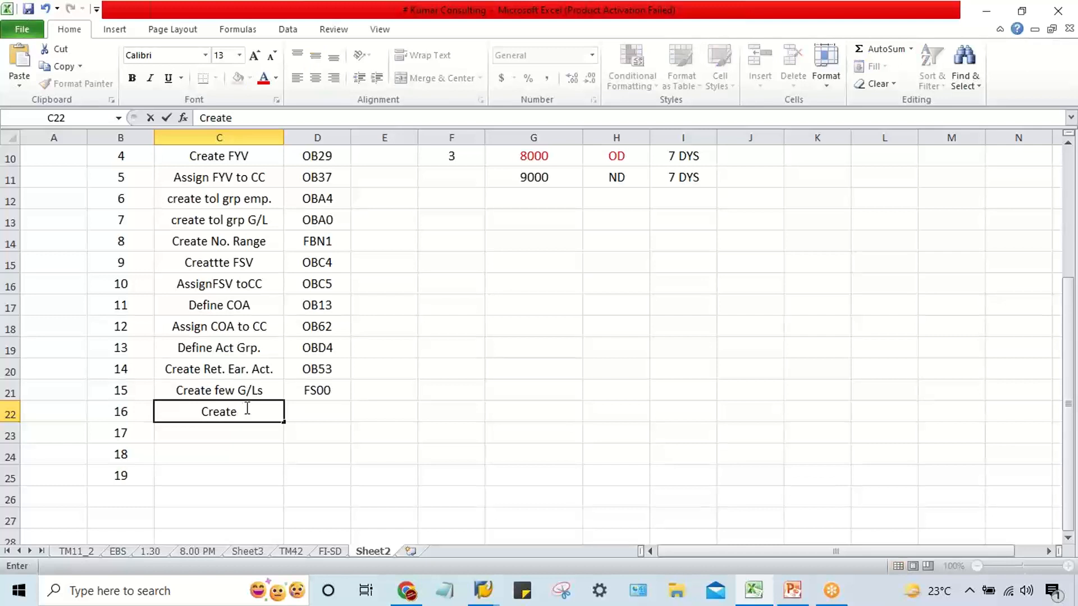
pyautogui.write(' Vend. ')
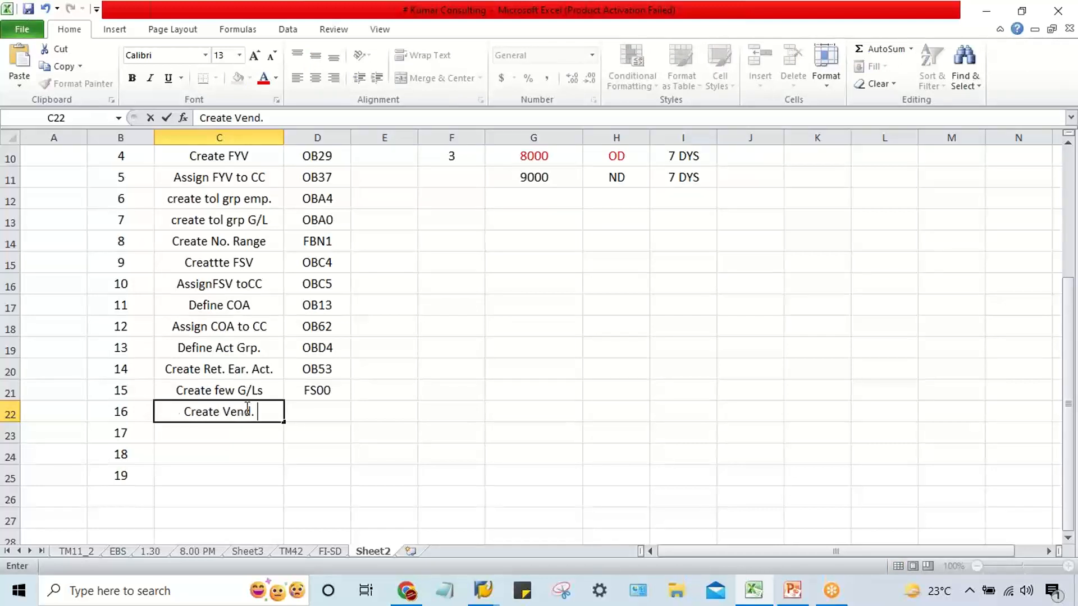
pyautogui.write('Act ')
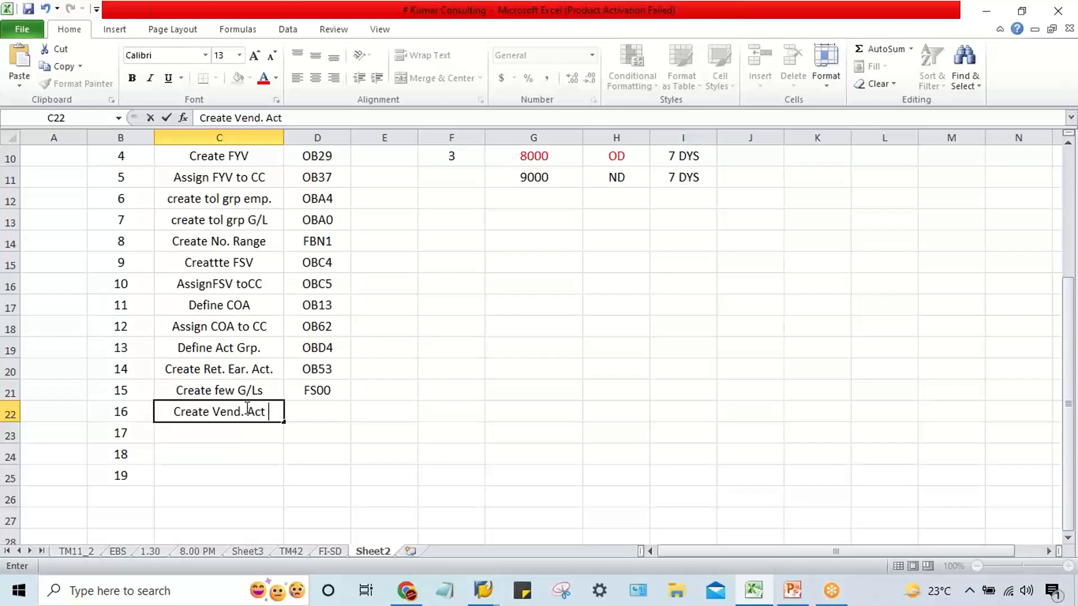
pyautogui.write('grp.')
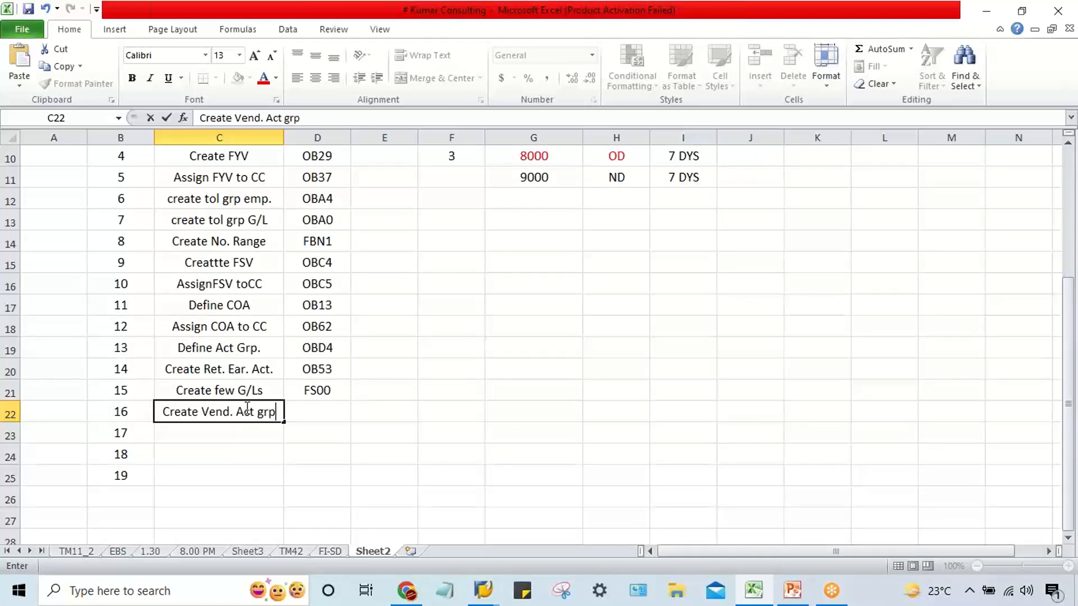
pyautogui.press('Tab')
pyautogui.write('O')
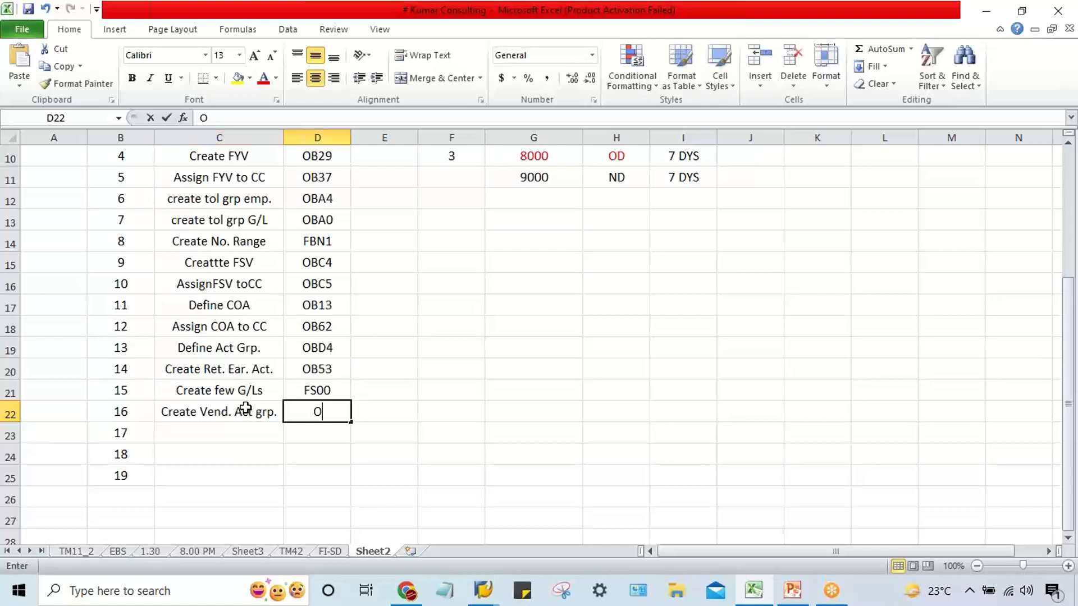
pyautogui.write('BD')
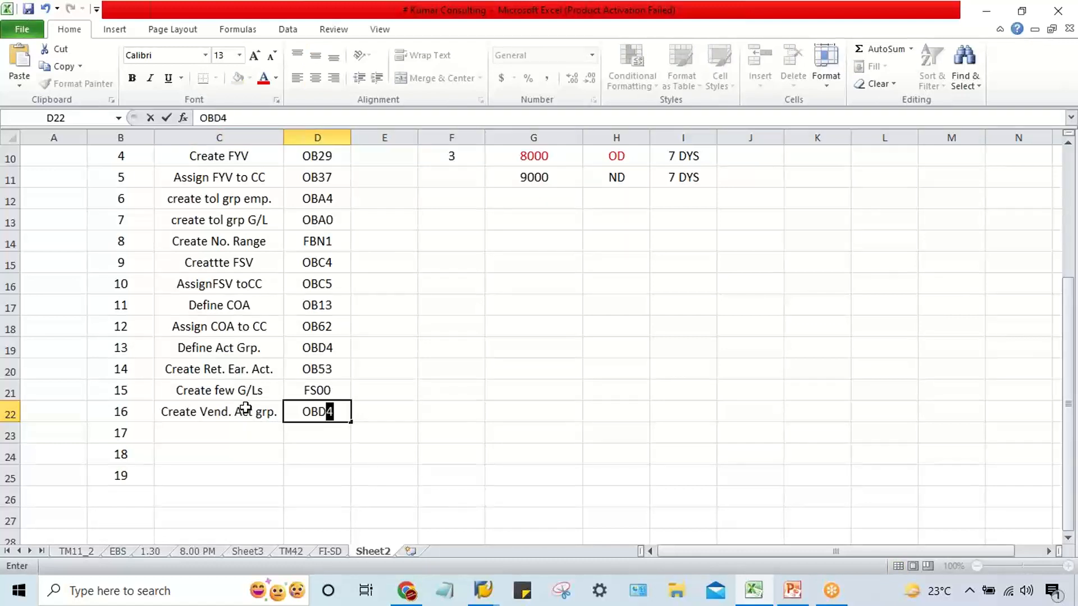
pyautogui.write('3')
pyautogui.press('Return')
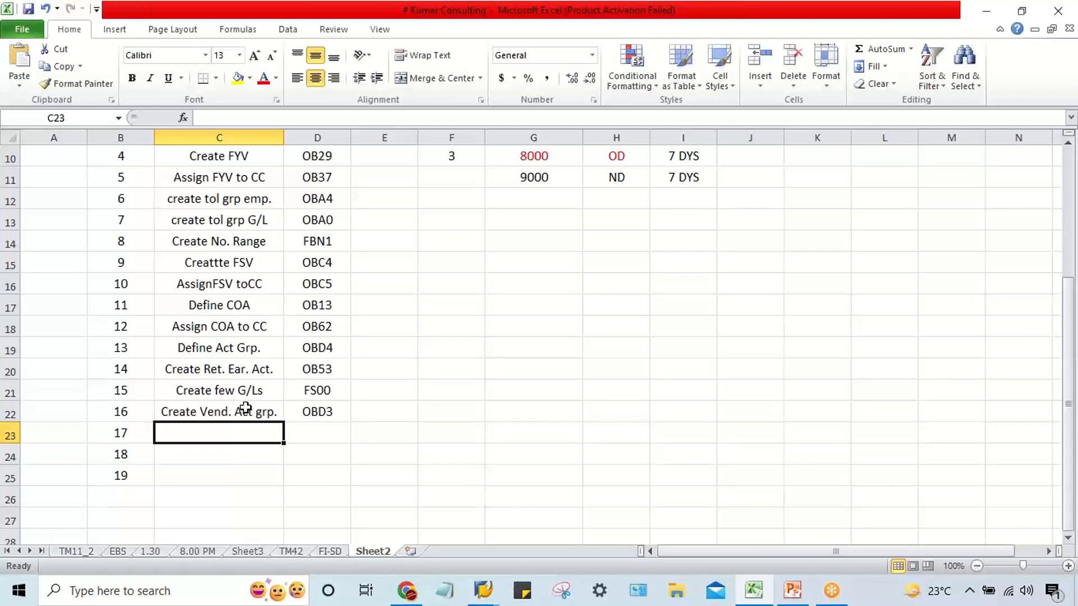
# - Fill in list item 17 with the description "Create No. Range" and the transaction code XKN1
pyautogui.write('Create ')
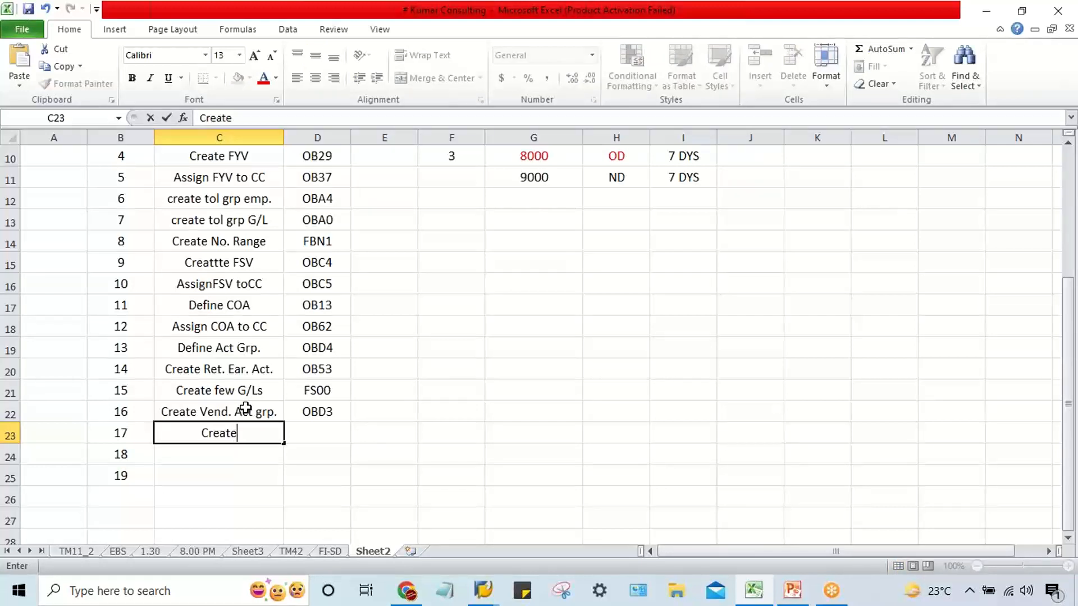
pyautogui.write('No. Range')
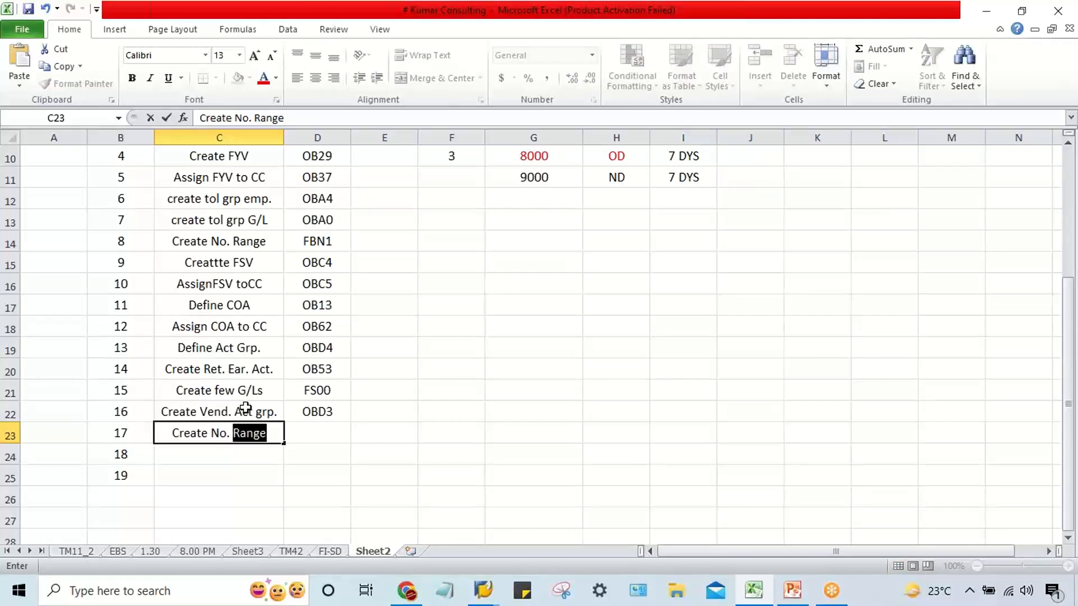
pyautogui.press('Tab')
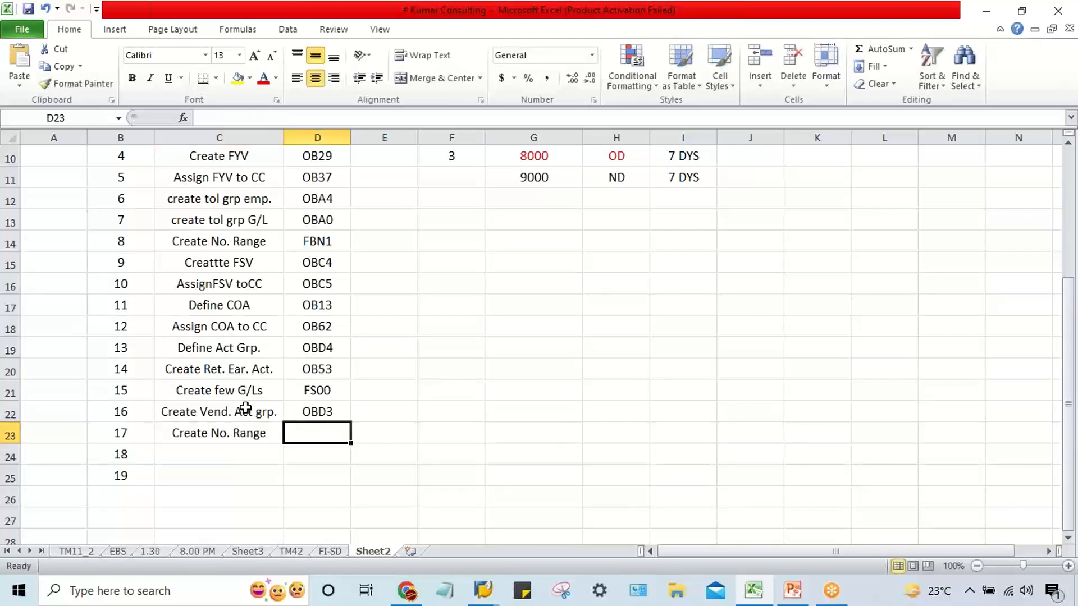
pyautogui.write('X')
pyautogui.press('BackSpace')
pyautogui.write('XK')
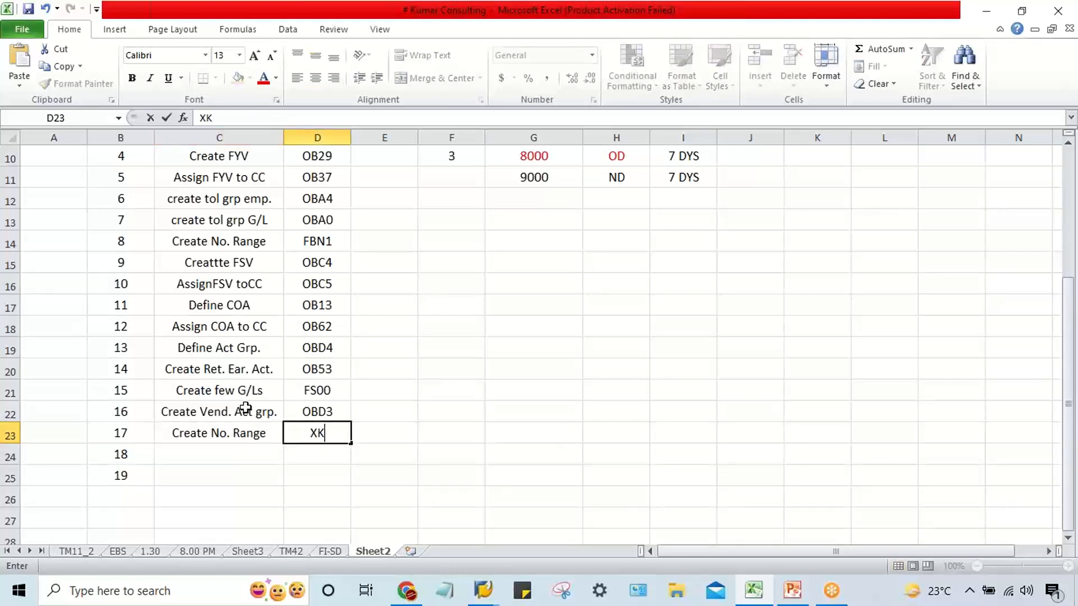
pyautogui.write('N1')
pyautogui.press('Return')
# - Fill in list item 18 with the description "Create Recon. Act" and the transaction code FS00
pyautogui.write('C')
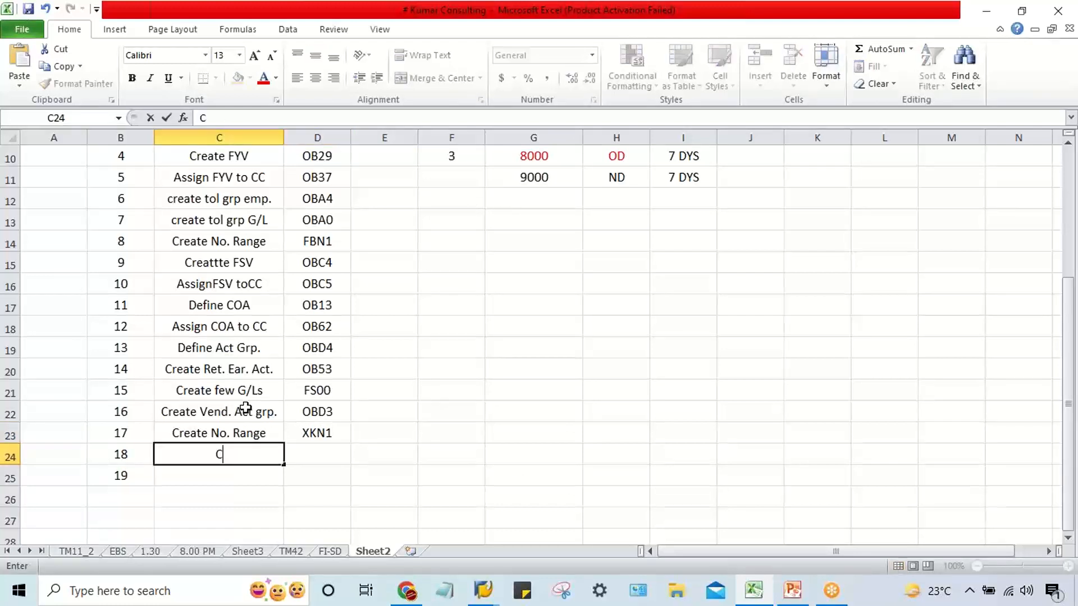
pyautogui.write('reate C')
pyautogui.press('BackSpace')
pyautogui.press('BackSpace')
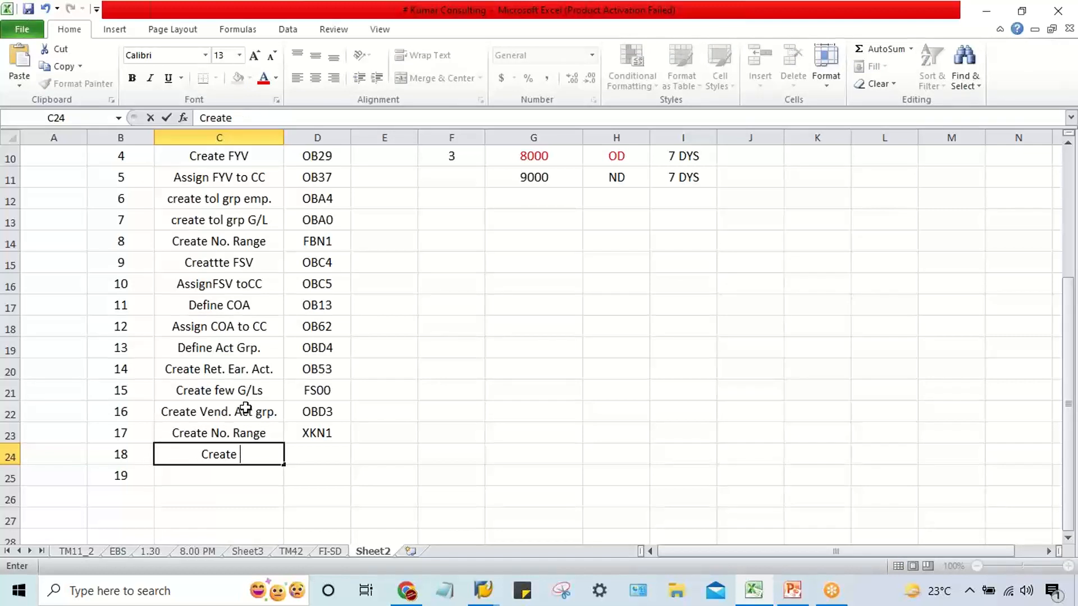
pyautogui.write('Recon.')
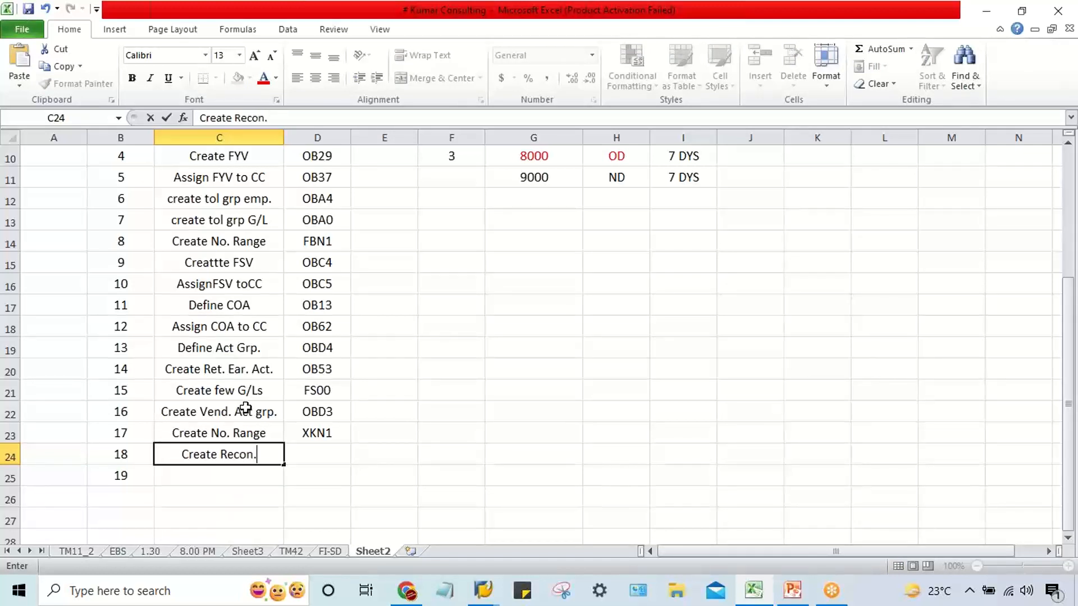
pyautogui.write(' Act')
pyautogui.press('Tab')
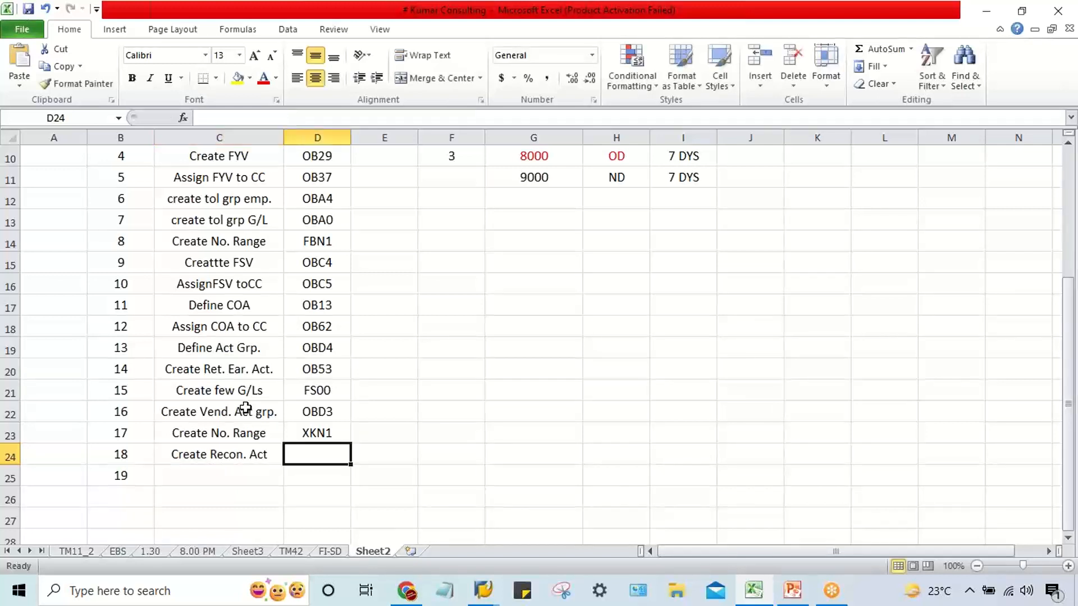
pyautogui.write('FS00')
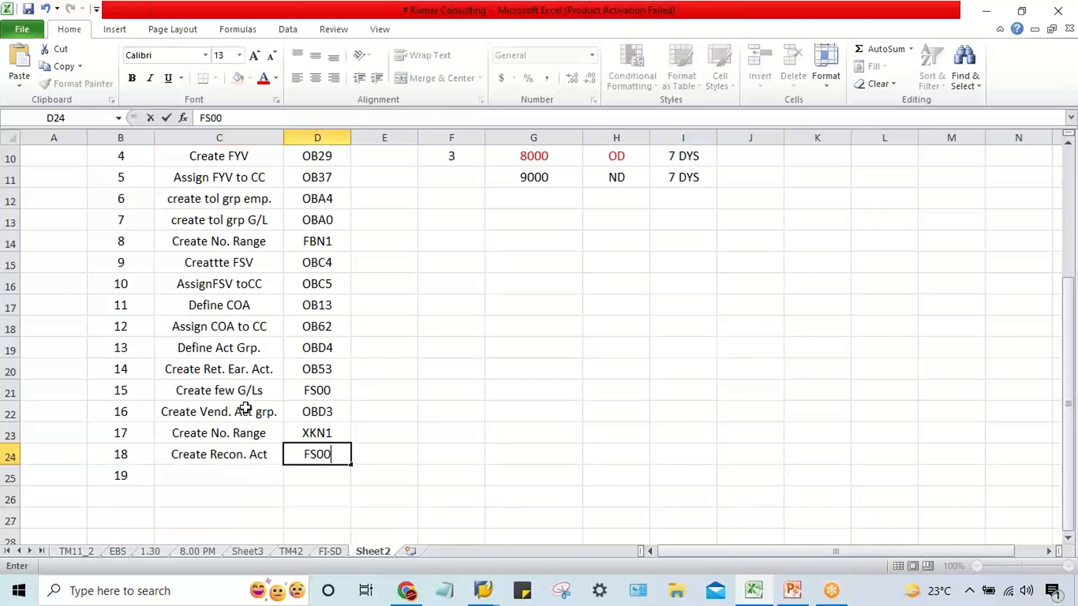
pyautogui.press('Return')
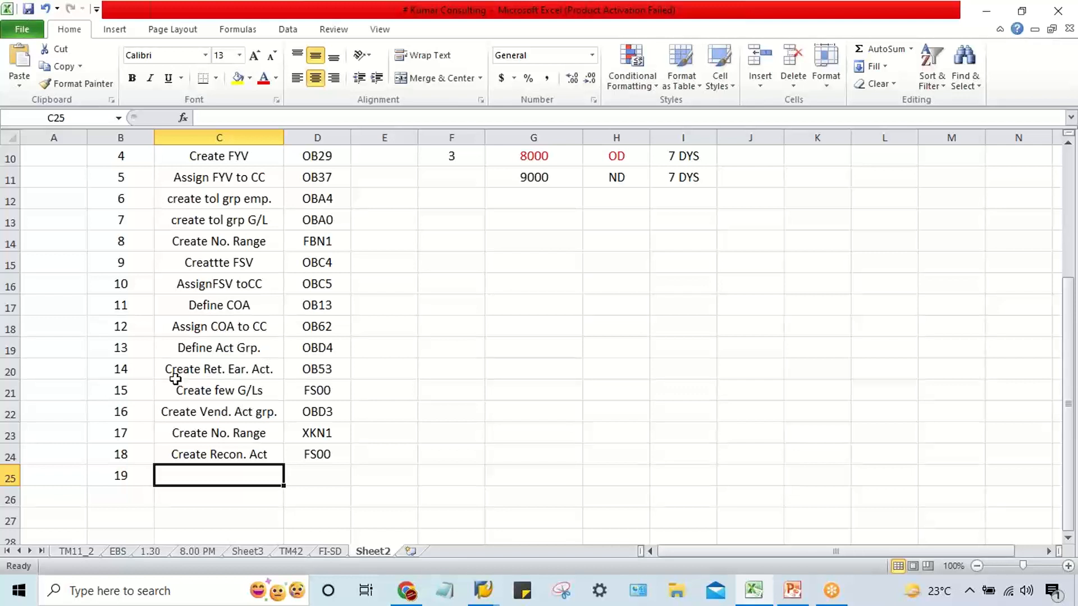
pyautogui.click(314, 389)
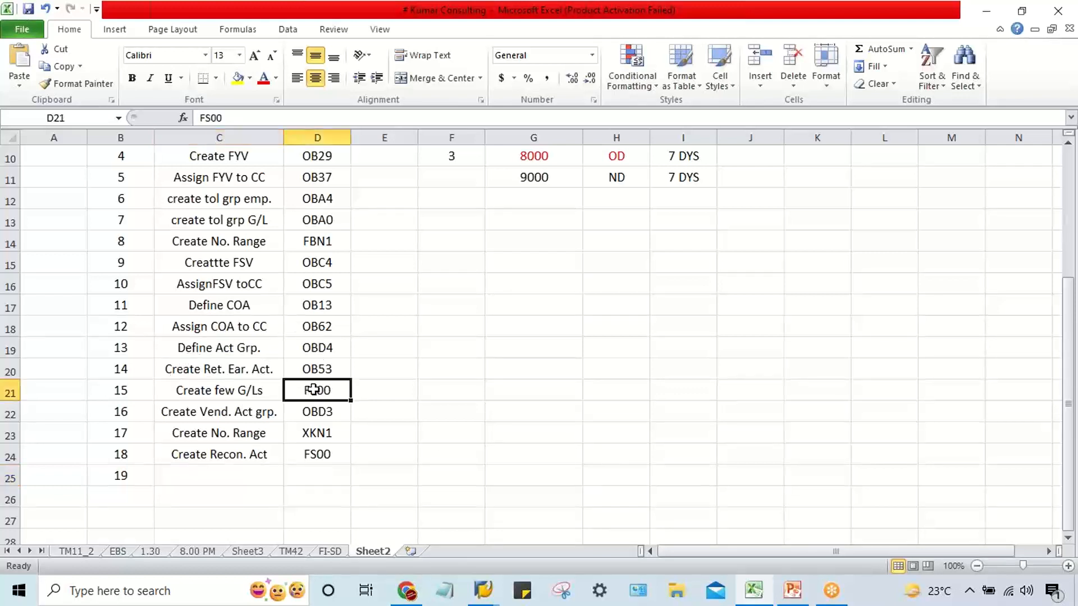
pyautogui.moveTo(313, 389); pyautogui.dragTo(133, 394)
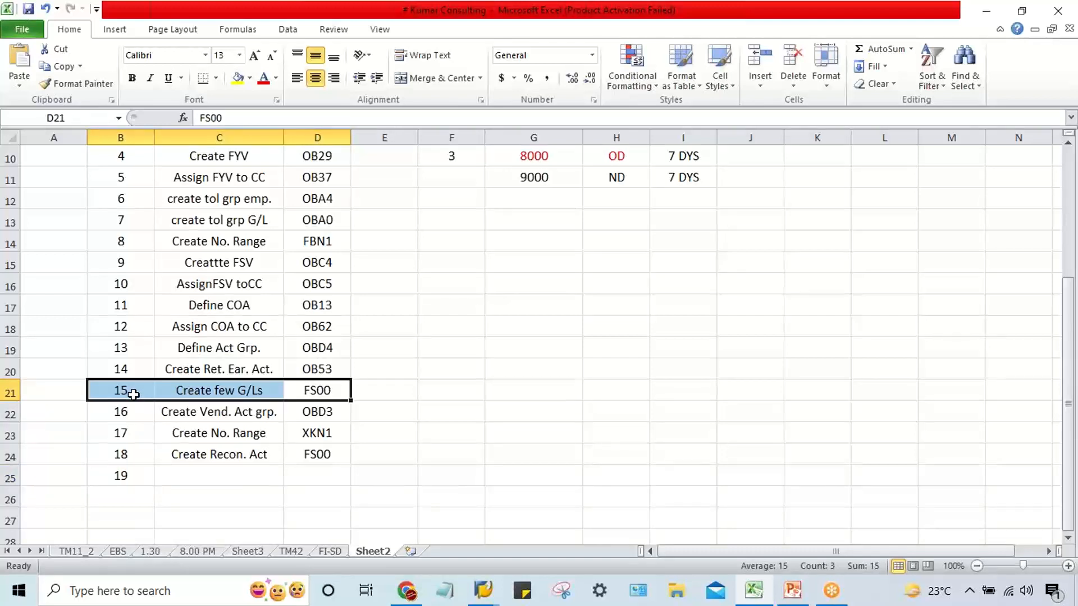
pyautogui.moveTo(122, 455); pyautogui.dragTo(320, 456)
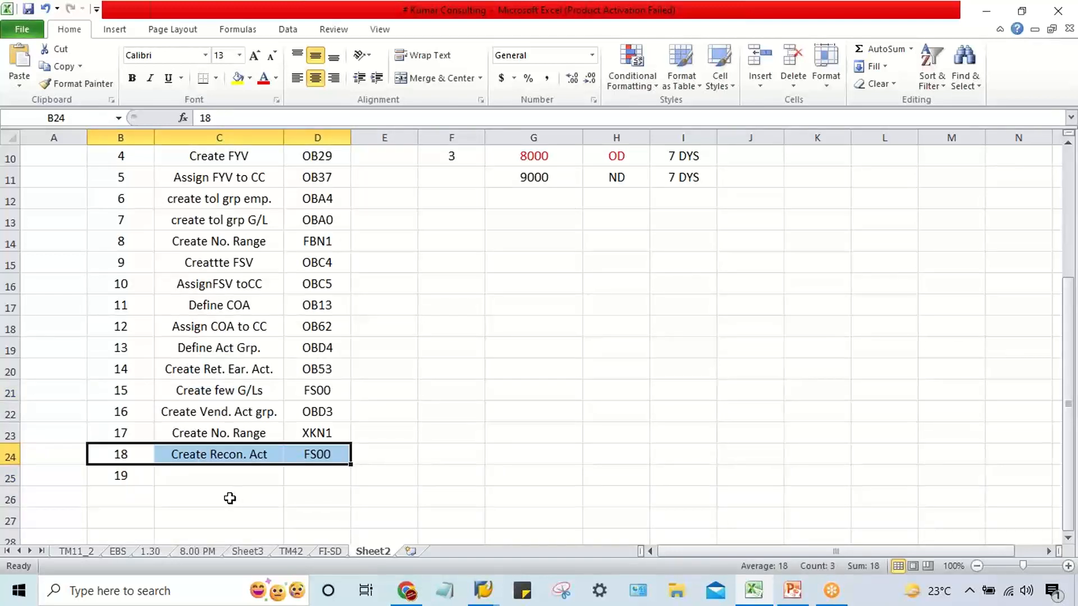
# - Fill in list item 19 with the description "Create a Vendor Act" and the transaction code XK01
pyautogui.click(227, 477)
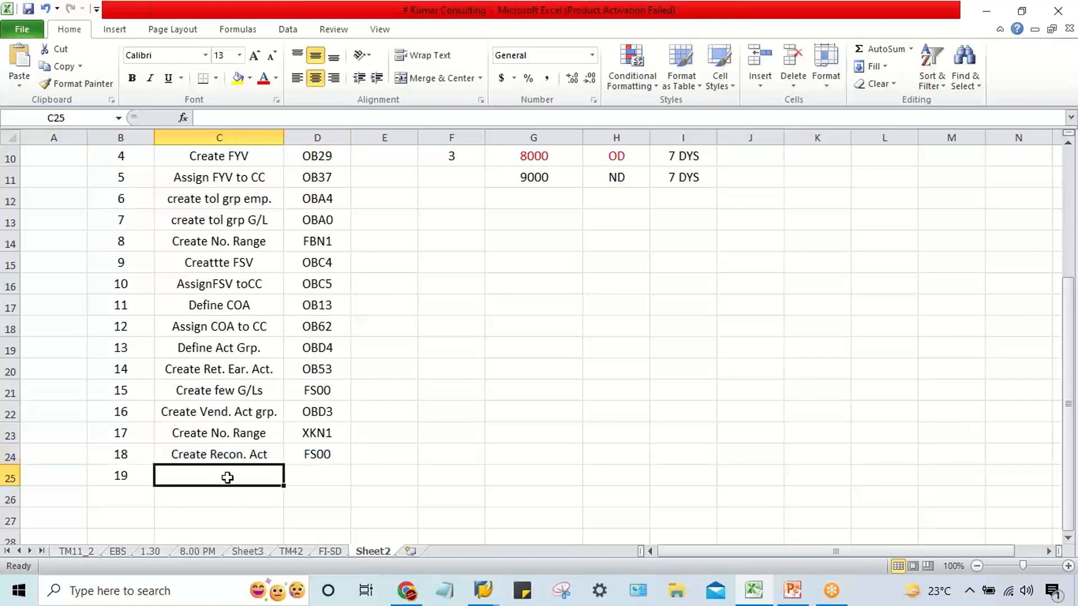
pyautogui.write('C')
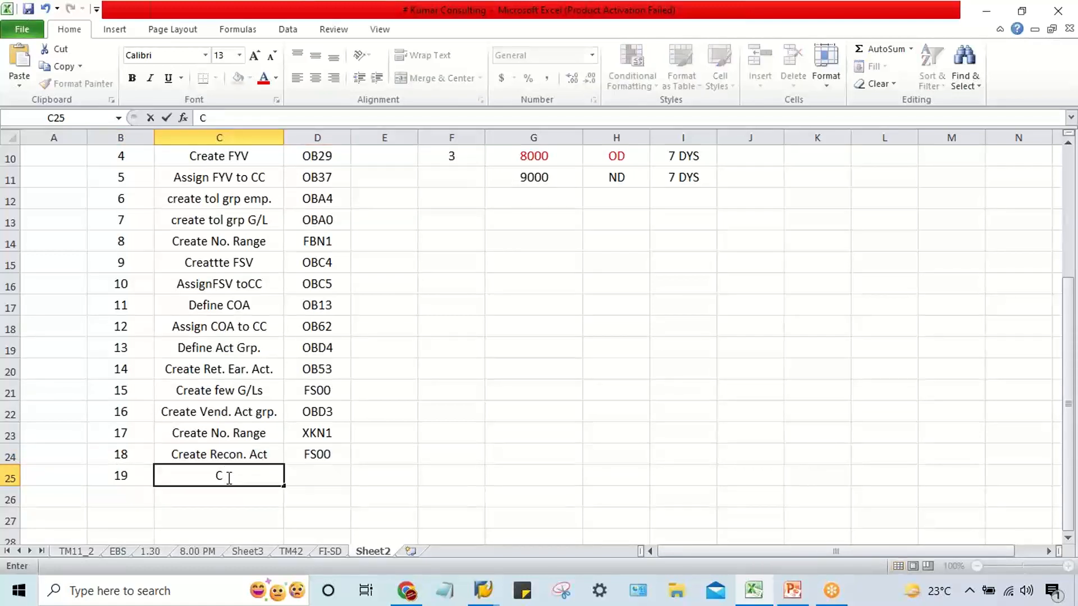
pyautogui.press('BackSpace')
pyautogui.write('Cre')
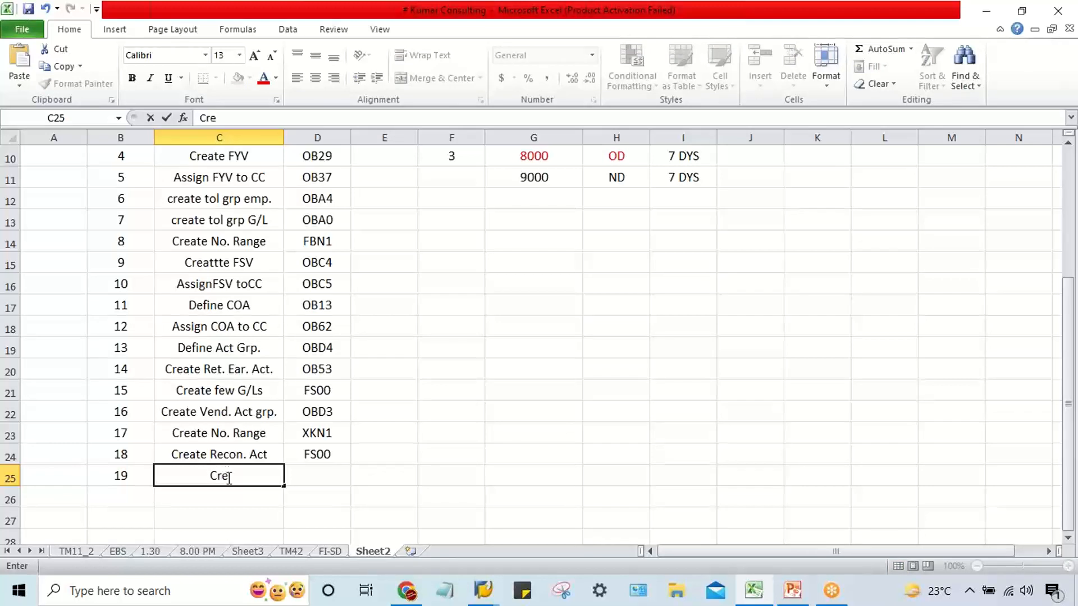
pyautogui.write('ate ac')
pyautogui.press('BackSpace')
pyautogui.write('Vendpr')
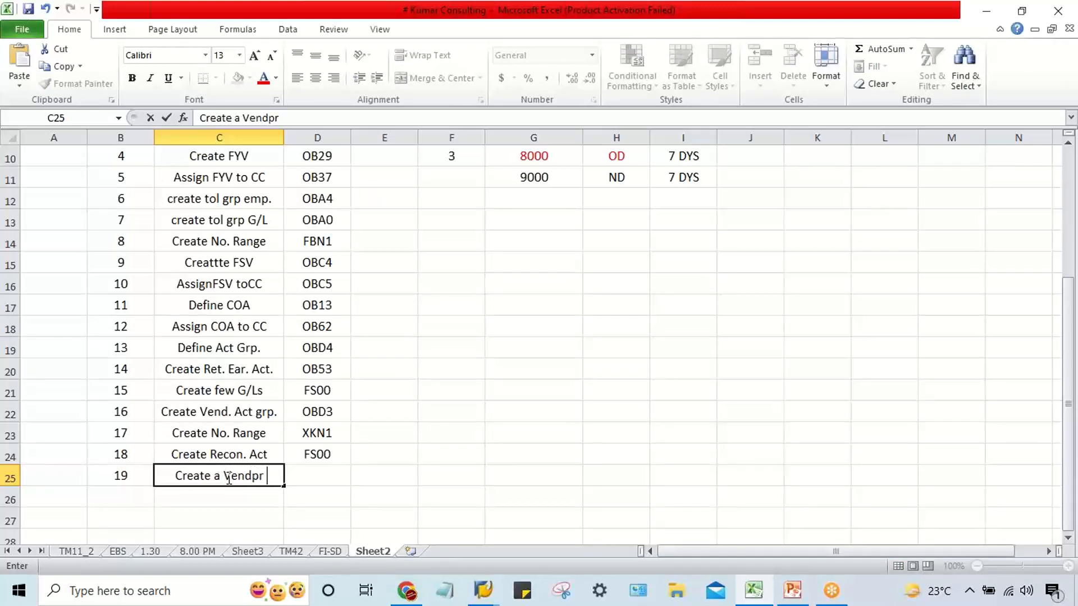
pyautogui.press('BackSpace')
pyautogui.press('BackSpace')
pyautogui.write('o')
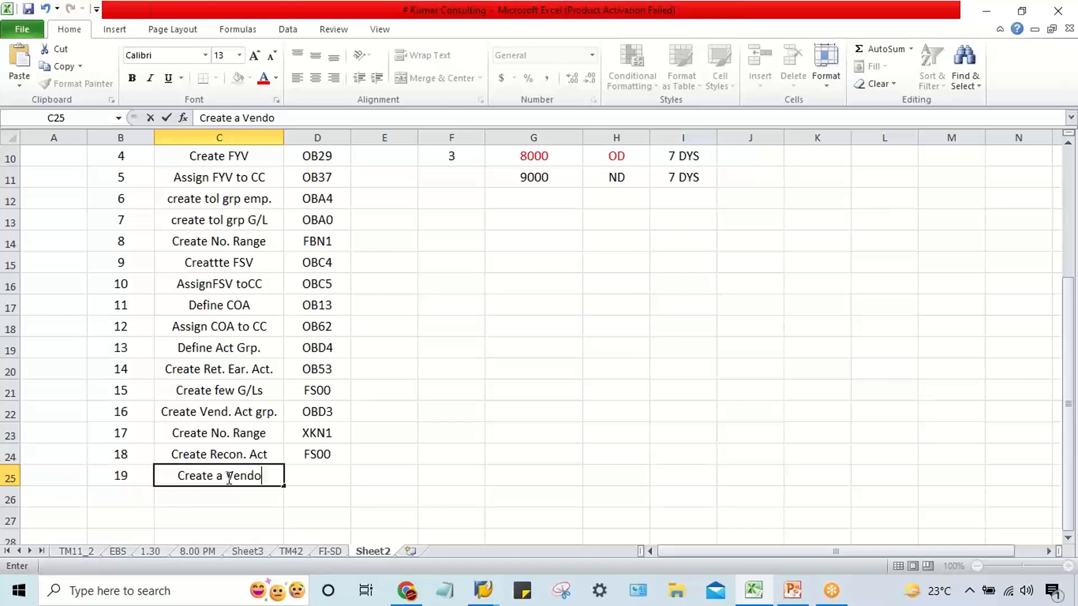
pyautogui.write('r Act')
pyautogui.press('Tab')
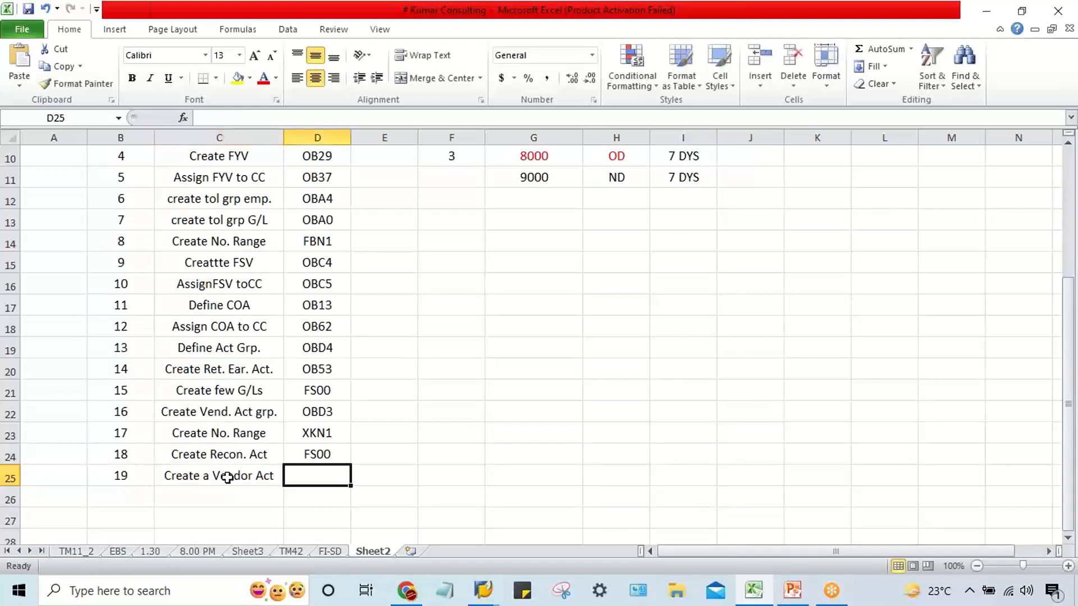
pyautogui.write('XK01')
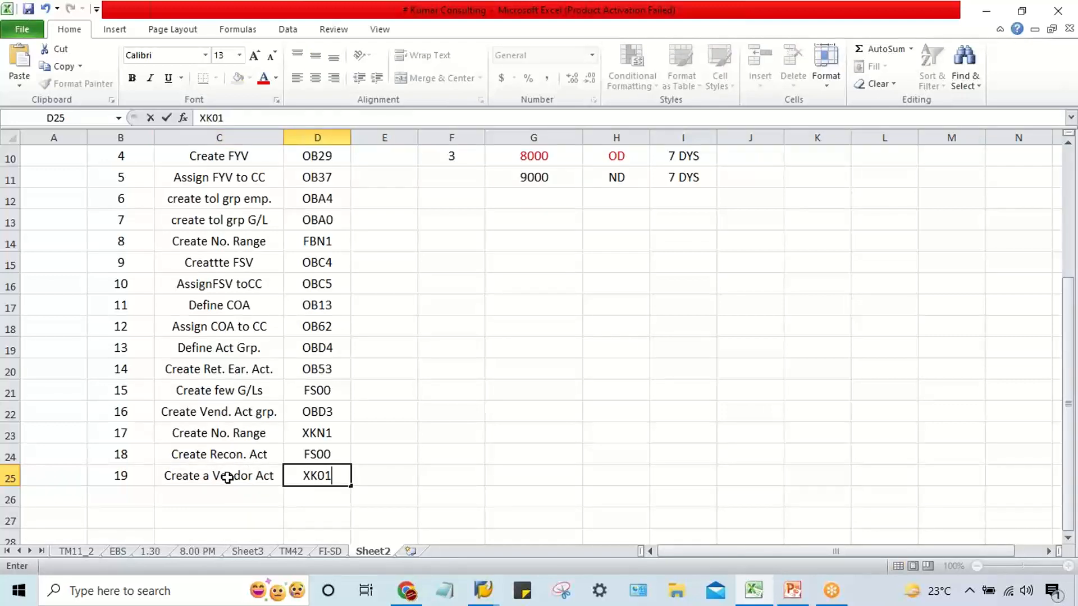
pyautogui.press('Return')
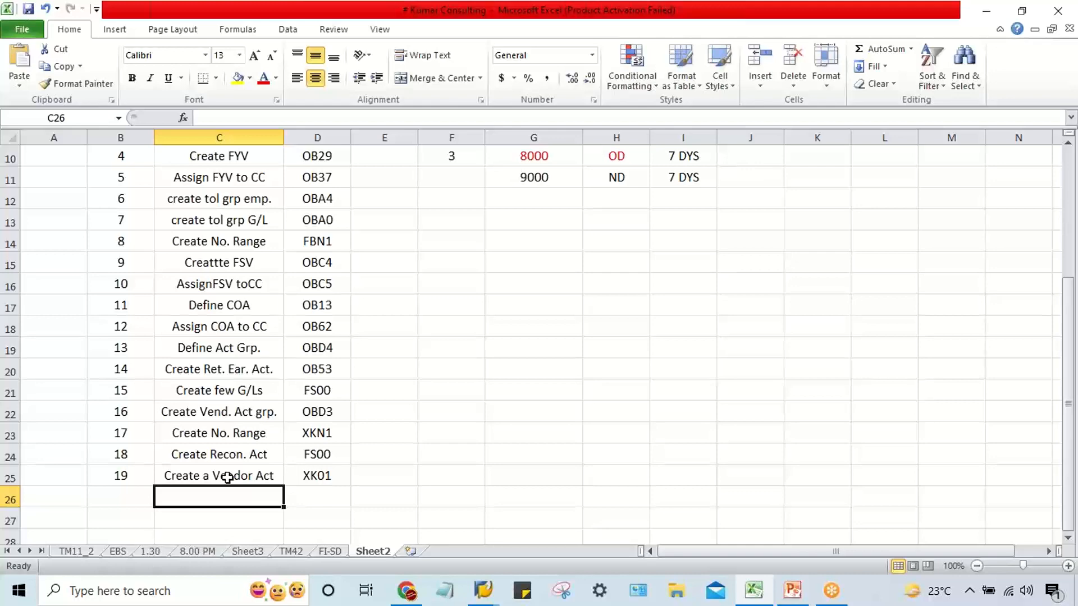
# - Review the completed configuration list and its transaction codes from item 1 through item 19
pyautogui.scroll(2, 227, 478)
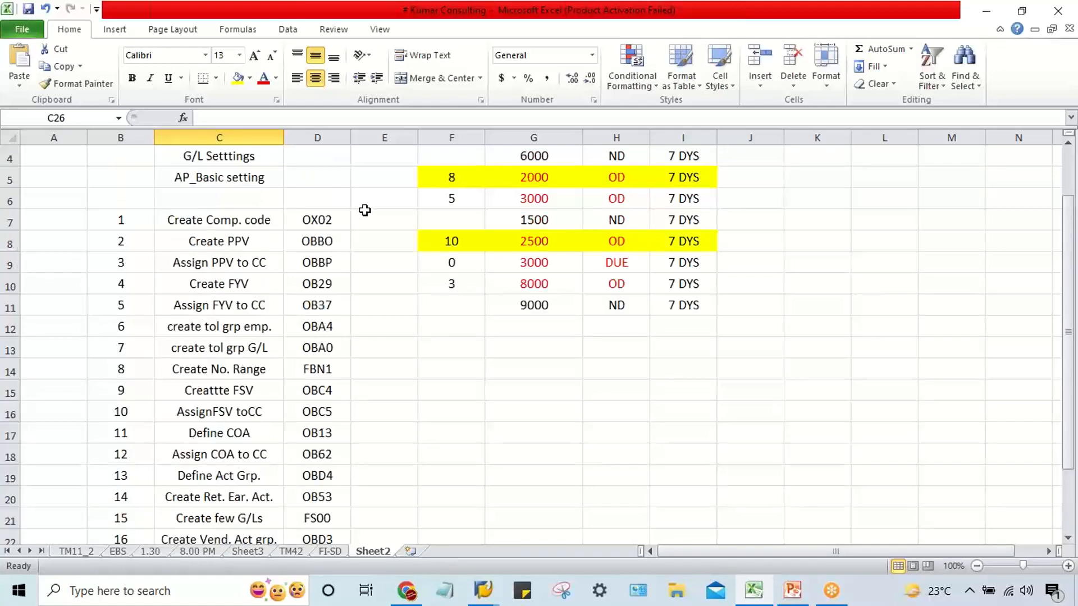
pyautogui.moveTo(313, 220); pyautogui.dragTo(319, 517)
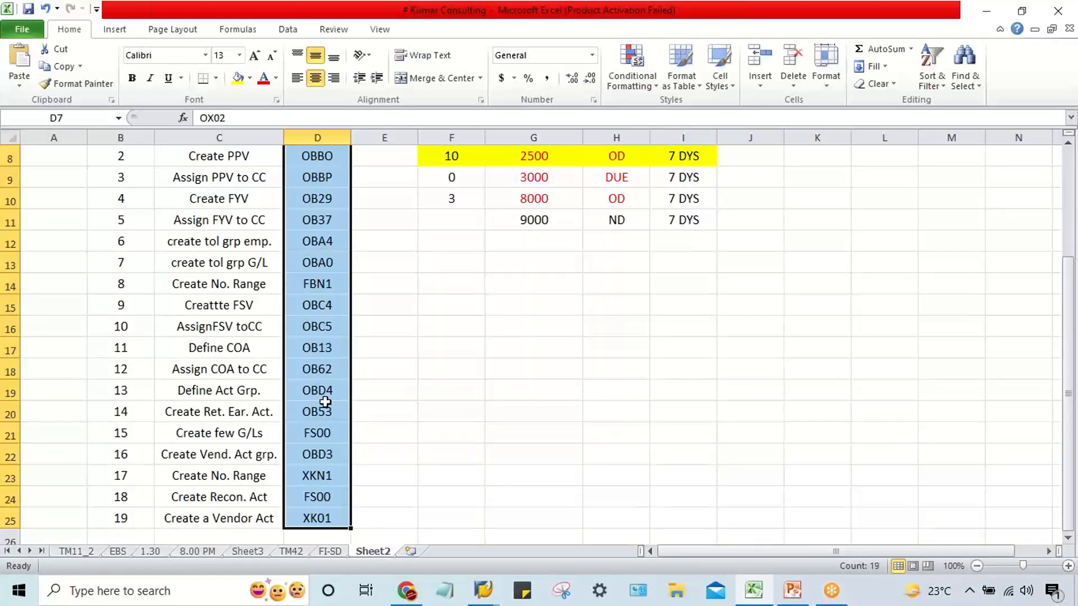
pyautogui.scroll(1, 325, 402)
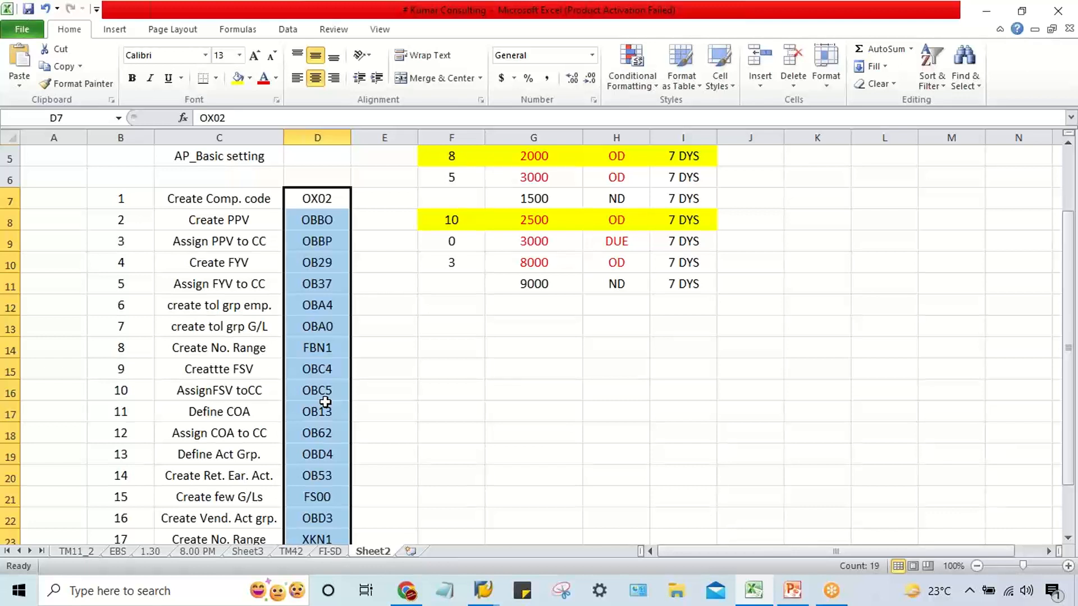
pyautogui.scroll(-1, 293, 358)
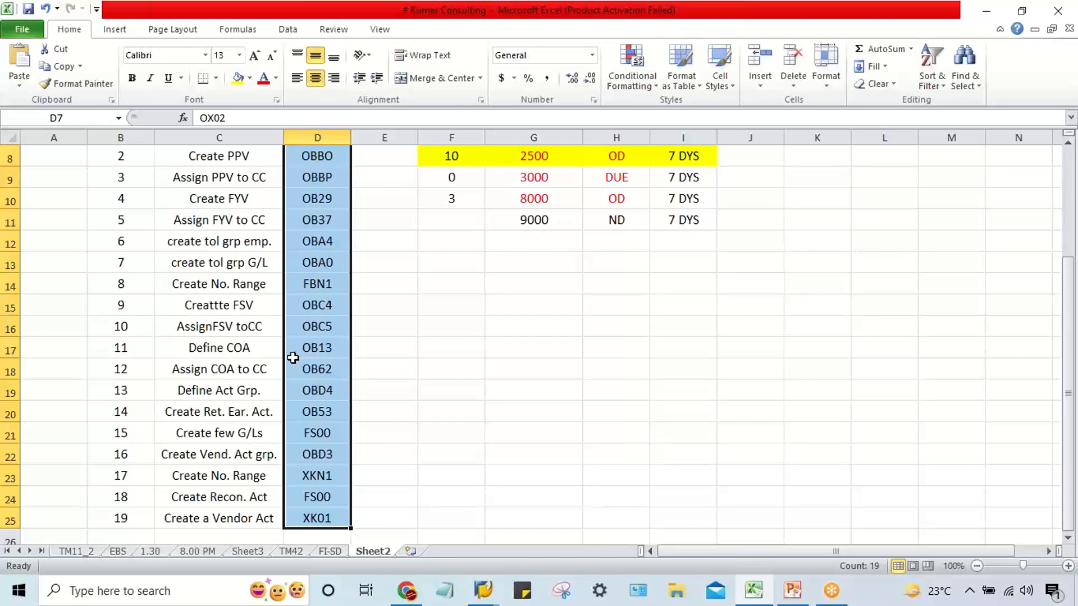
pyautogui.scroll(1, 293, 357)
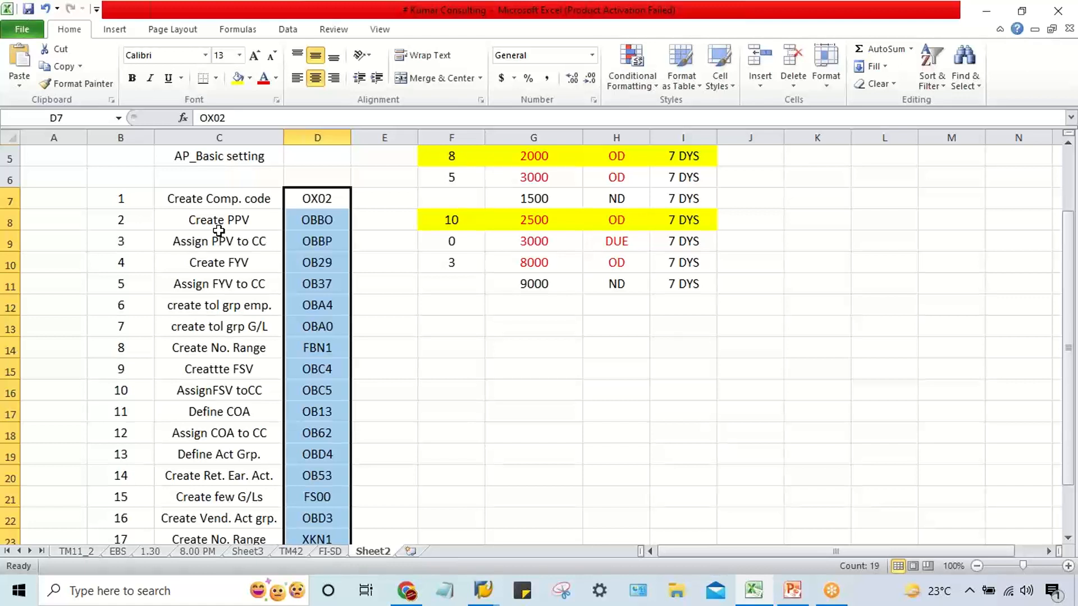
pyautogui.scroll(-1, 219, 240)
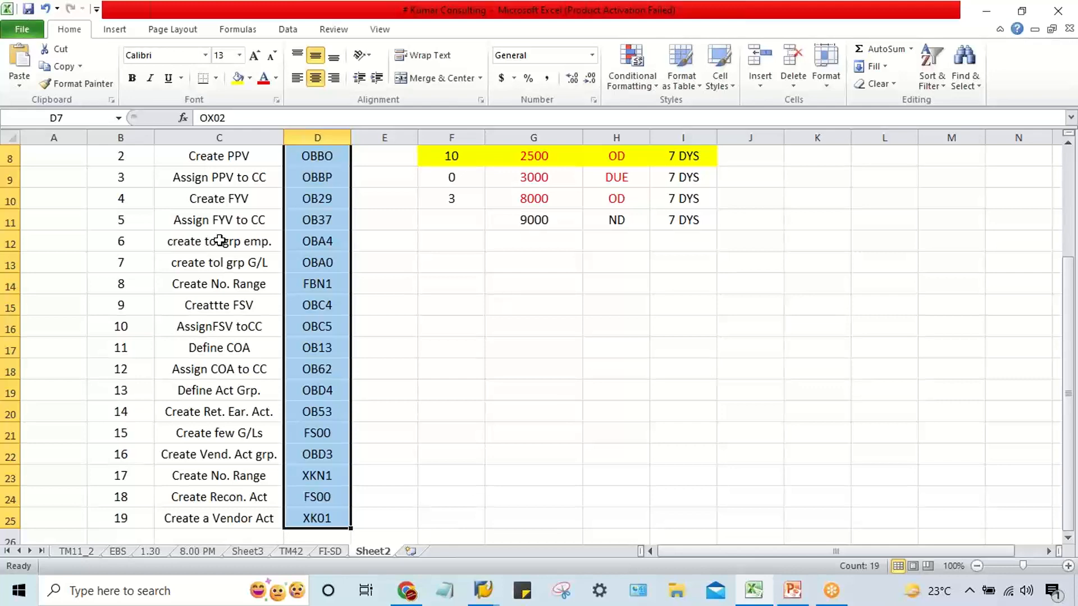
pyautogui.scroll(1, 222, 247)
pyautogui.scroll(1, 525, 253)
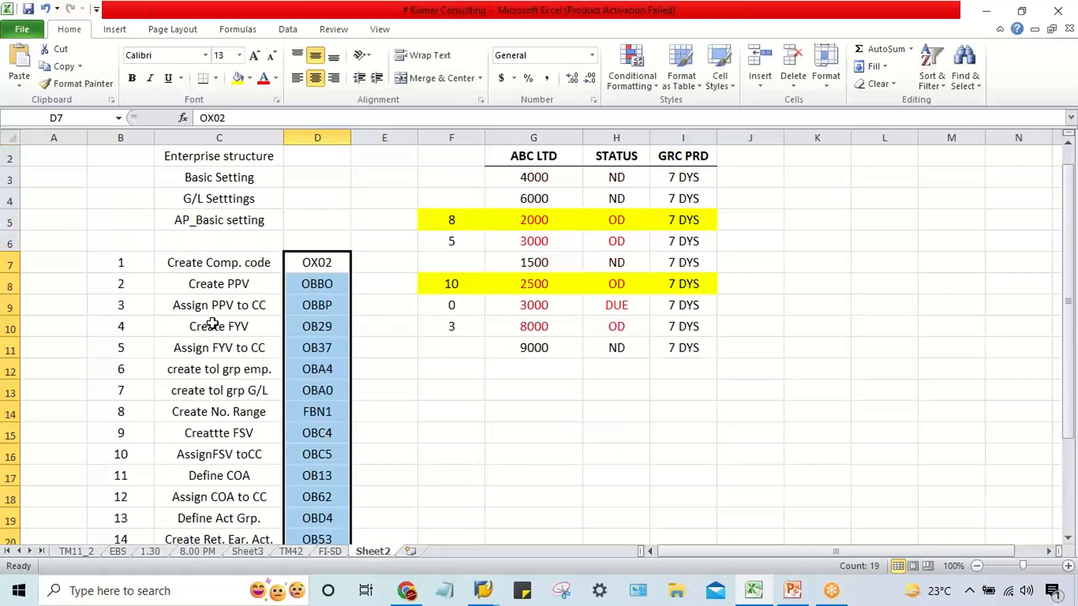
pyautogui.scroll(-1, 212, 324)
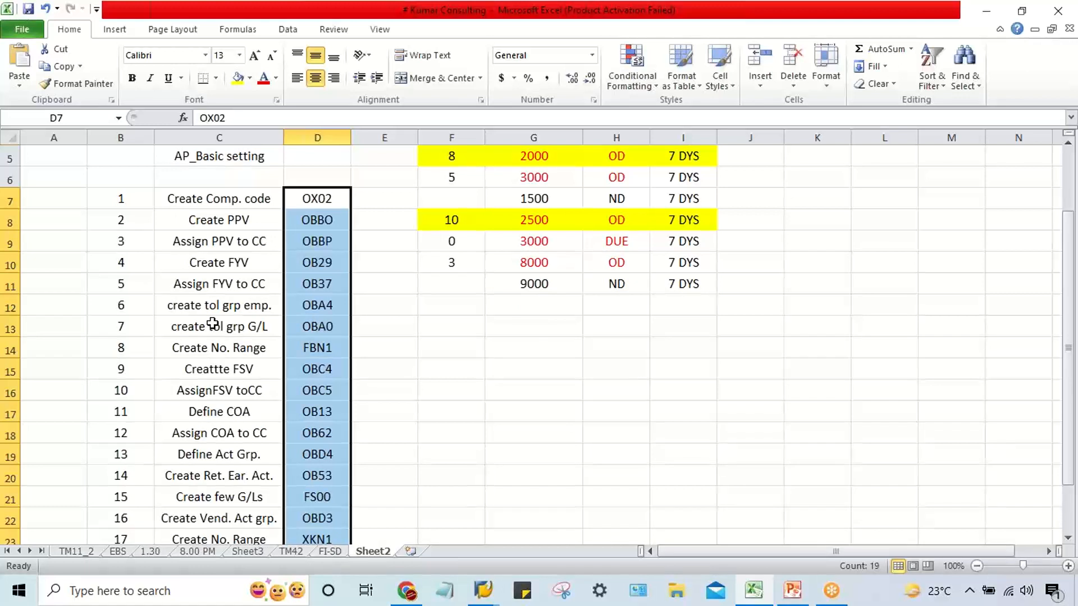
pyautogui.click(292, 288)
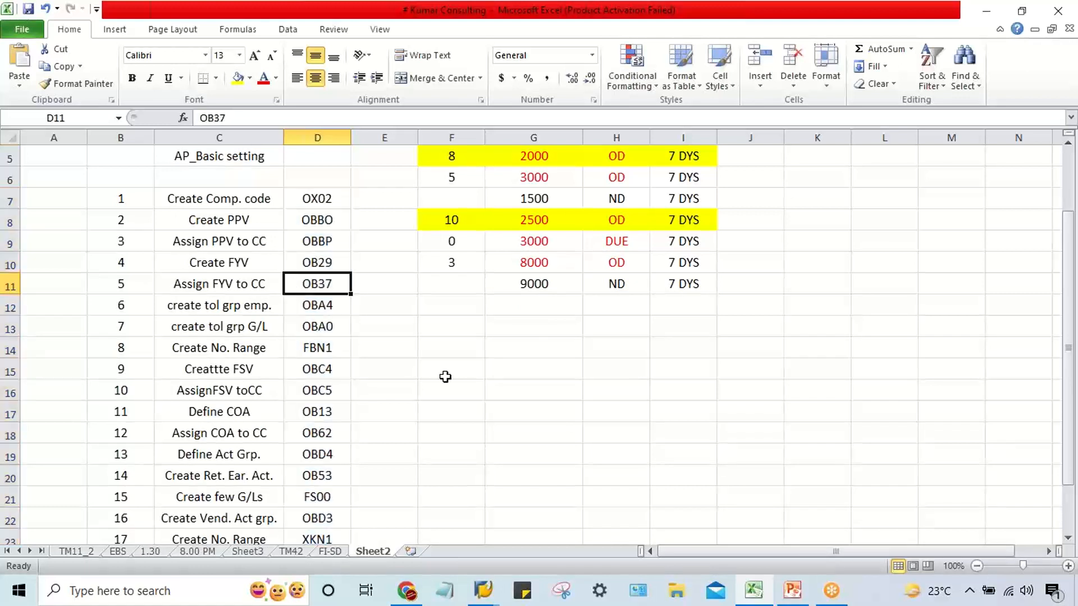
pyautogui.scroll(2, 509, 439)
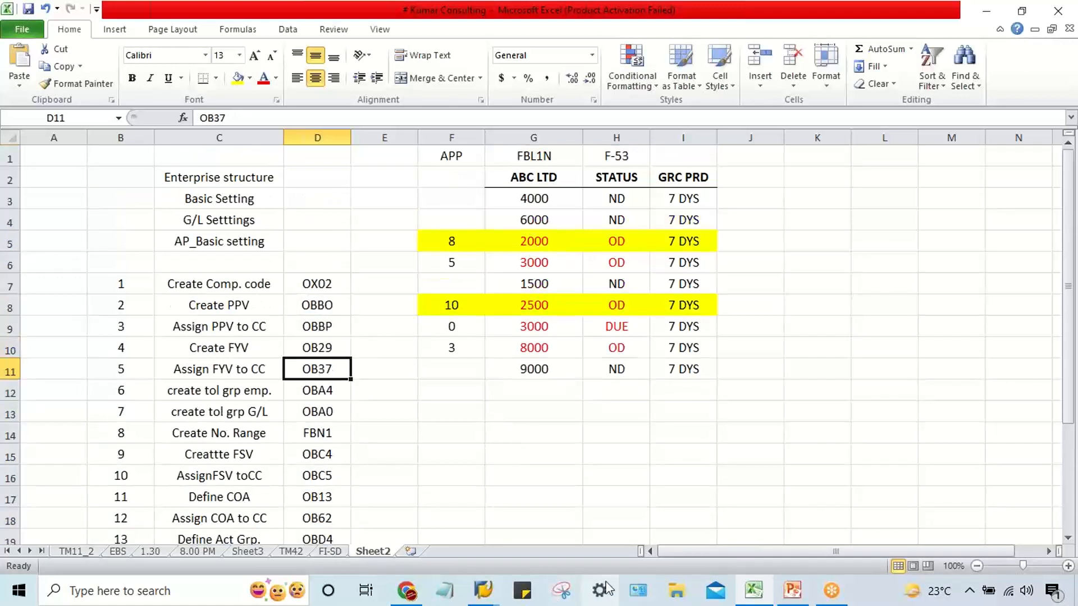
# - Switch to SAP's Maintain Payment Program customizing and open a blank new entry under the all company codes settings
pyautogui.moveTo(477, 592)
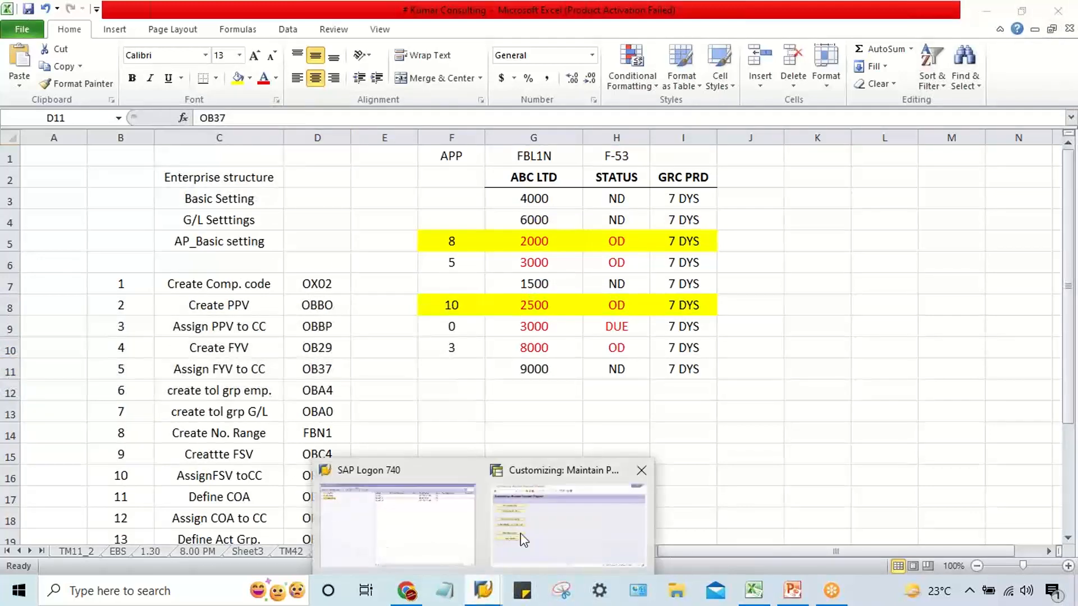
pyautogui.click(493, 527)
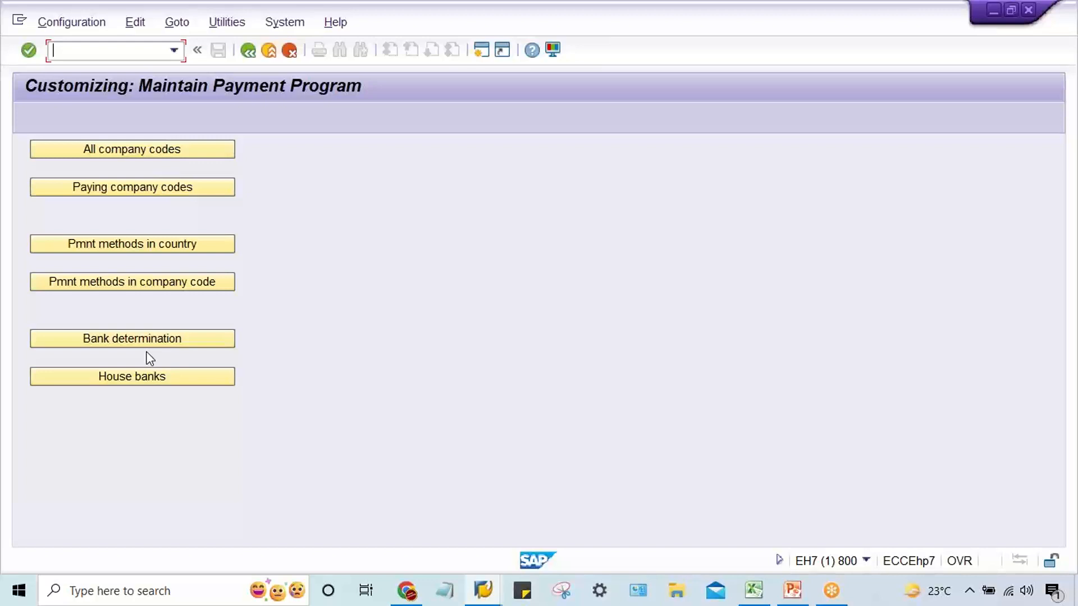
pyautogui.click(137, 150)
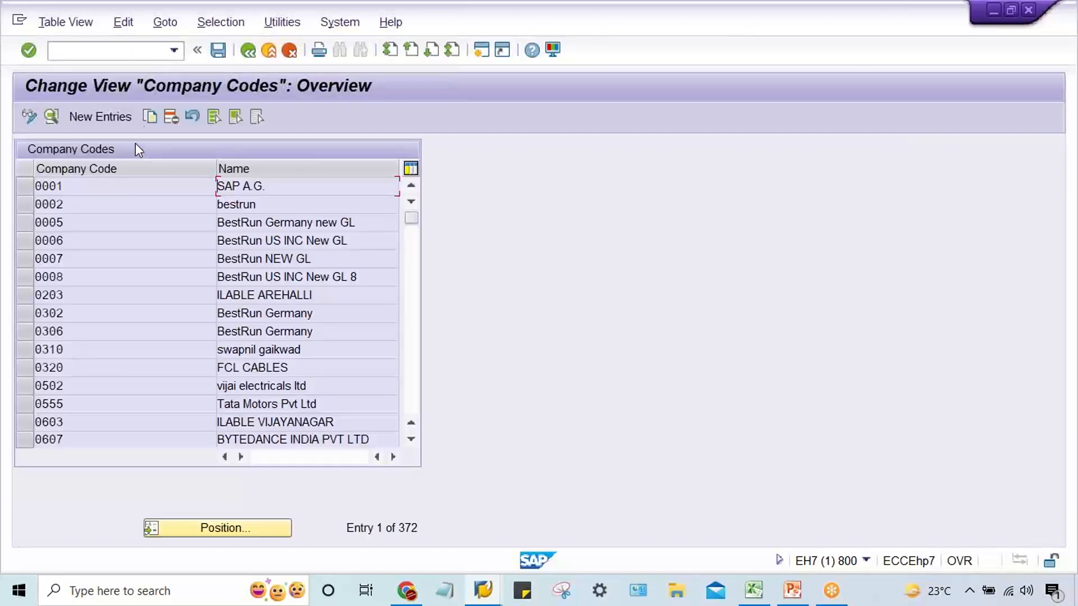
pyautogui.click(107, 117)
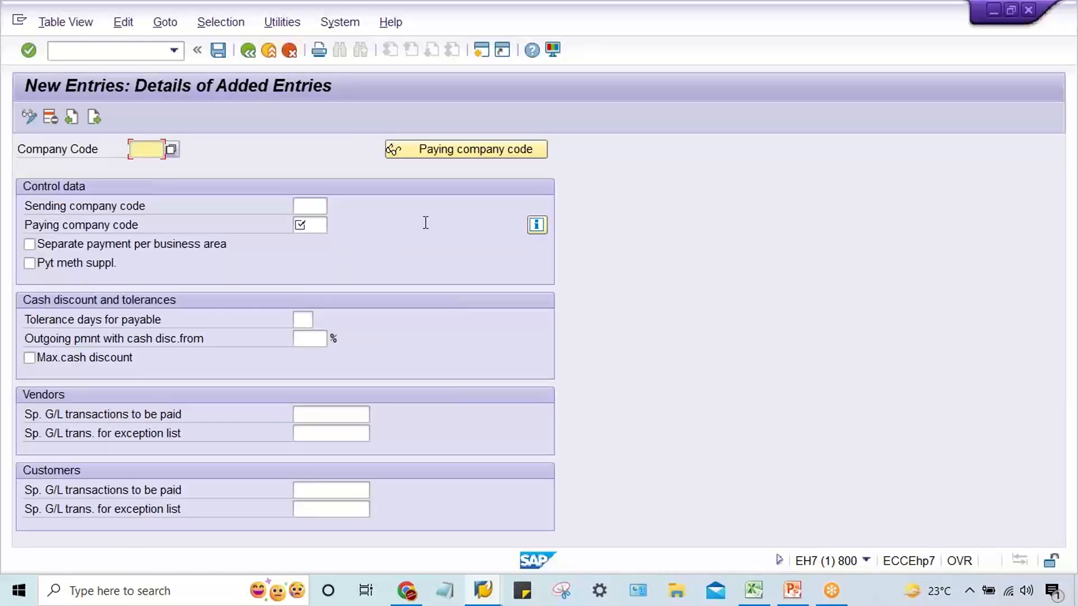
# - Enter TM22 as the company code of the new payment program entry
pyautogui.write('TM22')
pyautogui.press('Return')
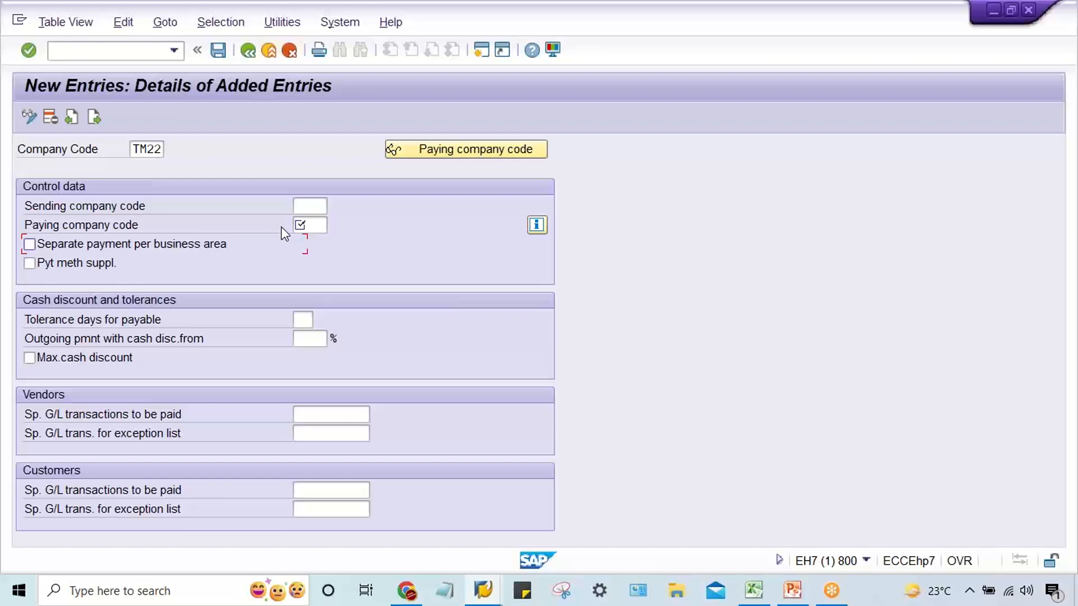
# - Switch to the Excel sheet and list the company codes TM22 in cell K3 and TS22 in cell K4
pyautogui.click(755, 591)
pyautogui.click(696, 447)
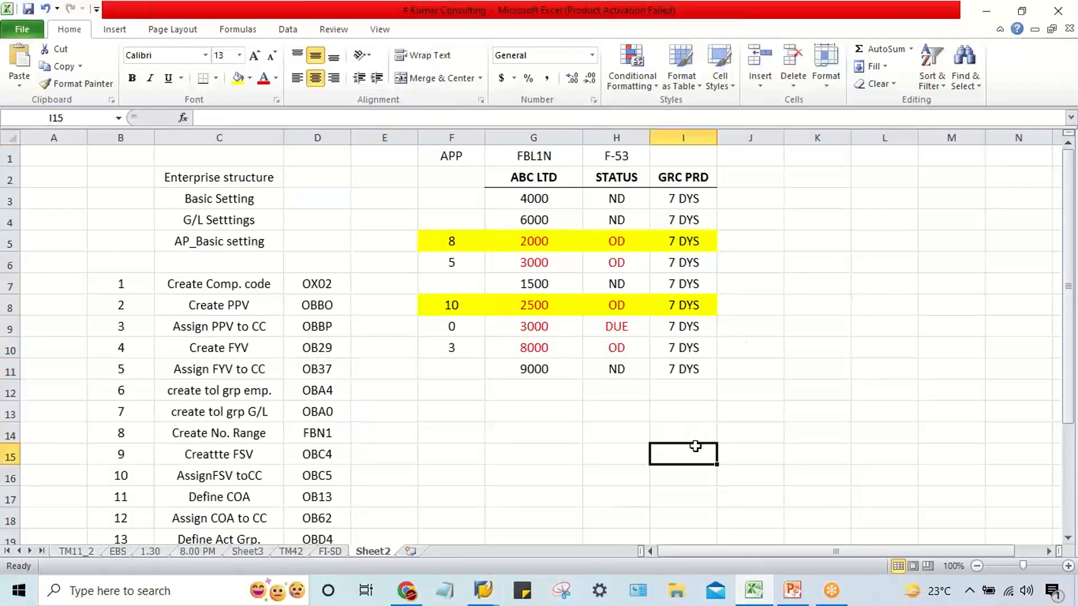
pyautogui.click(810, 225)
pyautogui.press('Up')
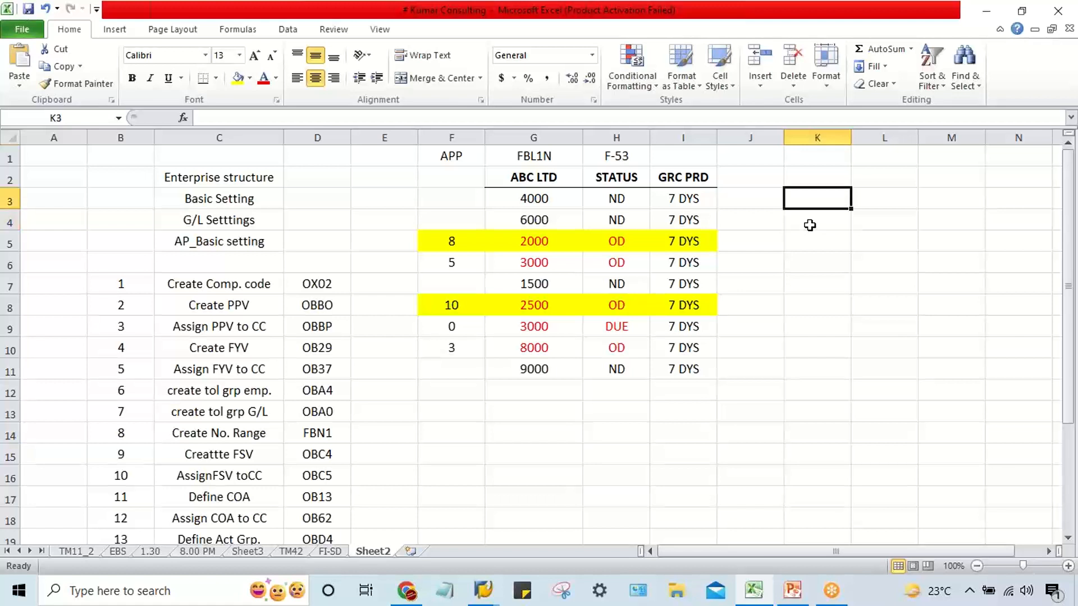
pyautogui.write('TM22')
pyautogui.press('Return')
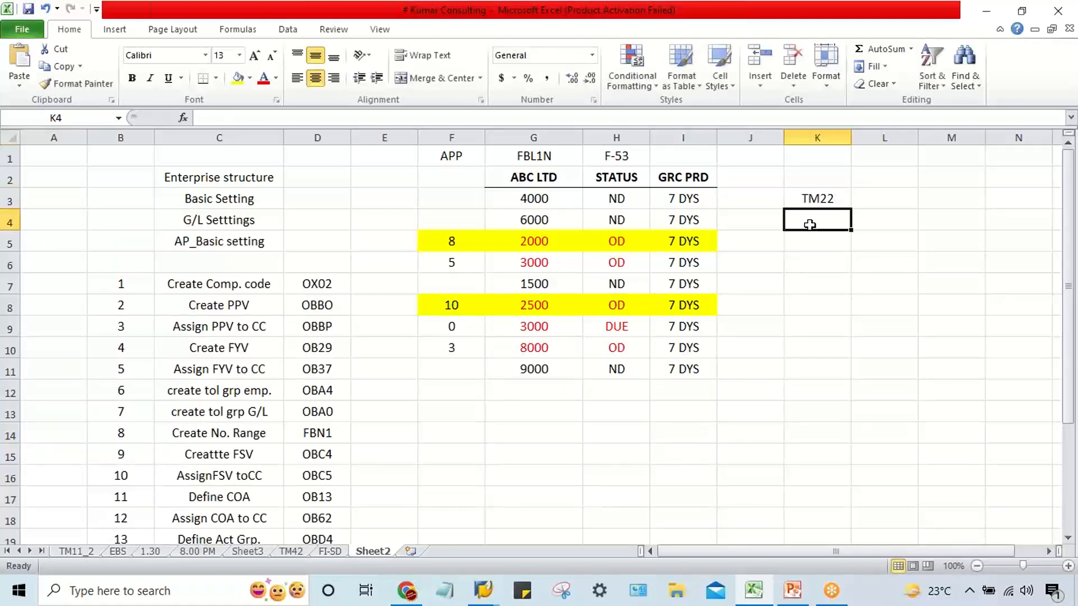
pyautogui.write('TS22')
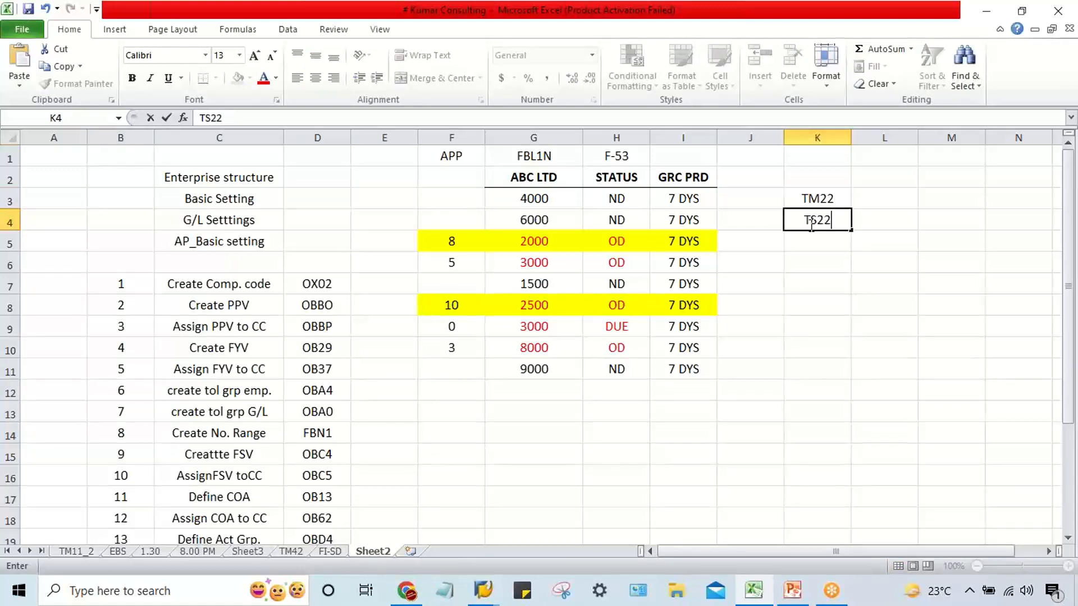
pyautogui.press('Return')
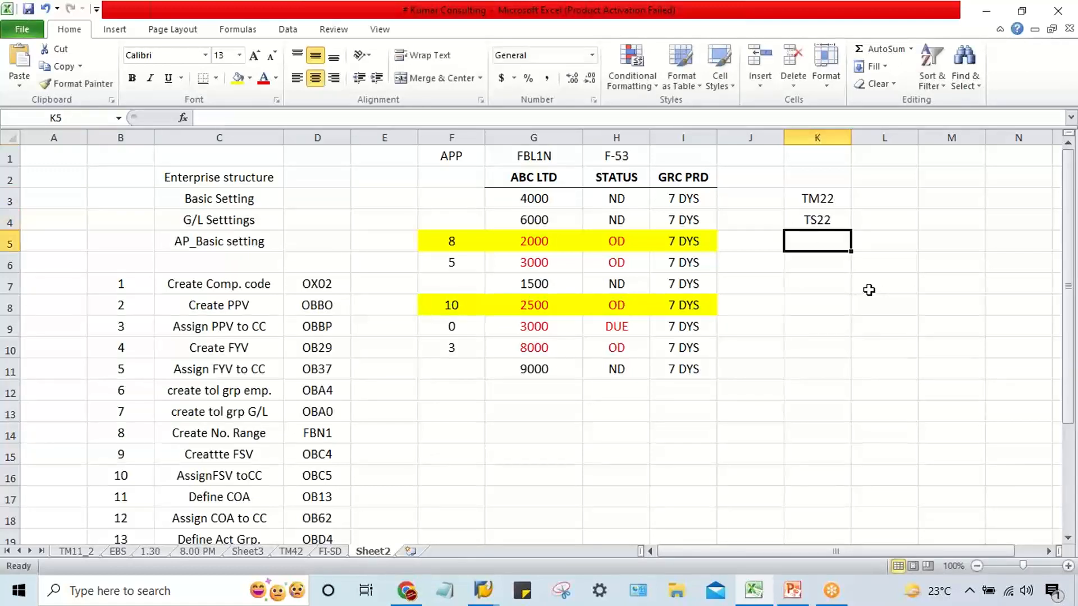
# - Continue the company code list with TC22 in cell K5 and TH22 in cell K6
pyautogui.write('TC')
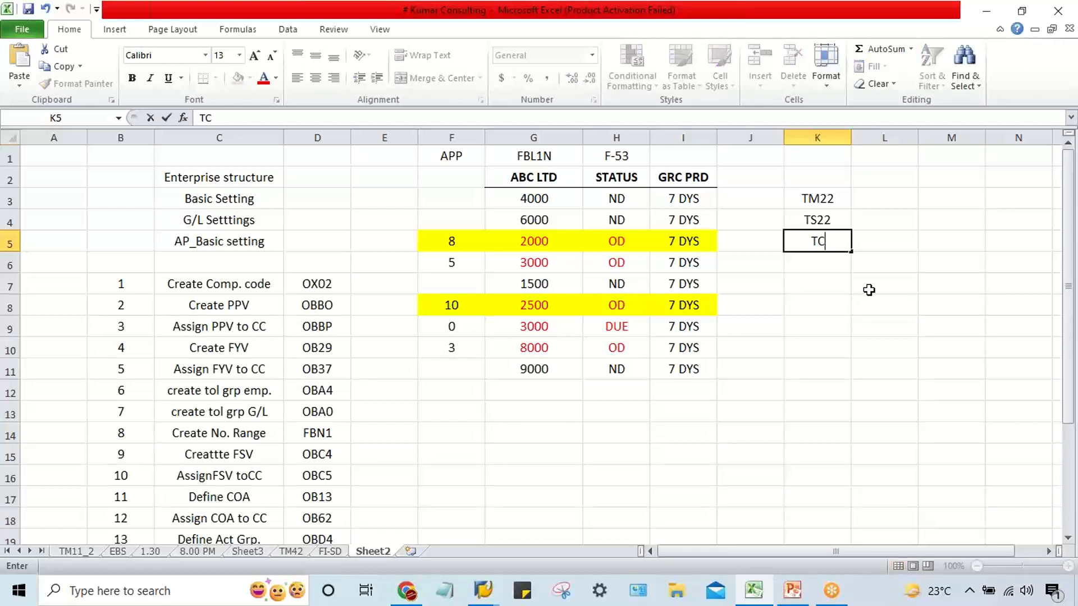
pyautogui.write('00')
pyautogui.press('BackSpace')
pyautogui.press('BackSpace')
pyautogui.write('22')
pyautogui.press('Return')
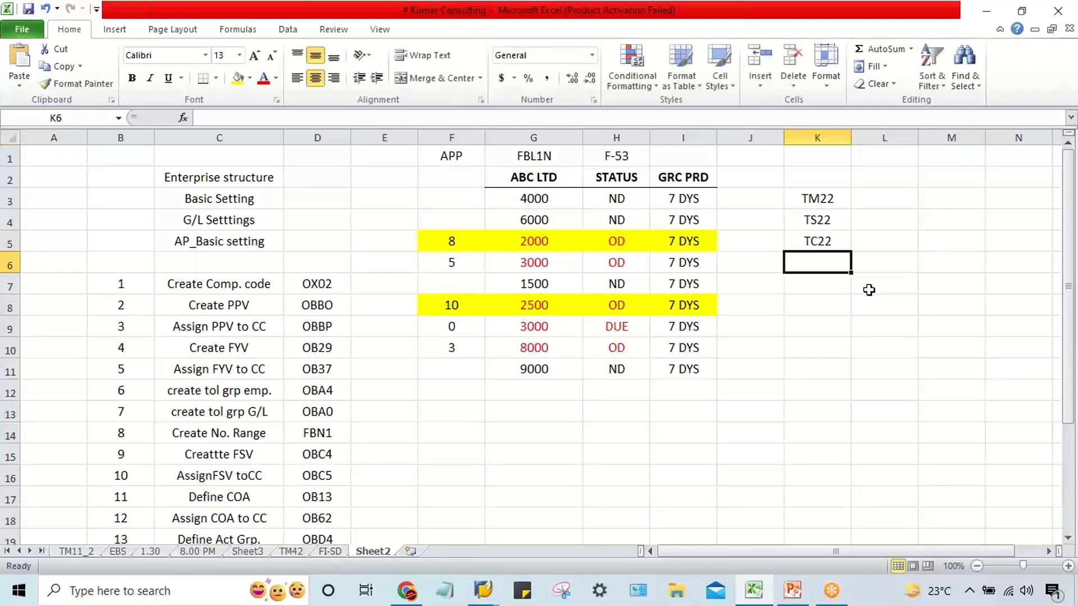
pyautogui.write('TH')
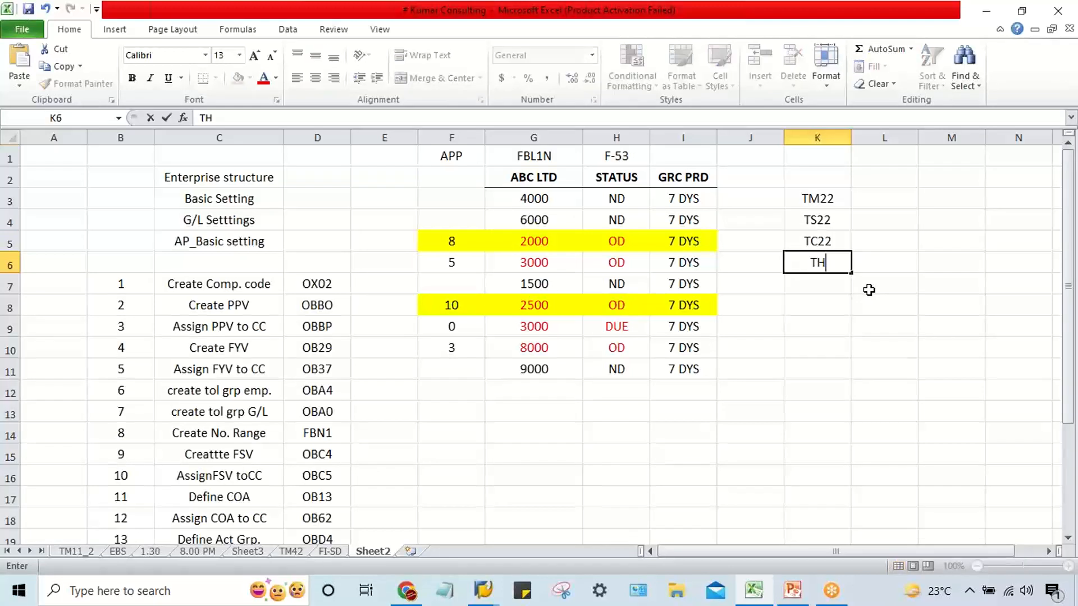
pyautogui.write('22')
pyautogui.press('Return')
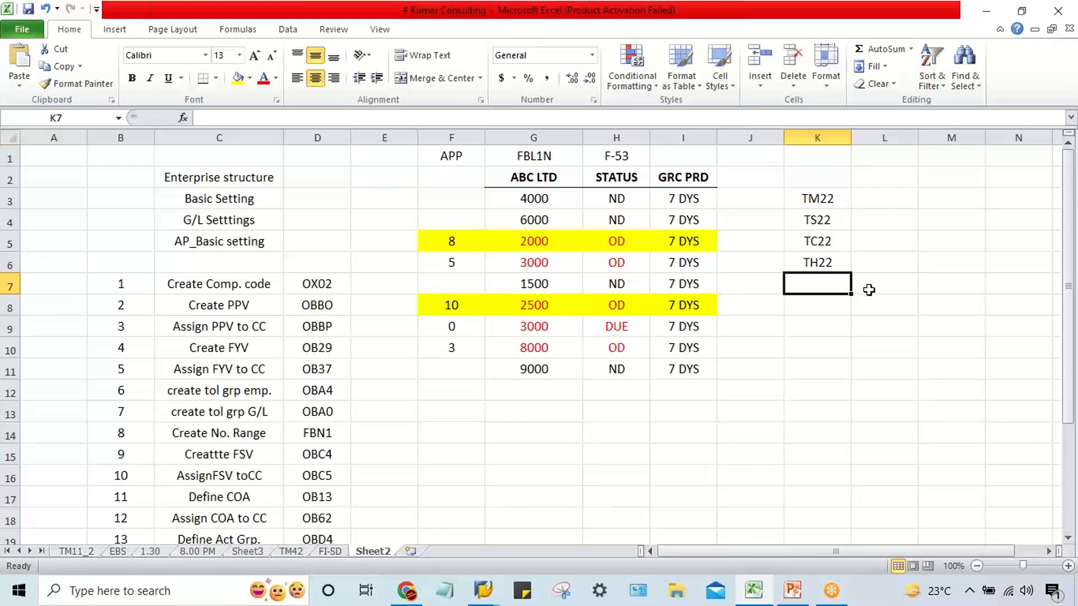
# - Highlight company code TM22 in cell K3 with a yellow fill
pyautogui.click(818, 247)
pyautogui.click(811, 202)
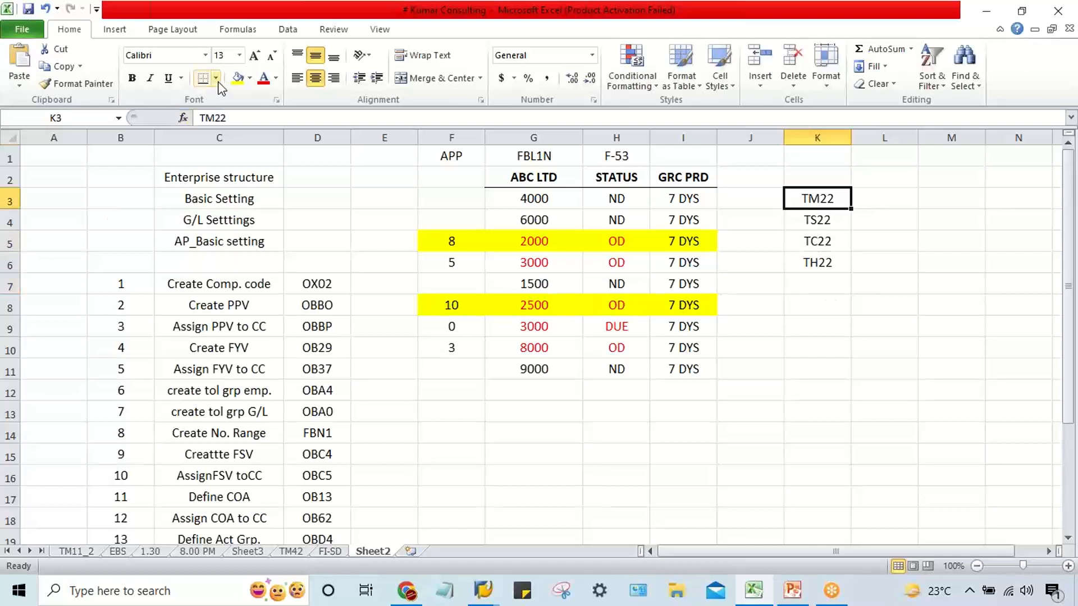
pyautogui.click(238, 77)
# - Go through the company codes TS22, TC22 and TH22 in relation to the highlighted code TM22
pyautogui.moveTo(817, 221); pyautogui.dragTo(816, 261)
pyautogui.click(817, 221)
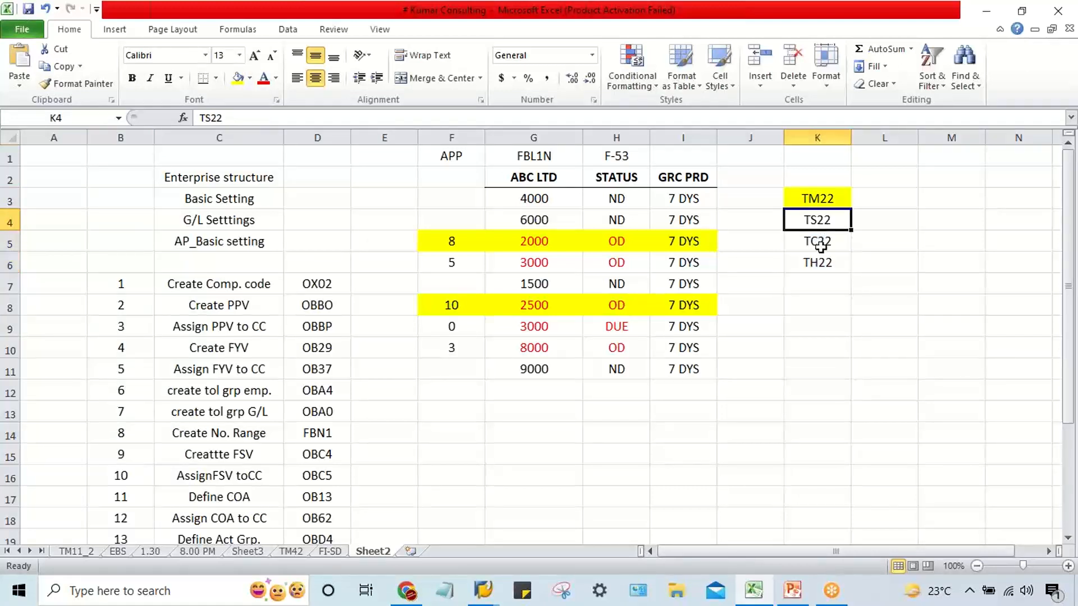
pyautogui.press('Return')
pyautogui.press('Return')
pyautogui.press('Return')
pyautogui.click(819, 243)
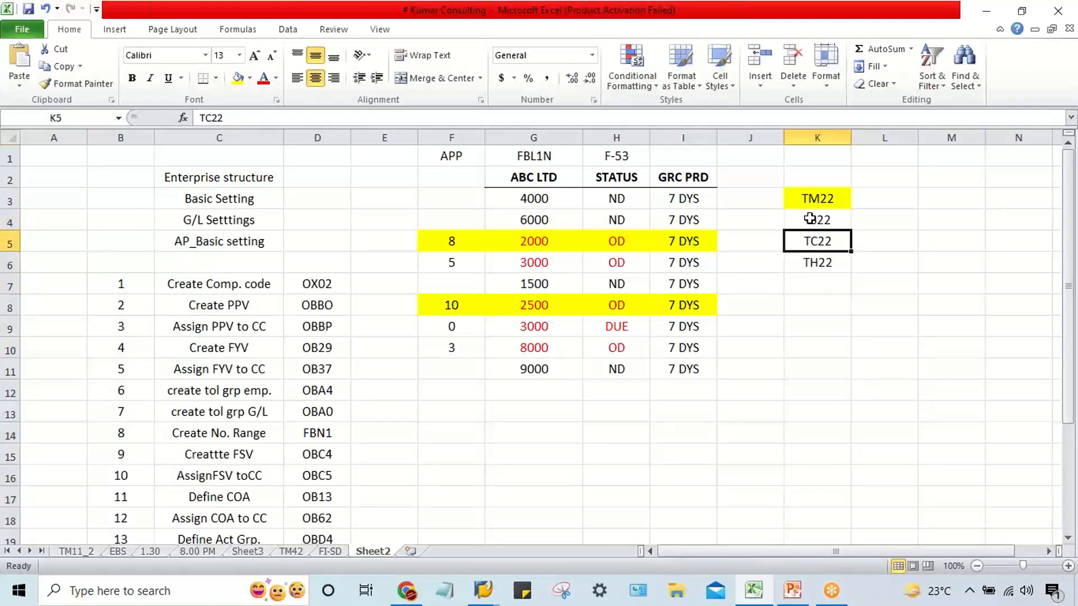
pyautogui.click(809, 220)
pyautogui.click(816, 262)
pyautogui.click(817, 241)
pyautogui.click(817, 220)
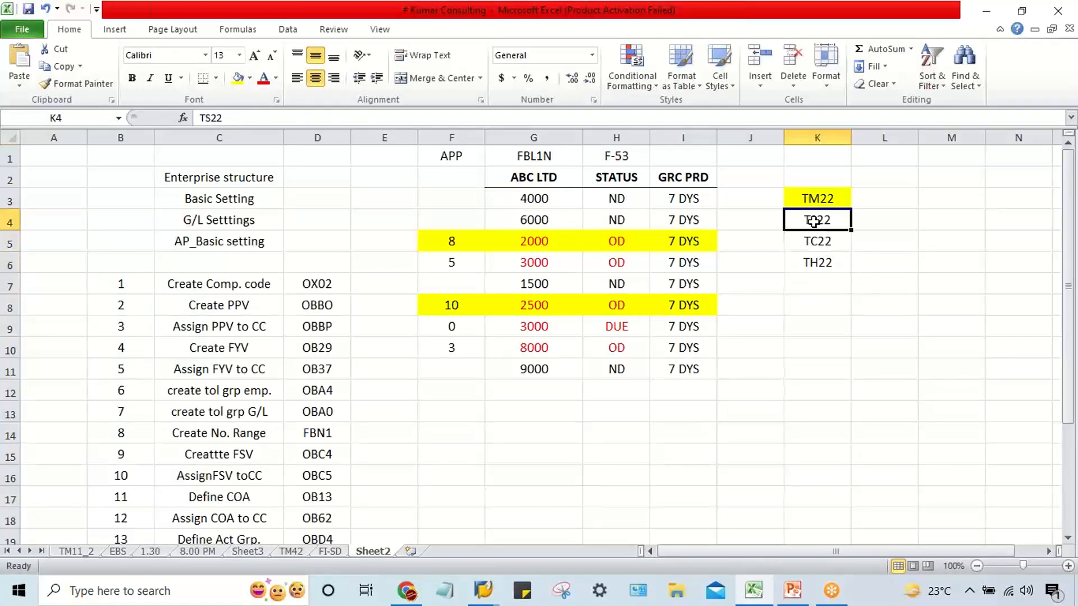
pyautogui.click(821, 262)
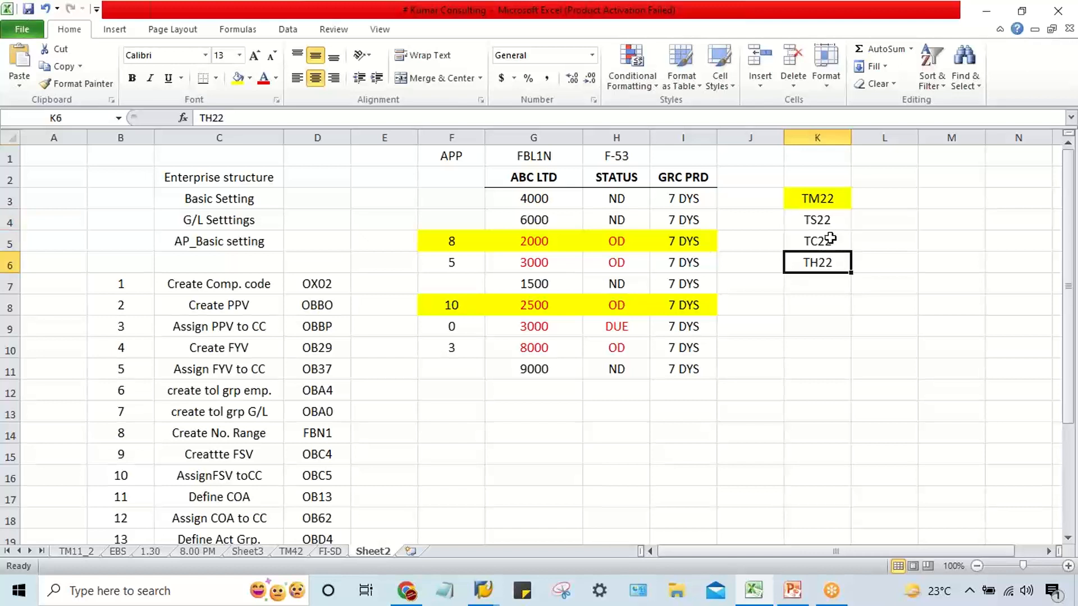
pyautogui.click(823, 223)
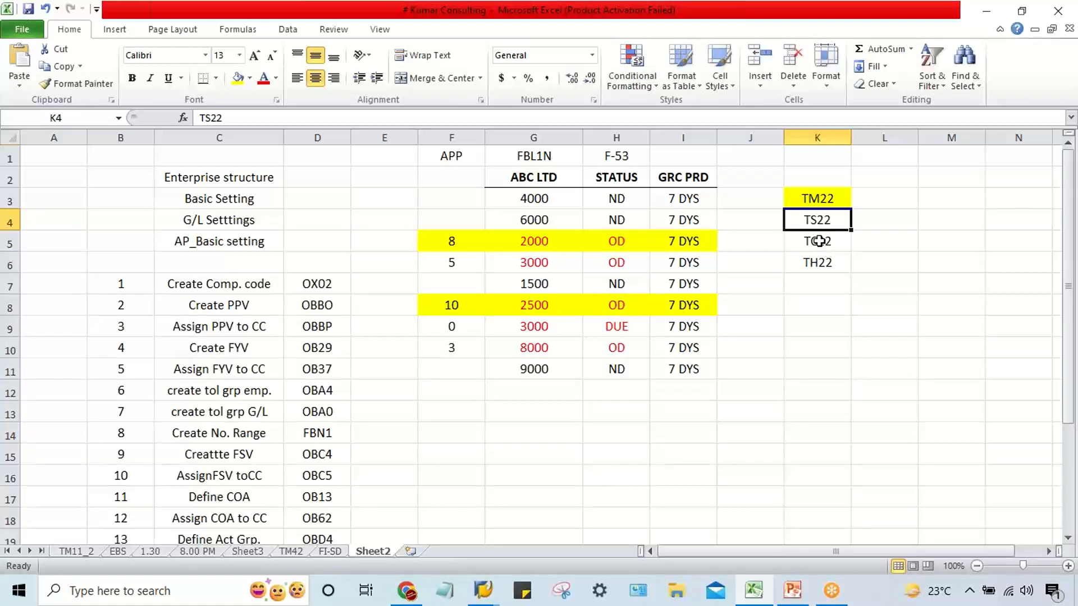
pyautogui.click(814, 247)
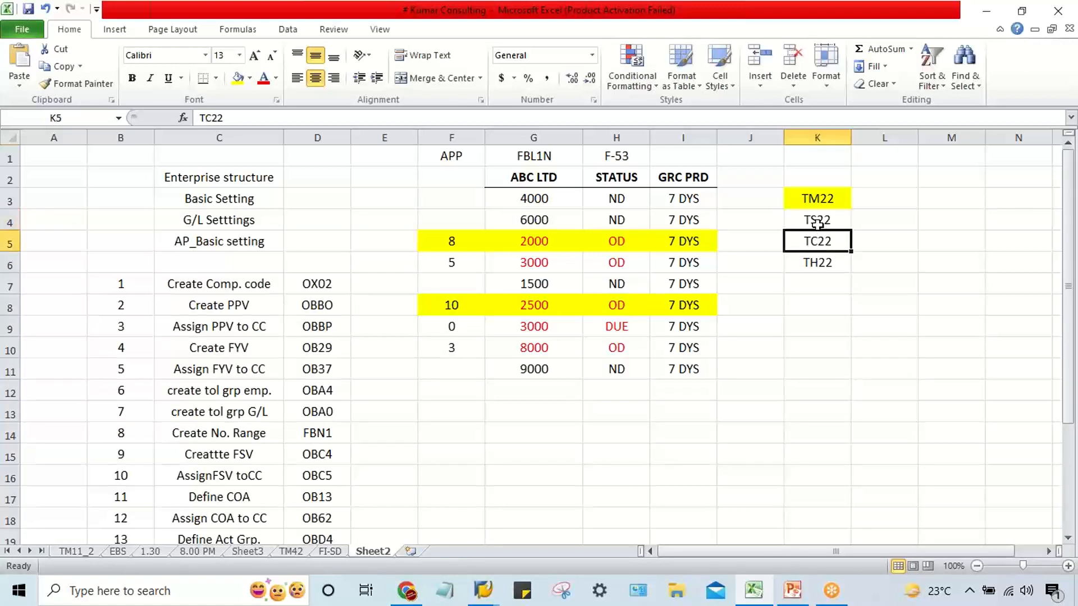
pyautogui.click(818, 224)
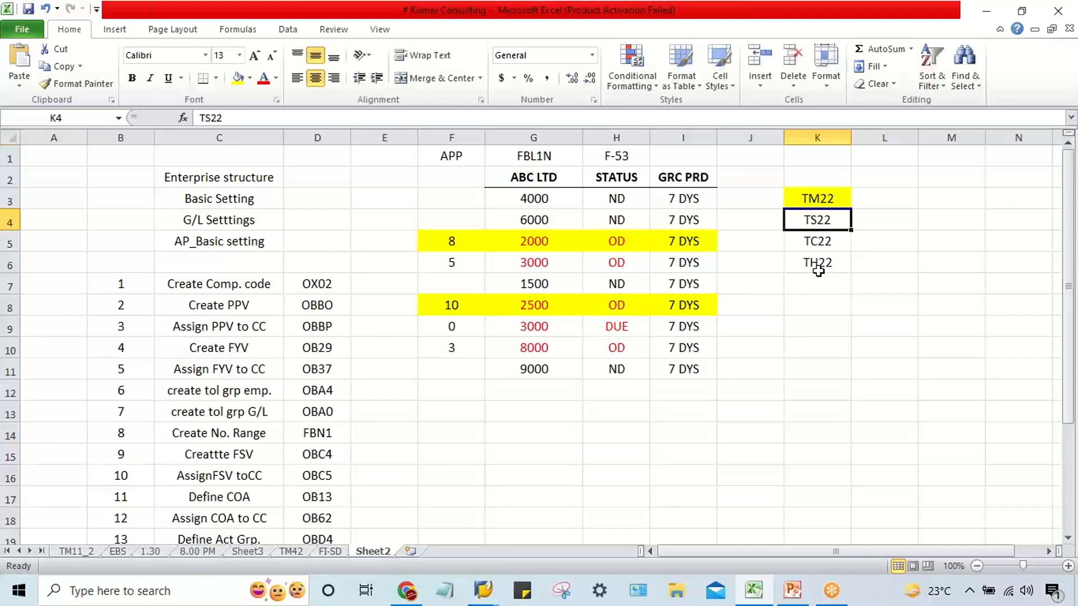
pyautogui.press('Right')
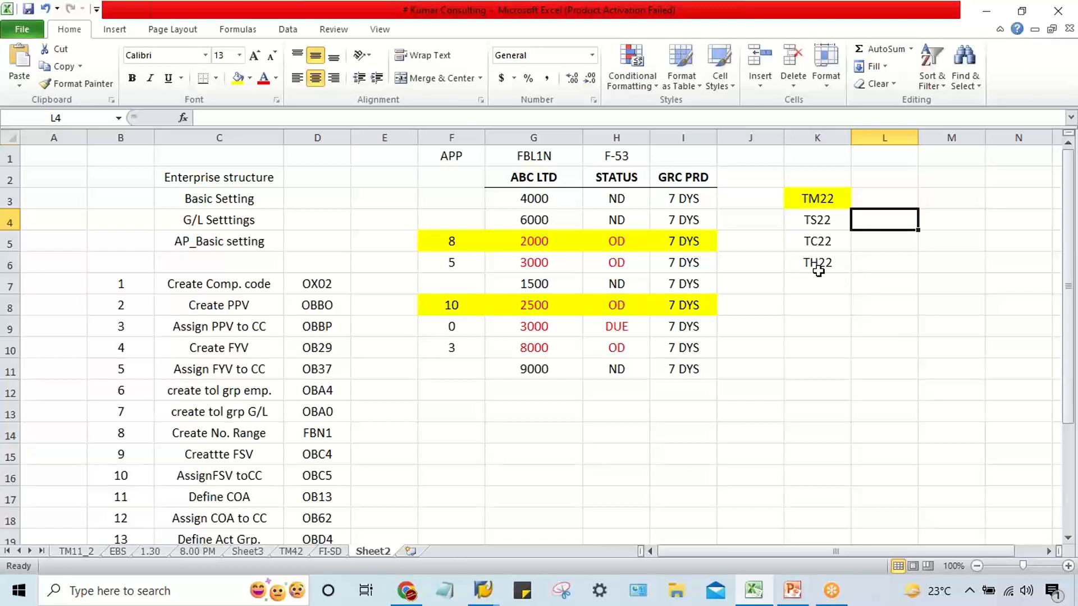
pyautogui.press('Left')
pyautogui.press('Down')
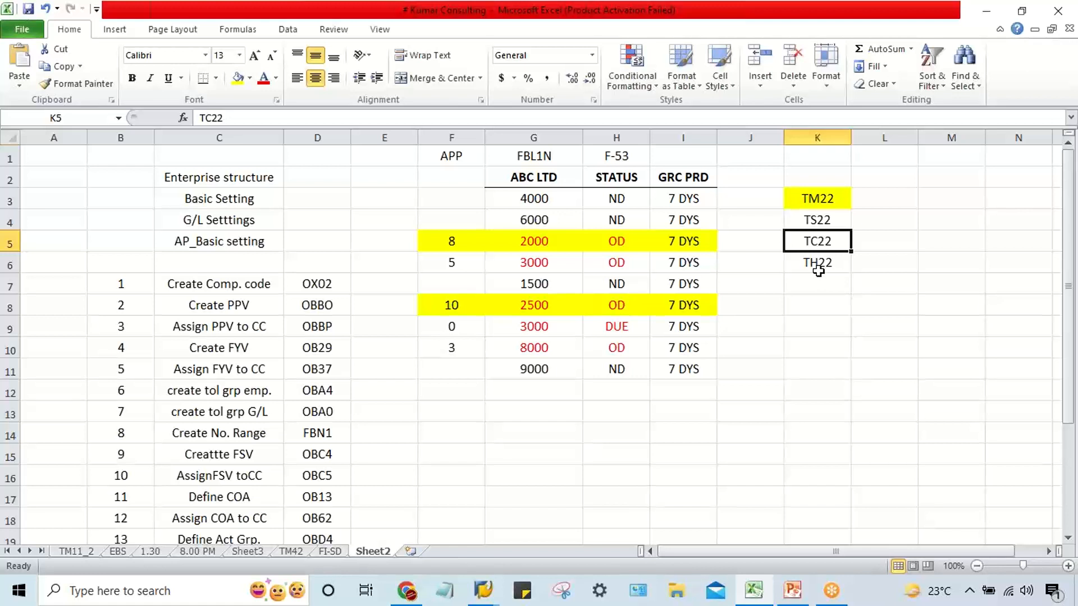
pyautogui.click(818, 265)
pyautogui.click(819, 244)
pyautogui.click(819, 224)
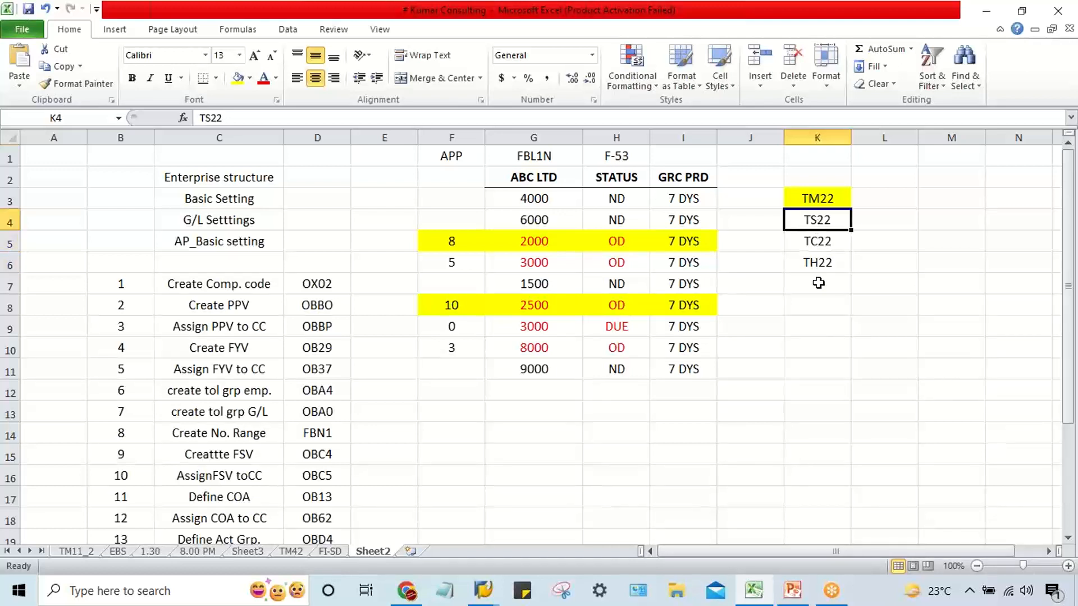
pyautogui.click(819, 243)
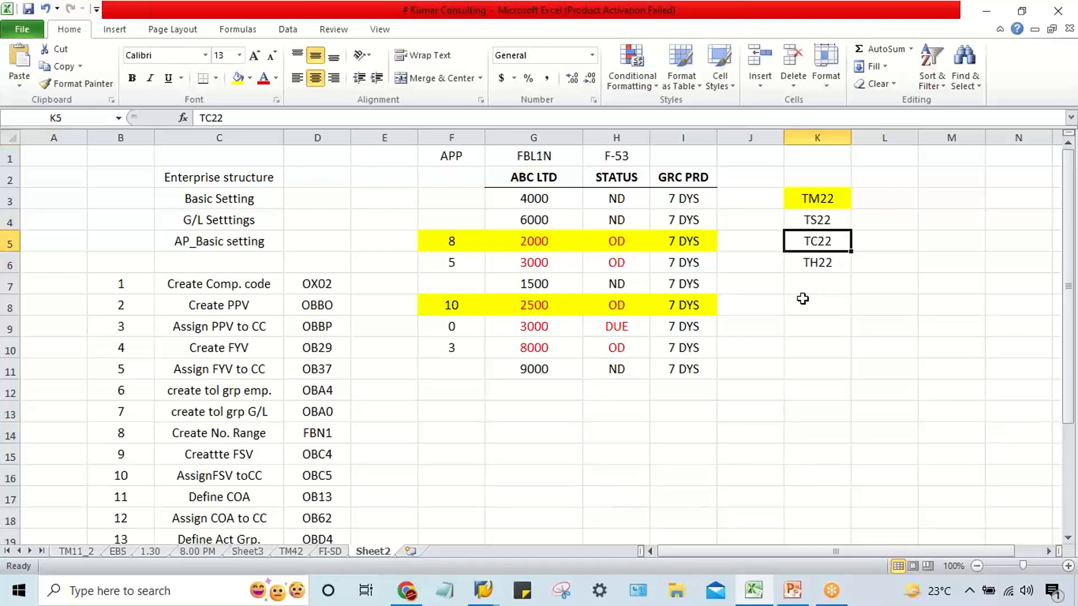
pyautogui.click(812, 266)
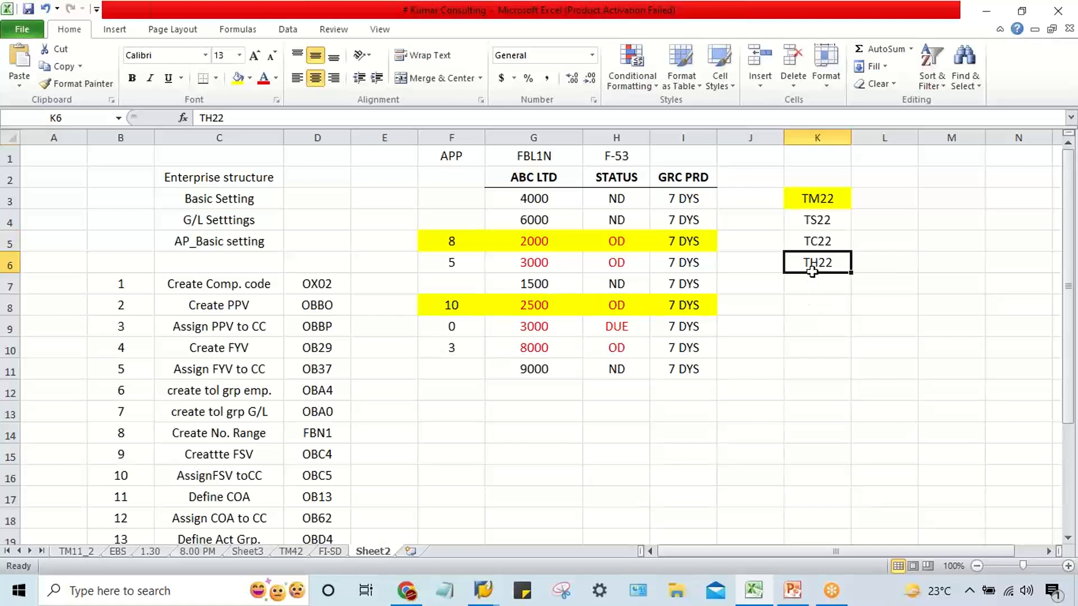
pyautogui.click(817, 242)
pyautogui.click(822, 223)
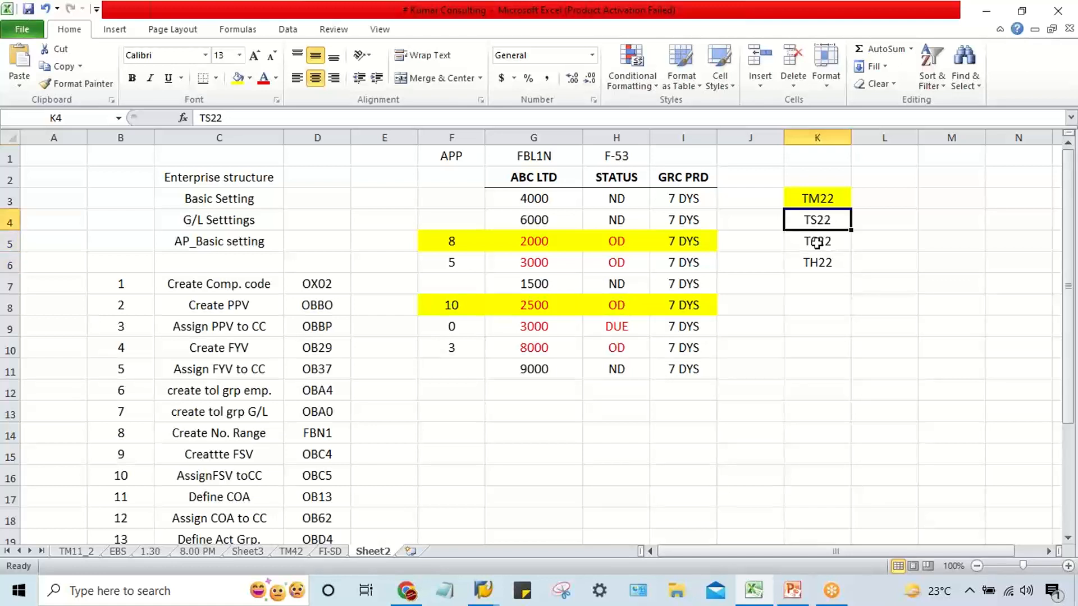
pyautogui.click(812, 261)
pyautogui.press('Up')
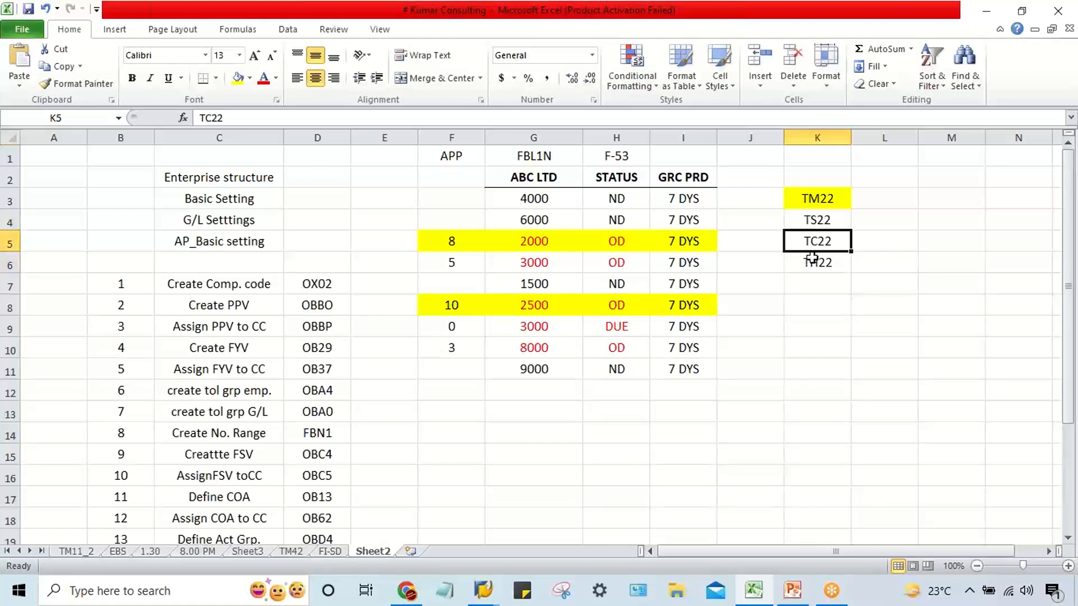
pyautogui.click(820, 222)
pyautogui.click(831, 201)
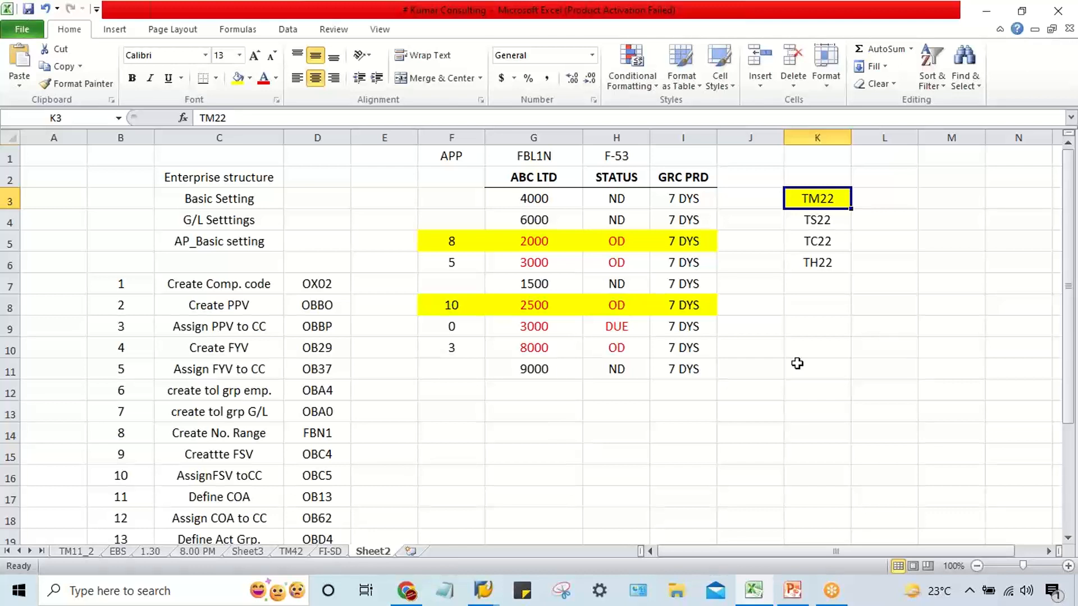
pyautogui.click(825, 314)
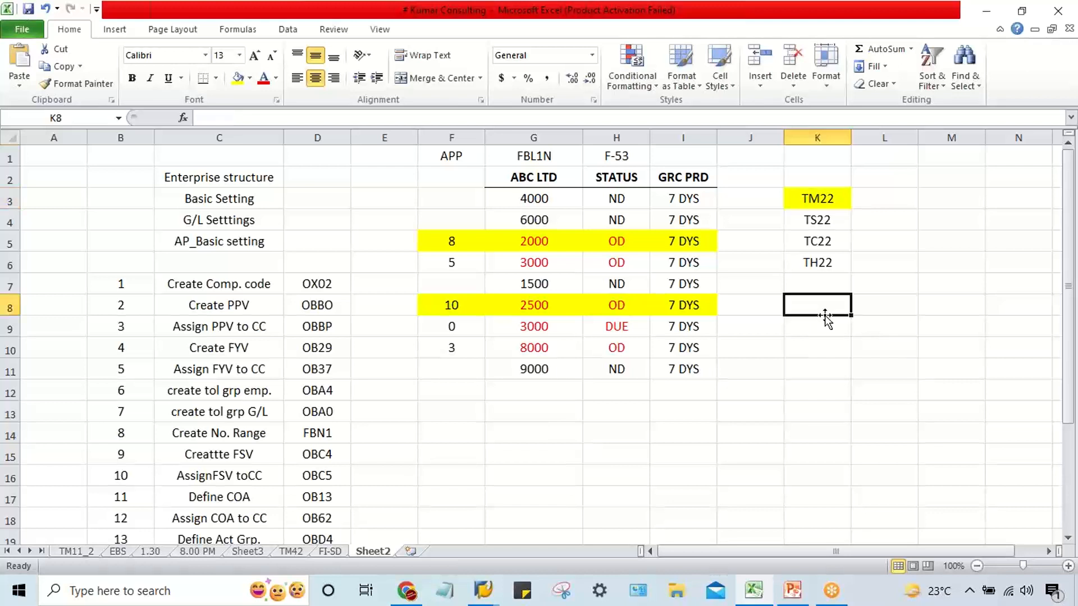
pyautogui.click(823, 199)
pyautogui.moveTo(825, 220); pyautogui.dragTo(826, 275)
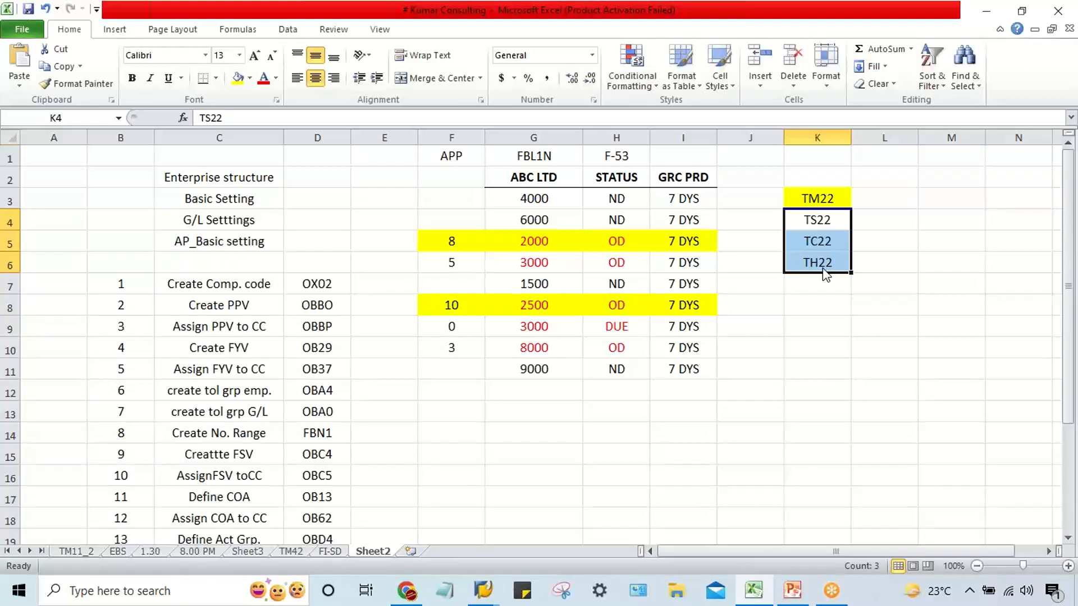
pyautogui.click(830, 199)
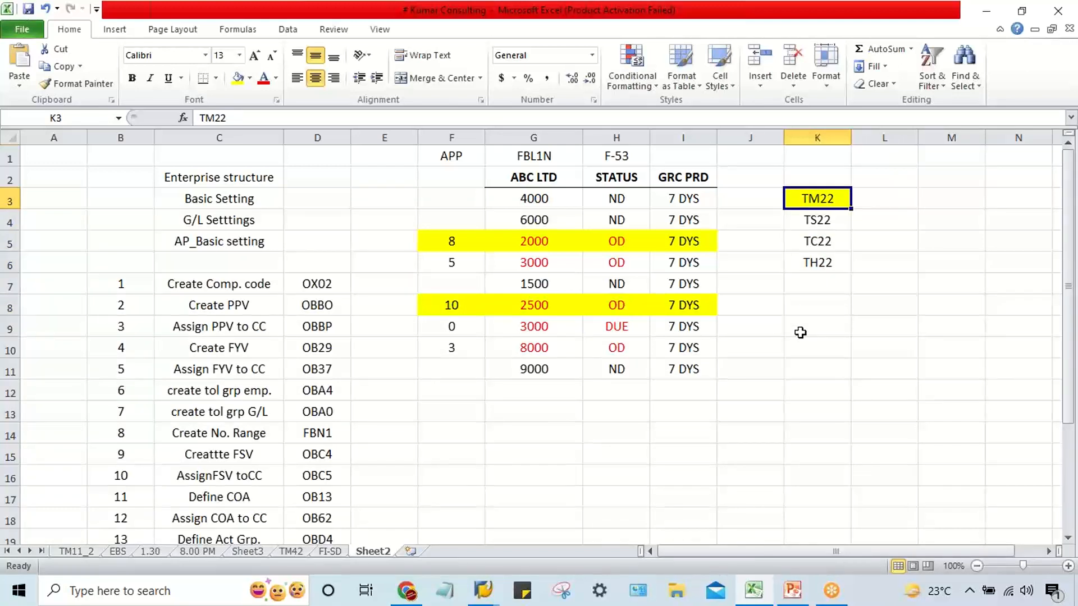
# - Label company code TM22 as "PAYING CC" in the adjacent cell L3
pyautogui.click(877, 204)
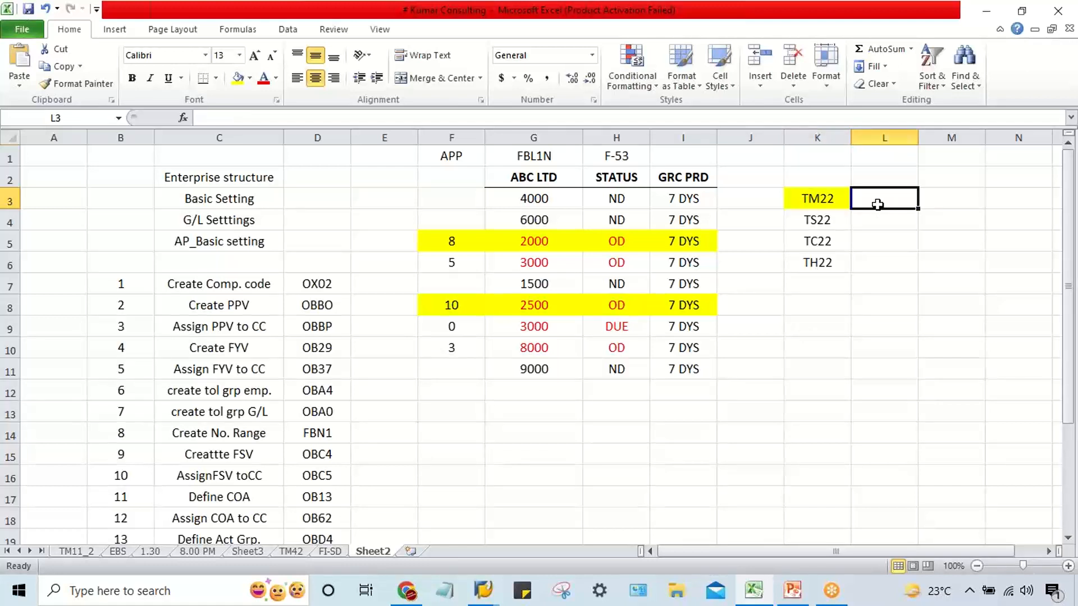
pyautogui.write('PA')
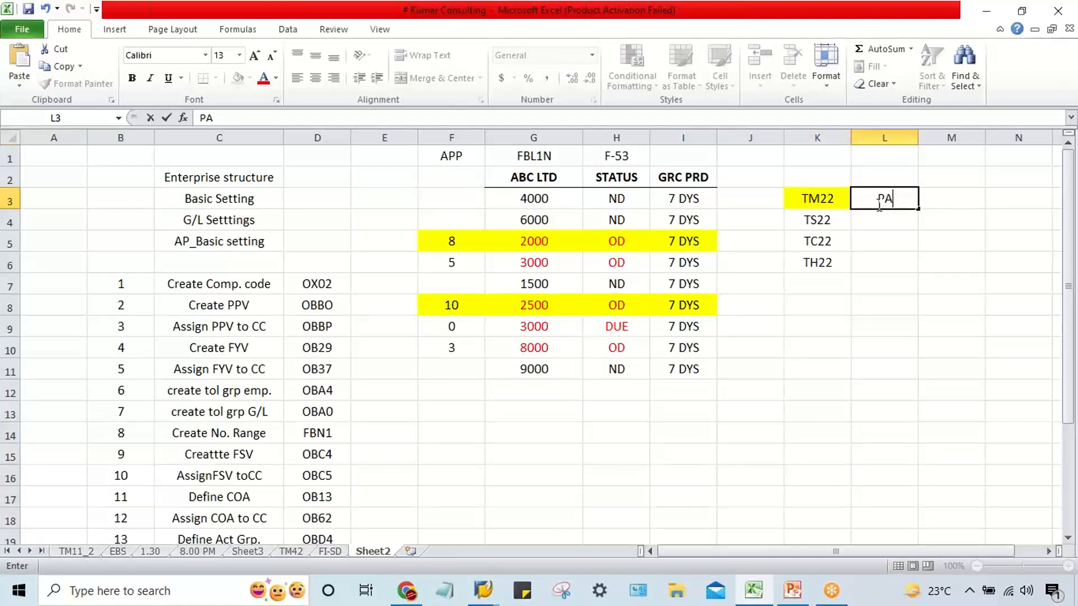
pyautogui.write('YING CC')
pyautogui.press('Return')
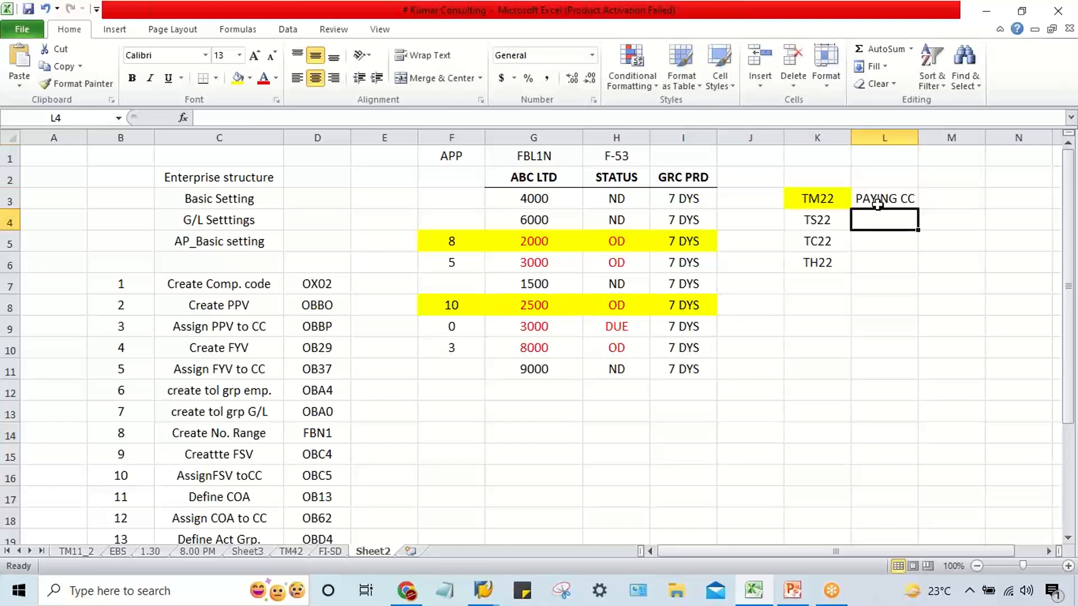
# - Label company code TS22 as "SEND." in the adjacent cell L4
pyautogui.write('SEND')
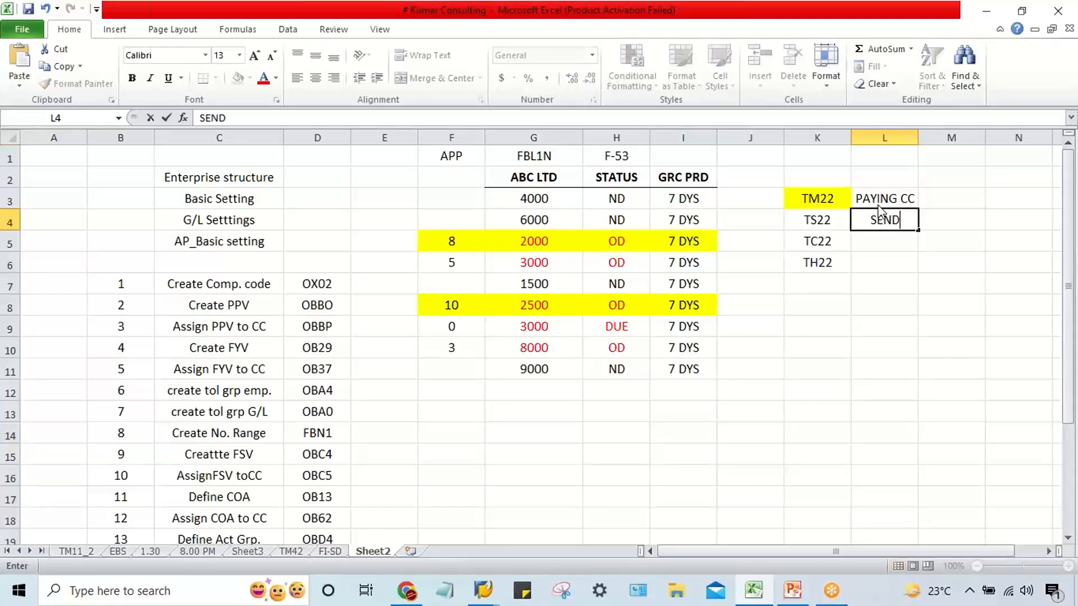
pyautogui.write('.')
pyautogui.click(882, 351)
pyautogui.click(833, 233)
pyautogui.click(832, 225)
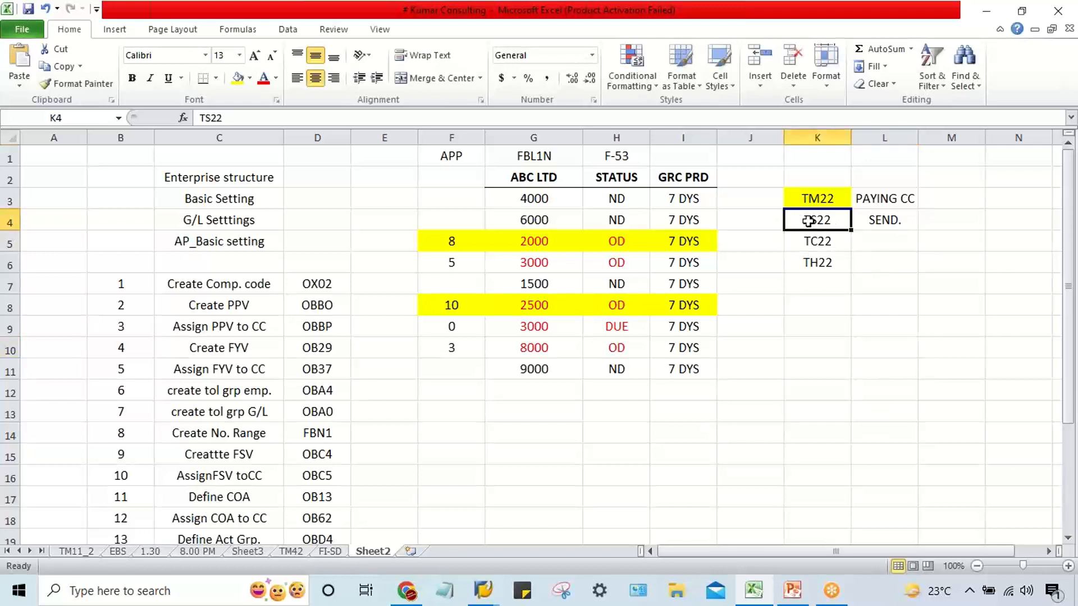
pyautogui.click(910, 226)
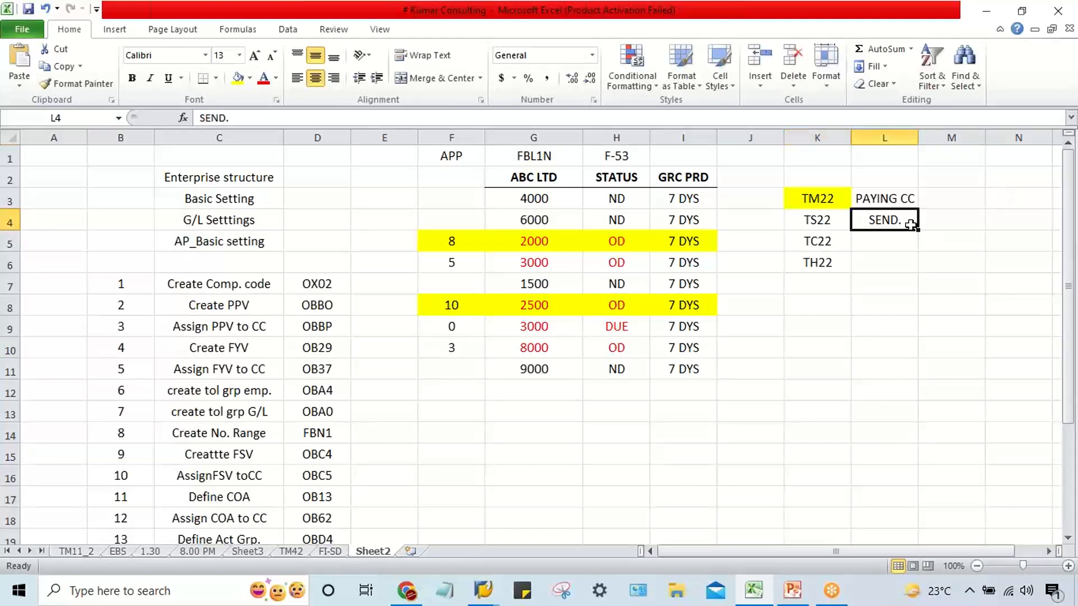
# - Change the label in L4 to "SEND. CC" and copy it down to L5 and L6 for company codes TC22 and TH22
pyautogui.doubleClick(910, 226)
pyautogui.write('CC')
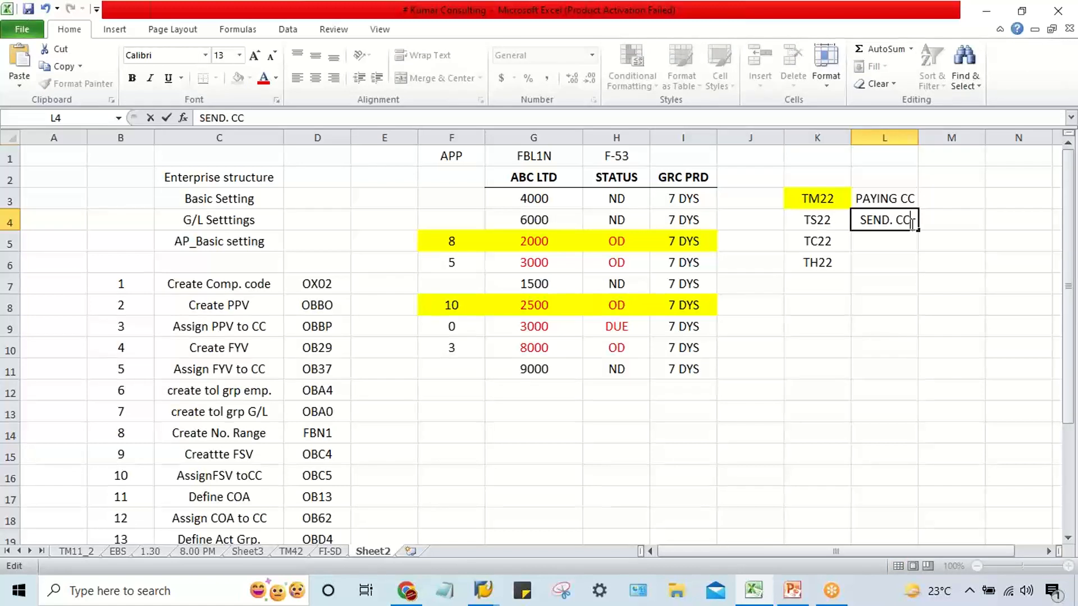
pyautogui.press('Return')
pyautogui.hotkey('ctrl', 'd')
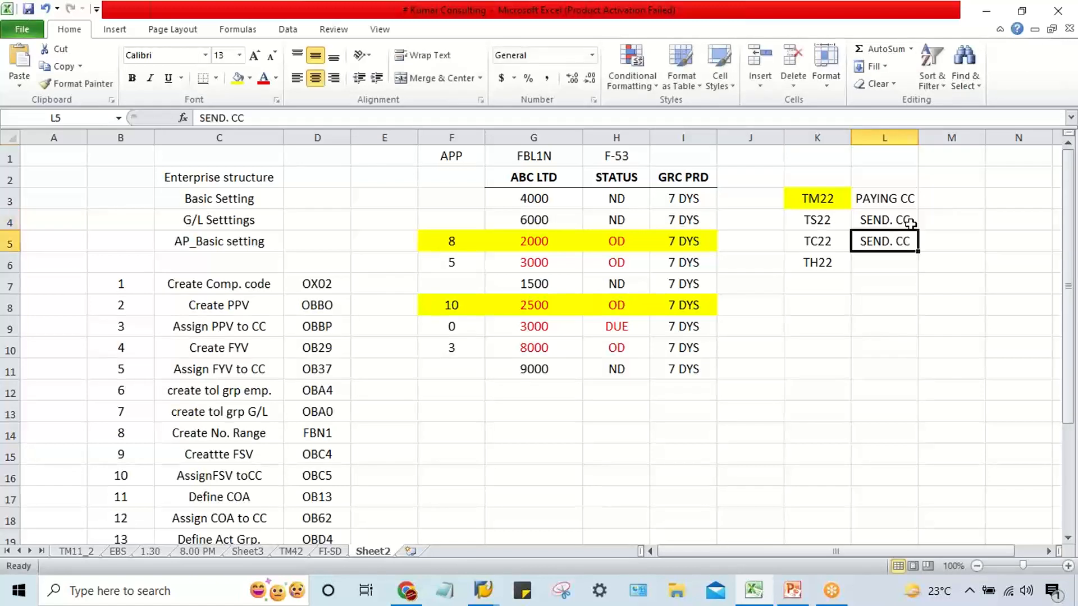
pyautogui.press('Return')
pyautogui.hotkey('ctrl', 'd')
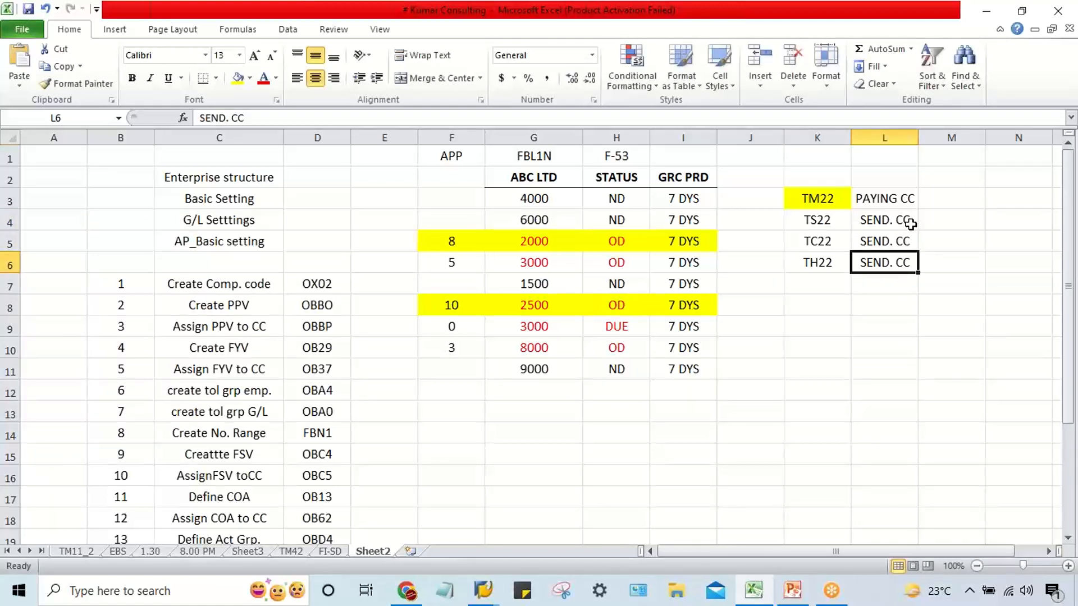
# - Compare the paying company code TM22 with the sending company codes TS22, TC22 and TH22 and their labels
pyautogui.click(820, 205)
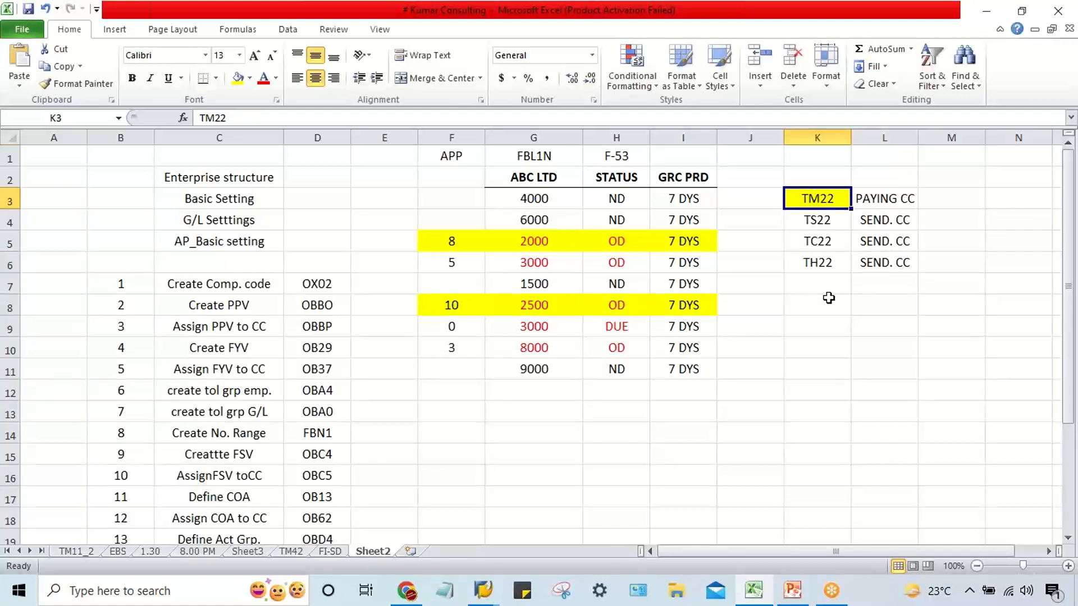
pyautogui.moveTo(818, 221); pyautogui.dragTo(820, 264)
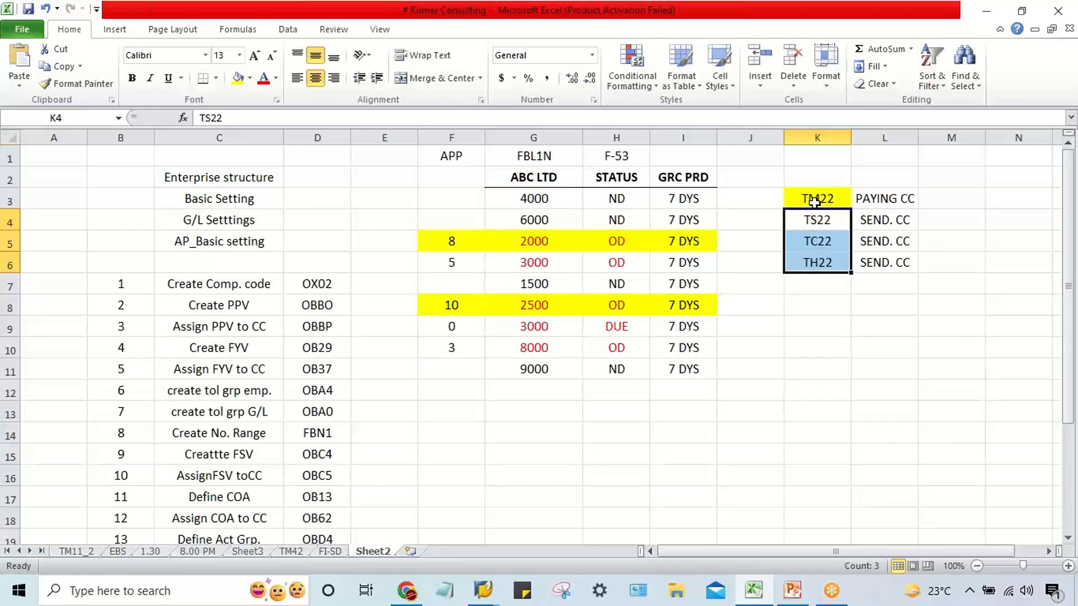
pyautogui.moveTo(815, 202); pyautogui.dragTo(889, 203)
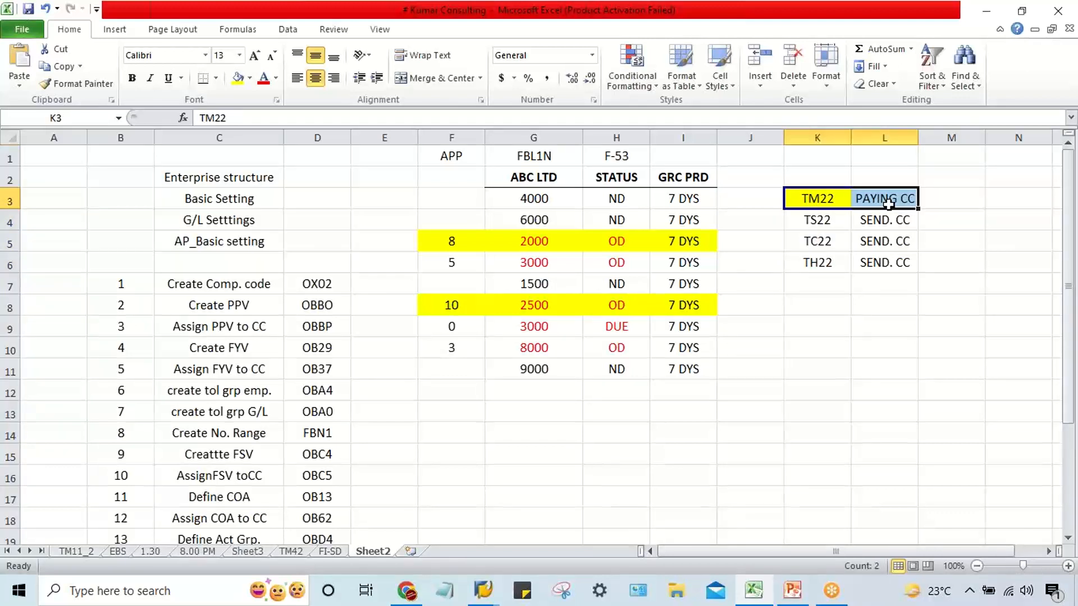
pyautogui.moveTo(821, 224); pyautogui.dragTo(884, 264)
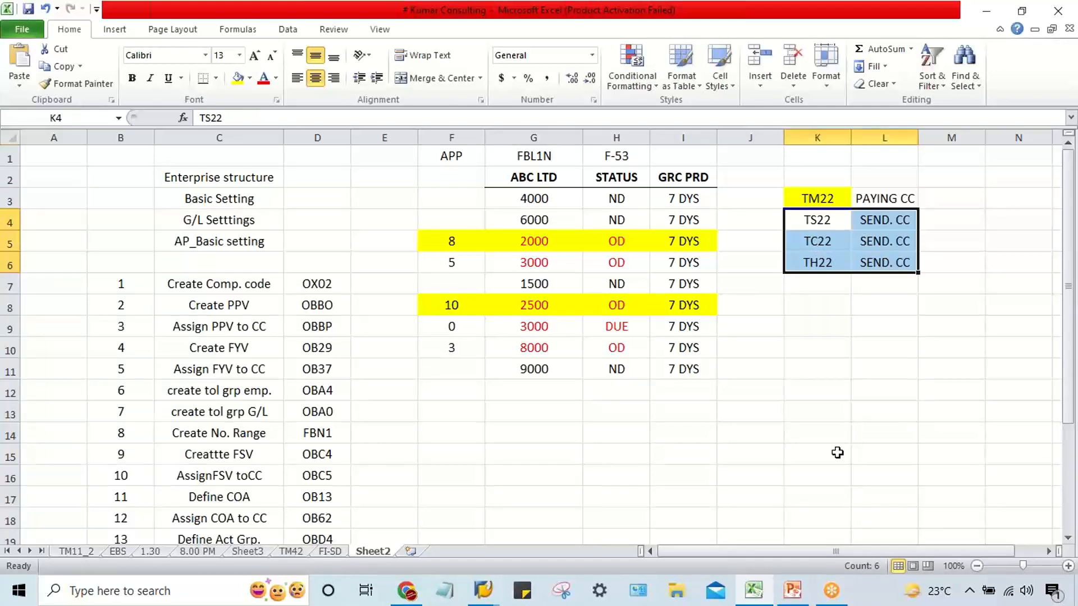
# - Switch to the SAP new-entry details for company code TM22 and set the paying company code to TM22
pyautogui.click(483, 590)
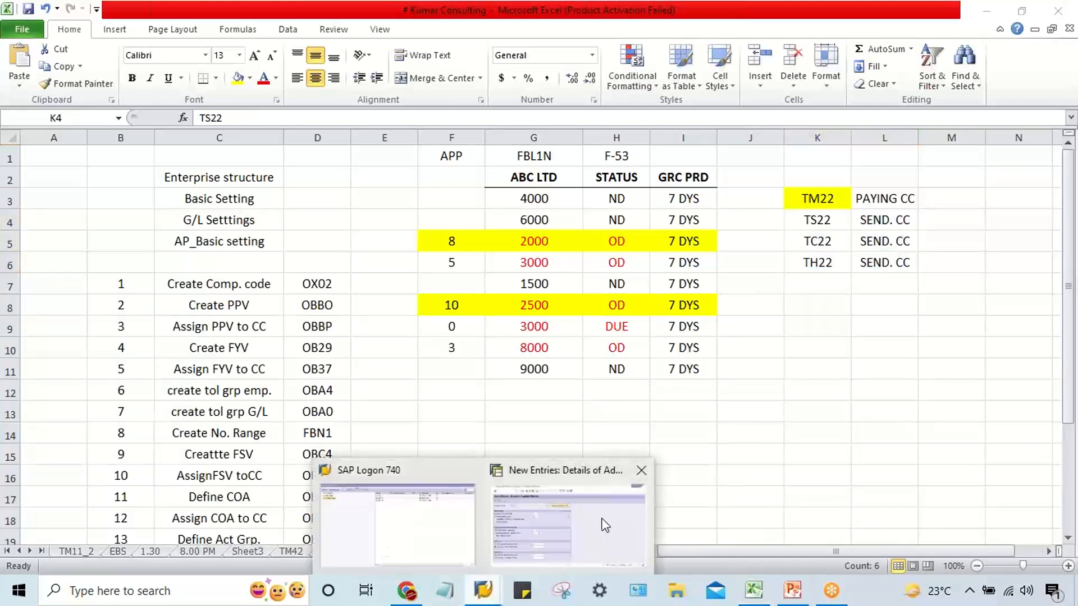
pyautogui.click(604, 525)
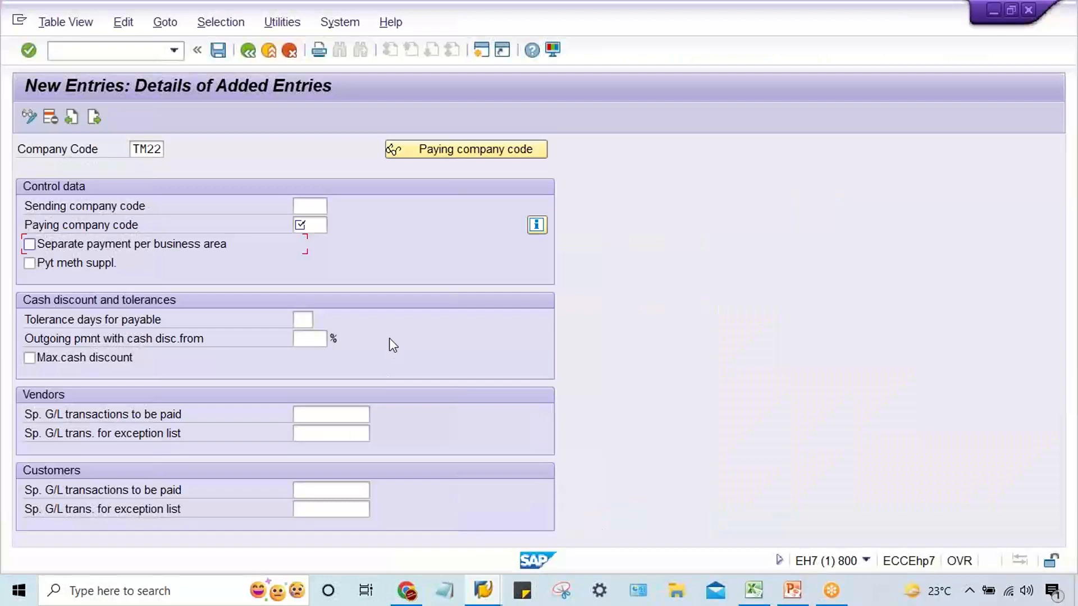
pyautogui.click(305, 206)
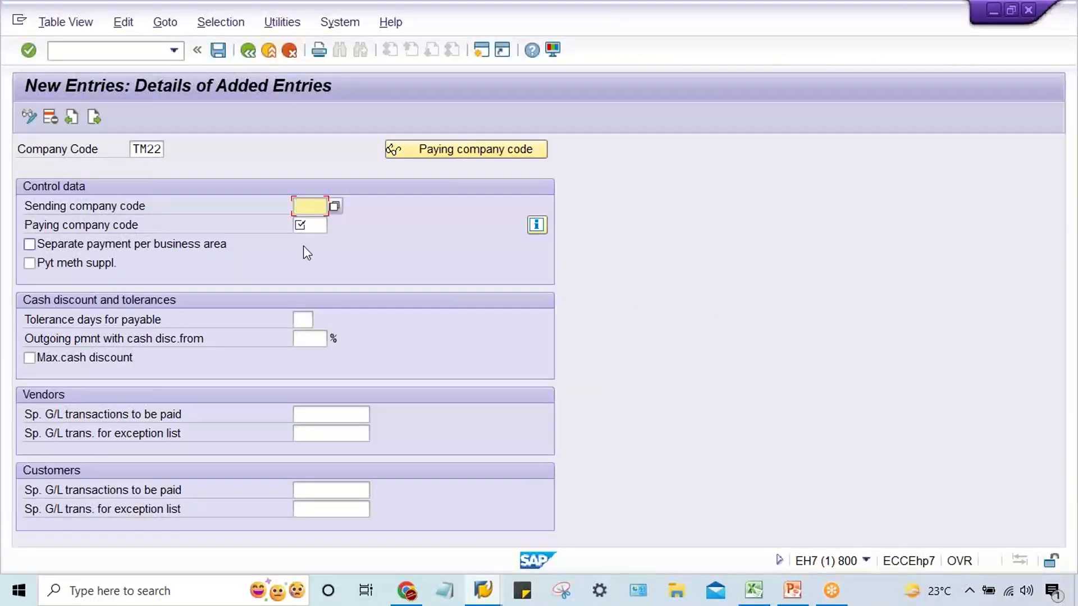
pyautogui.click(308, 225)
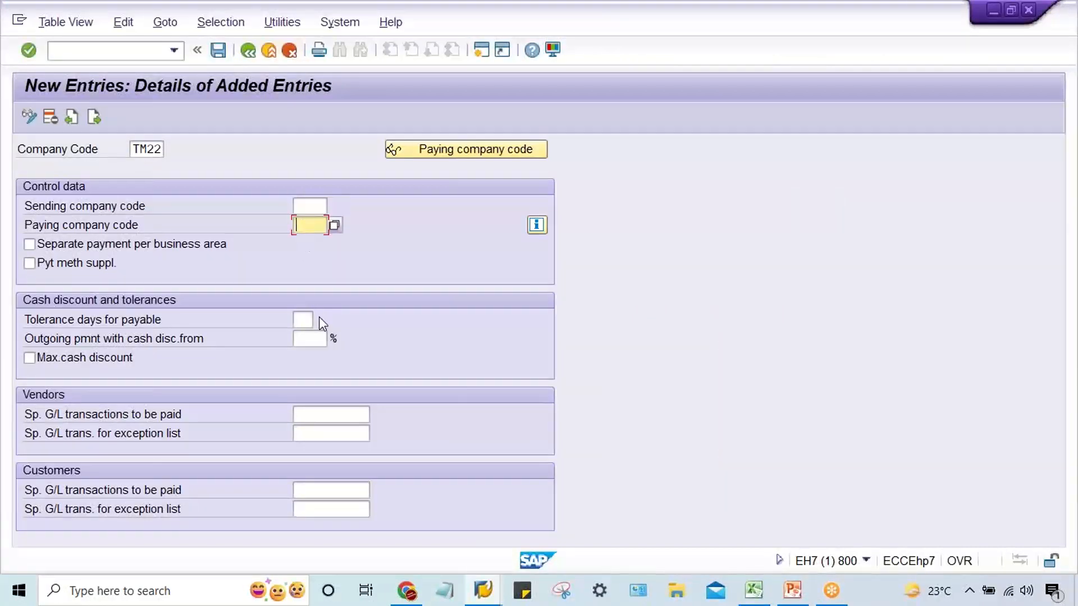
pyautogui.write('TM22')
# - Switch back to Excel and review the ABC LTD invoice amounts, especially the yellow overdue rows 5 and 8
pyautogui.click(754, 591)
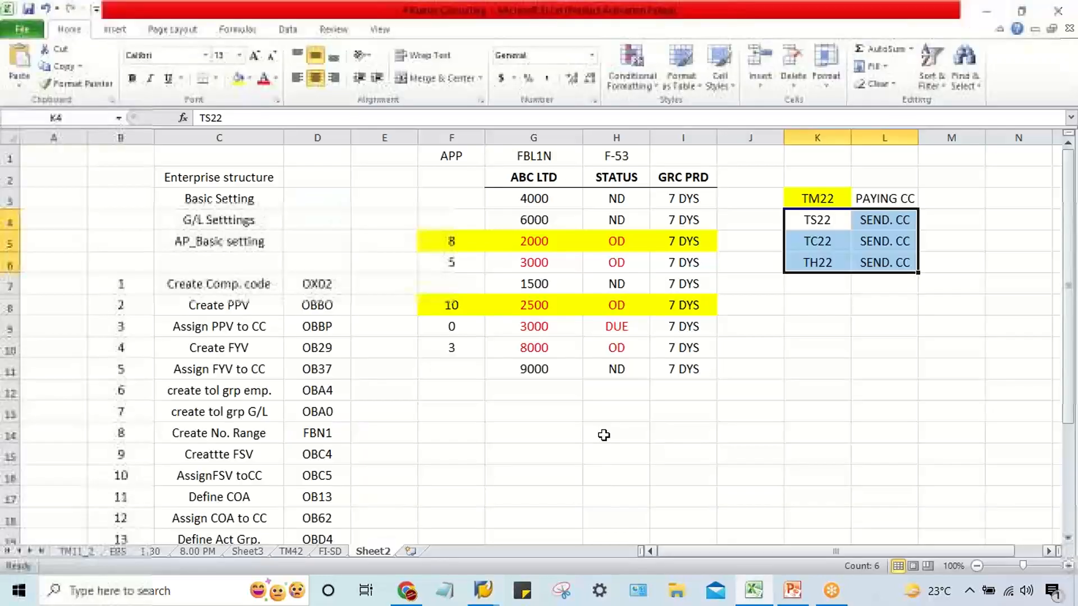
pyautogui.click(657, 432)
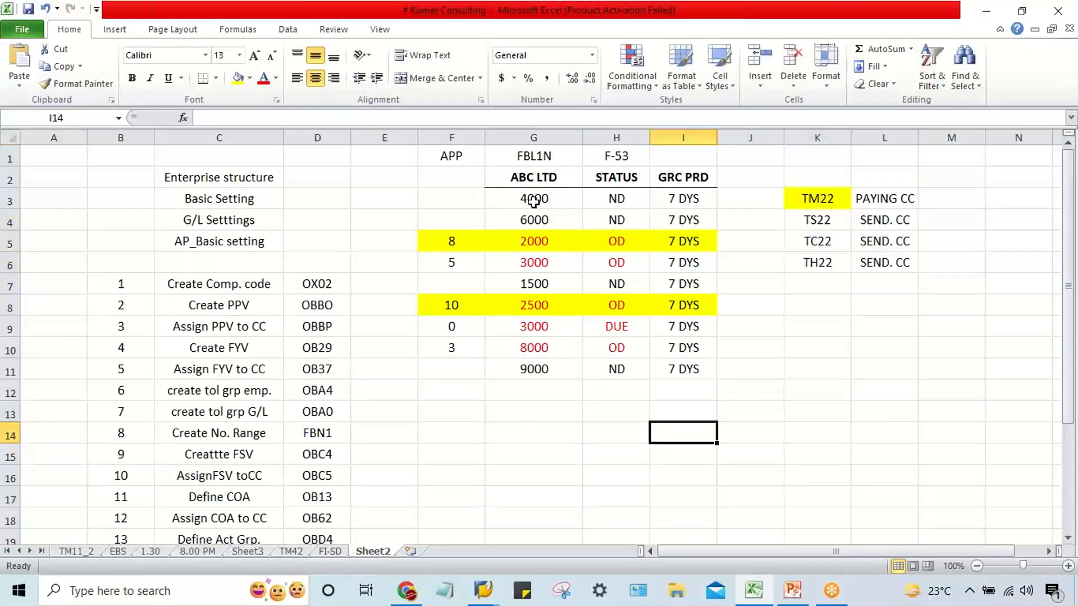
pyautogui.moveTo(531, 200); pyautogui.dragTo(544, 369)
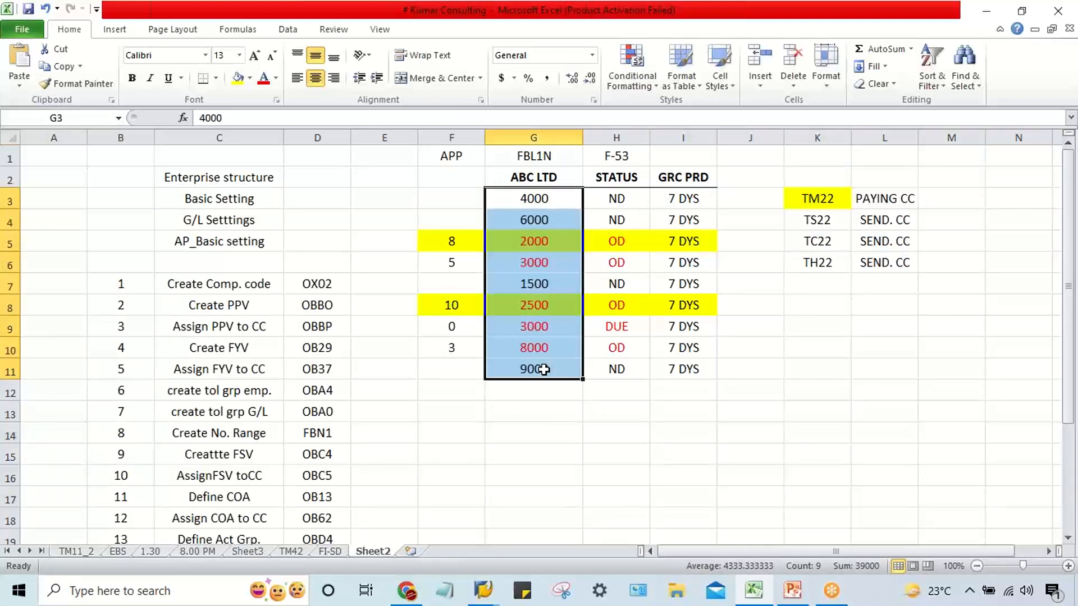
pyautogui.click(451, 236)
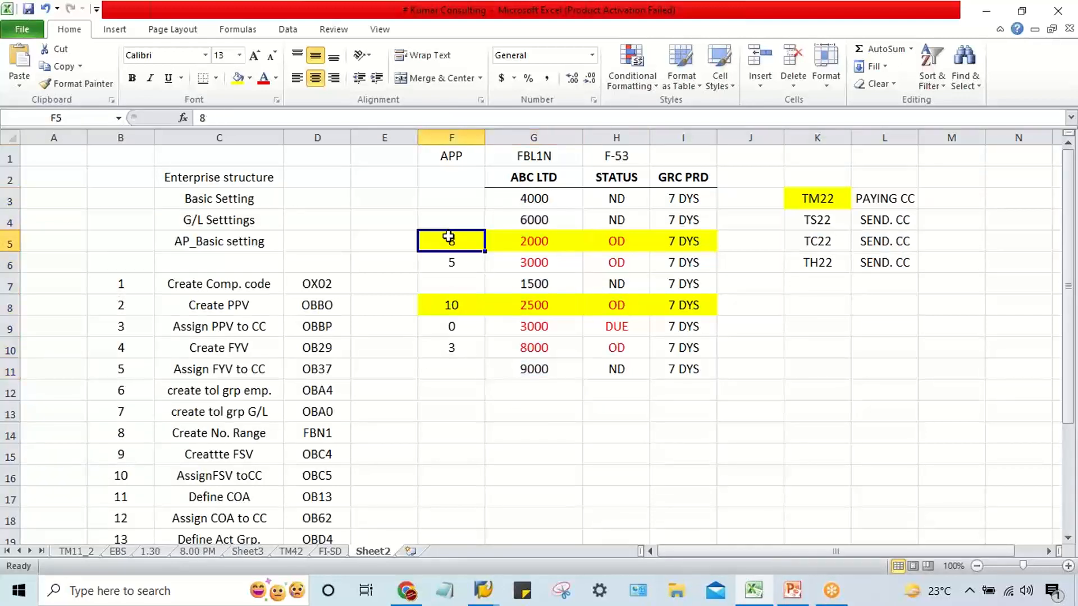
pyautogui.click(514, 242)
pyautogui.moveTo(452, 238); pyautogui.dragTo(691, 237)
pyautogui.moveTo(452, 306); pyautogui.dragTo(686, 311)
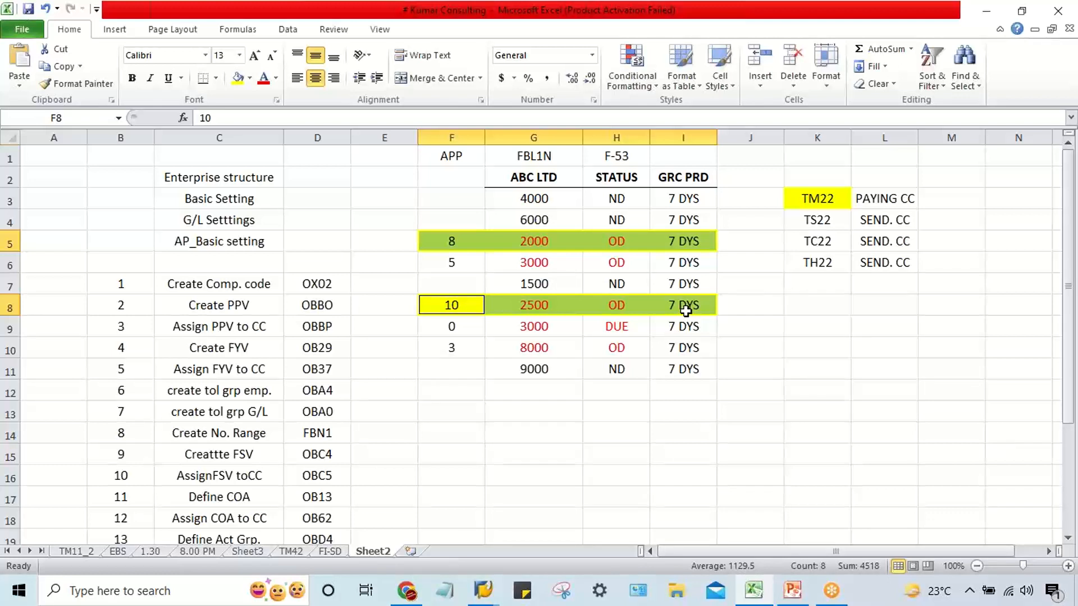
# - Label the two yellow overdue rows by entering "A" in E5 and "B" in E8
pyautogui.click(407, 240)
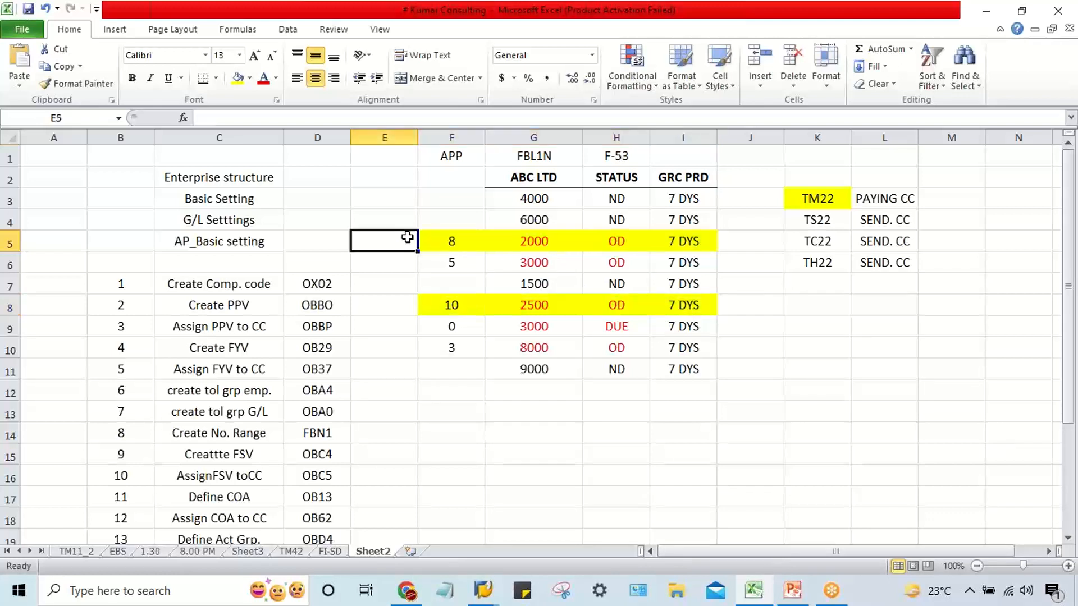
pyautogui.write('A')
pyautogui.press('Return')
pyautogui.press('Return')
pyautogui.press('Return')
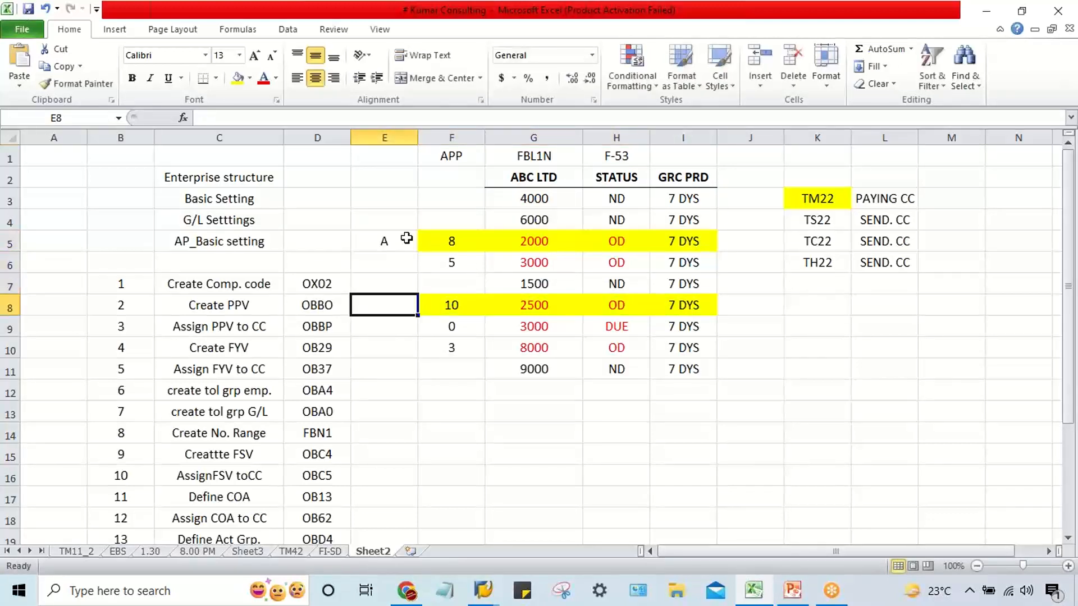
pyautogui.write('B')
pyautogui.press('Return')
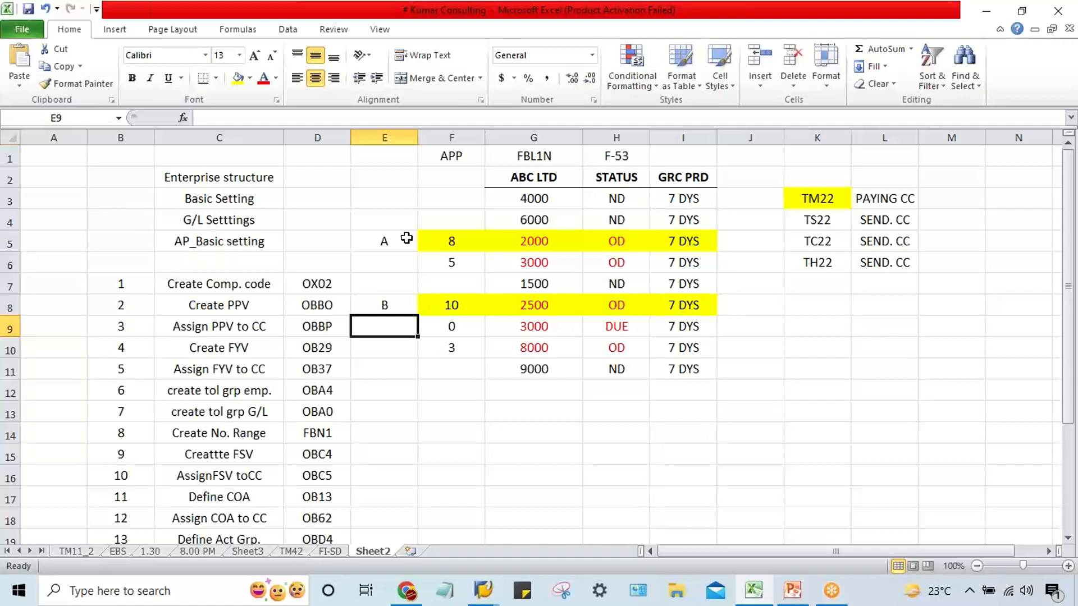
# - Compare overdue rows A and B across their days, amount, status and grace period
pyautogui.click(405, 238)
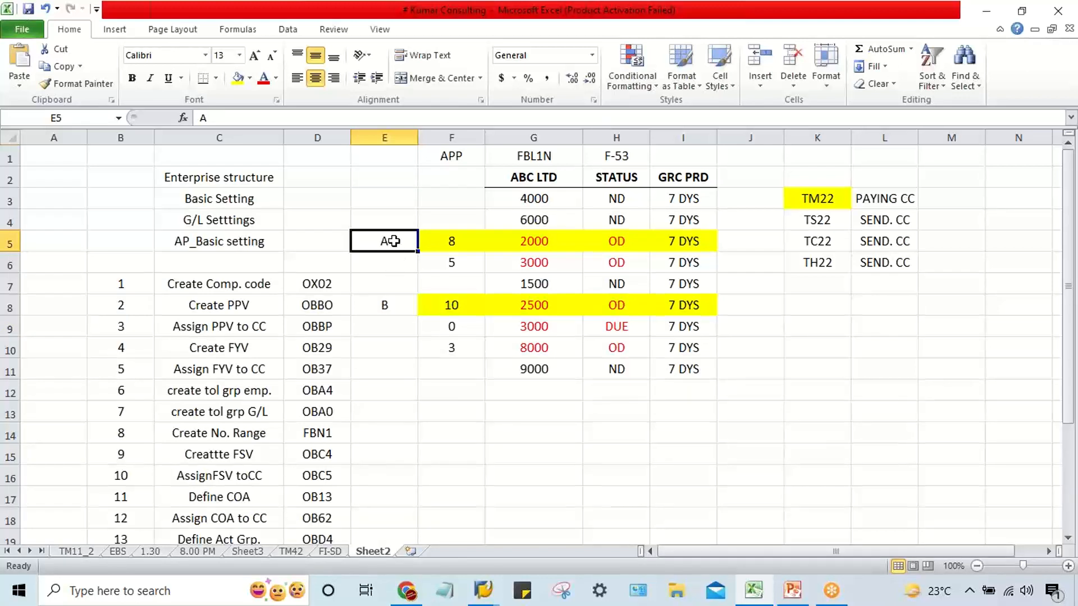
pyautogui.click(395, 307)
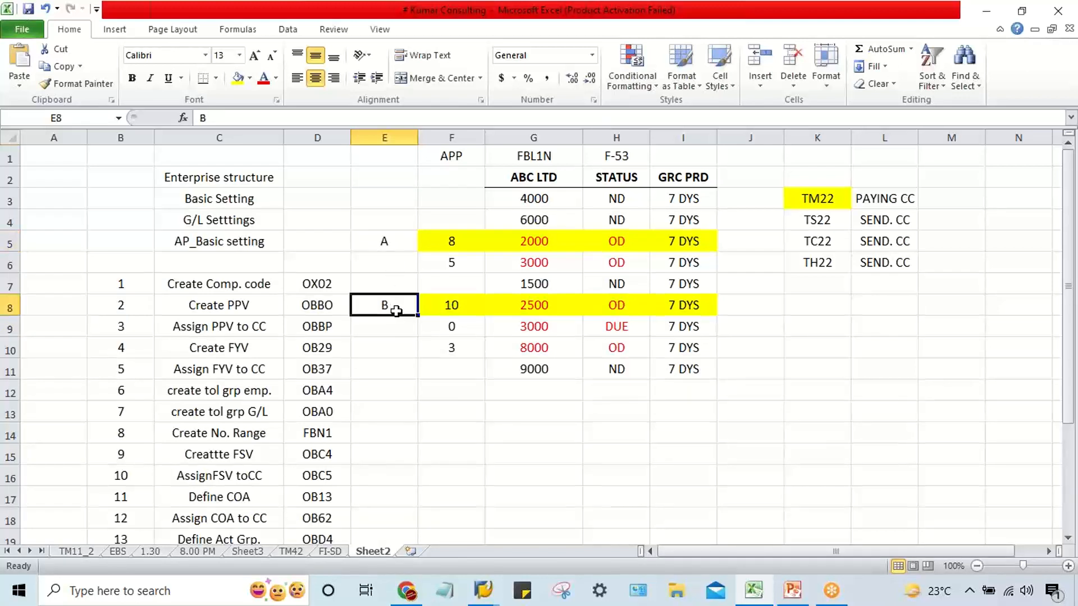
pyautogui.click(397, 240)
pyautogui.click(393, 306)
pyautogui.click(394, 239)
pyautogui.click(388, 241)
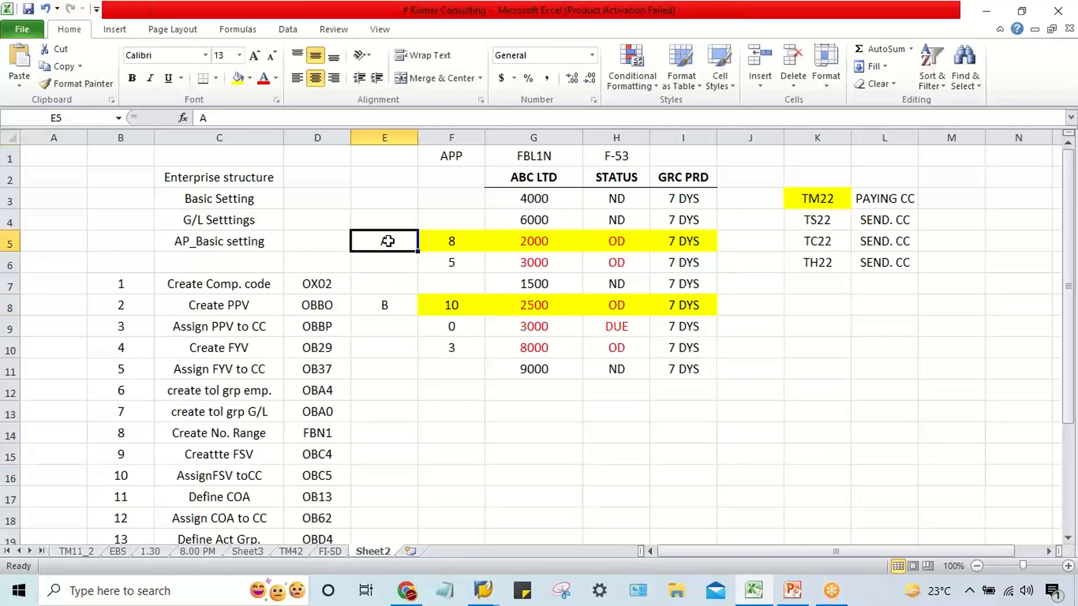
pyautogui.moveTo(388, 241); pyautogui.dragTo(671, 241)
pyautogui.moveTo(378, 306); pyautogui.dragTo(711, 306)
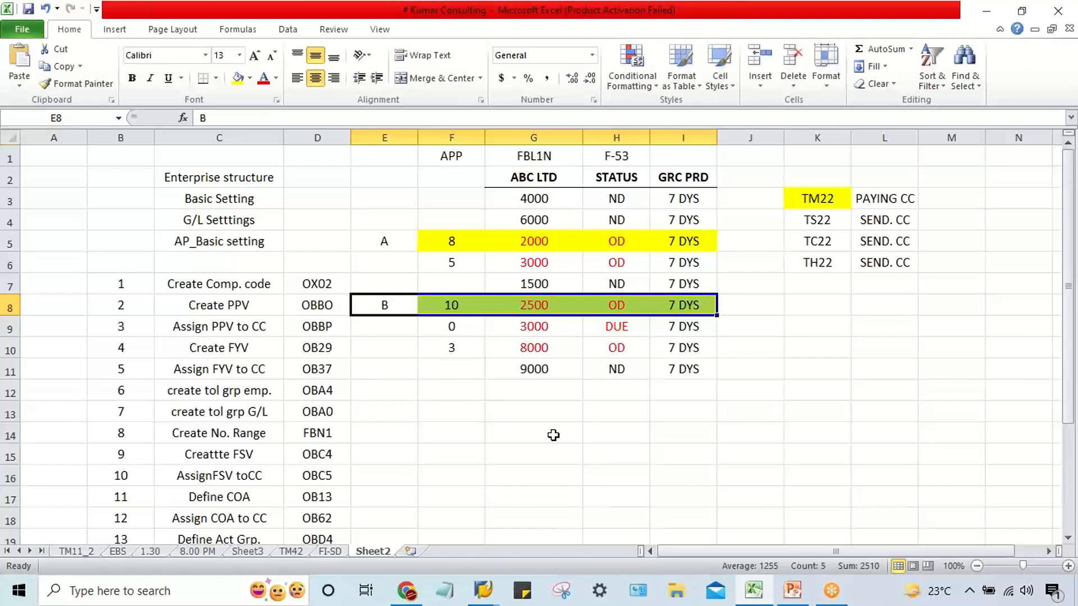
pyautogui.click(519, 414)
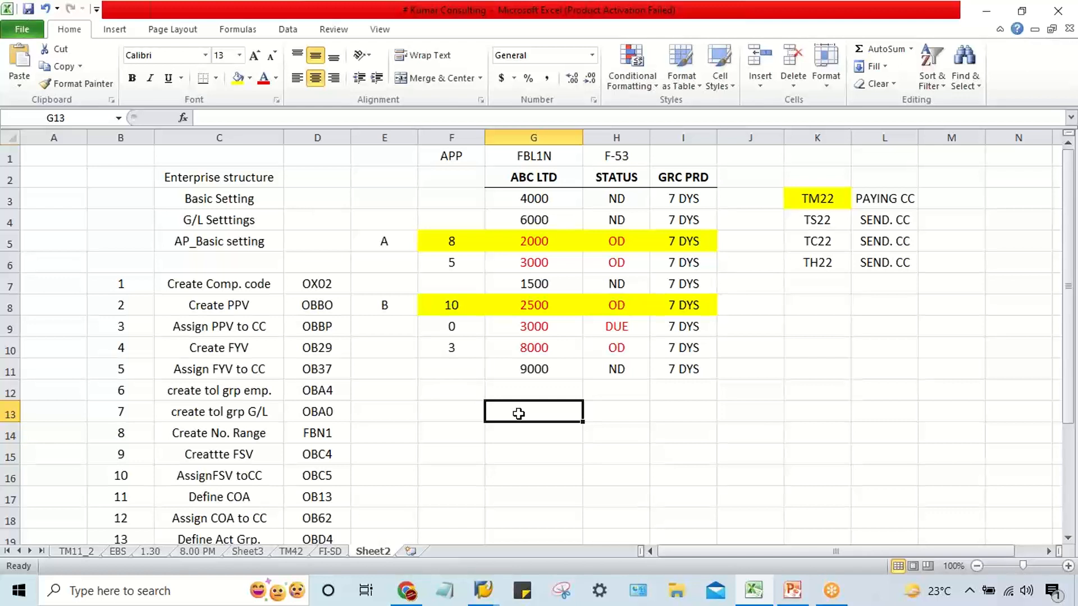
pyautogui.write('BANK AC')
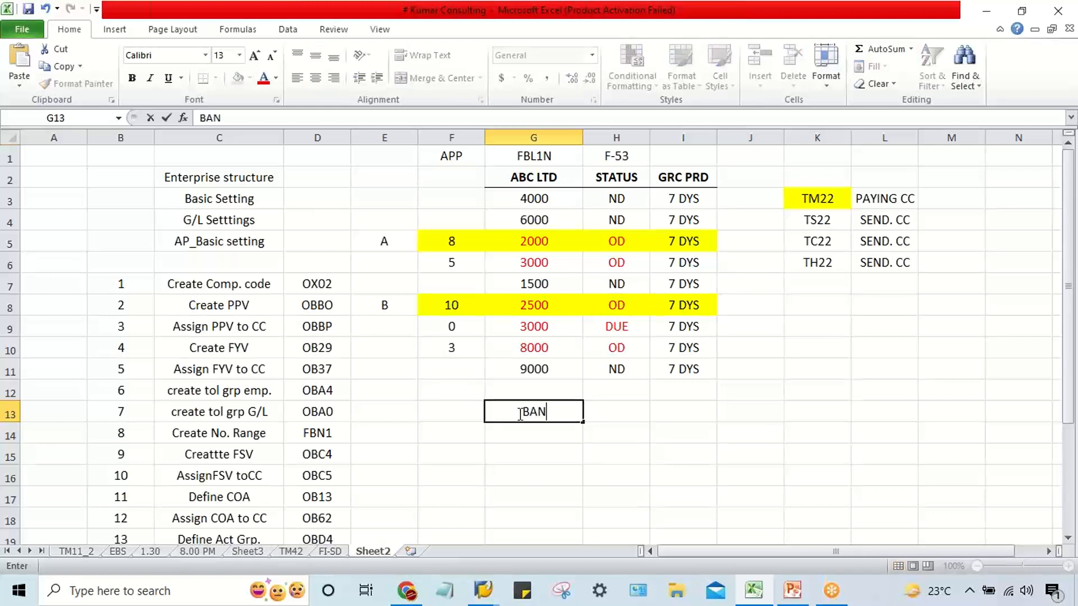
pyautogui.press('BackSpace')
pyautogui.press('BackSpace')
pyautogui.press('BackSpace')
pyautogui.press('BackSpace')
pyautogui.press('BackSpace')
pyautogui.press('BackSpace')
pyautogui.press('BackSpace')
# - Enter the debit line "VENDOR ACT DR." in G13 with the amount 4500 in H13
pyautogui.write('VENDOR ACT')
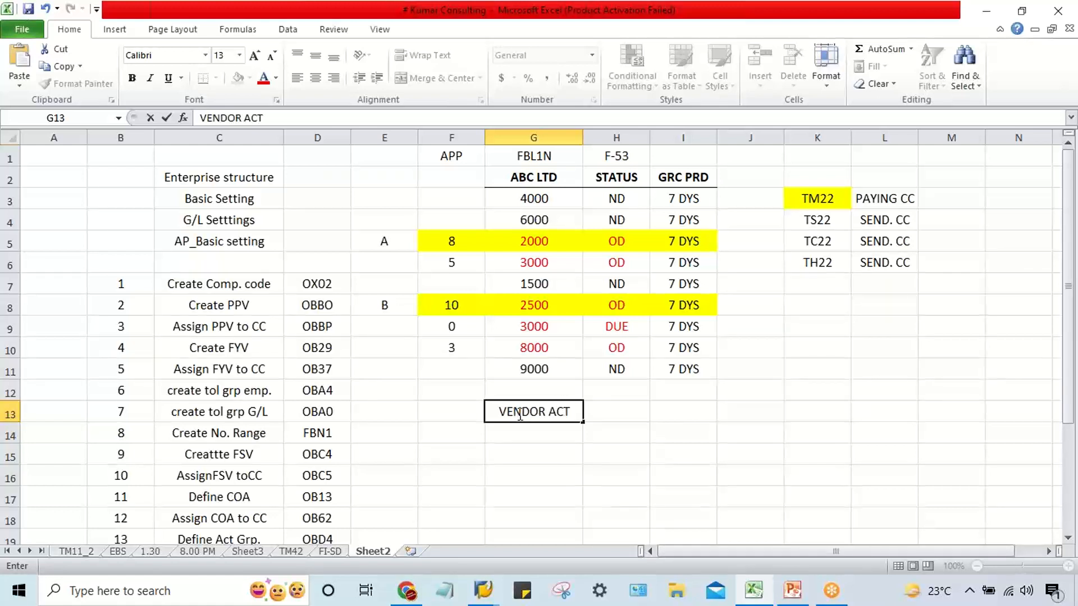
pyautogui.write(' DR.')
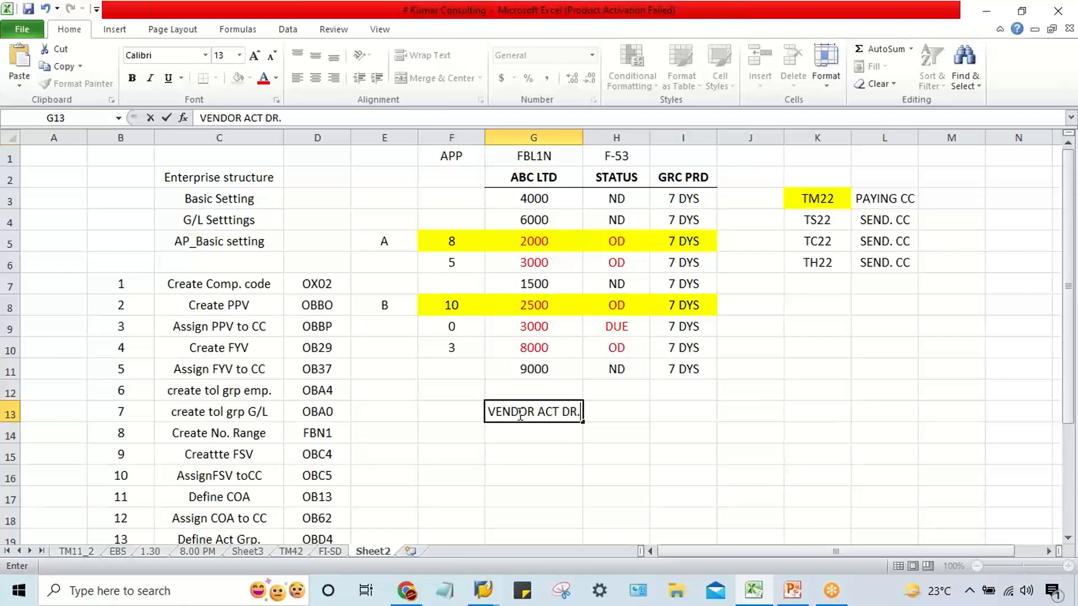
pyautogui.press('Tab')
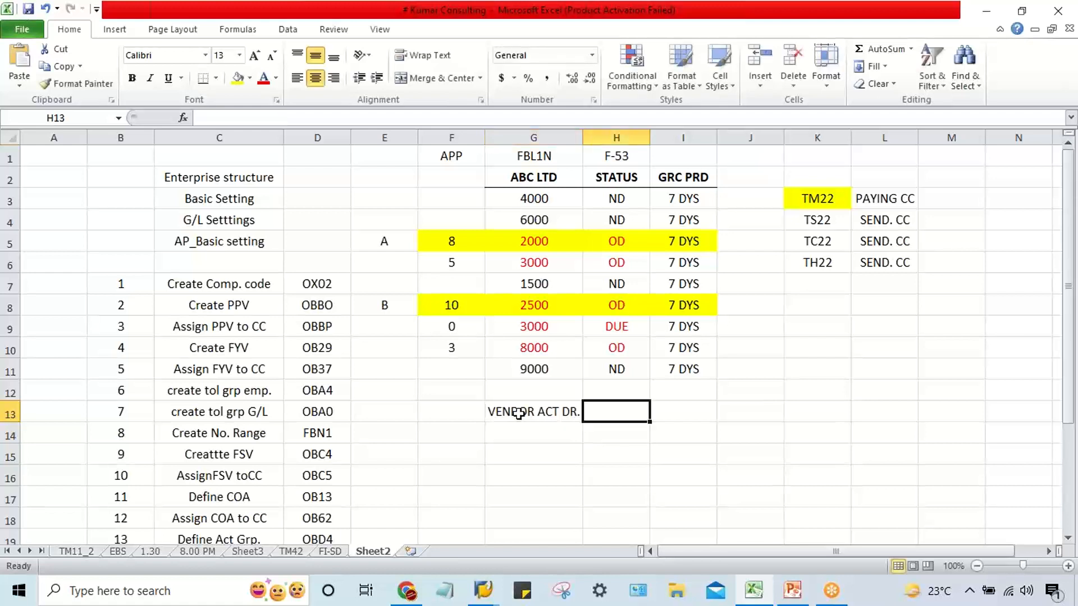
pyautogui.write('4500')
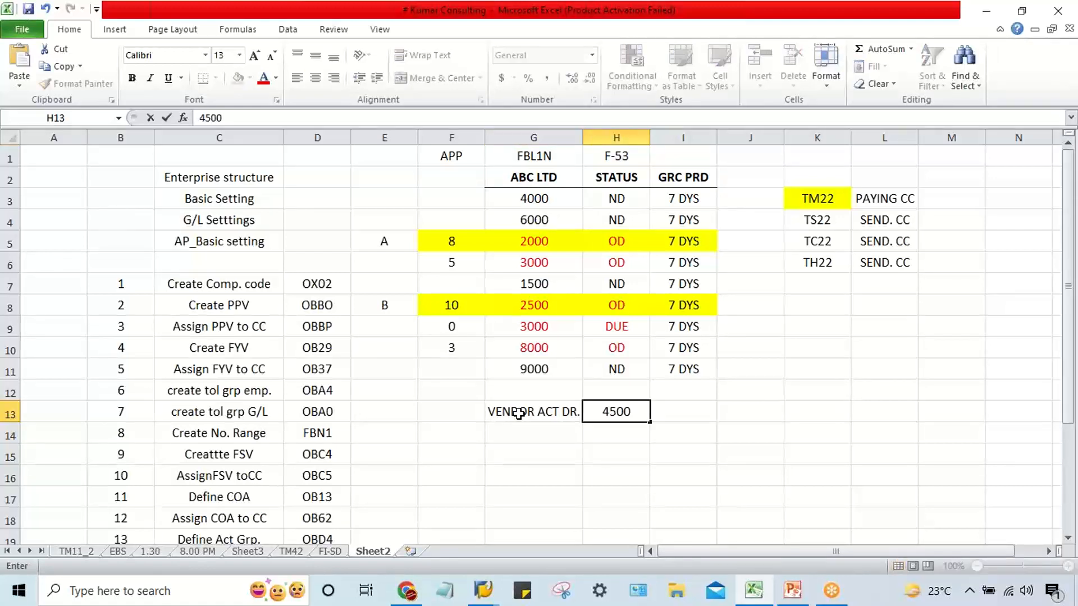
pyautogui.press('Return')
# - Enter the credit line "BANK ACT CR." in G14 with the amount 4500 in H14
pyautogui.write('BANK A')
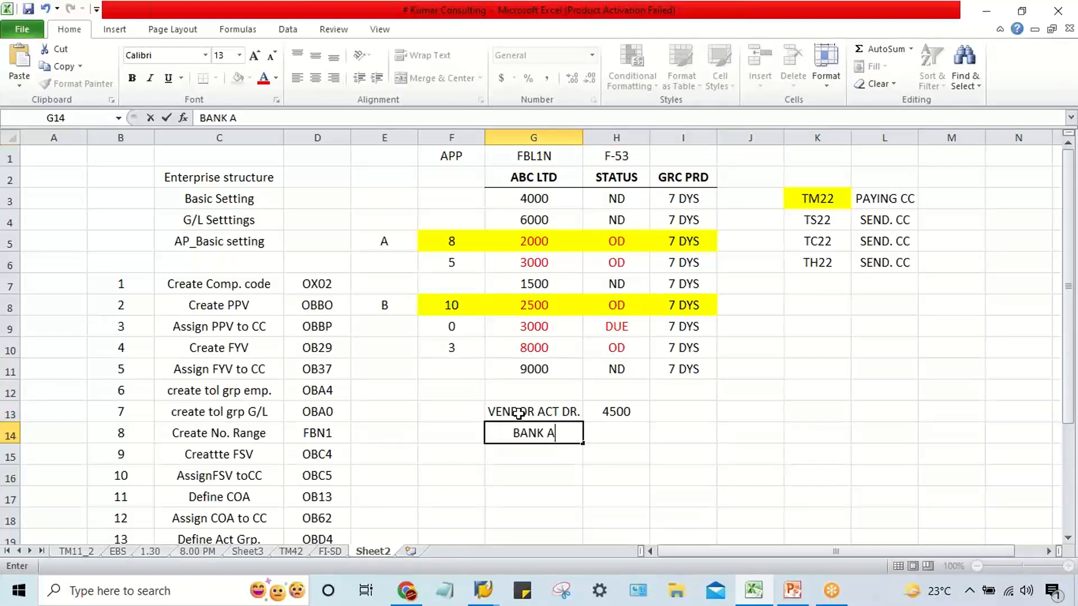
pyautogui.write('CT CR.')
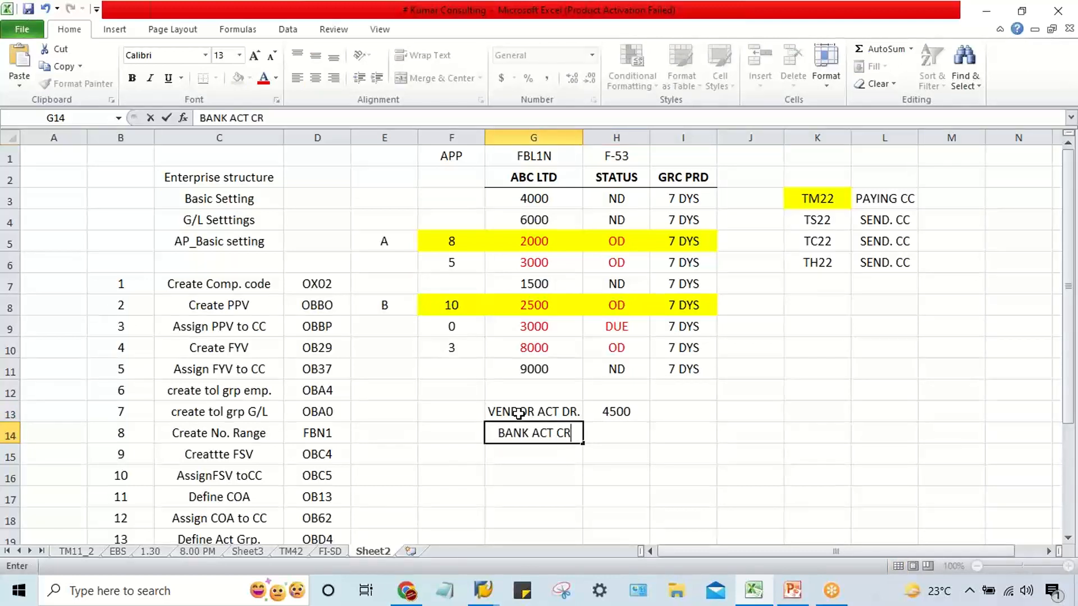
pyautogui.press('Tab')
pyautogui.write('4500')
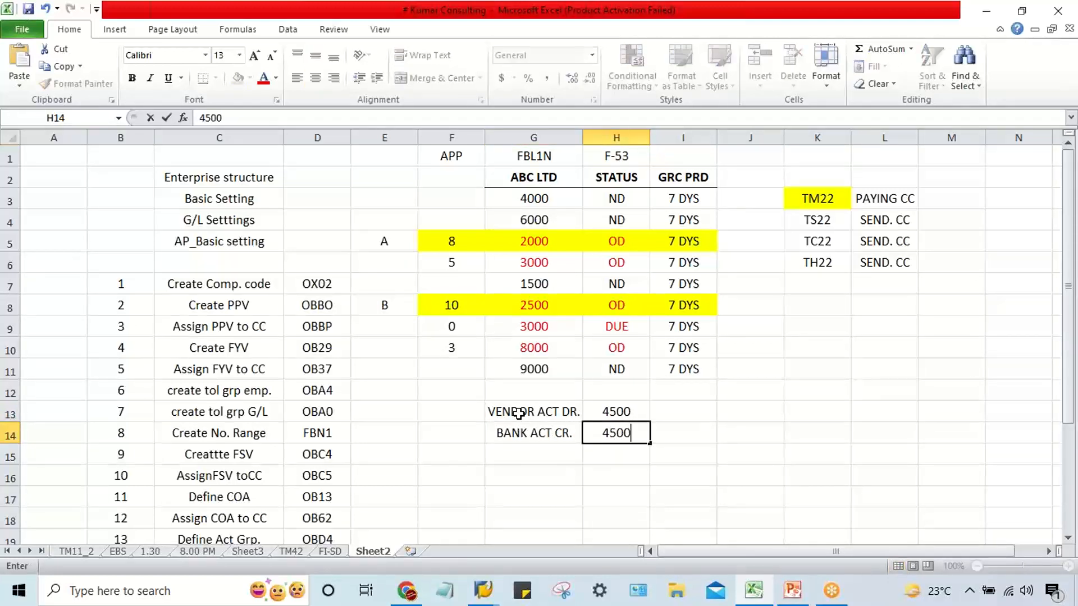
pyautogui.press('Return')
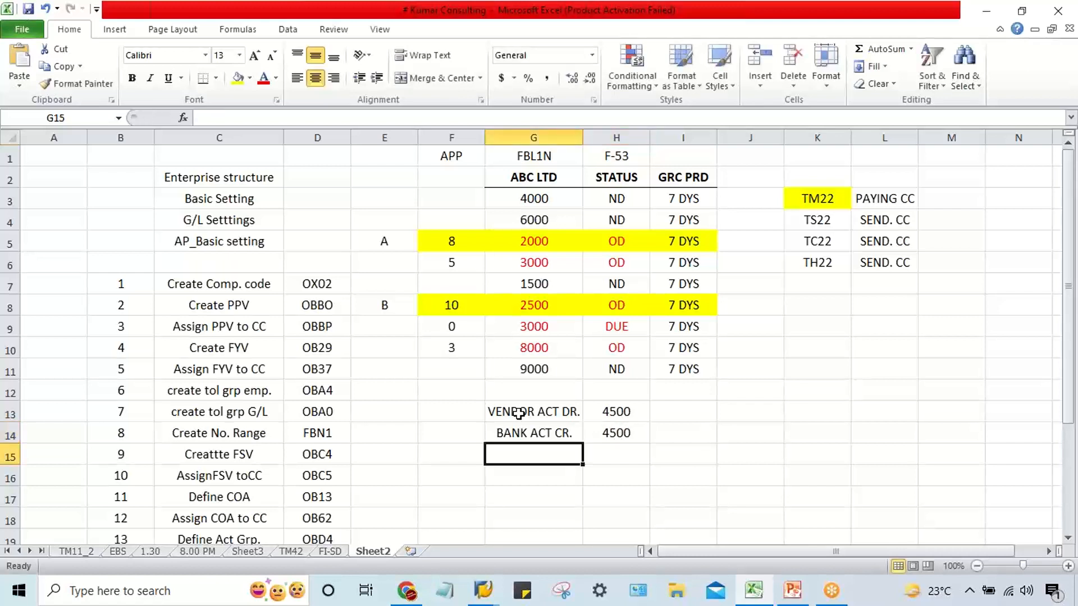
# - Check the combined total of the two yellow overdue amounts in G5 and G8
pyautogui.click(514, 245)
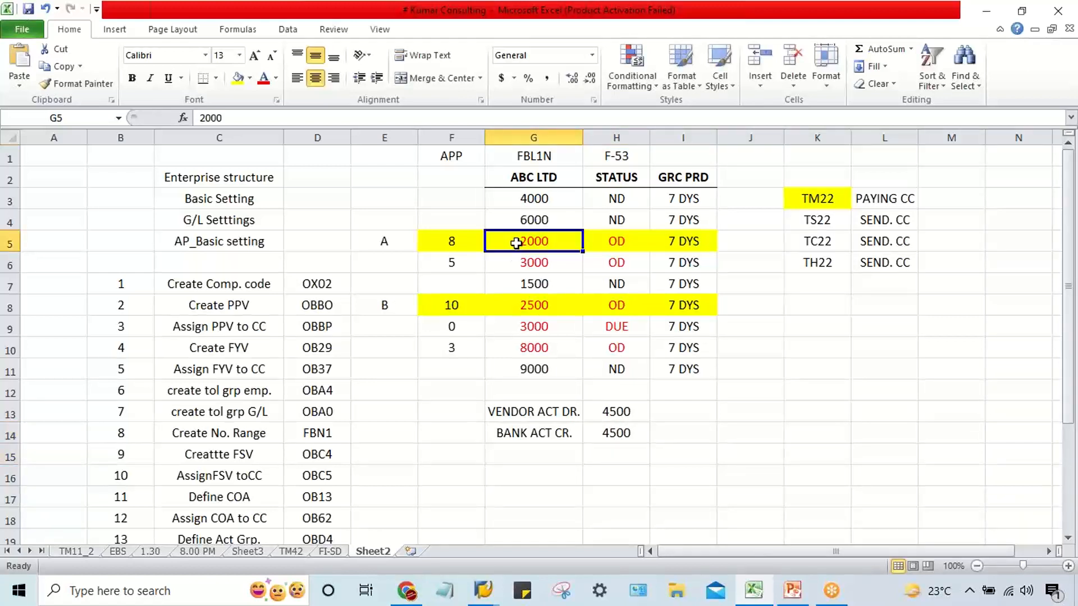
pyautogui.keyDown('ctrl'); pyautogui.click(549, 304); pyautogui.keyUp('ctrl')
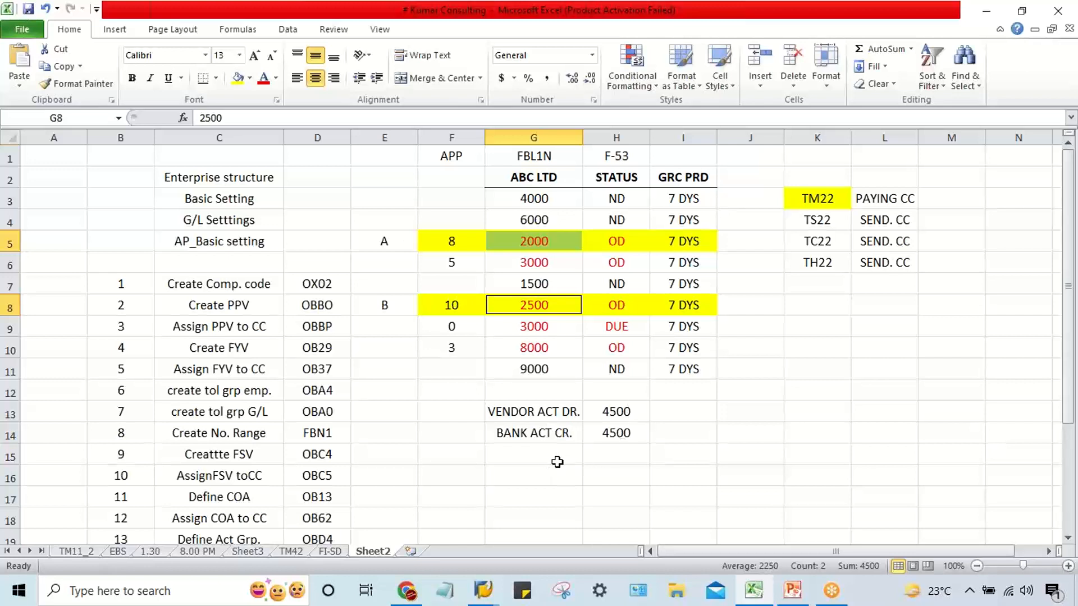
# - Compare the yellow overdue amounts in G5 and G8 with the vendor debit and bank credit amounts in H13 and H14
pyautogui.click(484, 241)
pyautogui.click(635, 415)
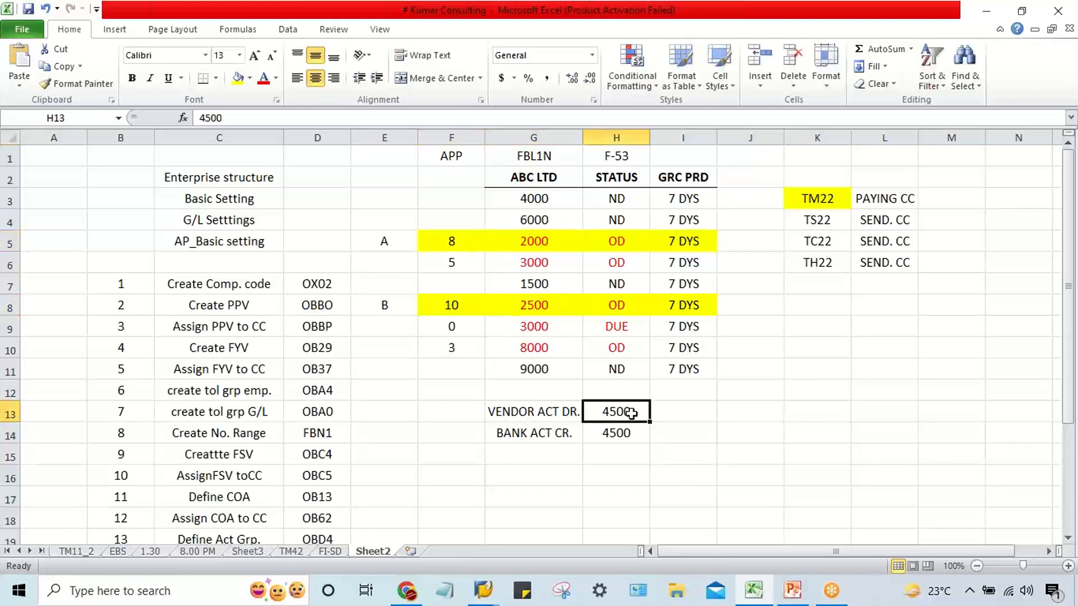
pyautogui.click(617, 437)
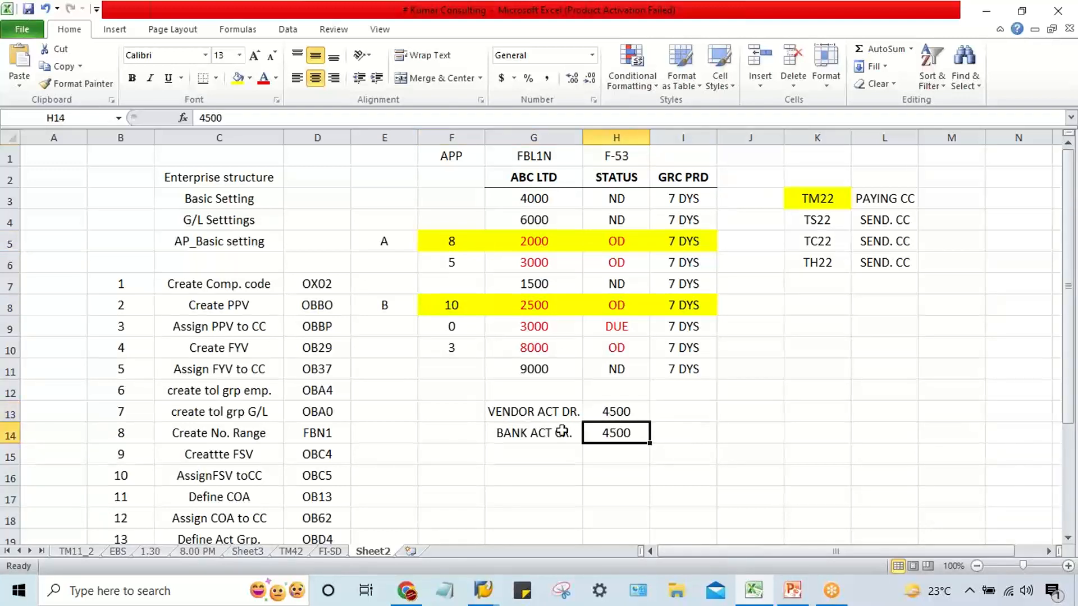
pyautogui.click(554, 302)
pyautogui.click(614, 407)
pyautogui.click(625, 449)
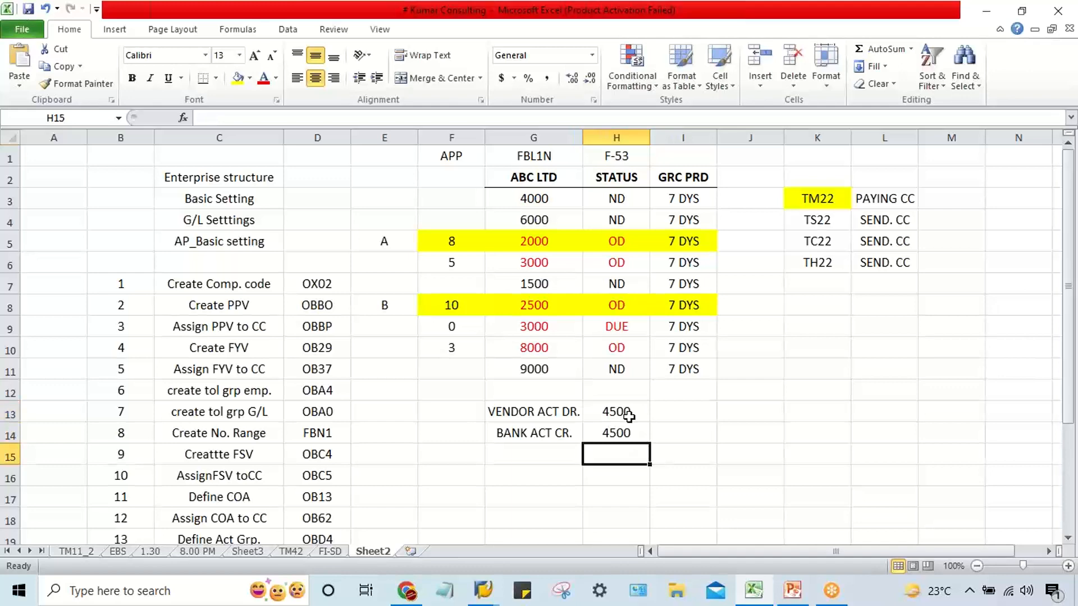
# - Relate SAP's Tolerance days for payable field in the TM22 entry to the GRC PRD column in the Excel sheet
pyautogui.click(489, 593)
pyautogui.click(556, 525)
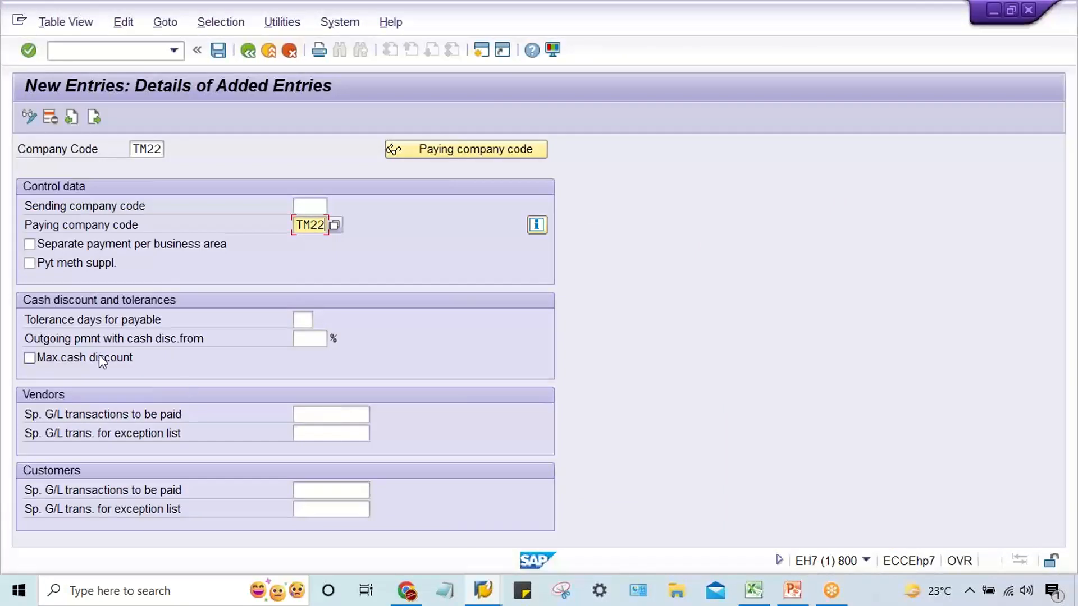
pyautogui.click(303, 320)
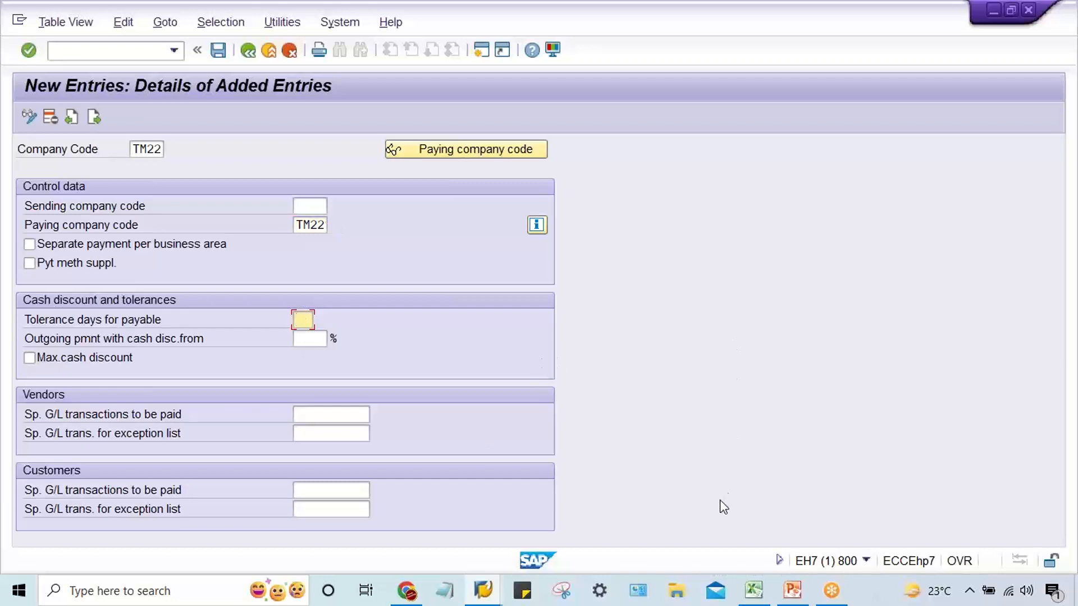
pyautogui.click(751, 591)
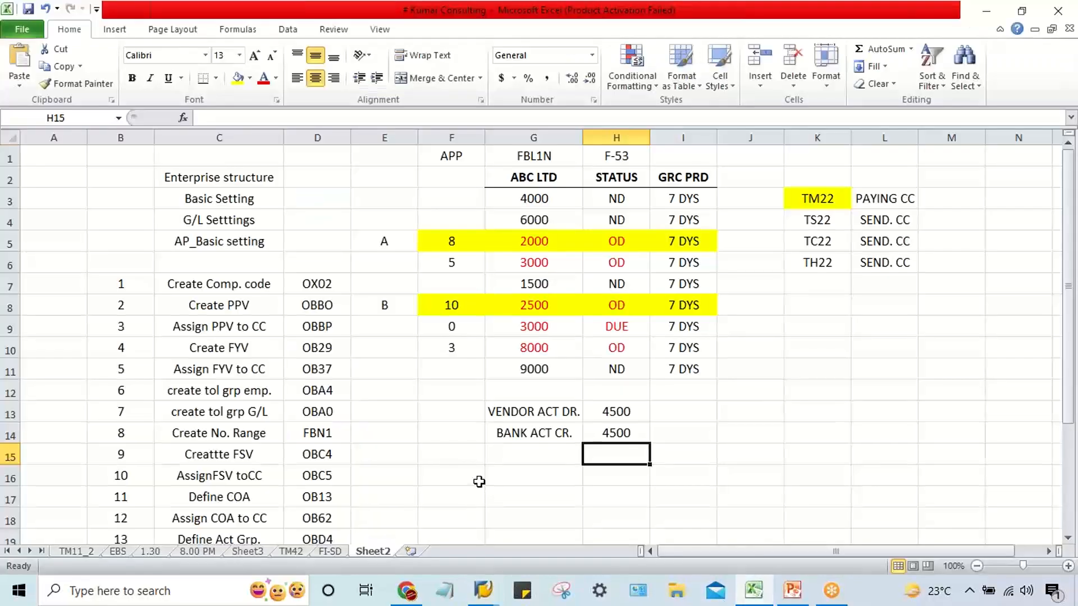
pyautogui.moveTo(695, 181); pyautogui.dragTo(695, 363)
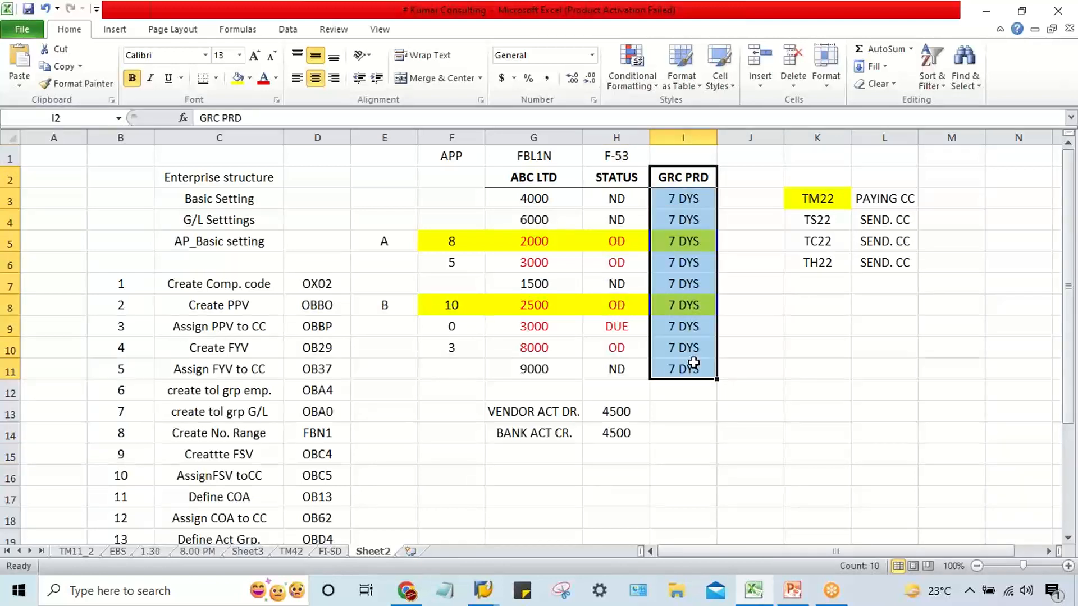
pyautogui.click(670, 221)
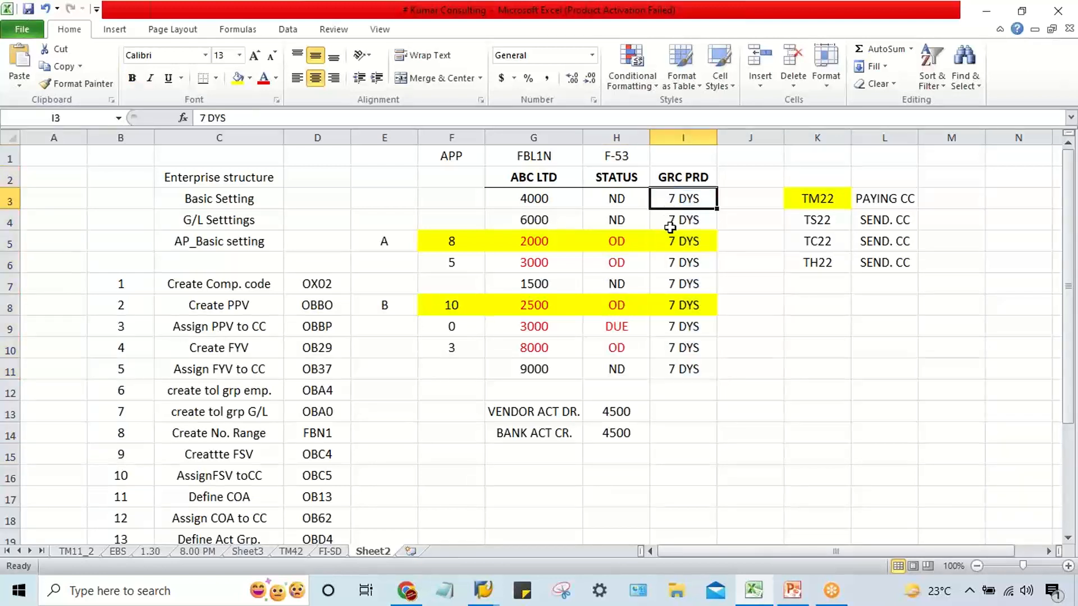
pyautogui.click(671, 257)
pyautogui.click(671, 220)
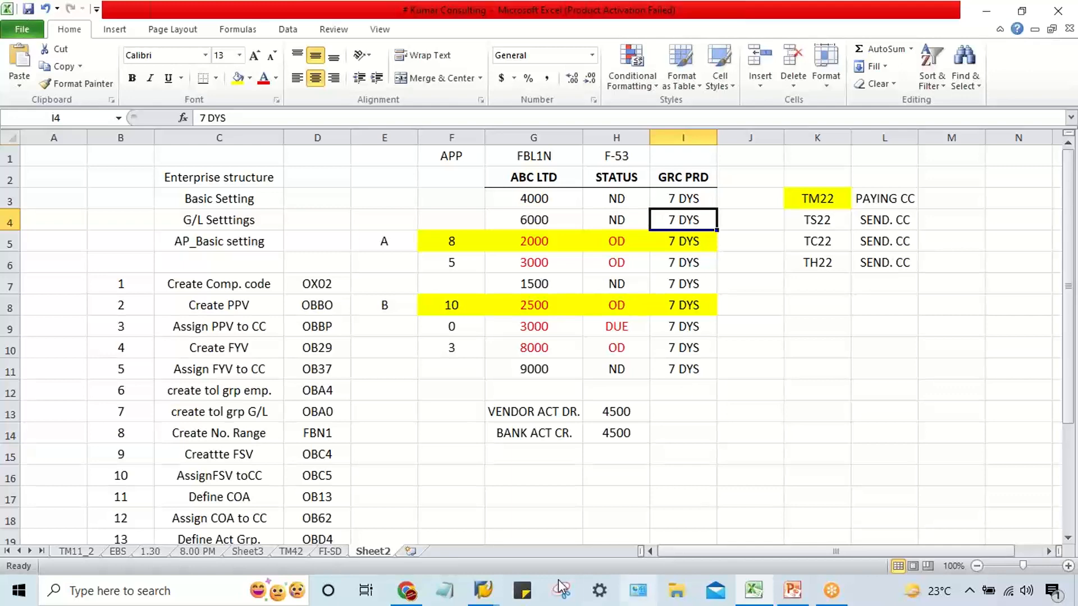
# - Switch to SAP, check the vendors' special G/L fields, and save the TM22 company code entry under the proposed customizing request
pyautogui.click(486, 595)
pyautogui.click(534, 514)
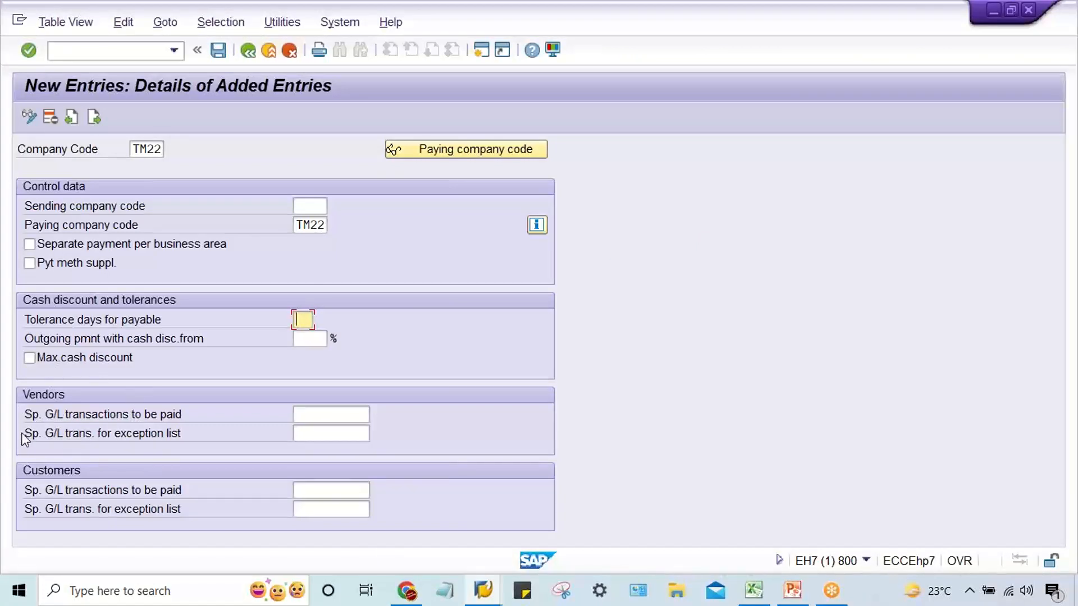
pyautogui.click(325, 414)
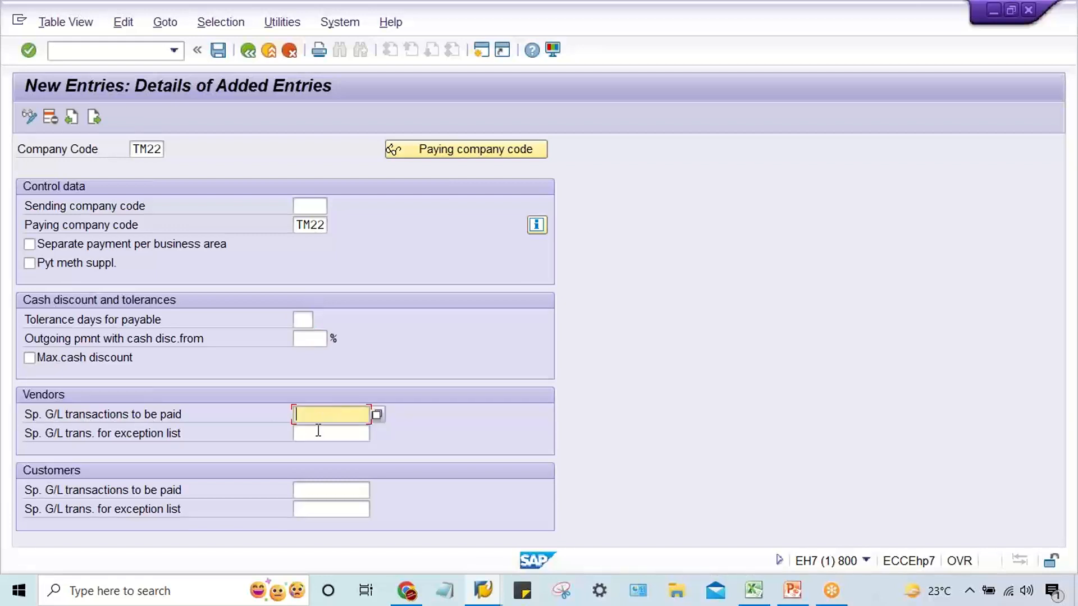
pyautogui.click(318, 432)
pyautogui.click(318, 414)
pyautogui.click(218, 50)
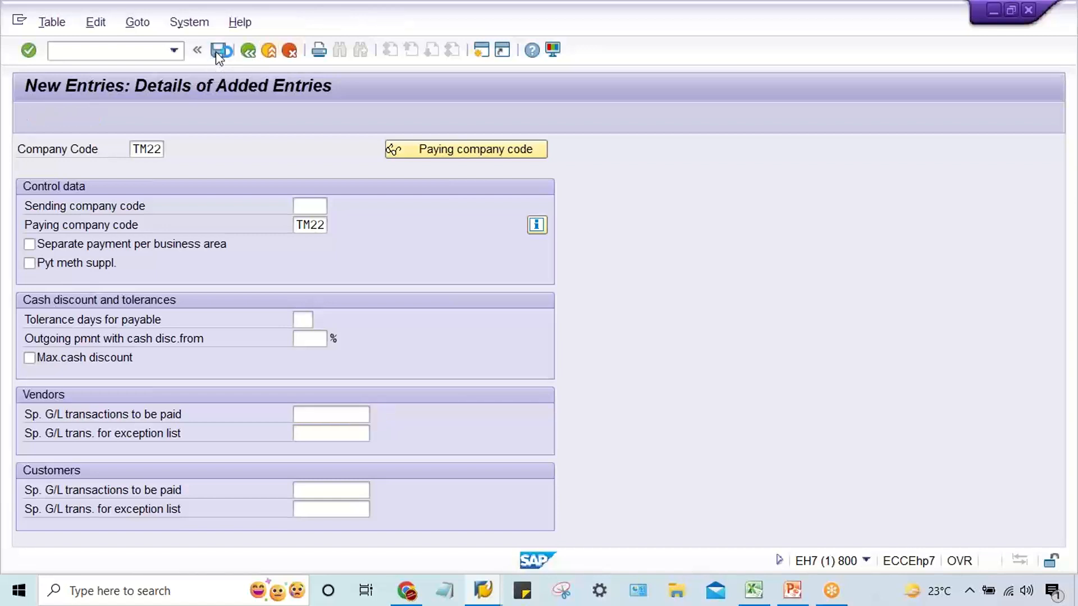
pyautogui.press('Return')
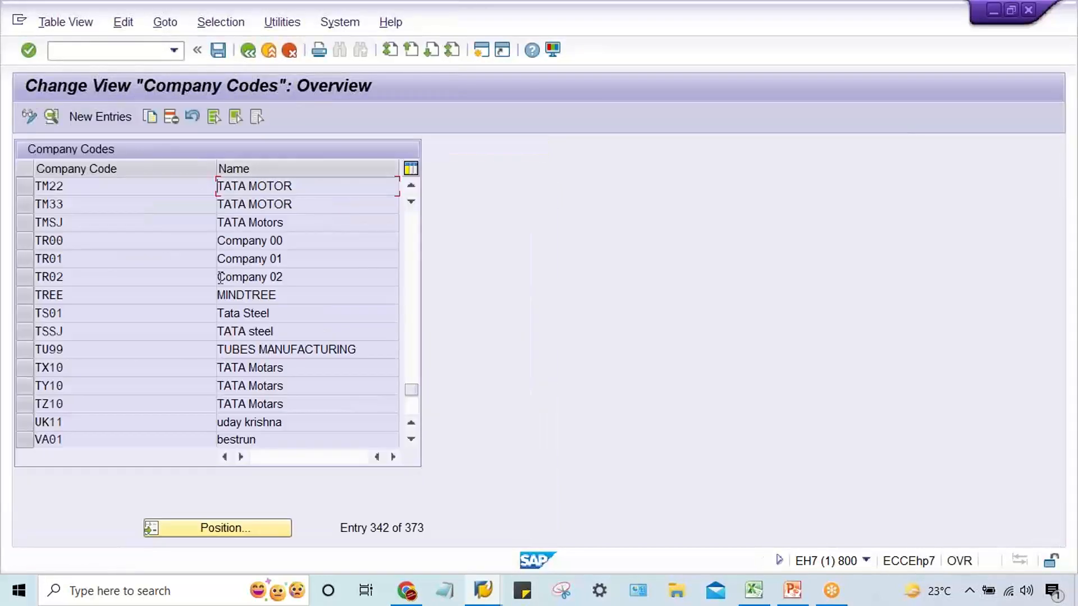
# - Create a new entry under paying company codes in the payment program customizing, with TM22 as the paying company code
pyautogui.click(250, 54)
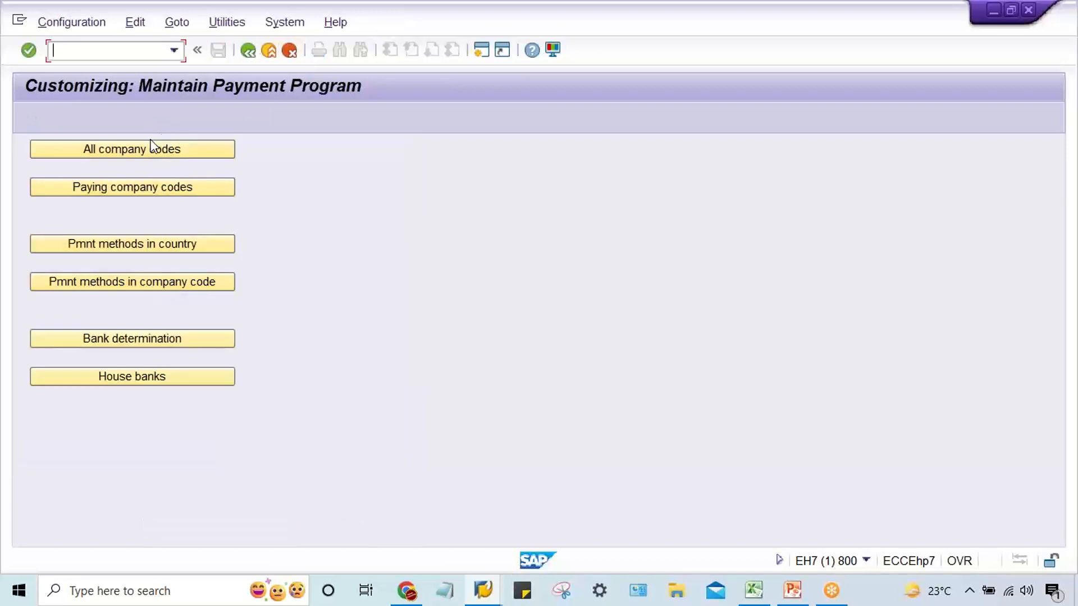
pyautogui.click(115, 190)
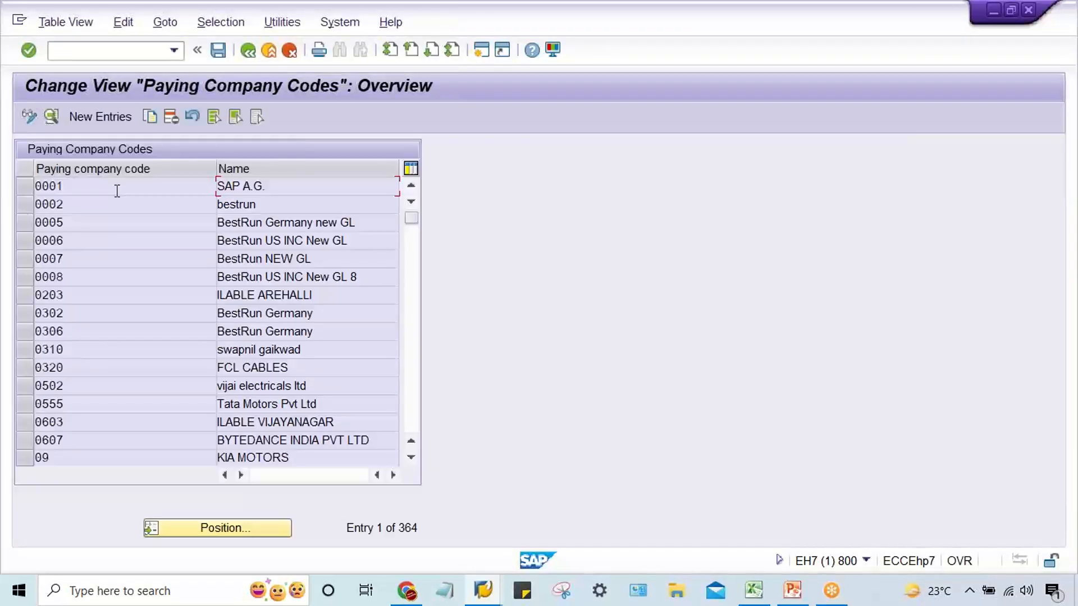
pyautogui.click(94, 116)
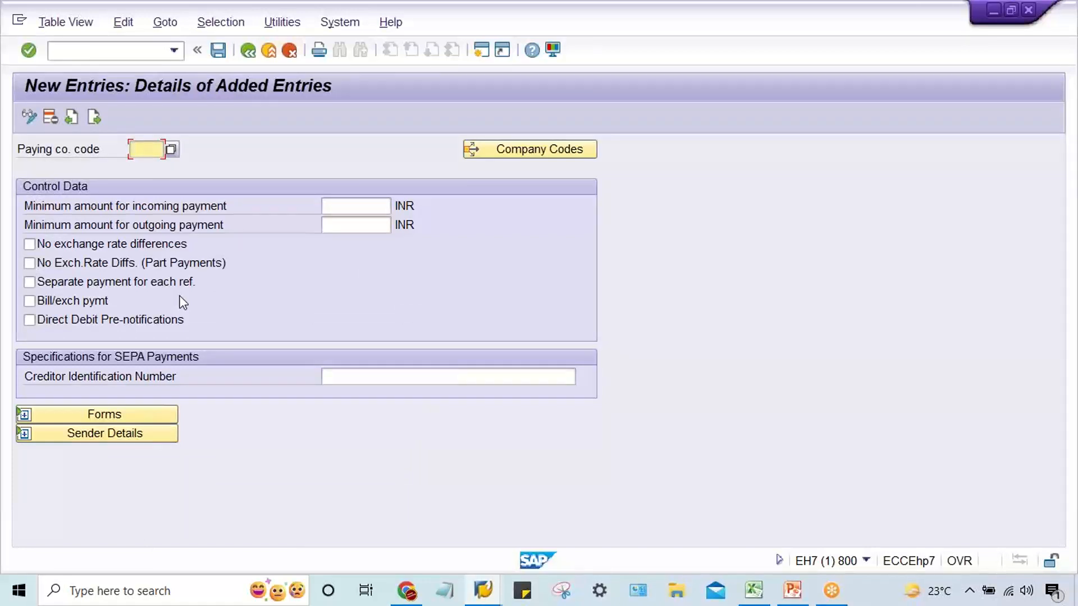
pyautogui.write('TM22')
# - Set the minimum amounts for incoming and outgoing payment to 10 INR each
pyautogui.click(366, 203)
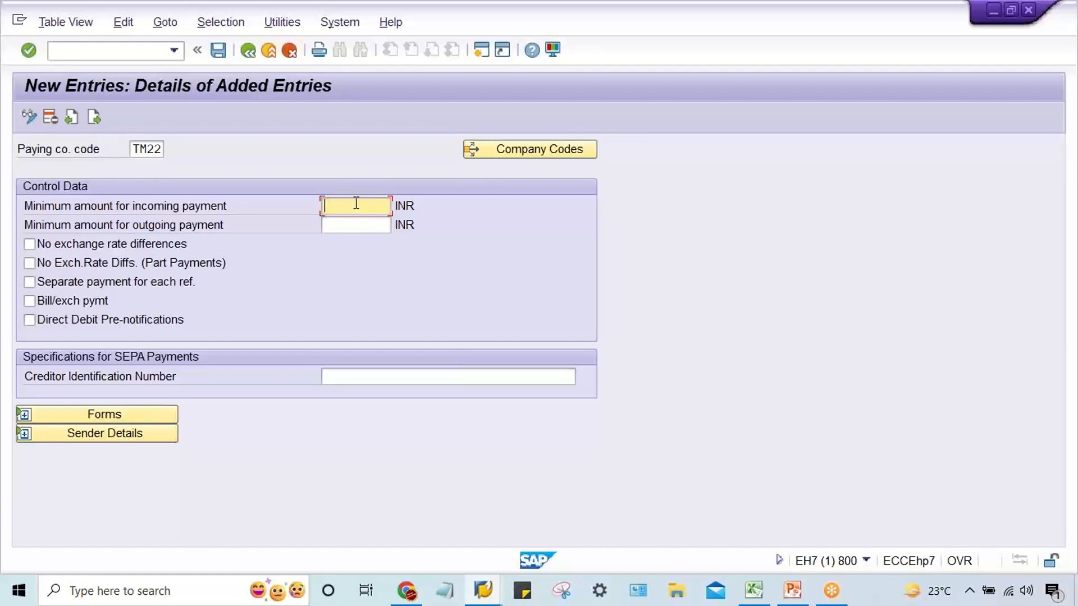
pyautogui.click(354, 225)
pyautogui.click(353, 205)
pyautogui.write('10')
pyautogui.press('Tab')
pyautogui.write('10')
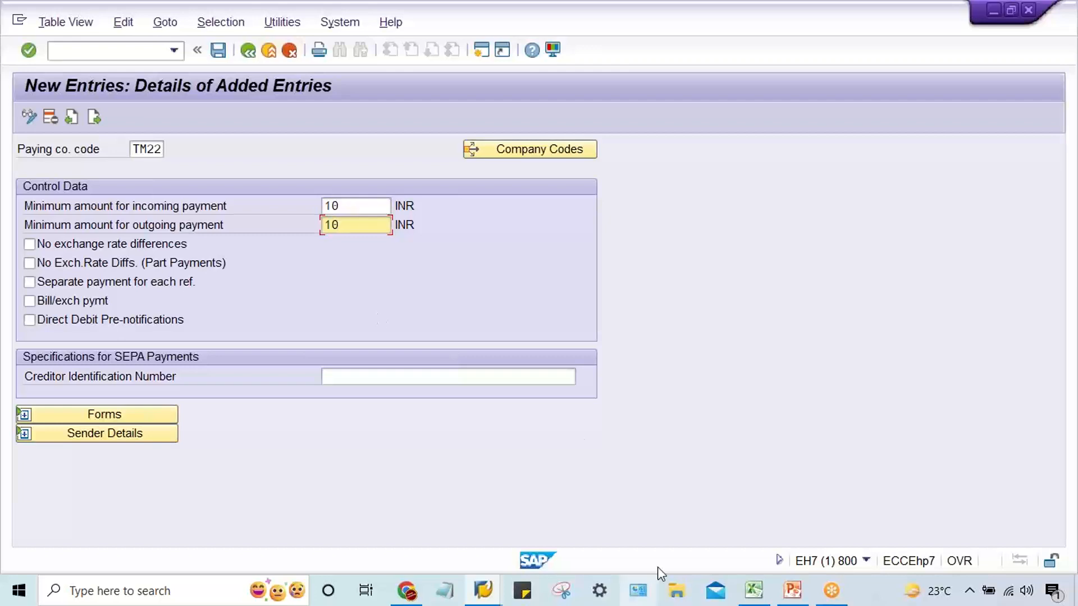
# - Switch to the Excel sheet and examine the yellow overdue amounts in G5 and G8 as examples for the minimum payment
pyautogui.click(753, 591)
pyautogui.click(549, 475)
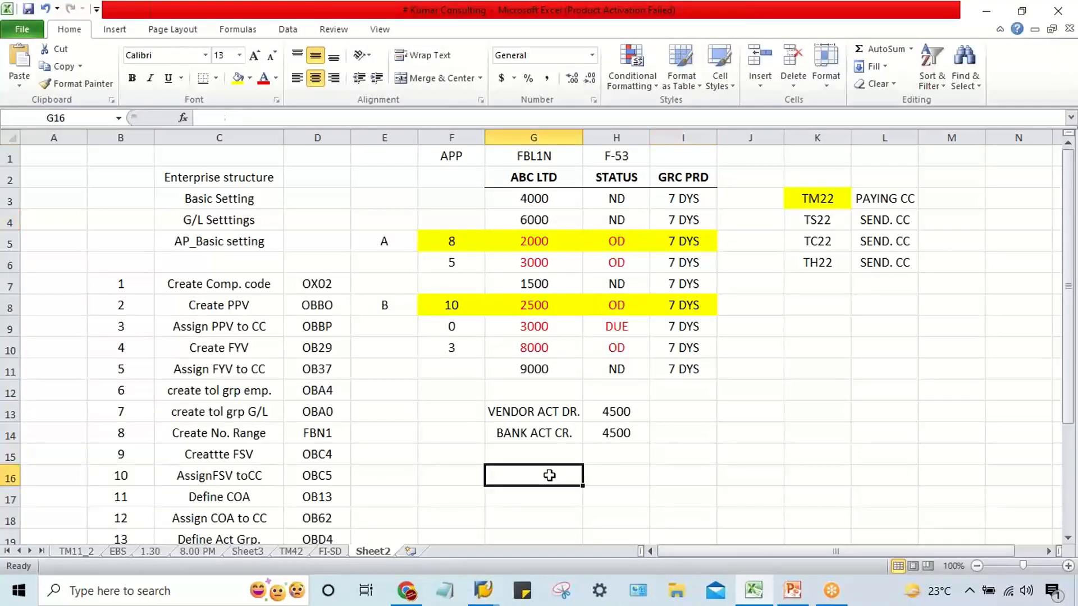
pyautogui.click(536, 245)
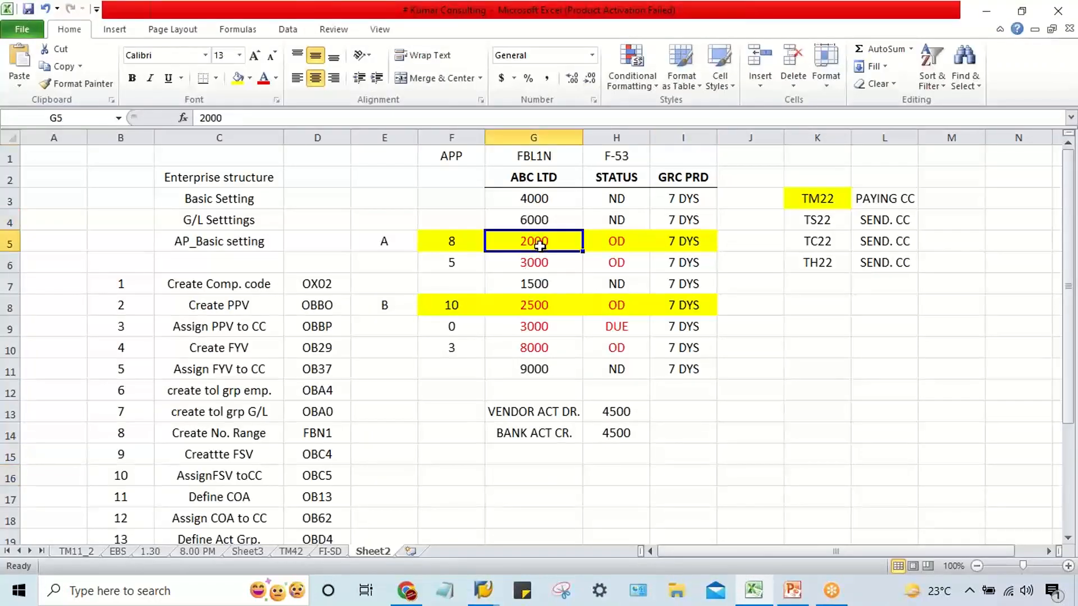
pyautogui.click(522, 301)
pyautogui.click(534, 236)
pyautogui.click(529, 299)
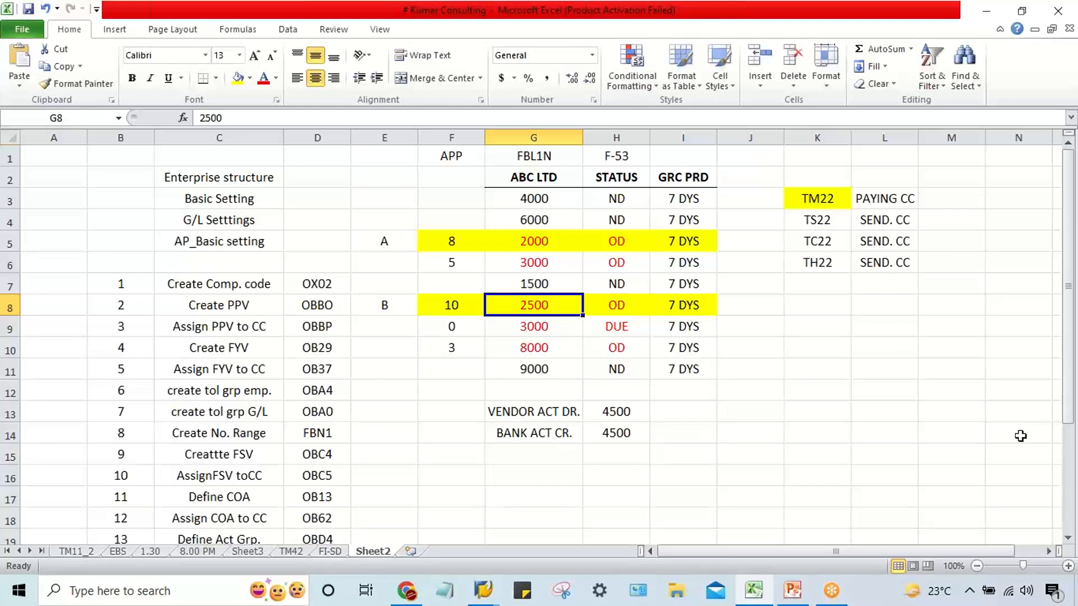
pyautogui.click(1055, 458)
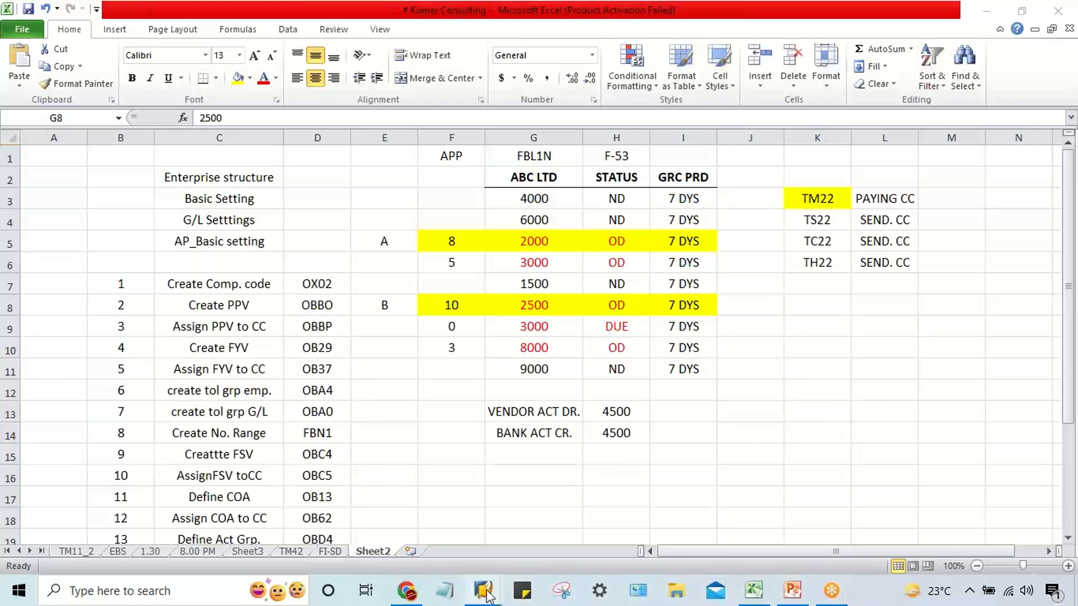
# - Review the minimum incoming and outgoing payment fields in SAP, and return to the vendor payment example in Excel
pyautogui.moveTo(487, 595)
pyautogui.click(568, 537)
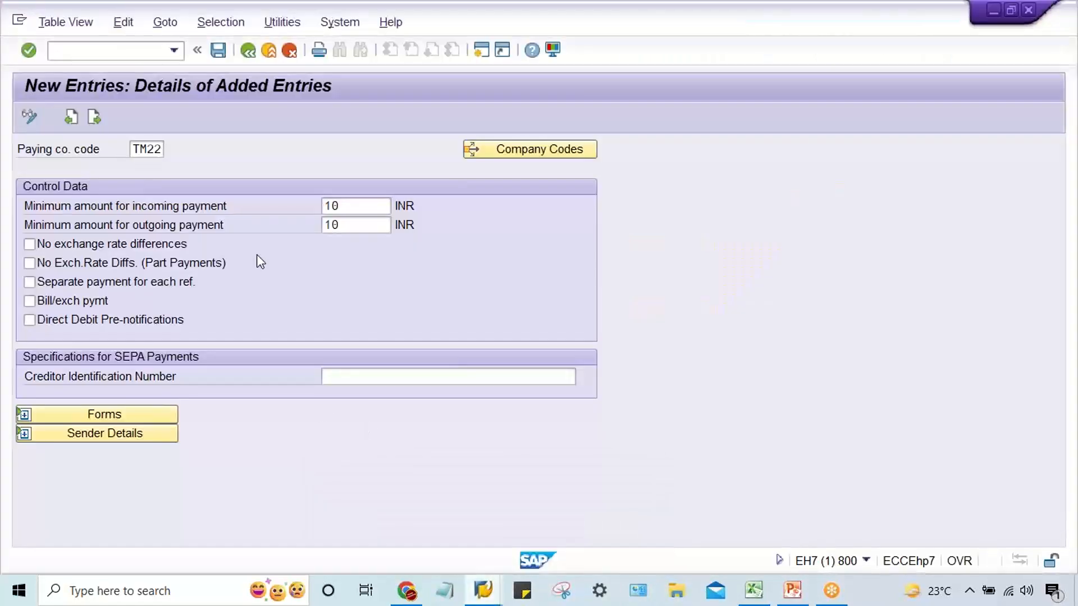
pyautogui.click(329, 206)
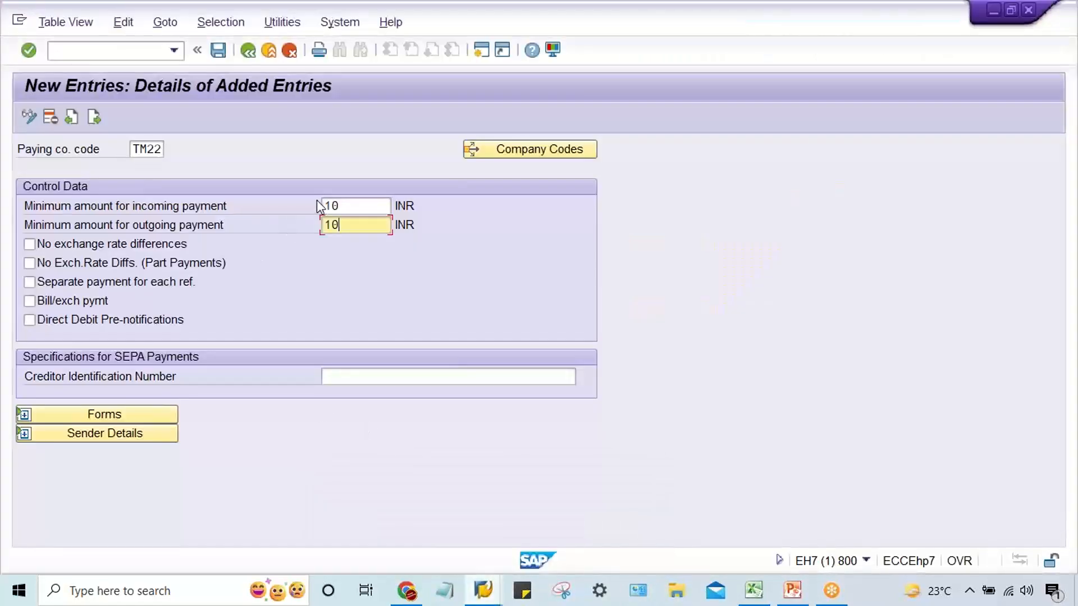
pyautogui.click(349, 223)
pyautogui.click(754, 591)
pyautogui.click(770, 411)
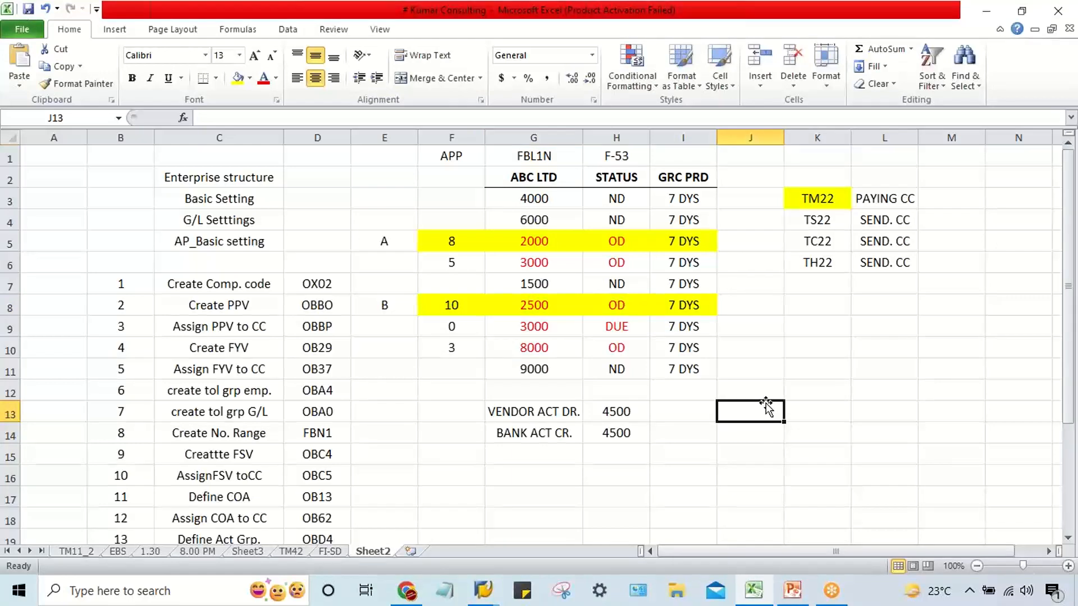
# - In SAP, set the minimum incoming and outgoing payment amounts to 100 INR each and save the entry under the proposed customizing request
pyautogui.click(483, 590)
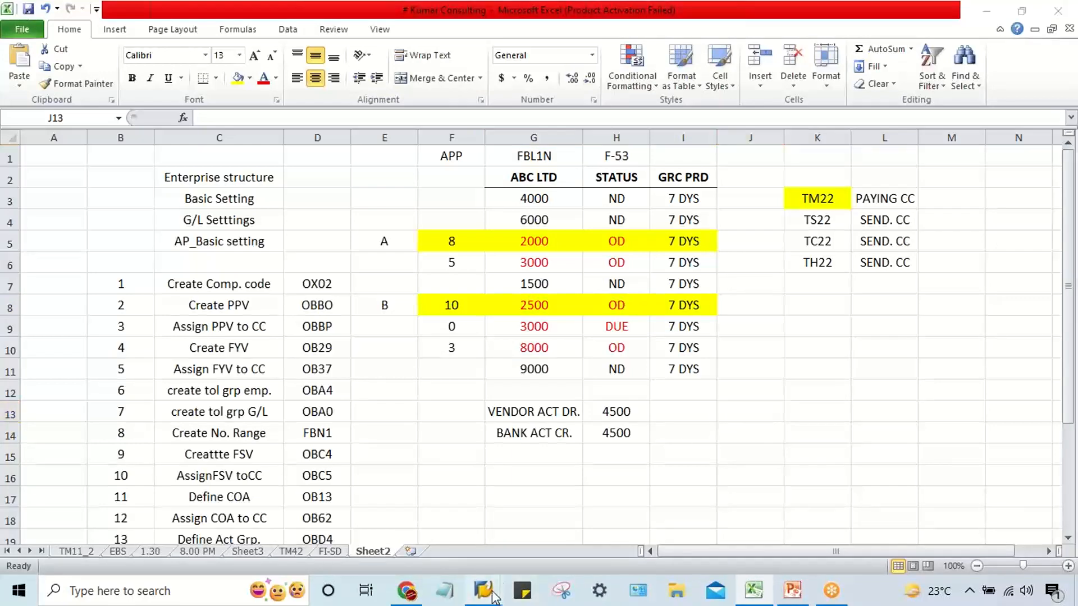
pyautogui.click(549, 547)
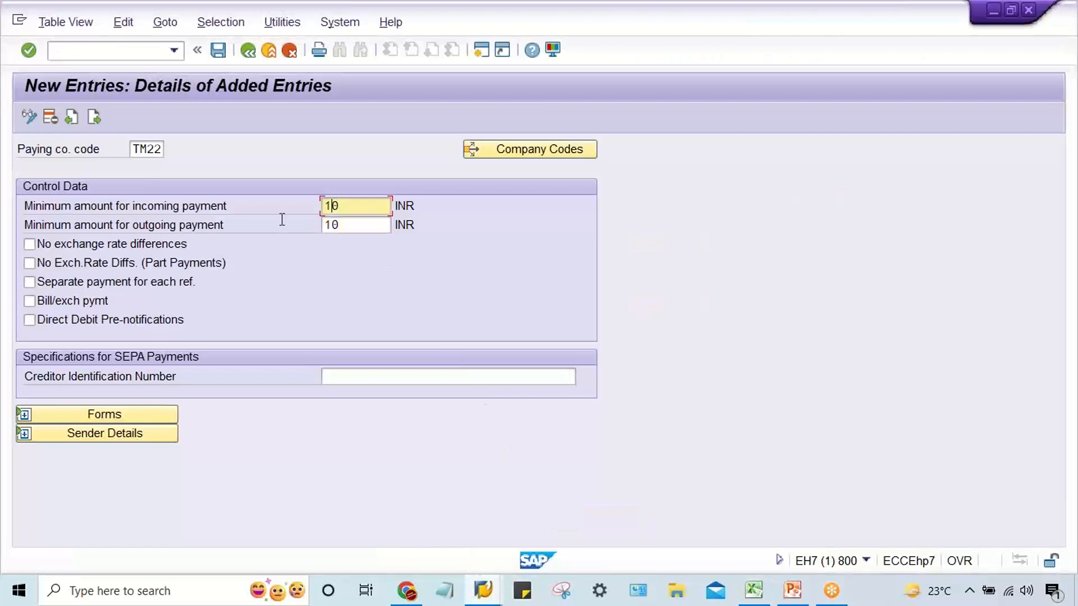
pyautogui.write('1000')
pyautogui.press('Tab')
pyautogui.write('000')
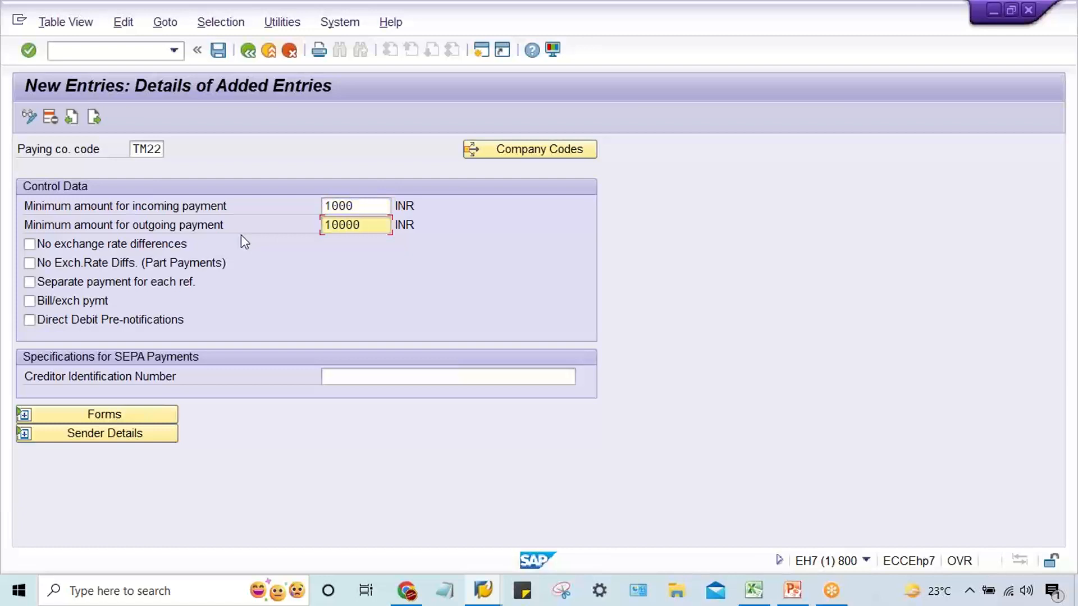
pyautogui.press('BackSpace')
pyautogui.press('BackSpace')
pyautogui.press('Up')
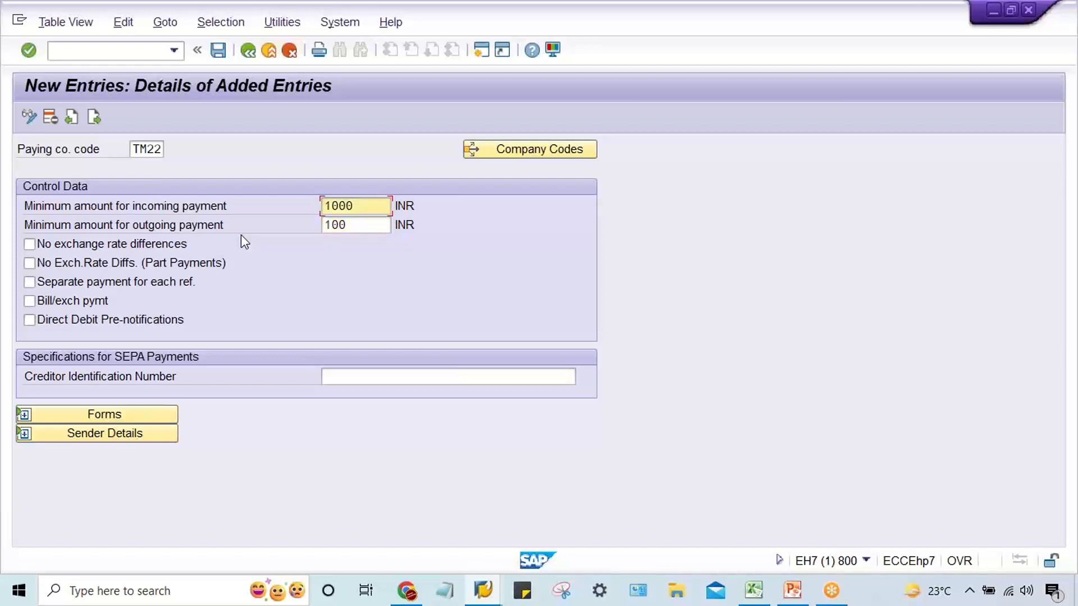
pyautogui.press('Delete')
pyautogui.hotkey('ctrl', 's')
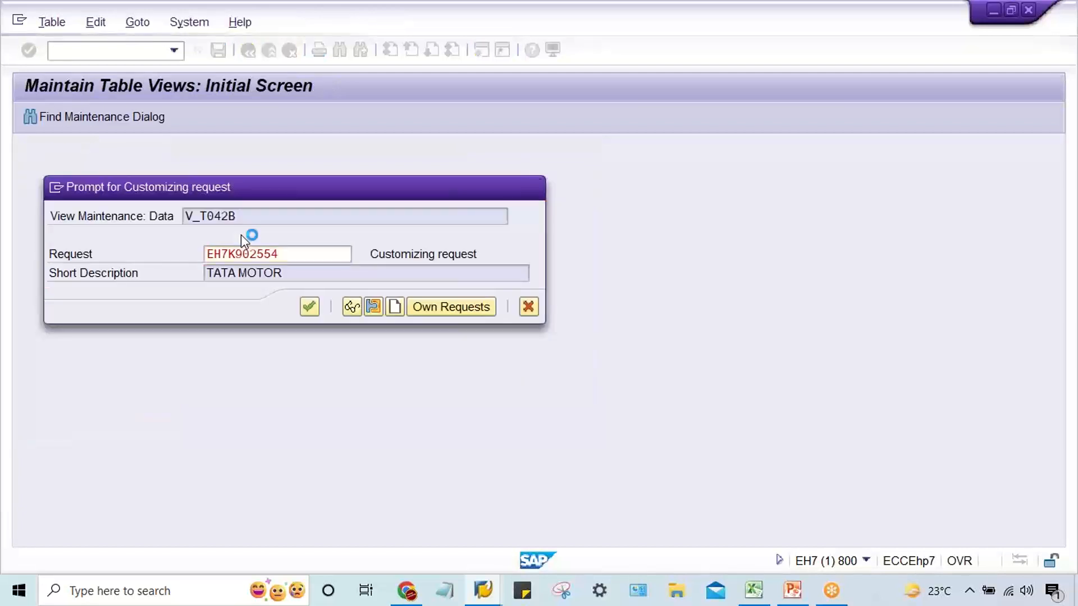
pyautogui.press('Return')
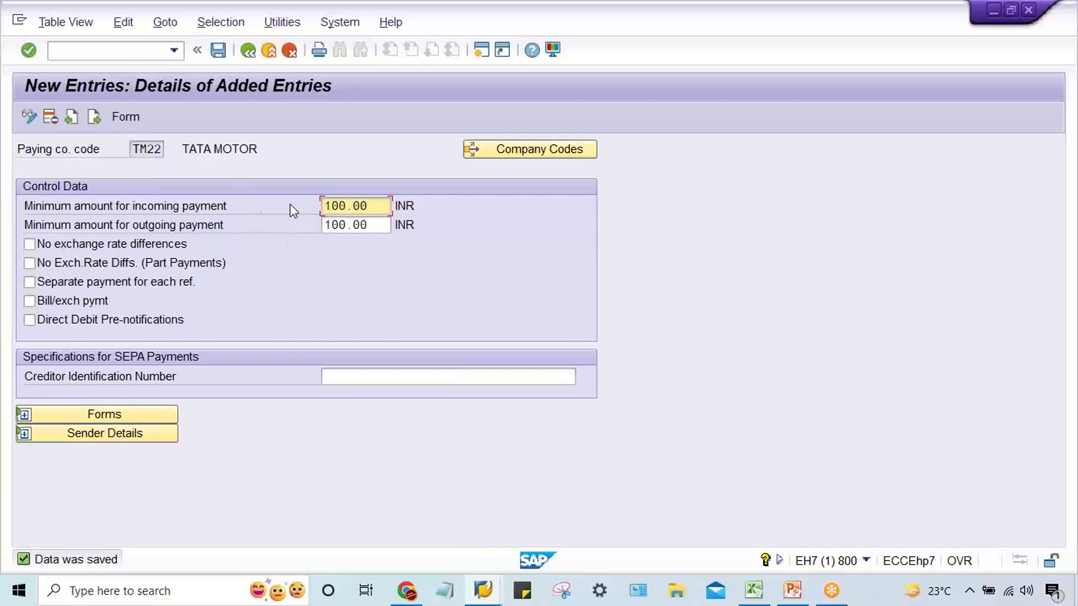
# - Examine the saved minimum incoming and outgoing payment amounts and their currency for paying company code TM22
pyautogui.click(374, 206)
pyautogui.moveTo(374, 206); pyautogui.dragTo(310, 235)
pyautogui.moveTo(425, 203); pyautogui.dragTo(292, 231)
pyautogui.moveTo(419, 206); pyautogui.dragTo(391, 224)
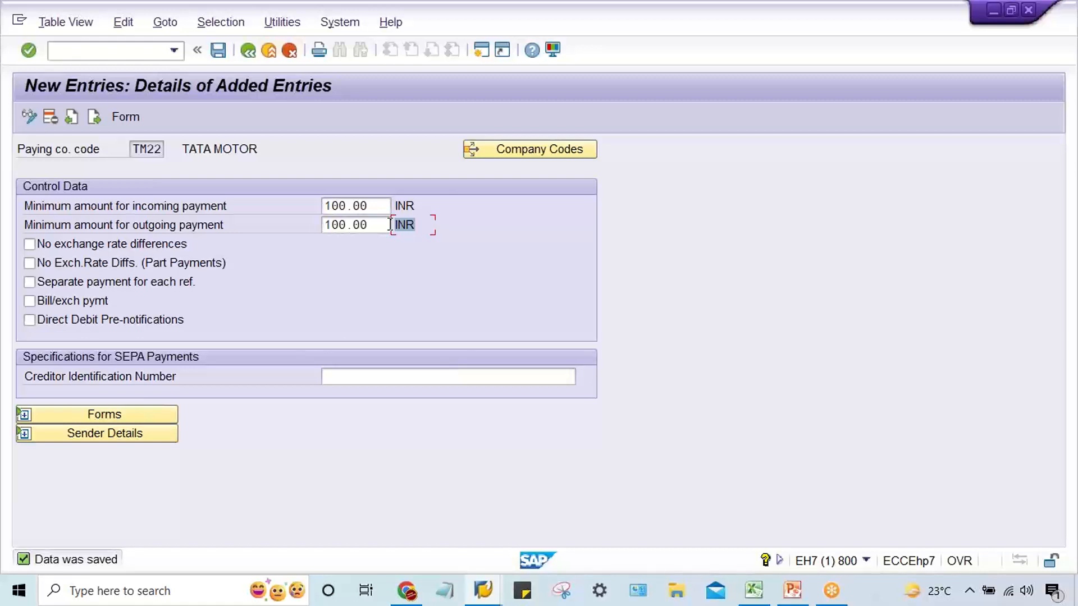
# - Save the TM22 paying company code entry again and return to the Maintain Payment Program screen
pyautogui.hotkey('ctrl', 's')
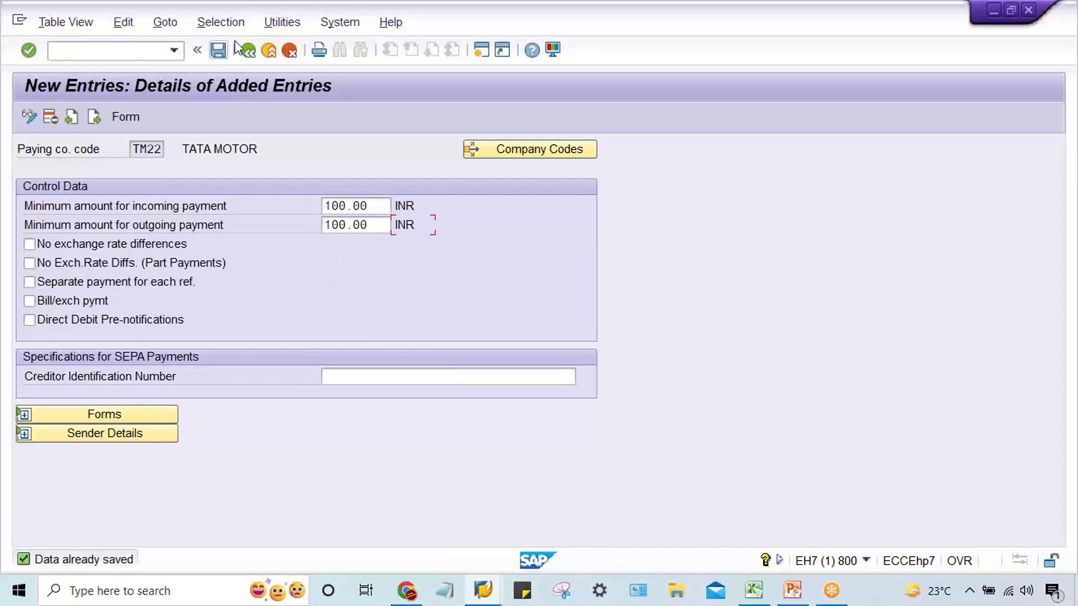
pyautogui.click(249, 52)
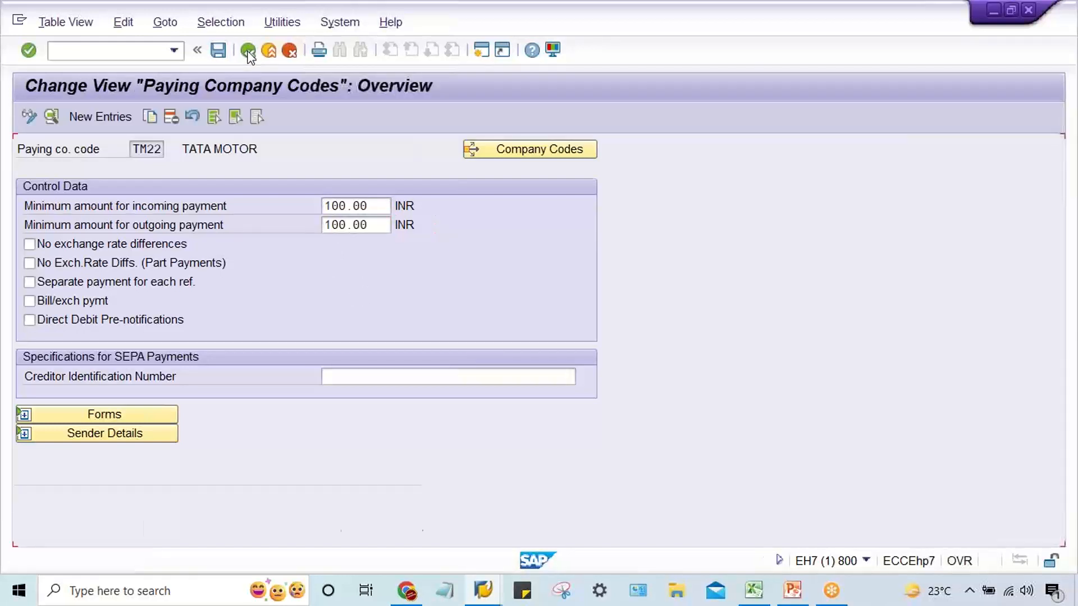
pyautogui.click(249, 52)
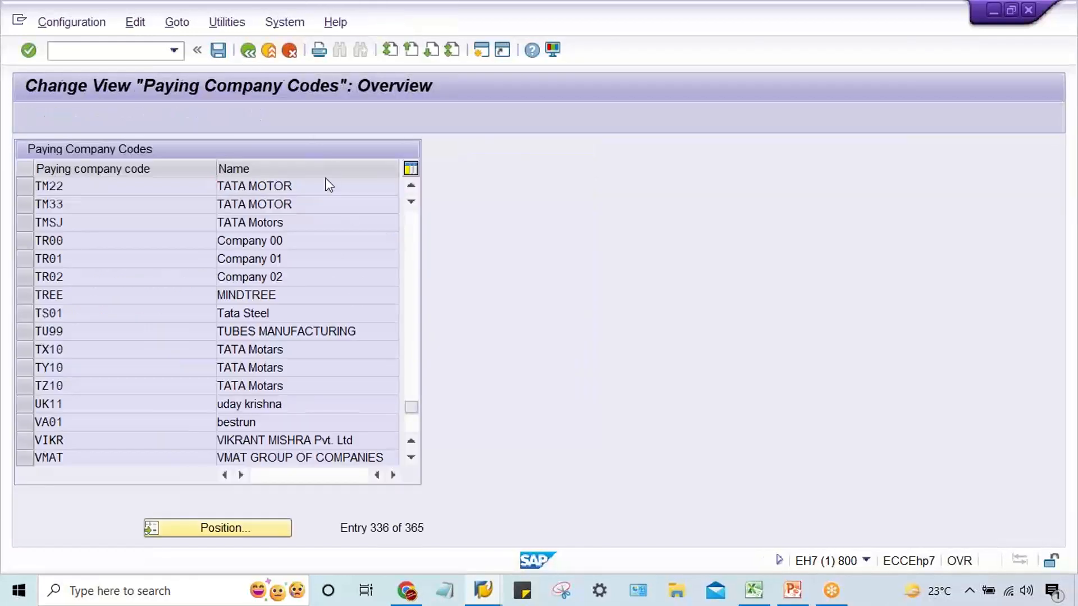
# - View the overview of payment methods by country in SAP, and return to the vendor payment example in Excel
pyautogui.click(156, 245)
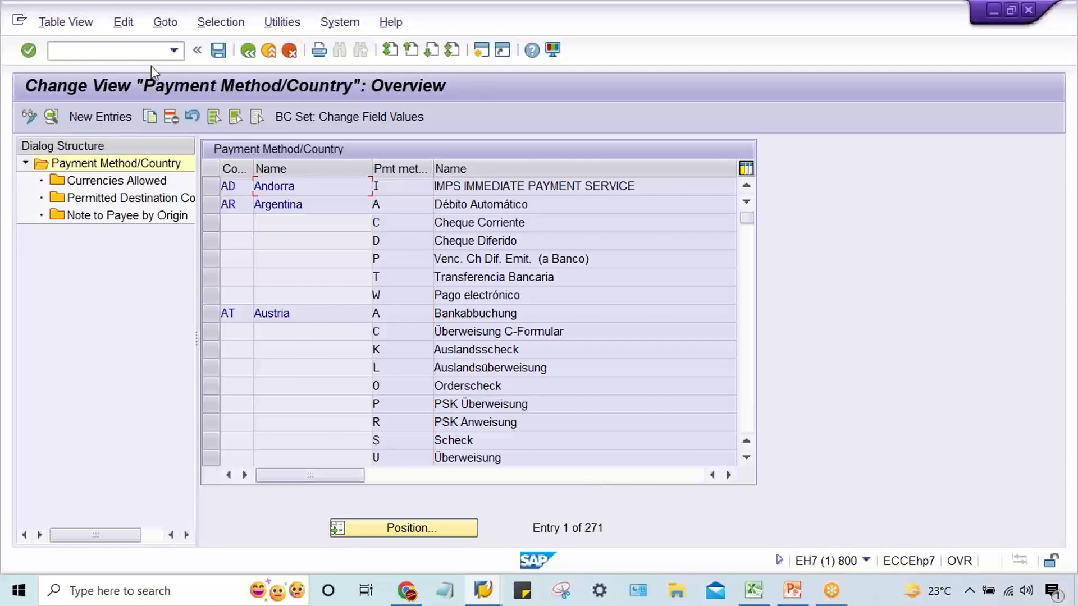
pyautogui.click(252, 54)
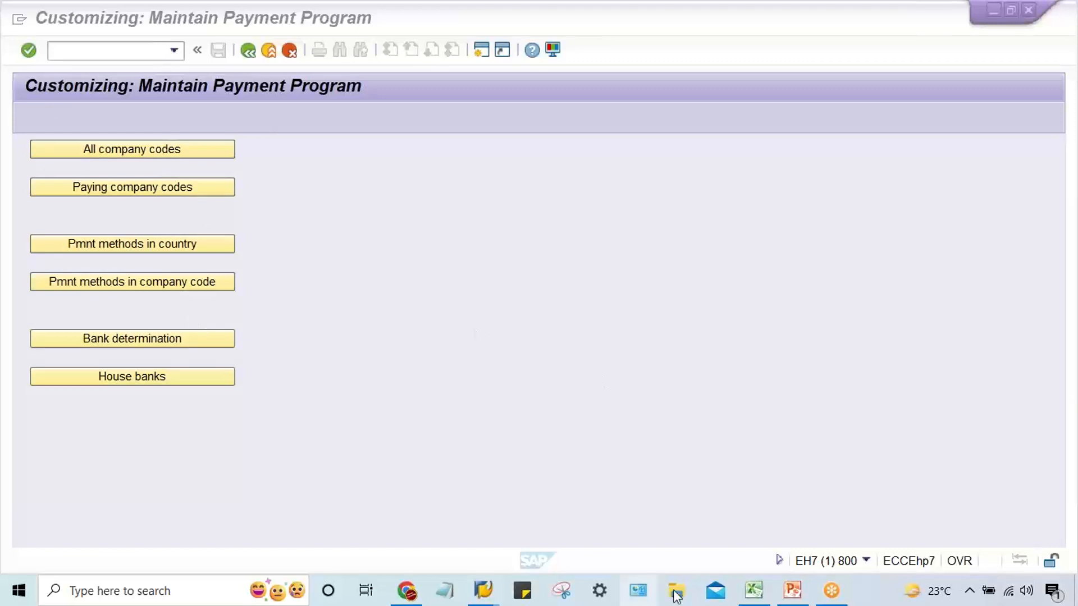
pyautogui.click(754, 590)
pyautogui.click(477, 475)
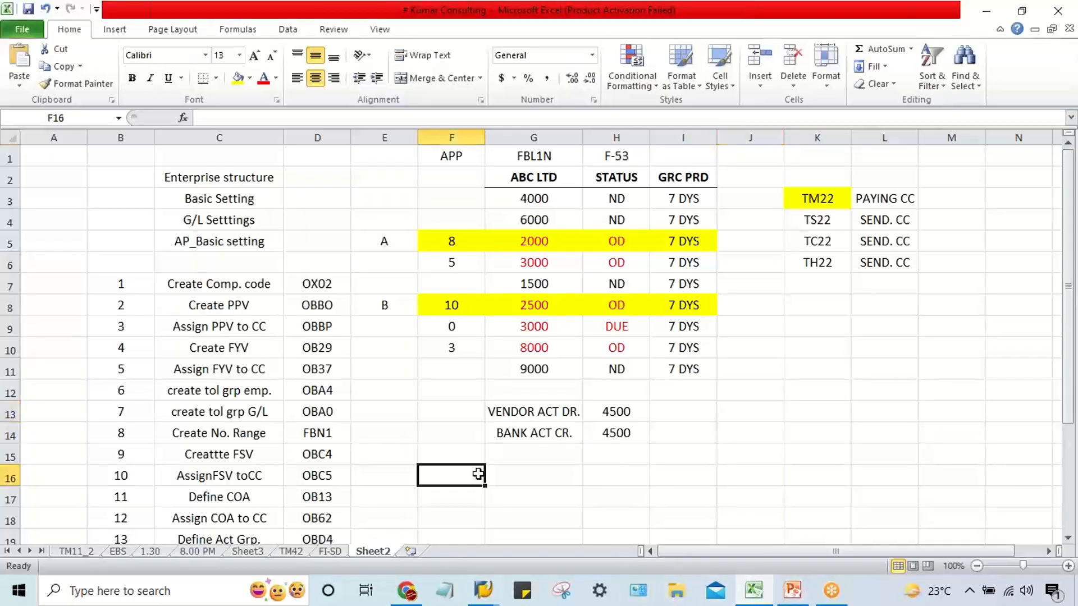
pyautogui.click(438, 430)
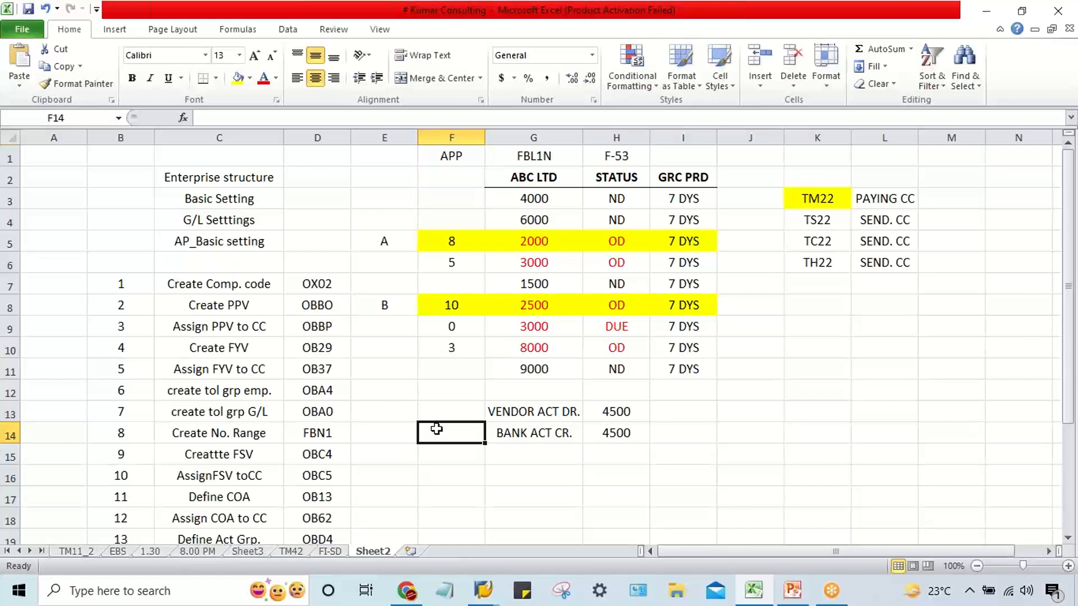
# - Examine the highlighted overdue ABC LTD items of 2000 and 2500 with their grace periods, and the FBL1N heading
pyautogui.click(520, 245)
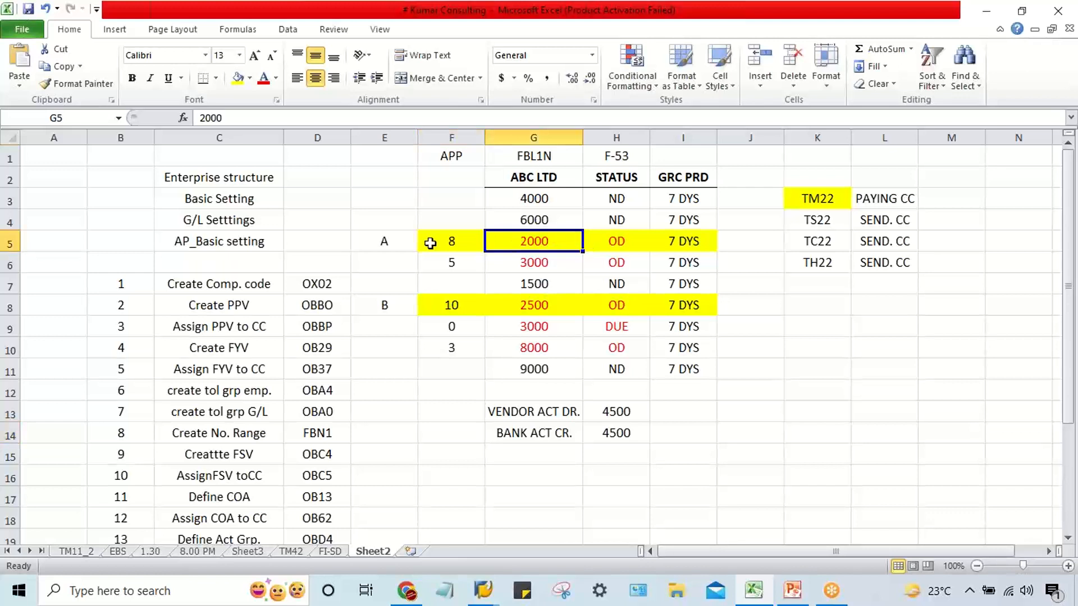
pyautogui.moveTo(437, 242); pyautogui.dragTo(681, 241)
pyautogui.moveTo(440, 305); pyautogui.dragTo(672, 305)
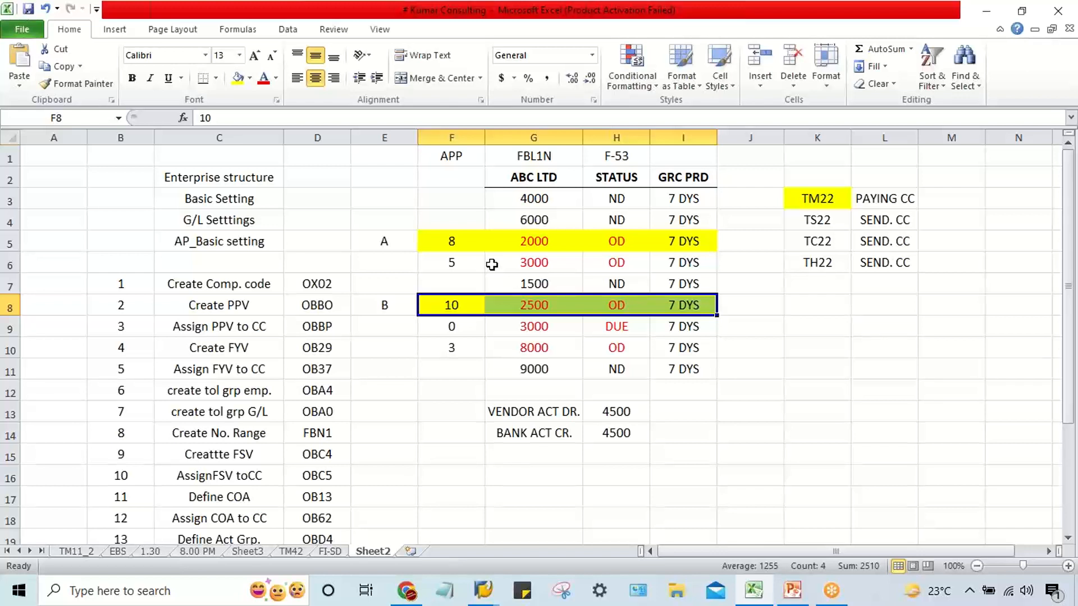
pyautogui.click(518, 160)
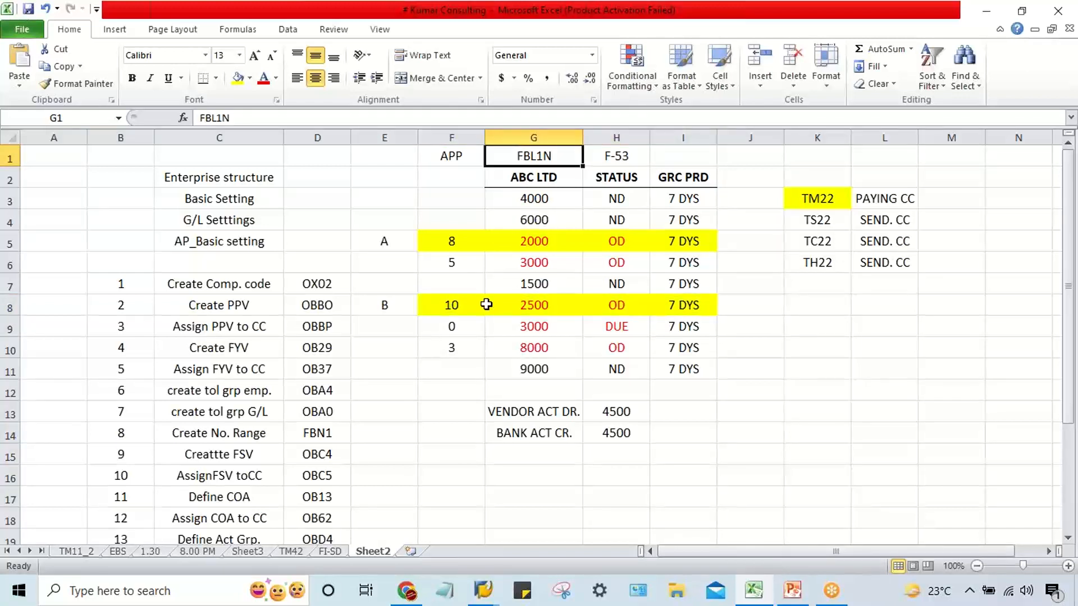